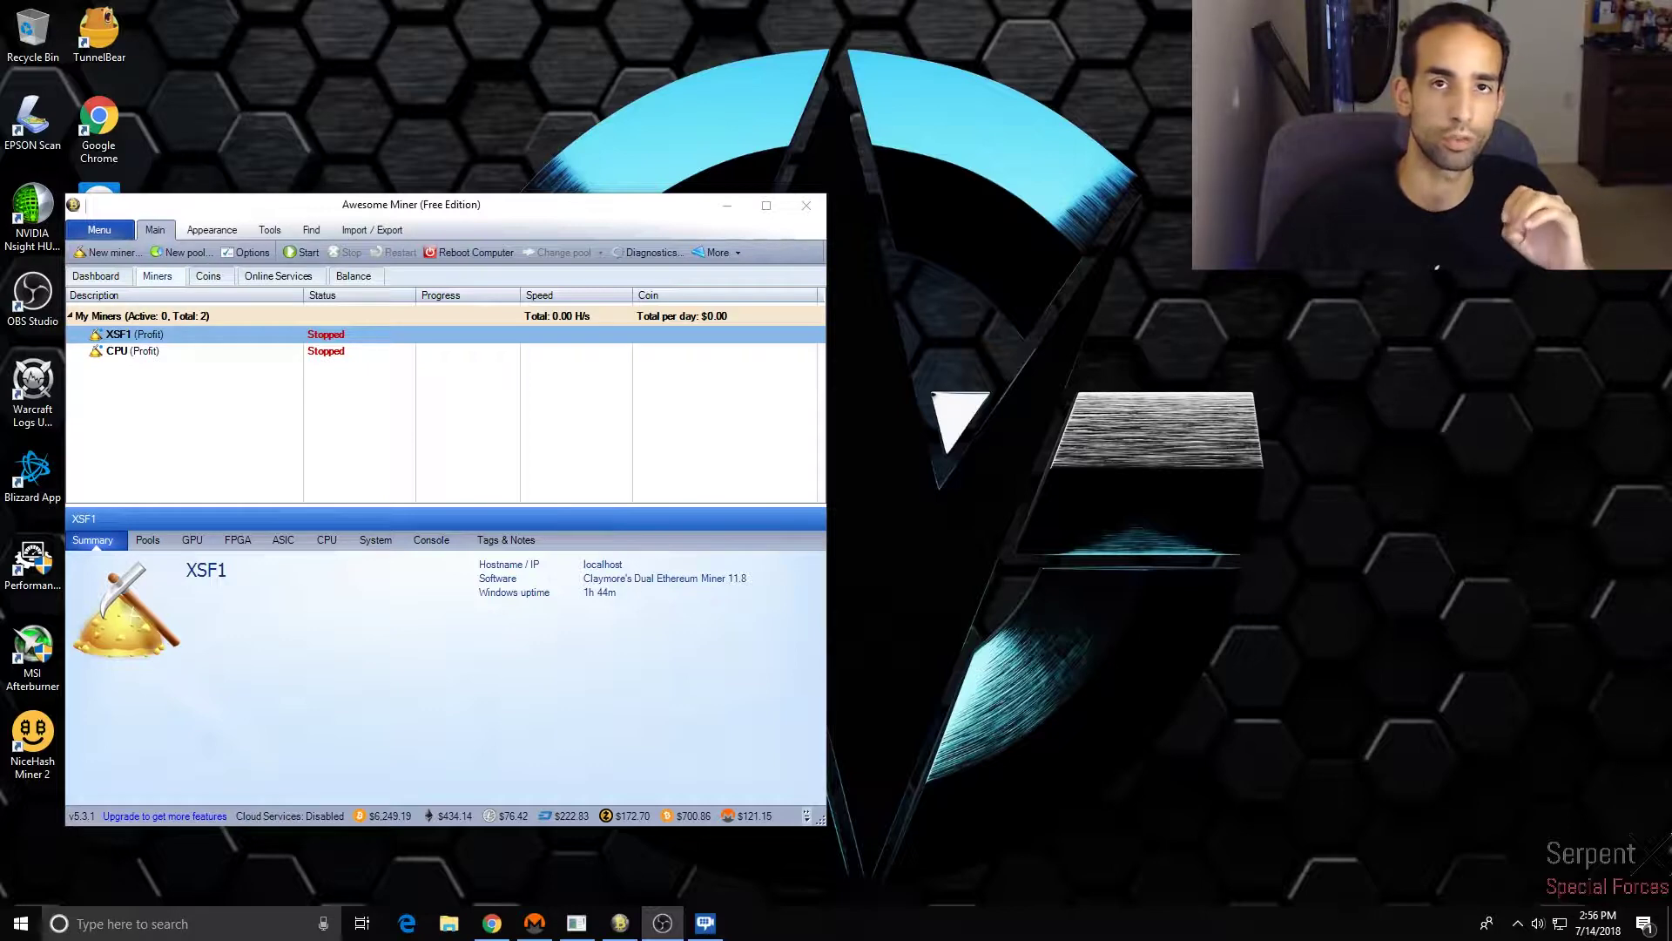
- Open Awesome Miner's Options at General, place it beside the main window, and launch File Explorer
{"action": "left_click", "coordinate": [247, 252]}
{"action": "left_click_drag", "start_coordinate": [458, 188], "coordinate": [1246, 175]}
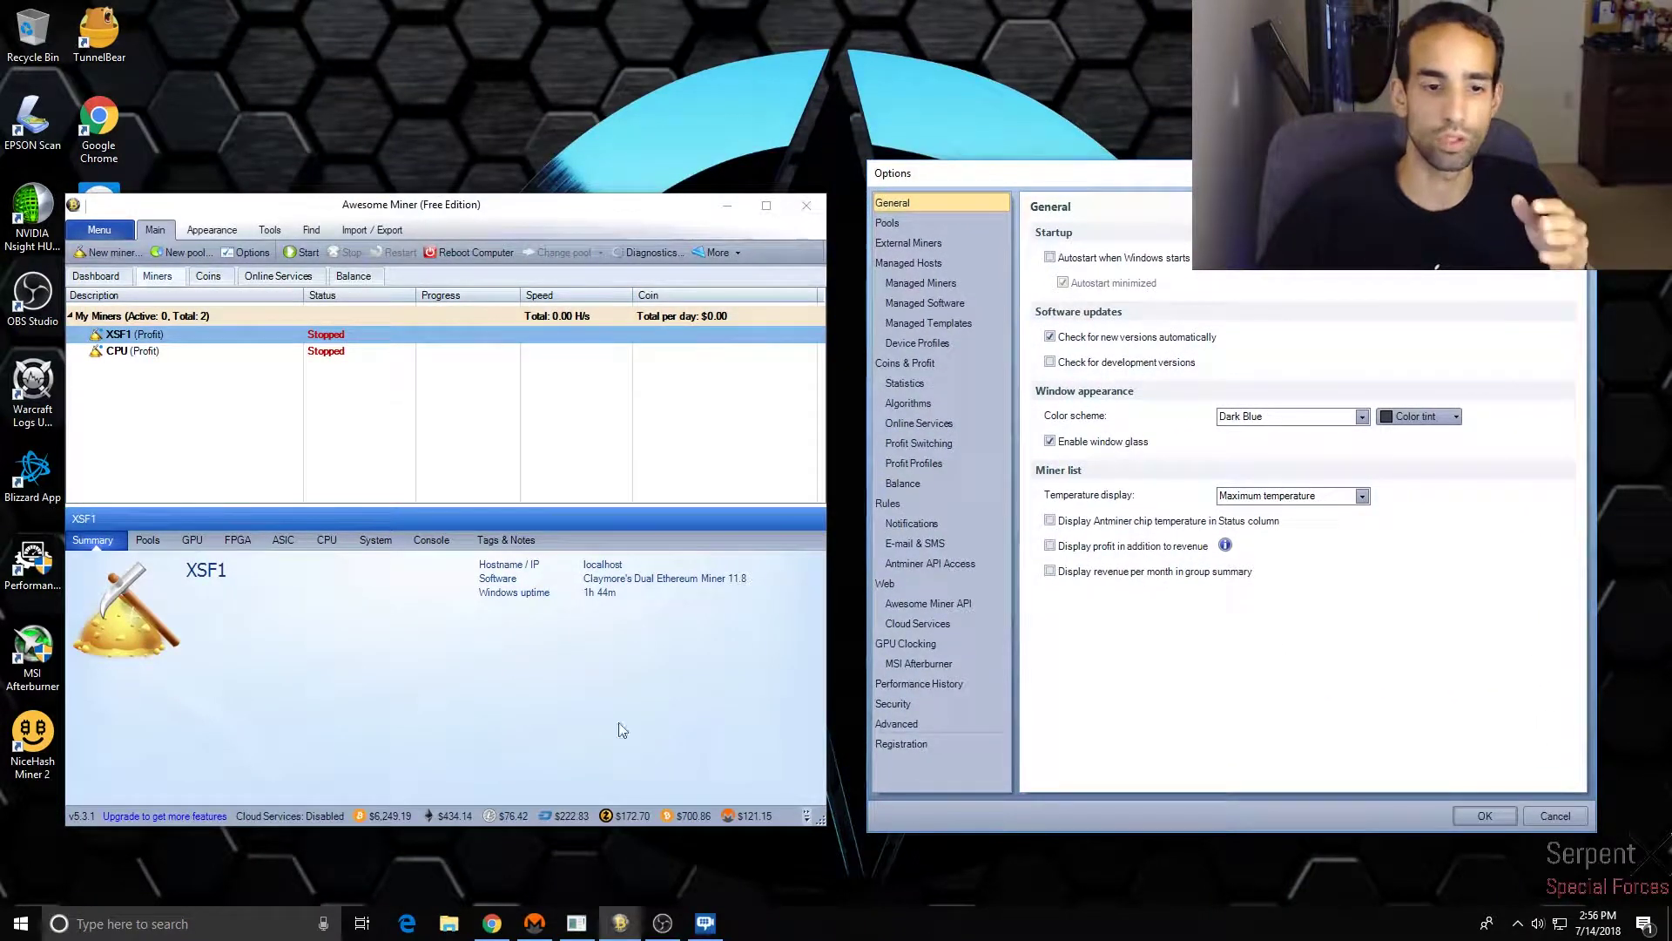
{"action": "left_click", "coordinate": [450, 923]}
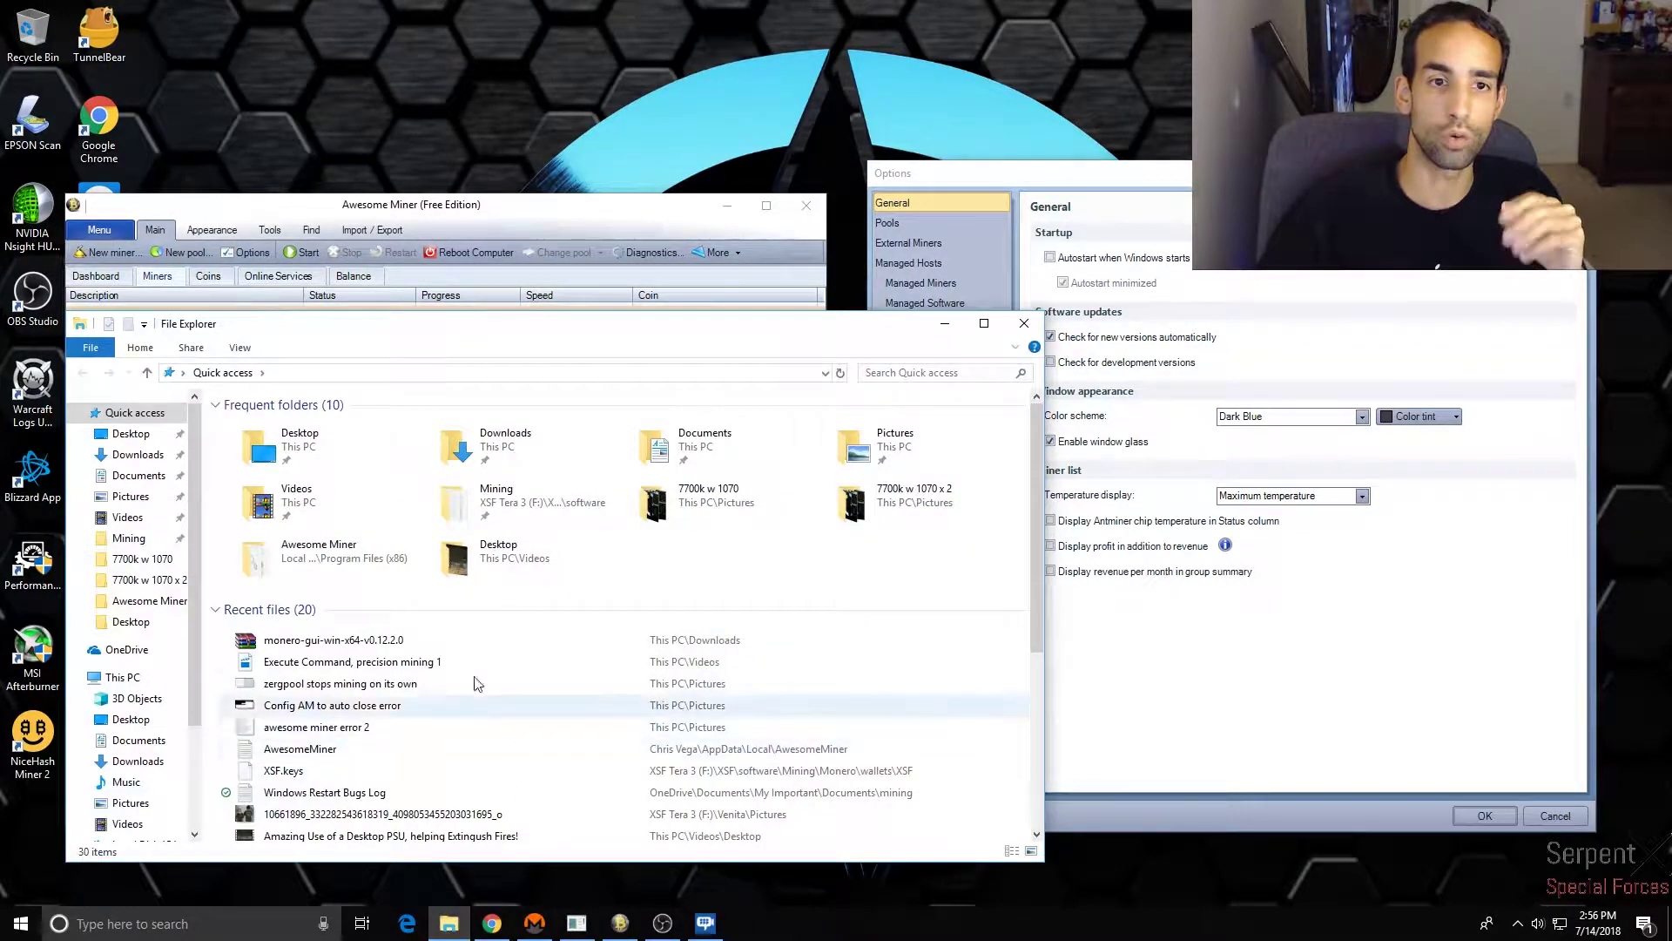
- Run OhGodAnETHlargementPill-r2 from C:\OhGodAnETHlargementPill-master, then minimize the Explorer window
{"action": "left_click", "coordinate": [122, 677]}
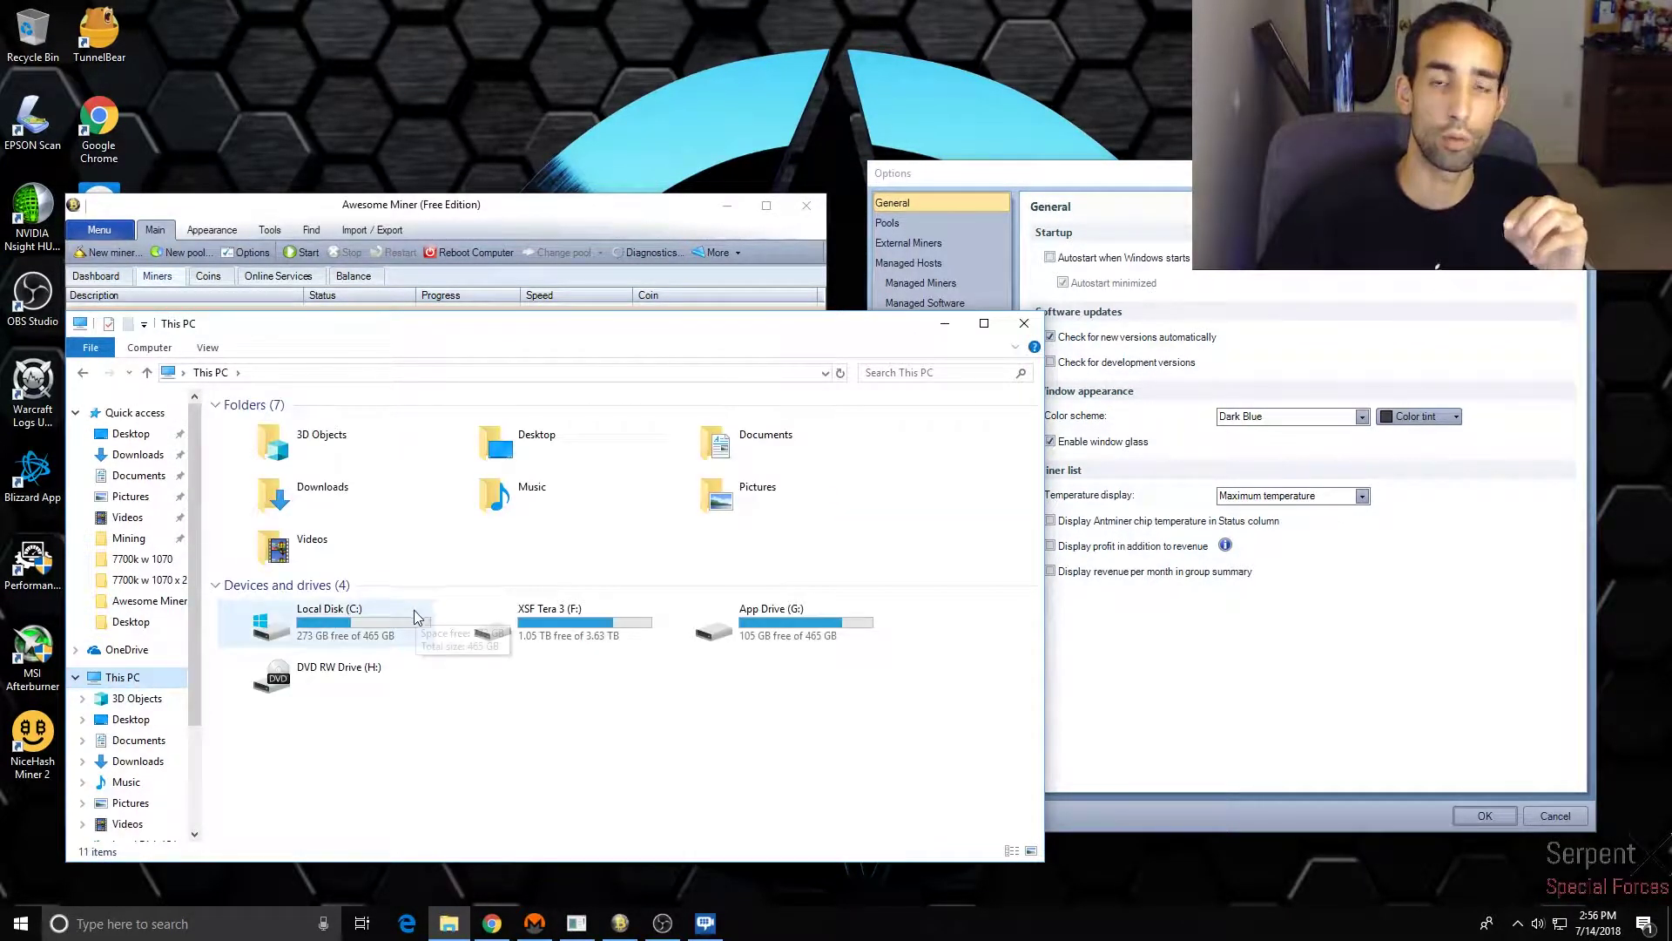
{"action": "double_click", "coordinate": [386, 613]}
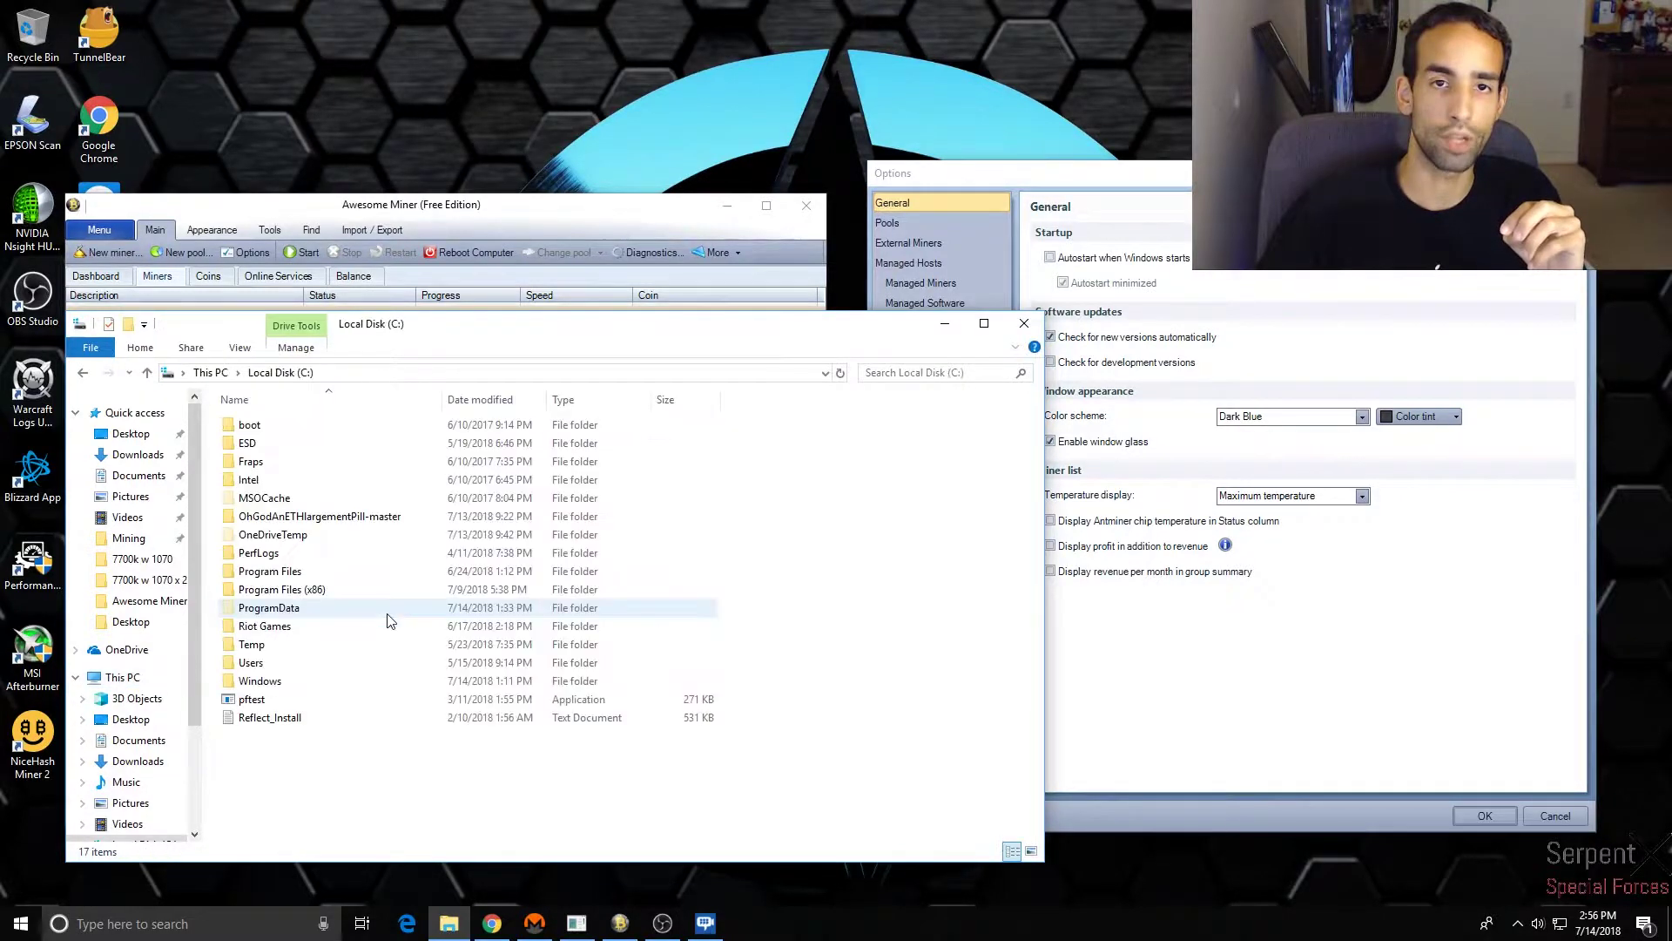
{"action": "double_click", "coordinate": [385, 523]}
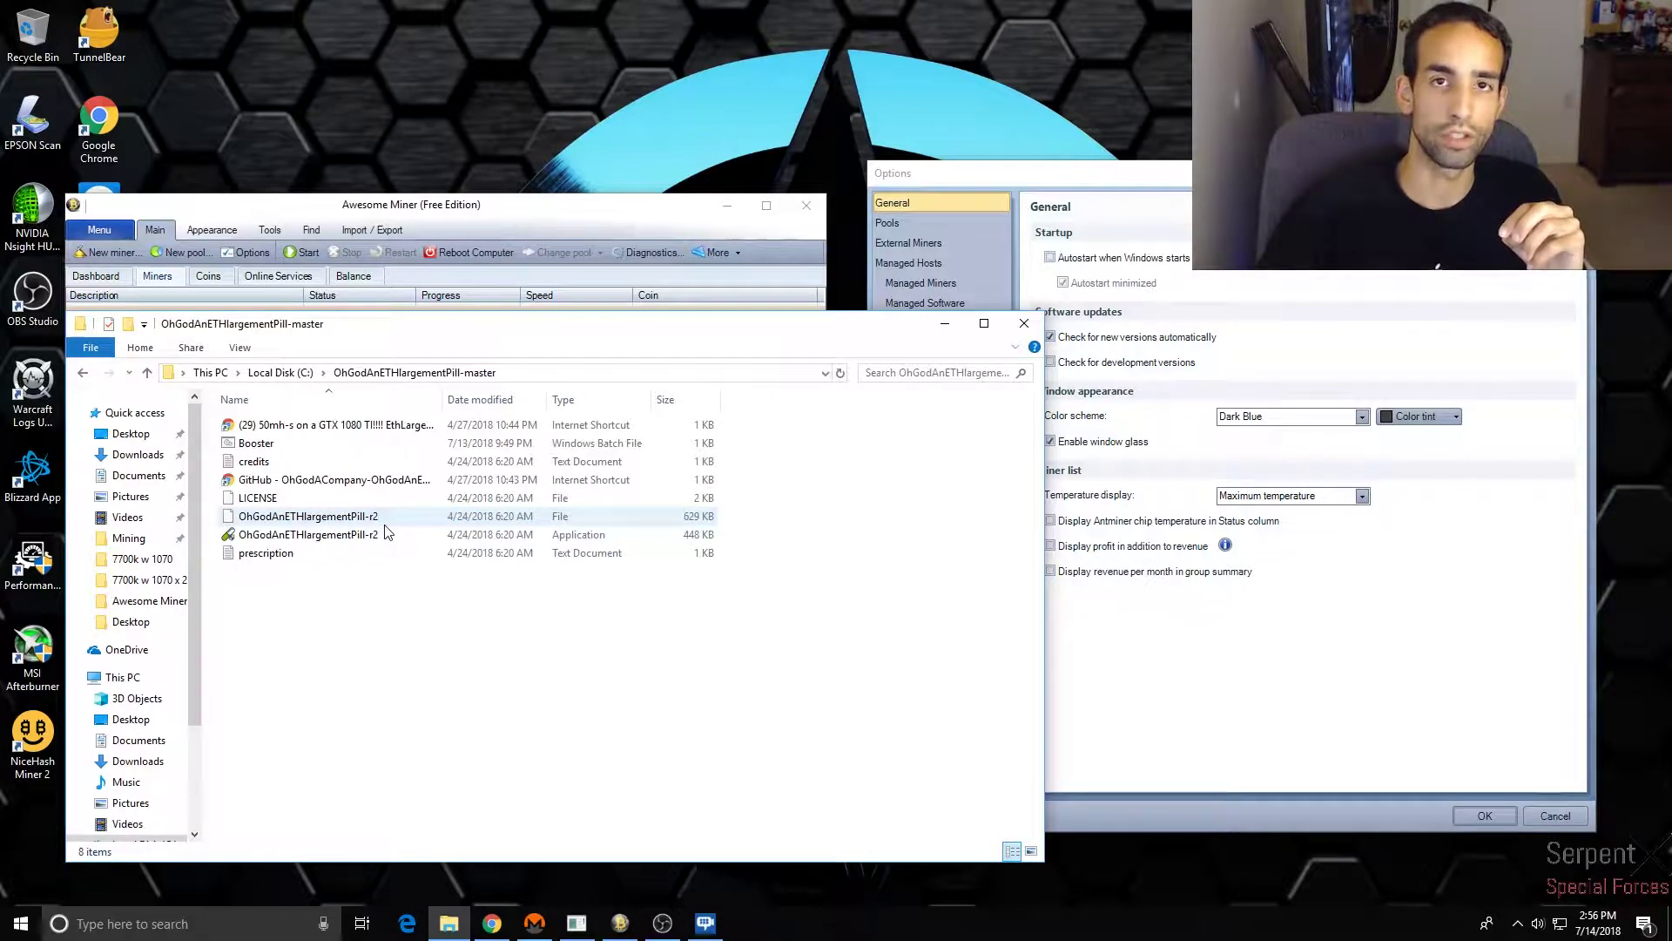
{"action": "double_click", "coordinate": [387, 534]}
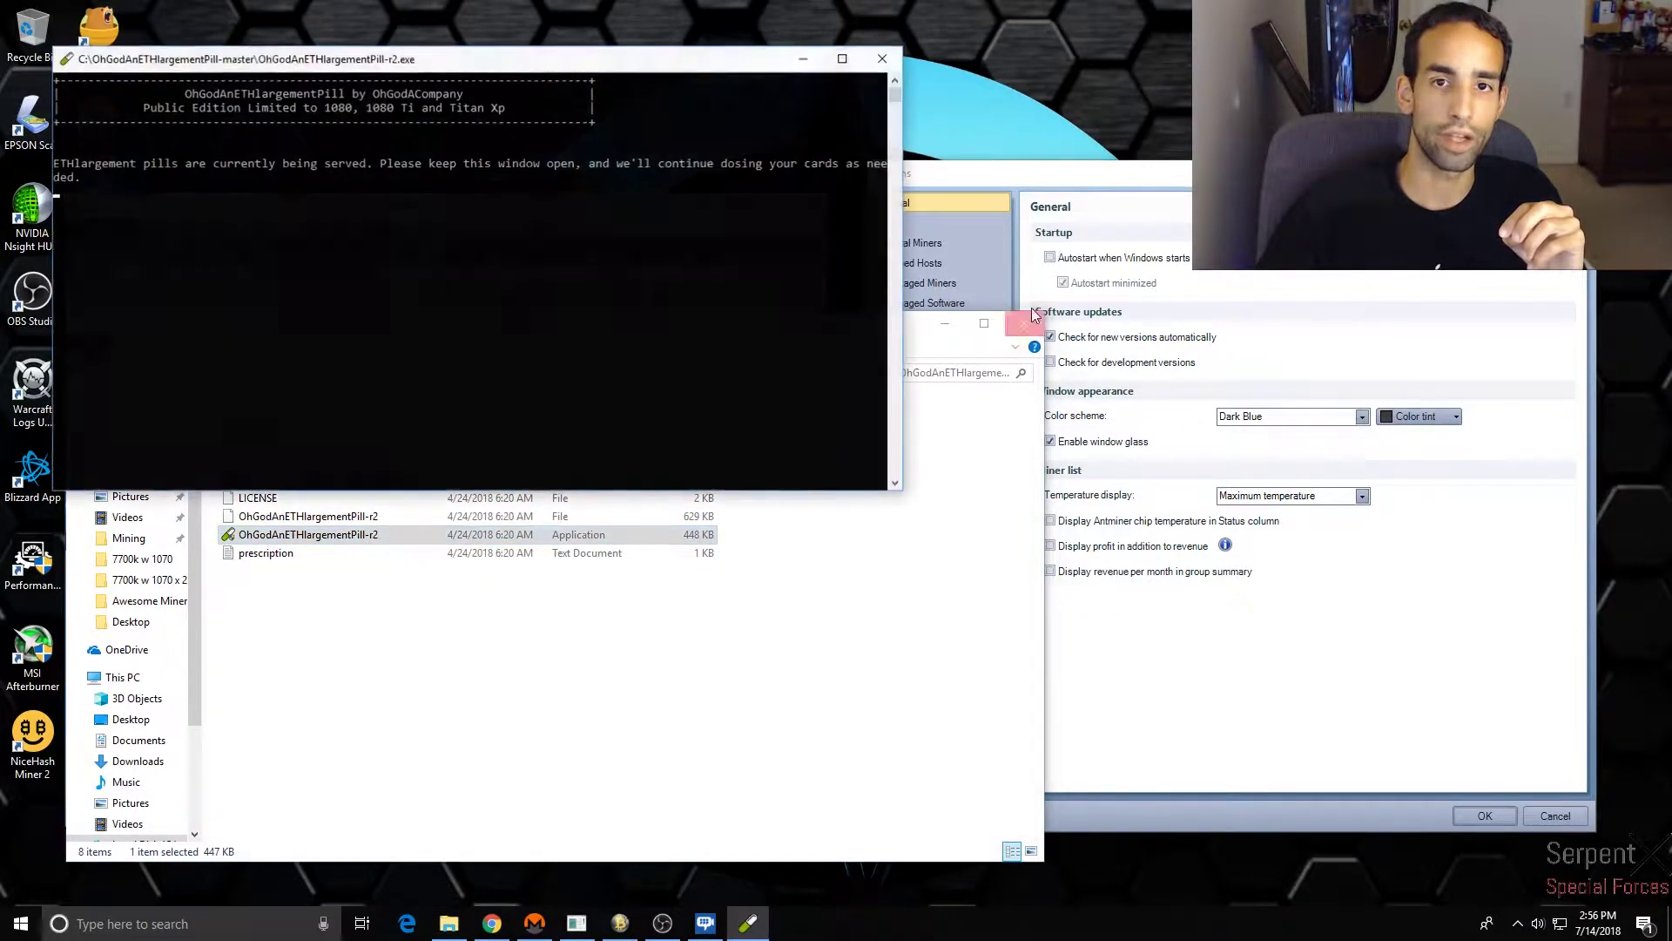
{"action": "left_click", "coordinate": [958, 326]}
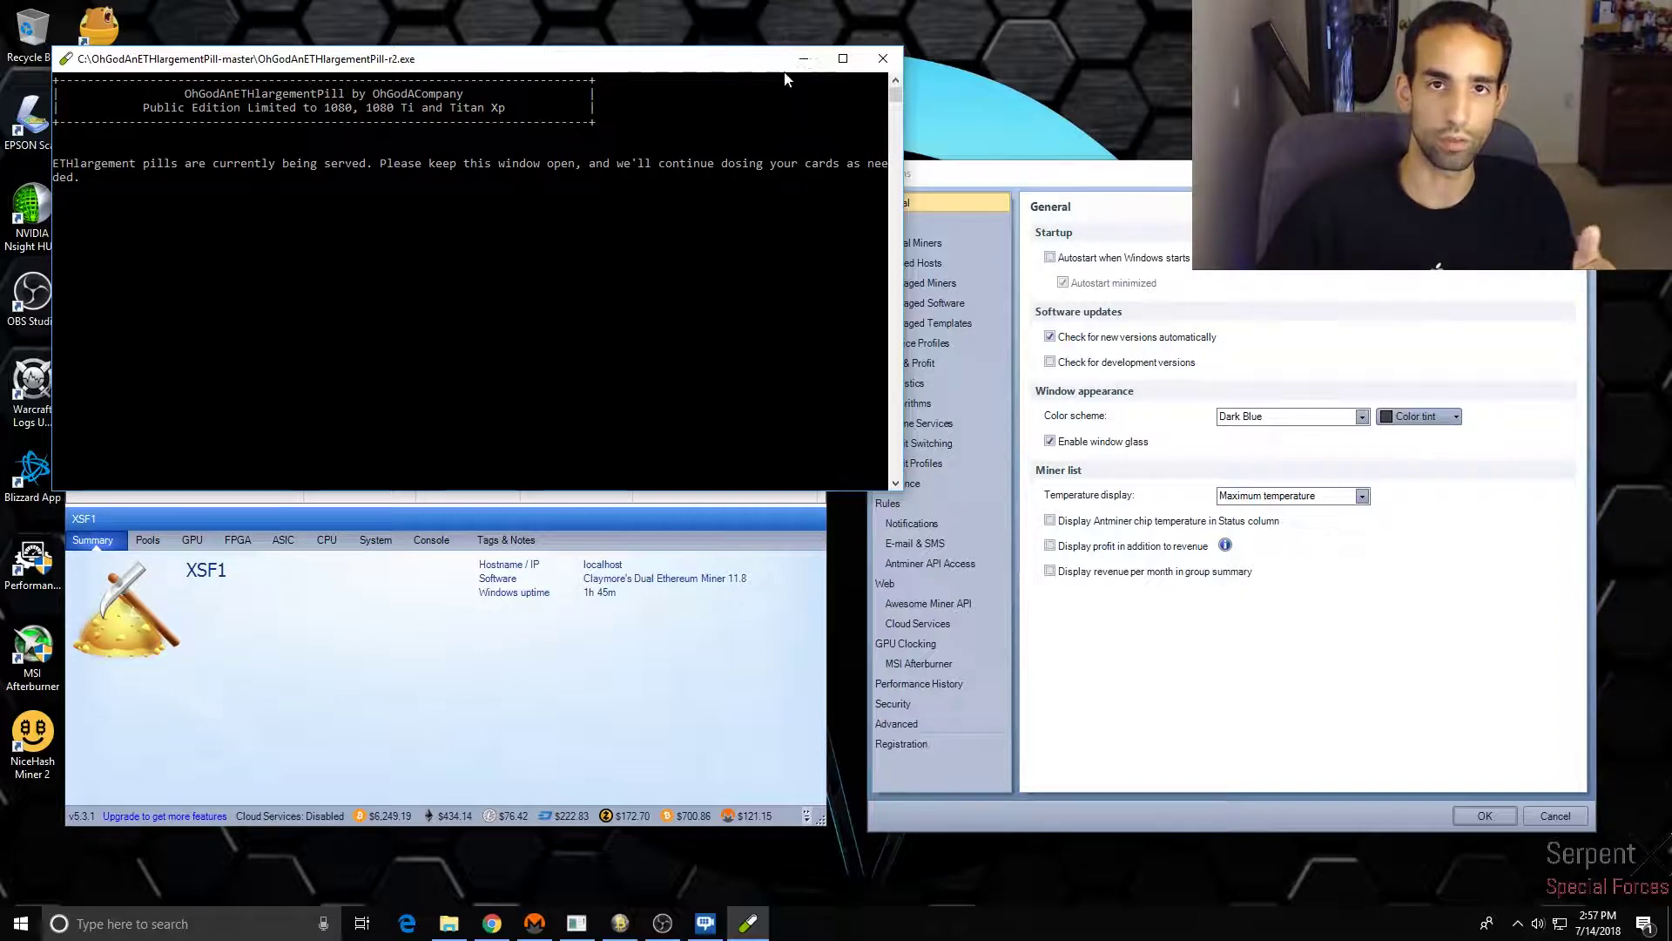
- Open the nVidia GPU profile for editing under Profit Switching > Profit Profiles
{"action": "left_click", "coordinate": [803, 59]}
{"action": "left_click", "coordinate": [954, 445]}
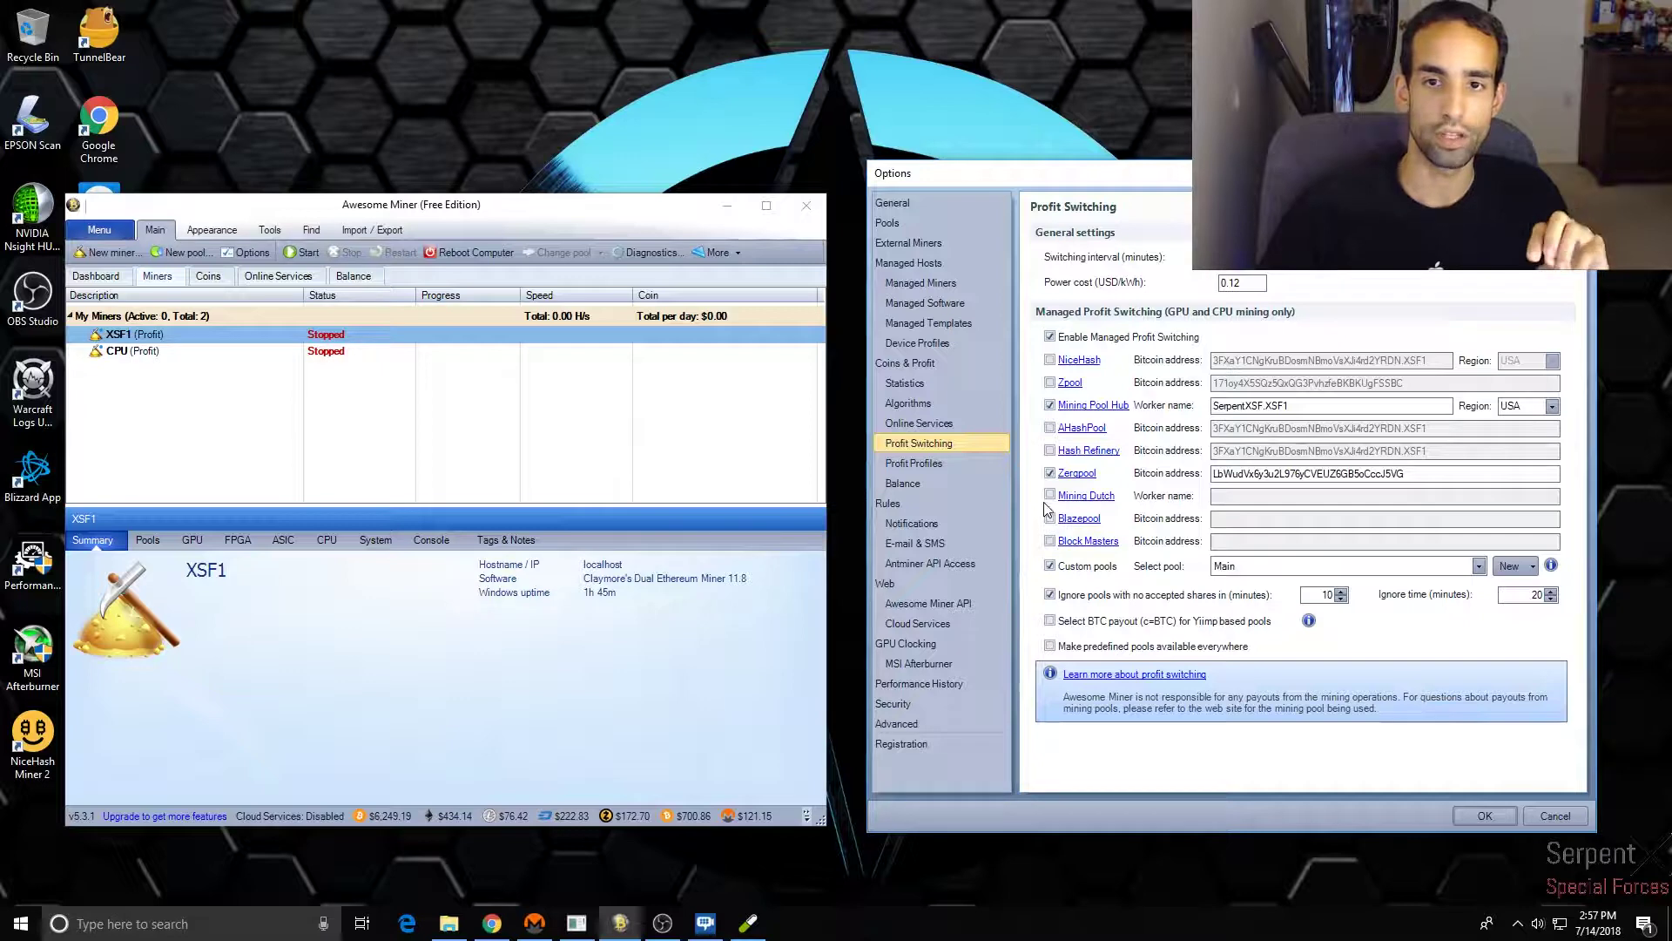
{"action": "left_click", "coordinate": [965, 458]}
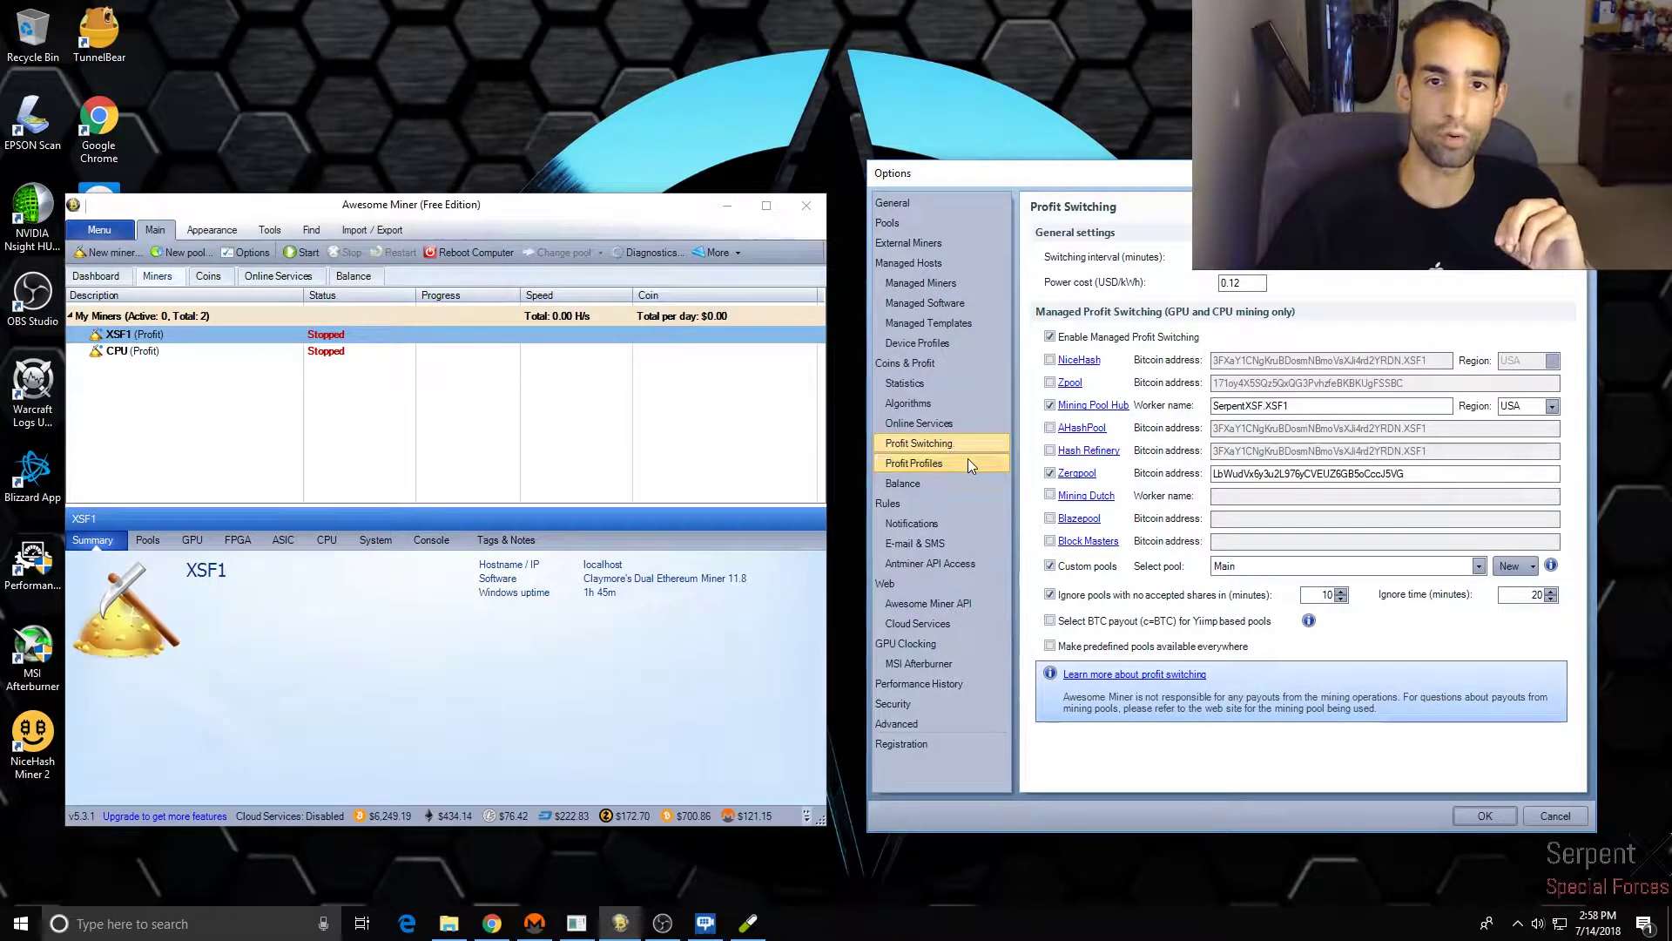
{"action": "left_click", "coordinate": [1165, 421]}
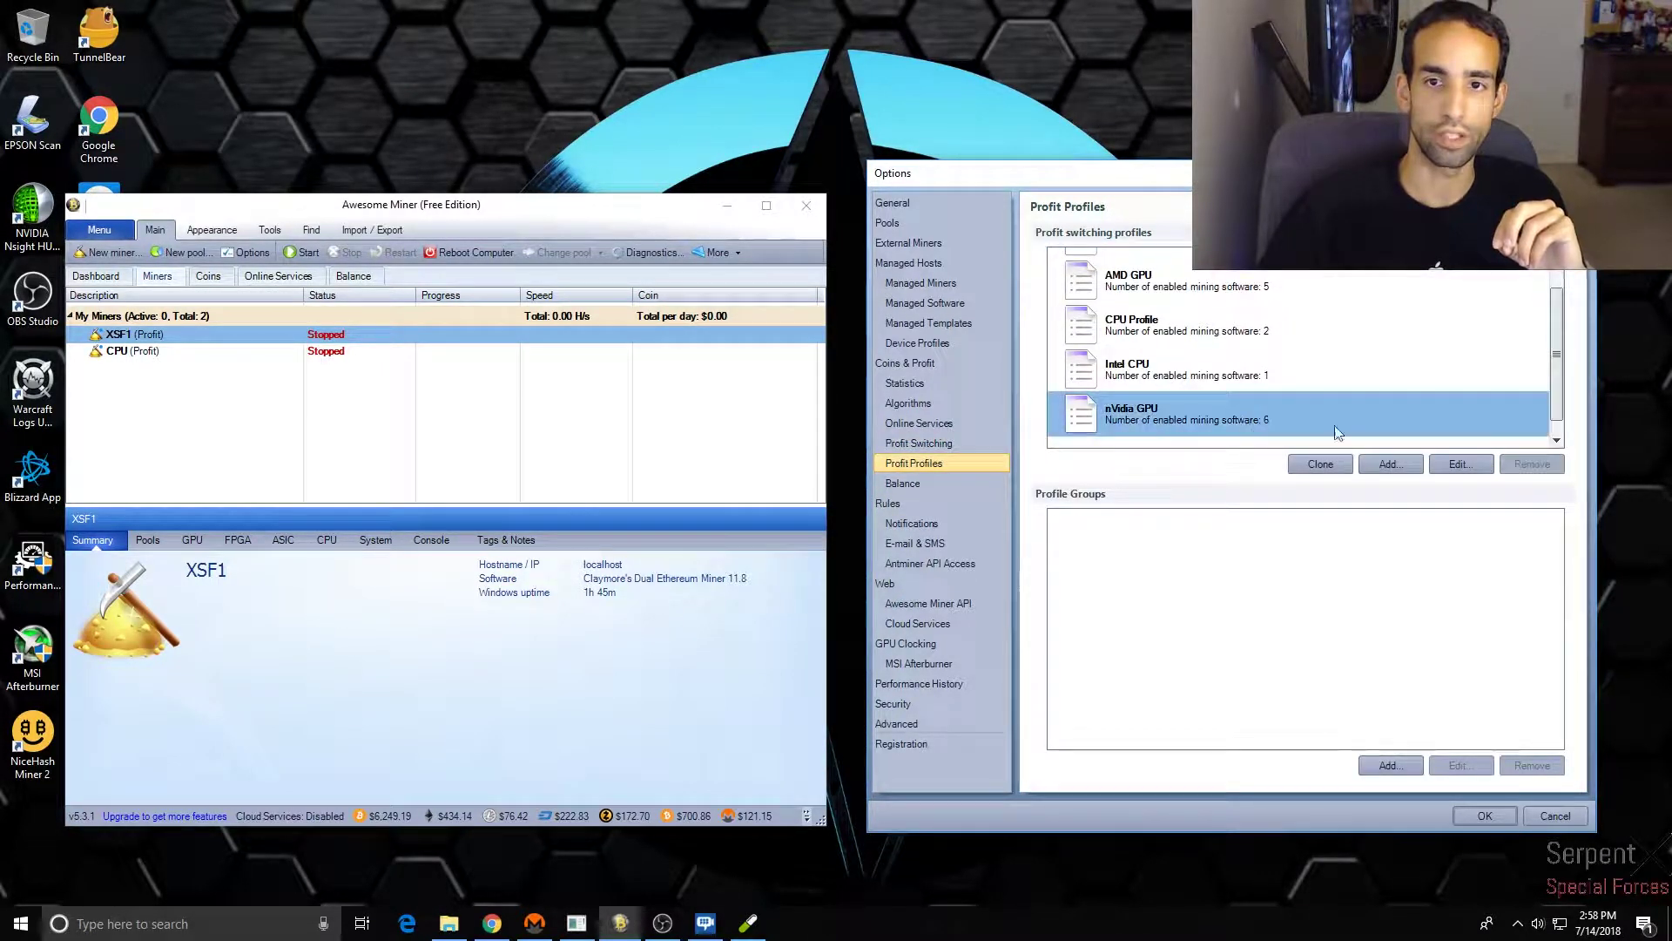
{"action": "left_click", "coordinate": [1460, 464]}
- Select CryptoNight through CryptoNightV7 and enable Execute batch commands for them
{"action": "scroll", "coordinate": [1182, 445], "scroll_direction": "down", "scroll_amount": 1}
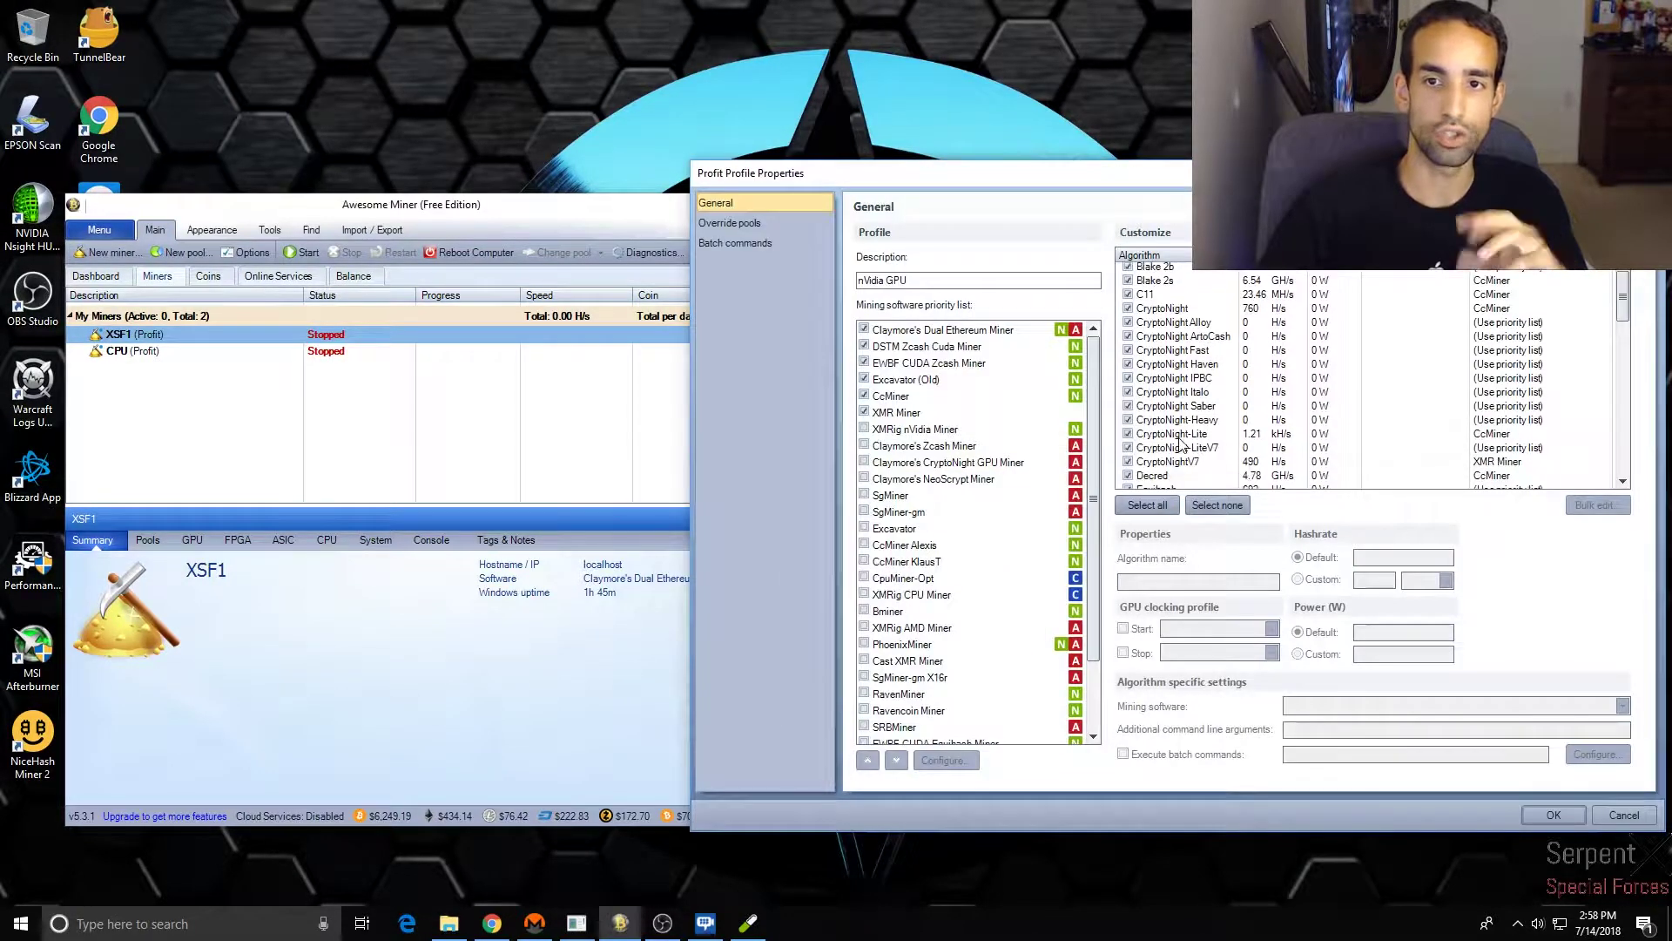
{"action": "left_click", "coordinate": [1237, 310]}
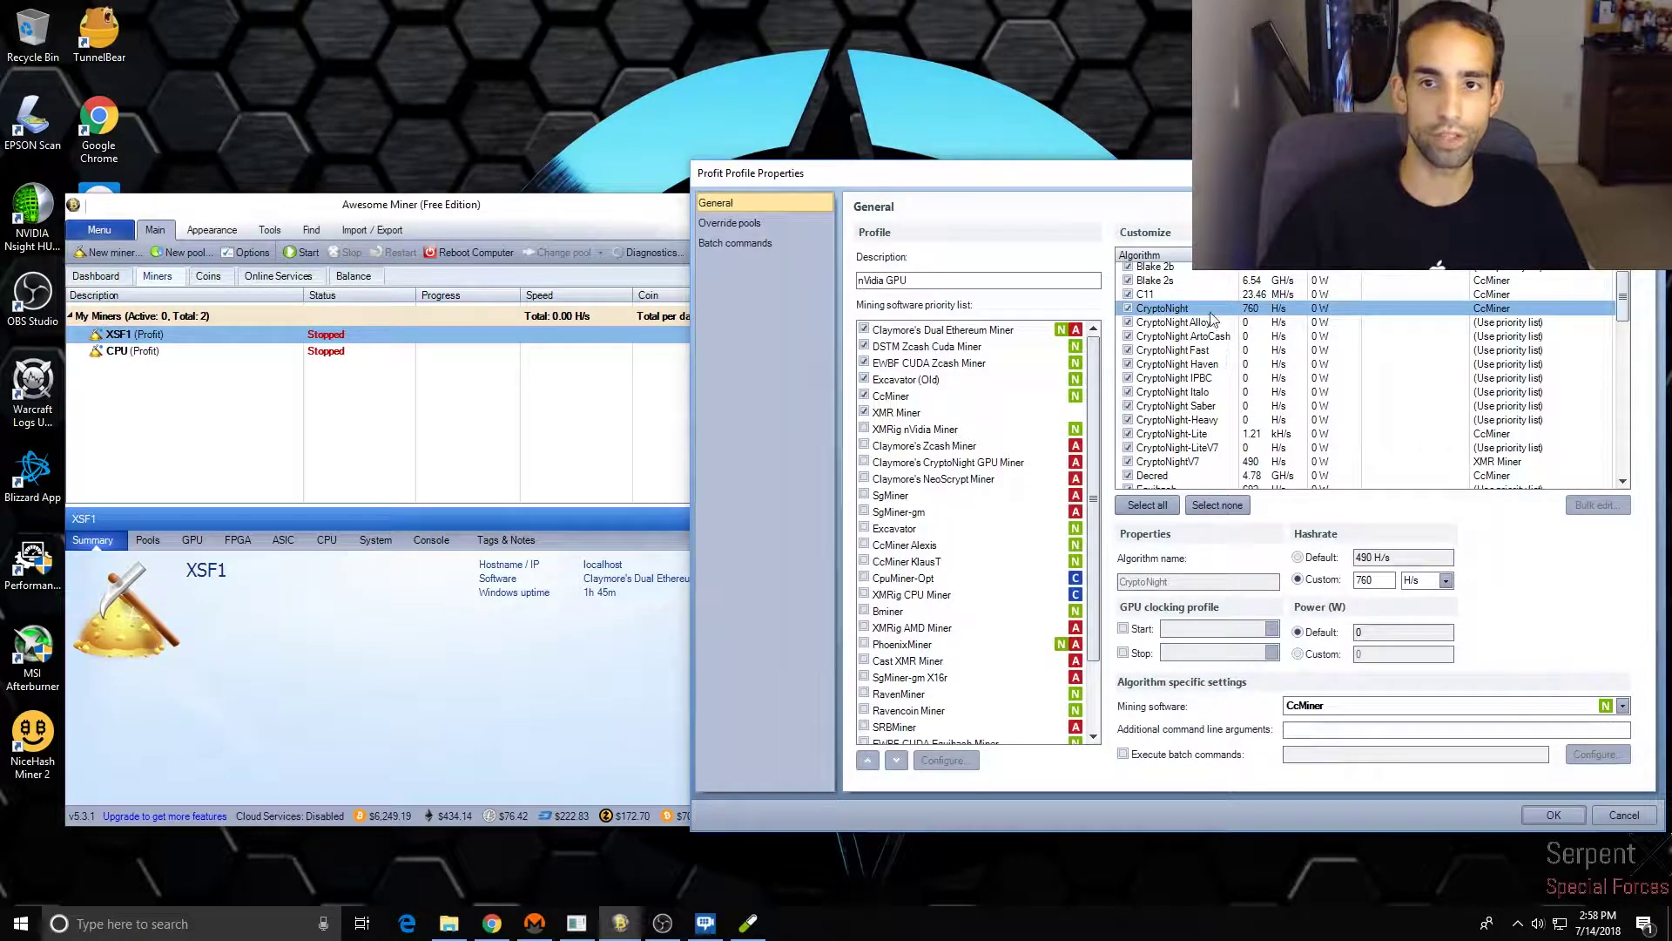
{"action": "left_click", "coordinate": [1193, 463], "text": "shift"}
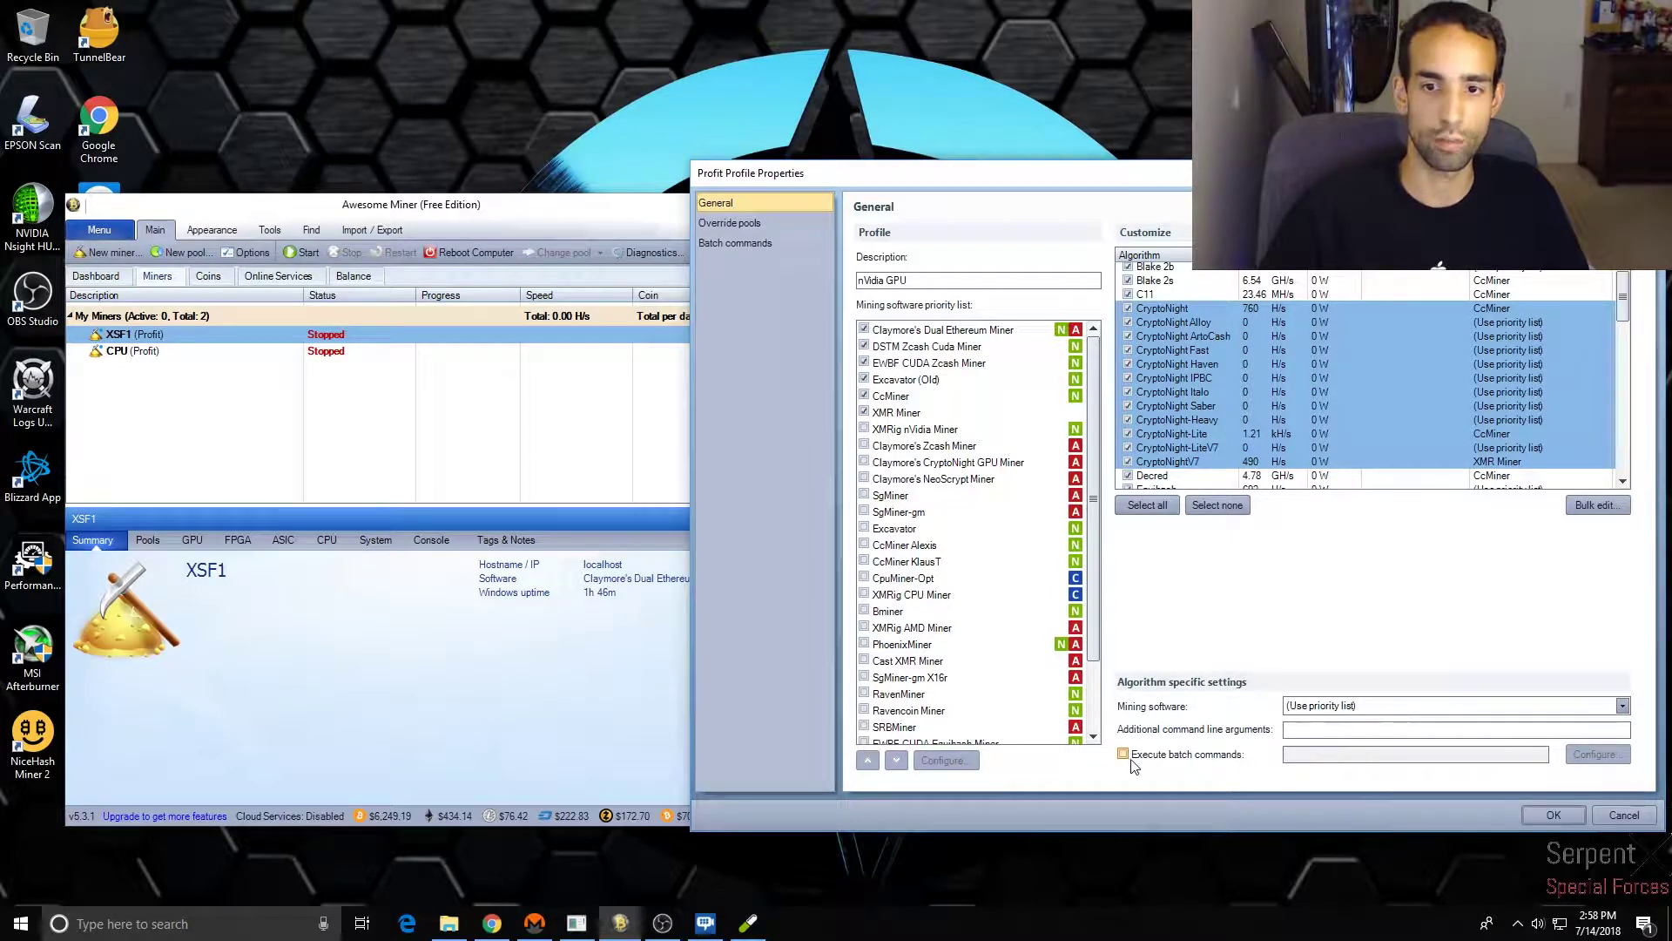
{"action": "left_click_drag", "start_coordinate": [1152, 175], "coordinate": [913, 175]}
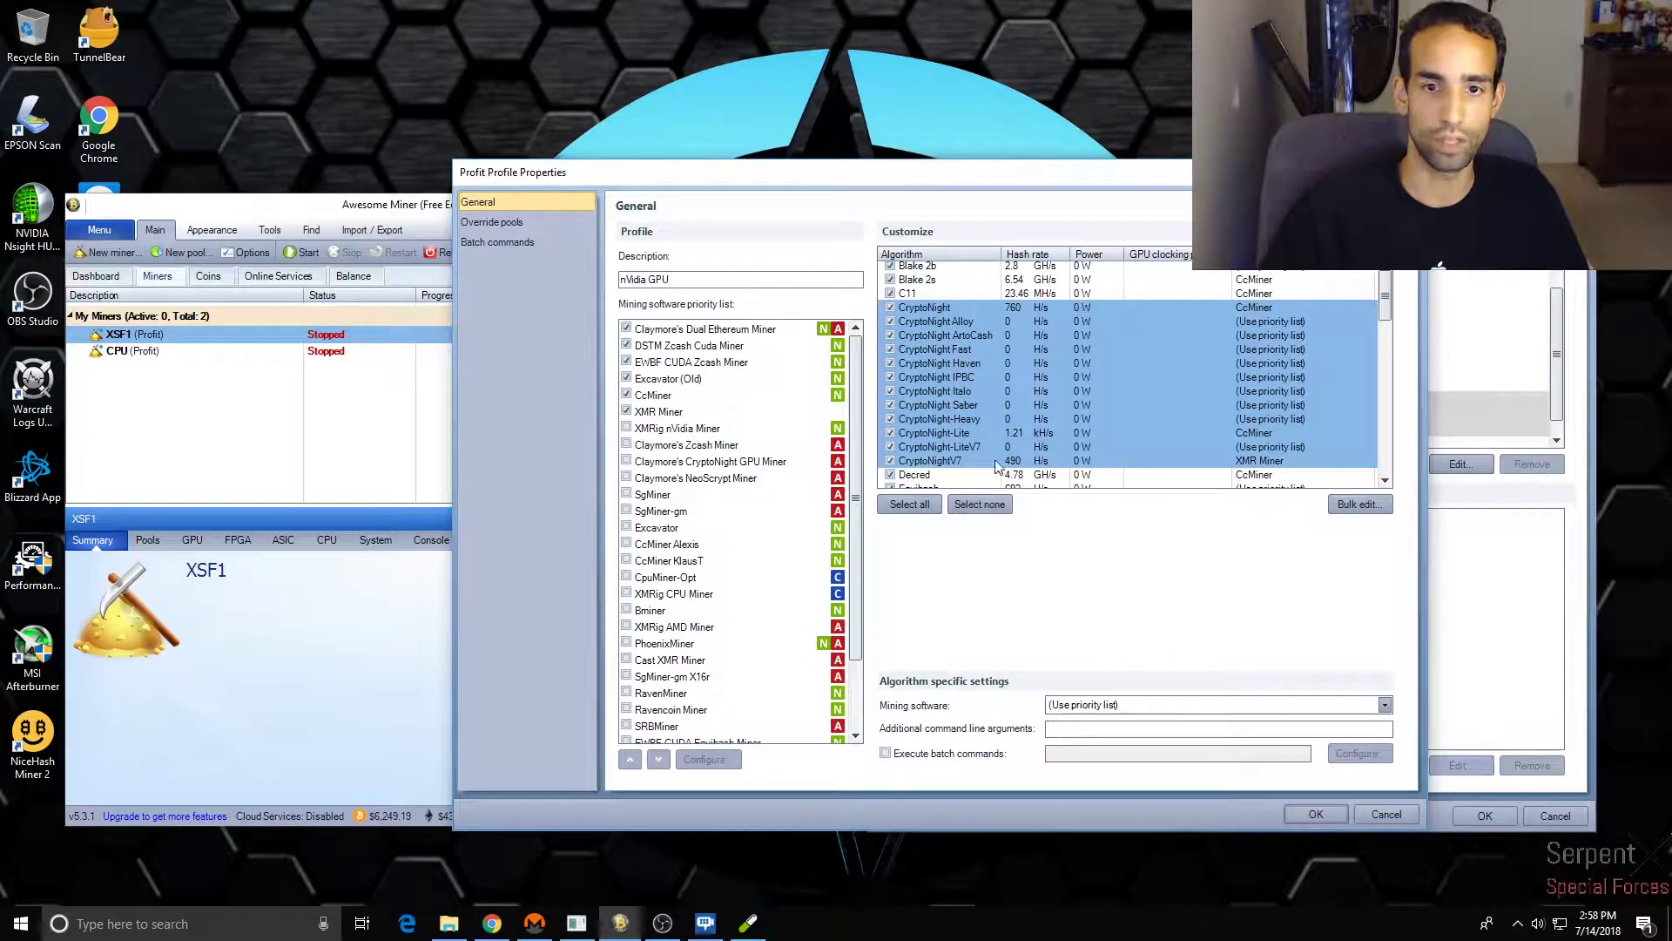
{"action": "left_click", "coordinate": [942, 757]}
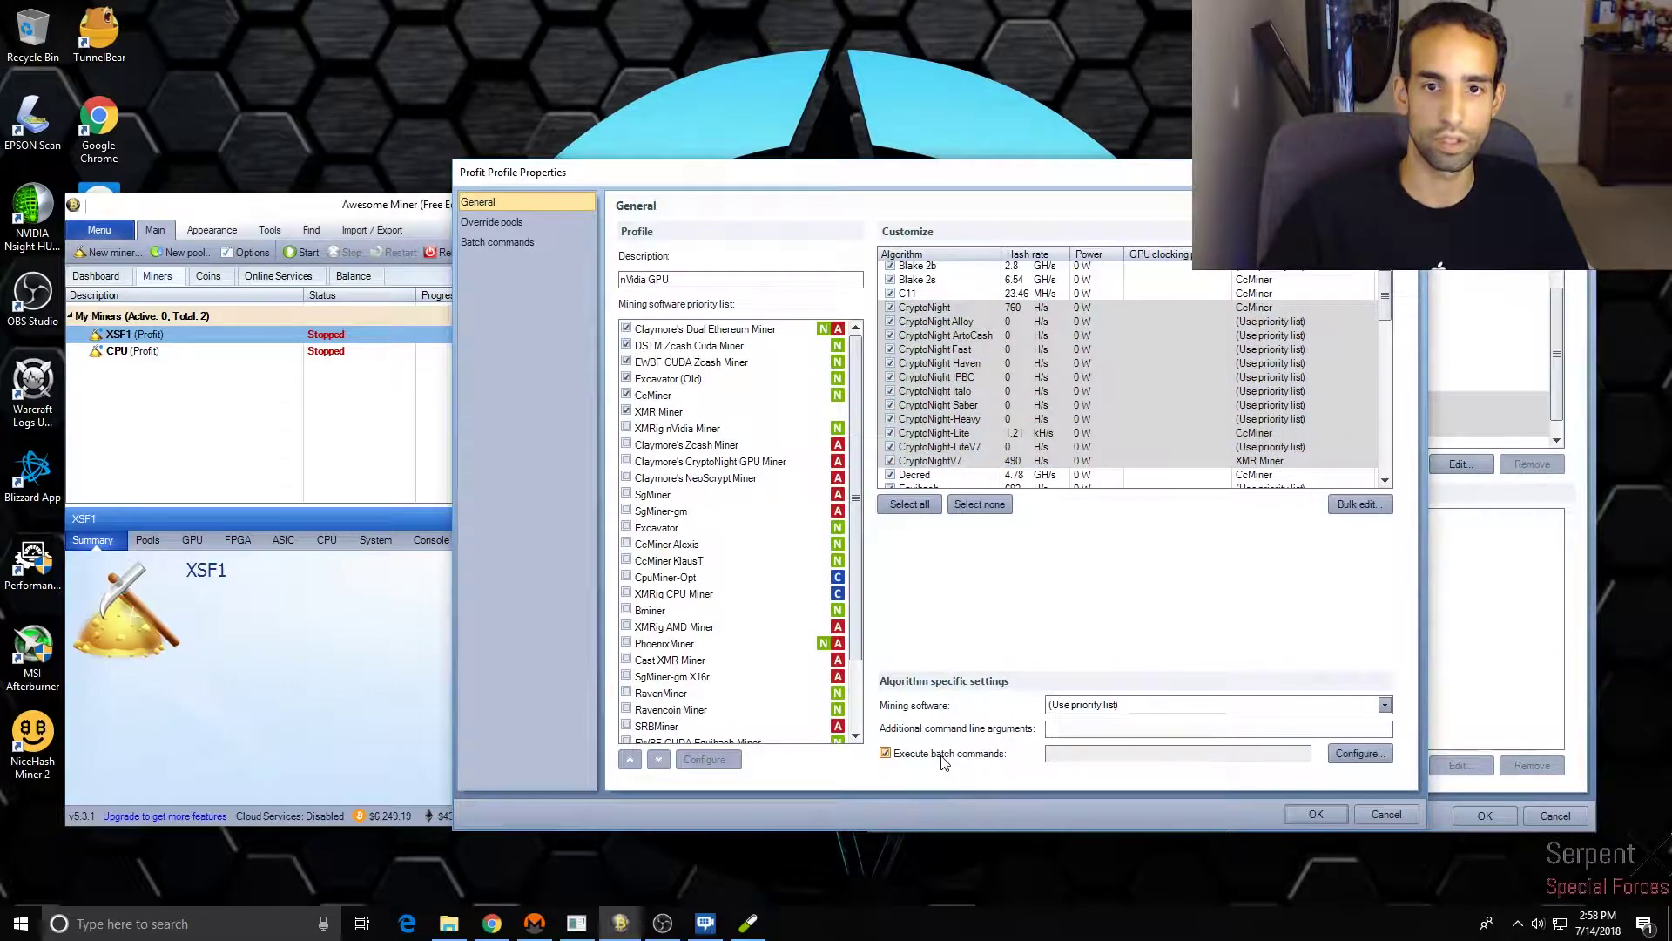
{"action": "left_click", "coordinate": [1357, 755]}
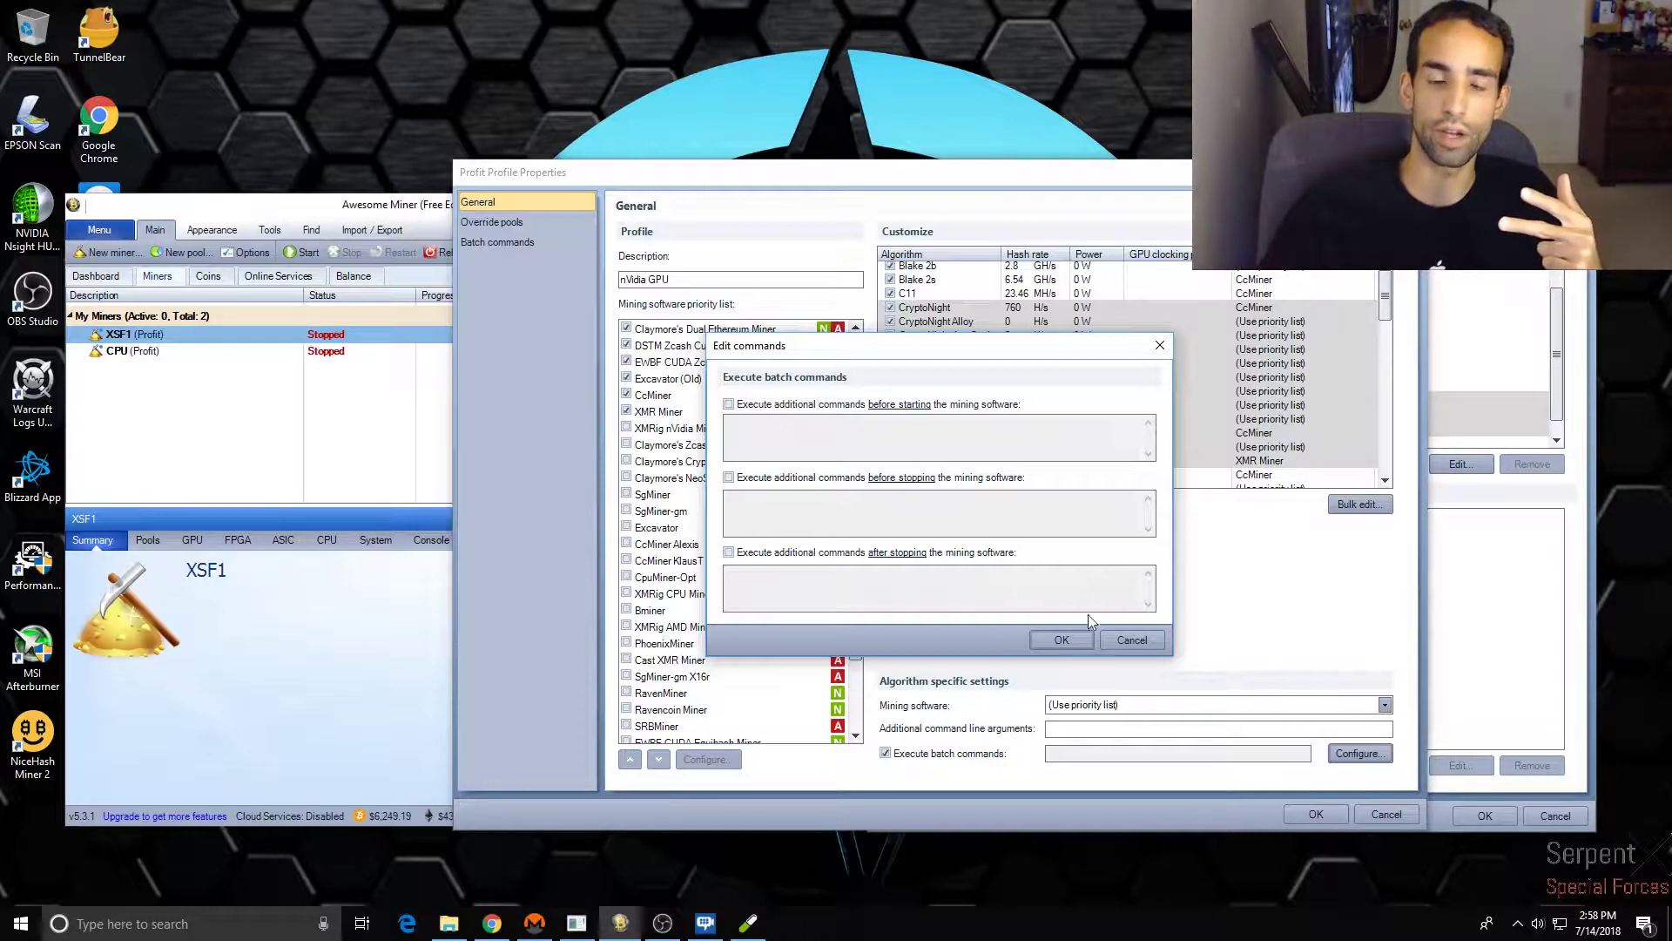
- Cancel the CryptoNight commands, show the Ethereum batch commands, and bring back the pill's folder window
{"action": "left_click", "coordinate": [1124, 637]}
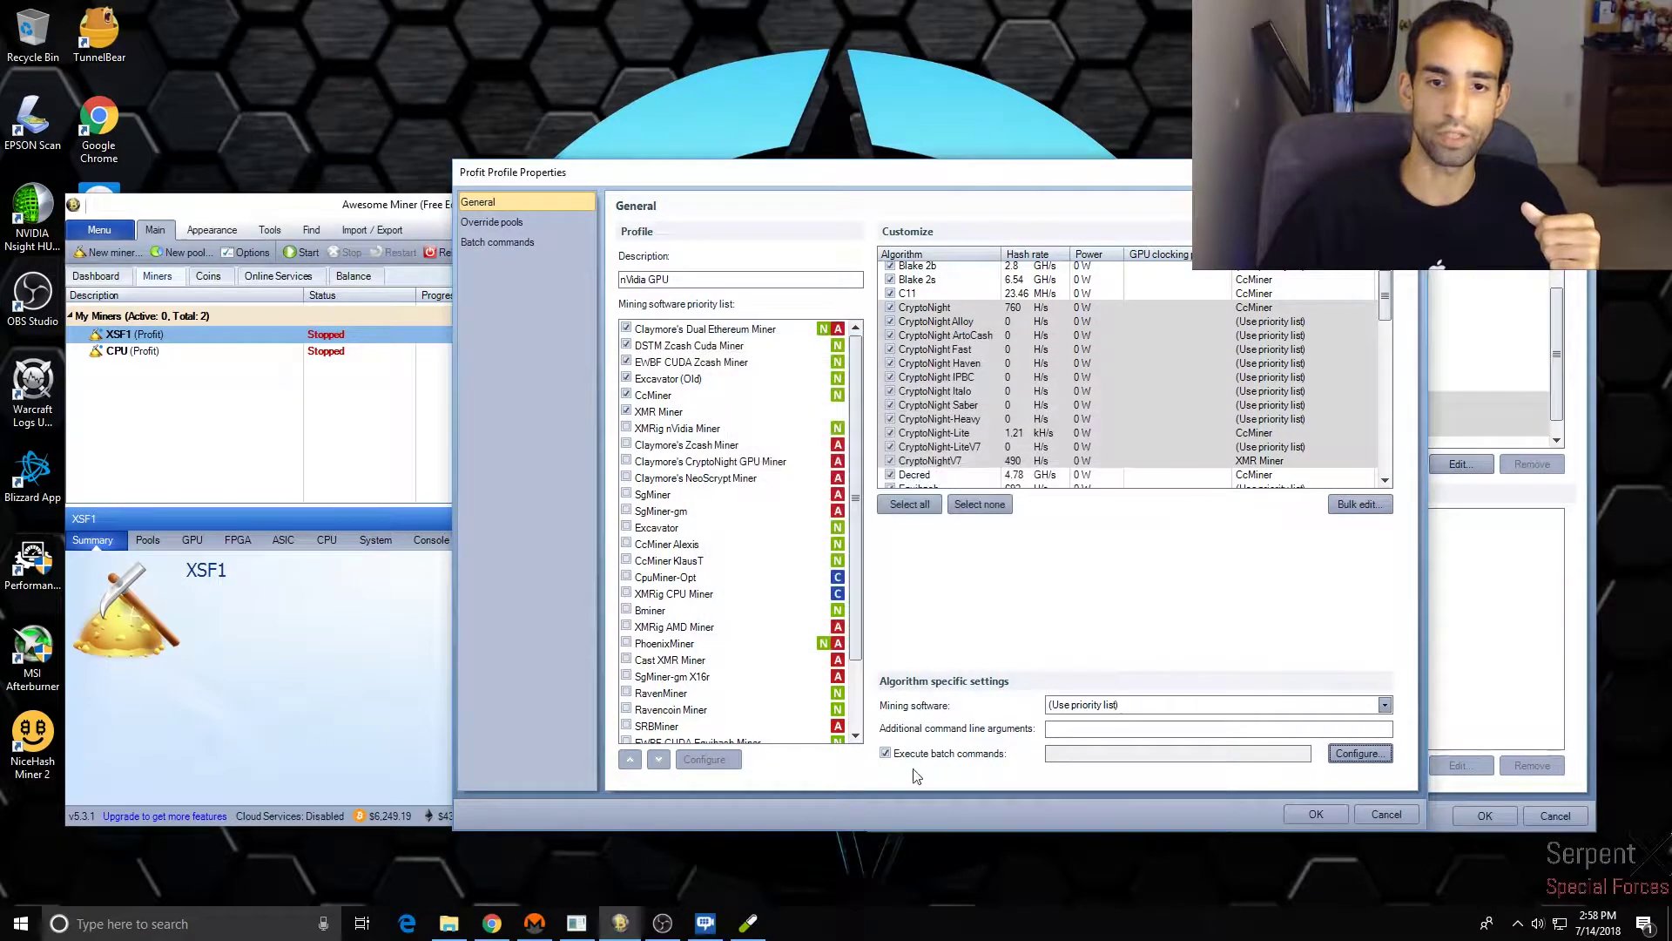
{"action": "left_click", "coordinate": [945, 475]}
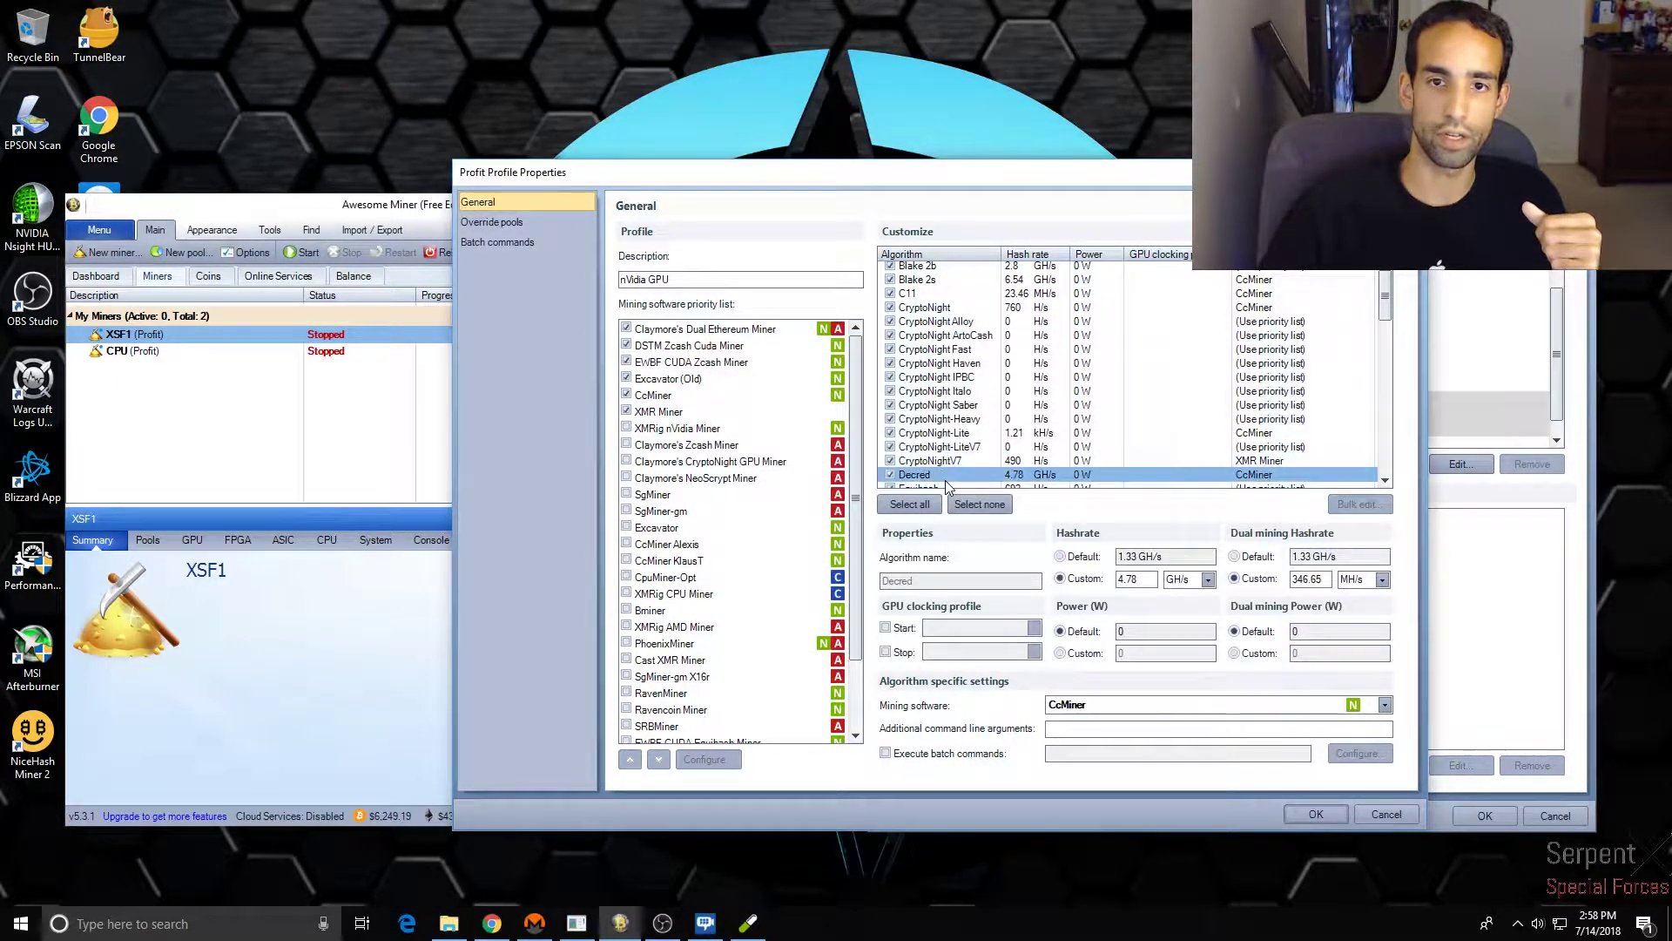
{"action": "scroll", "coordinate": [946, 484], "scroll_direction": "down", "scroll_amount": 2}
{"action": "left_click", "coordinate": [953, 441]}
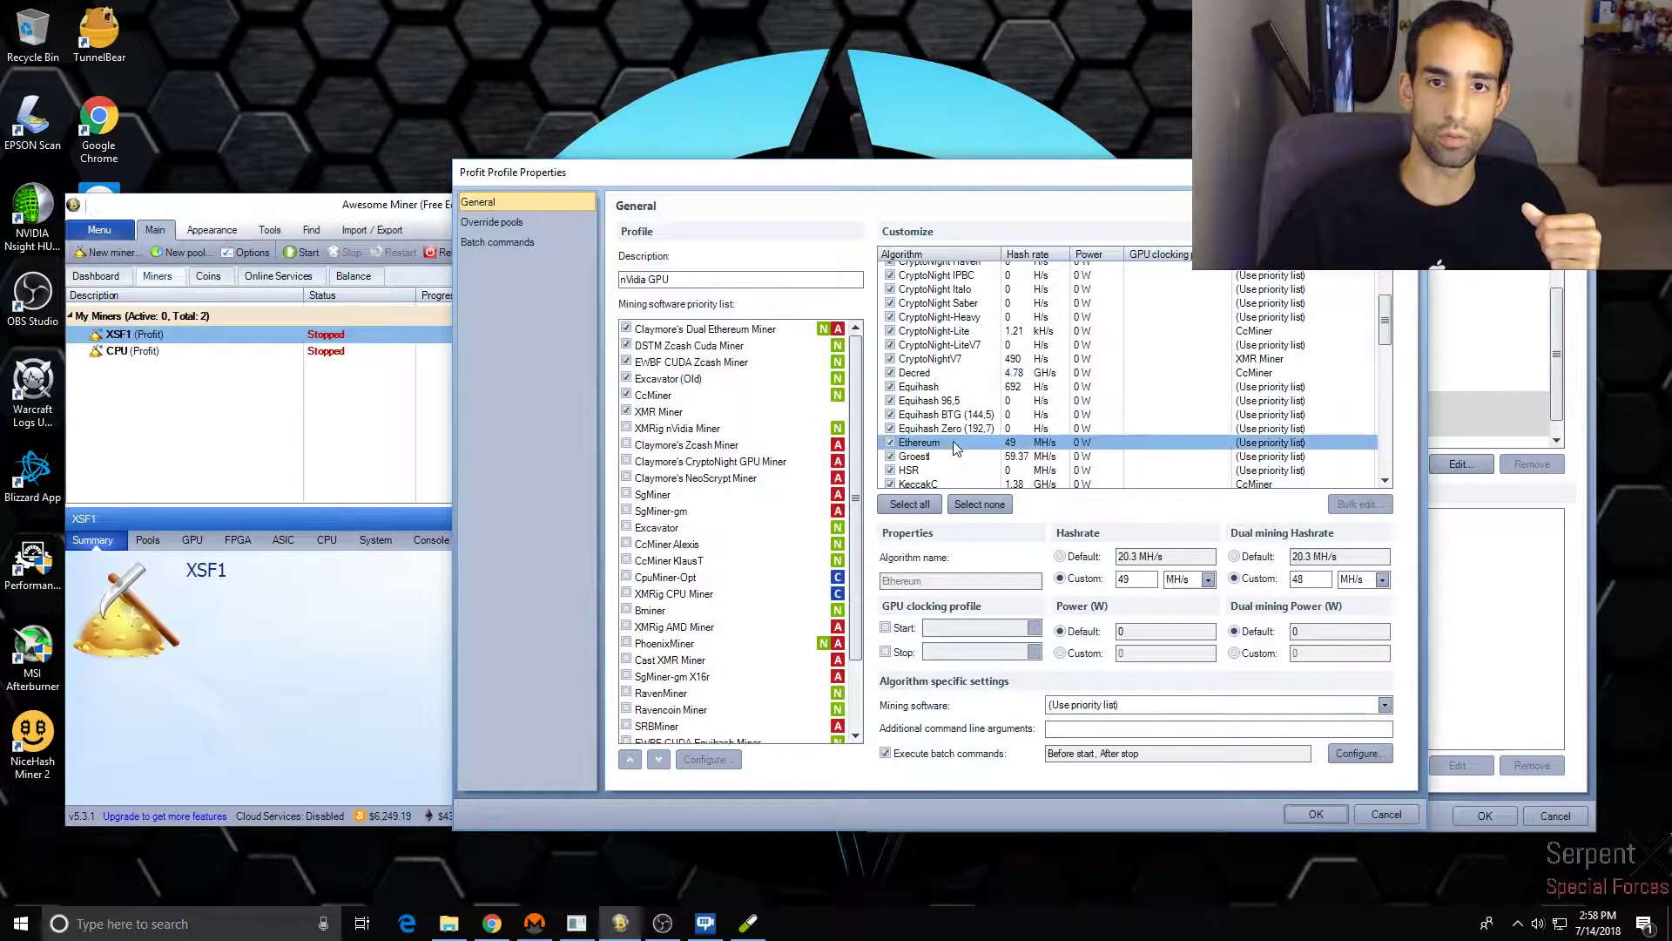
{"action": "left_click", "coordinate": [1359, 754]}
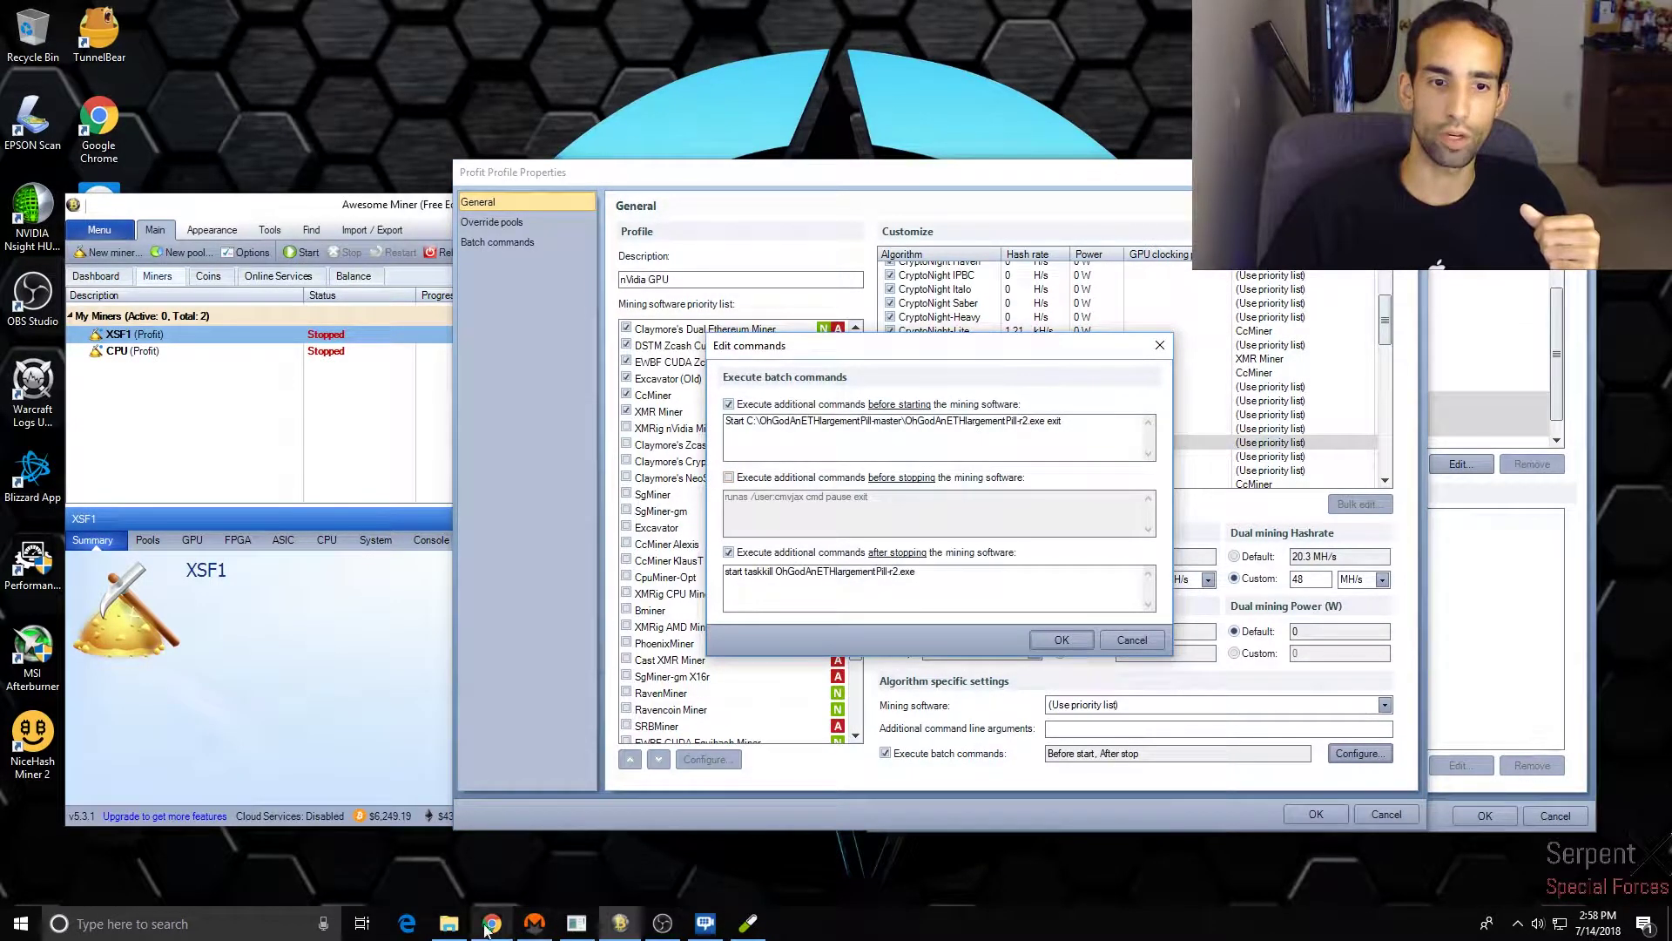
{"action": "left_click", "coordinate": [448, 923]}
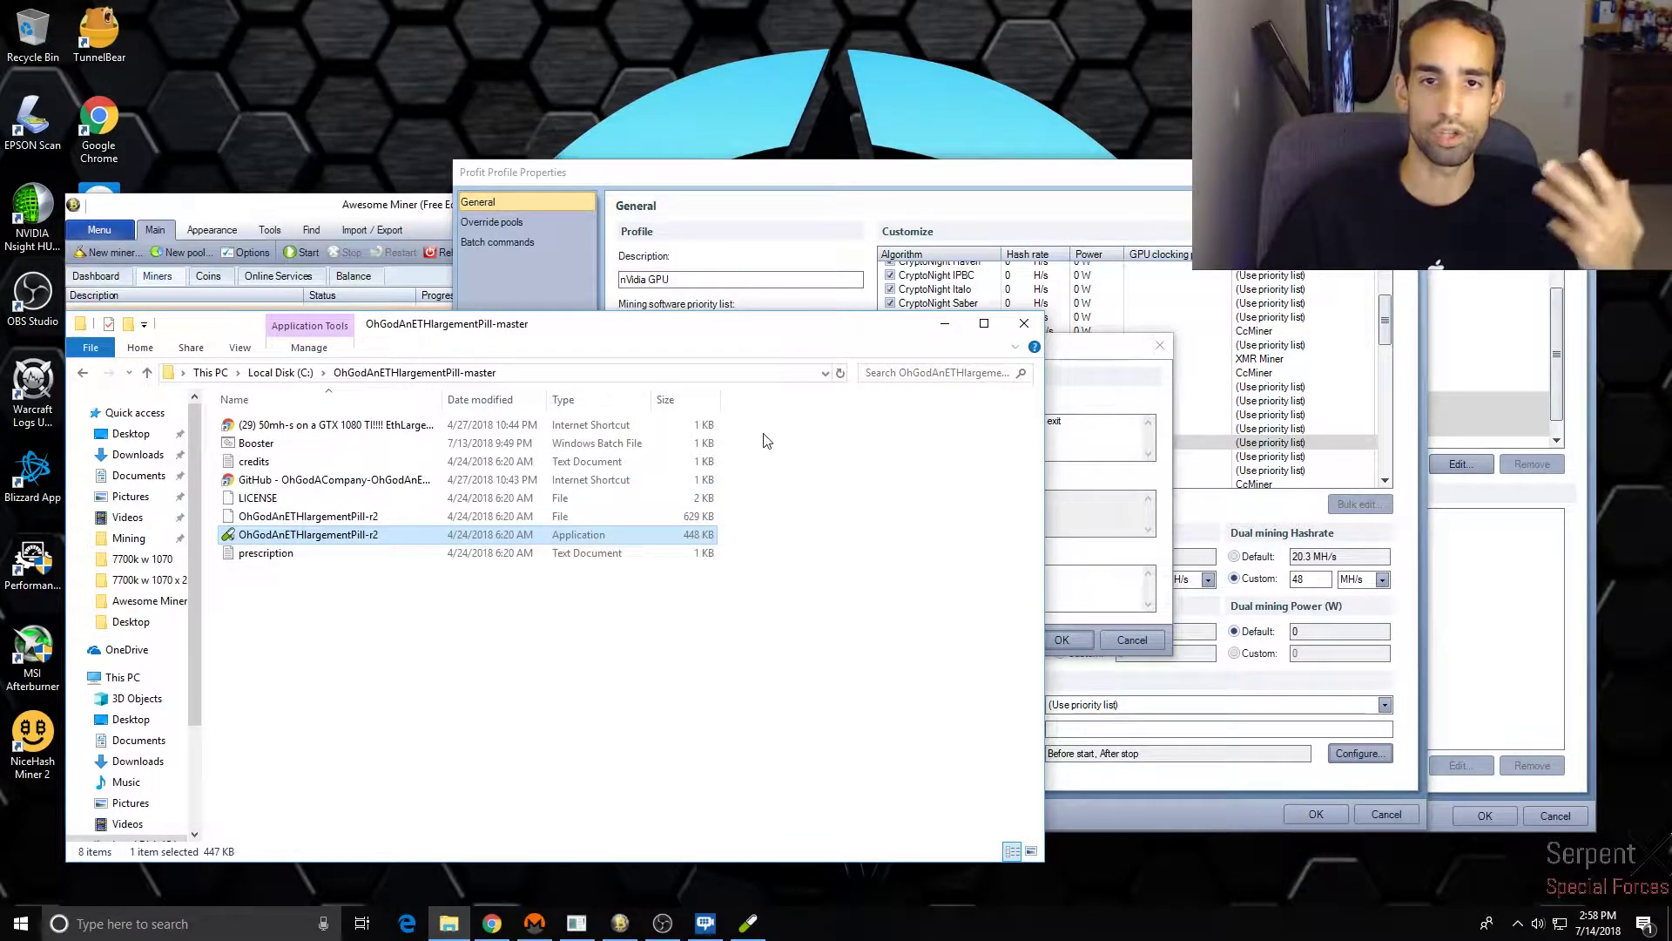
{"action": "left_click", "coordinate": [503, 691]}
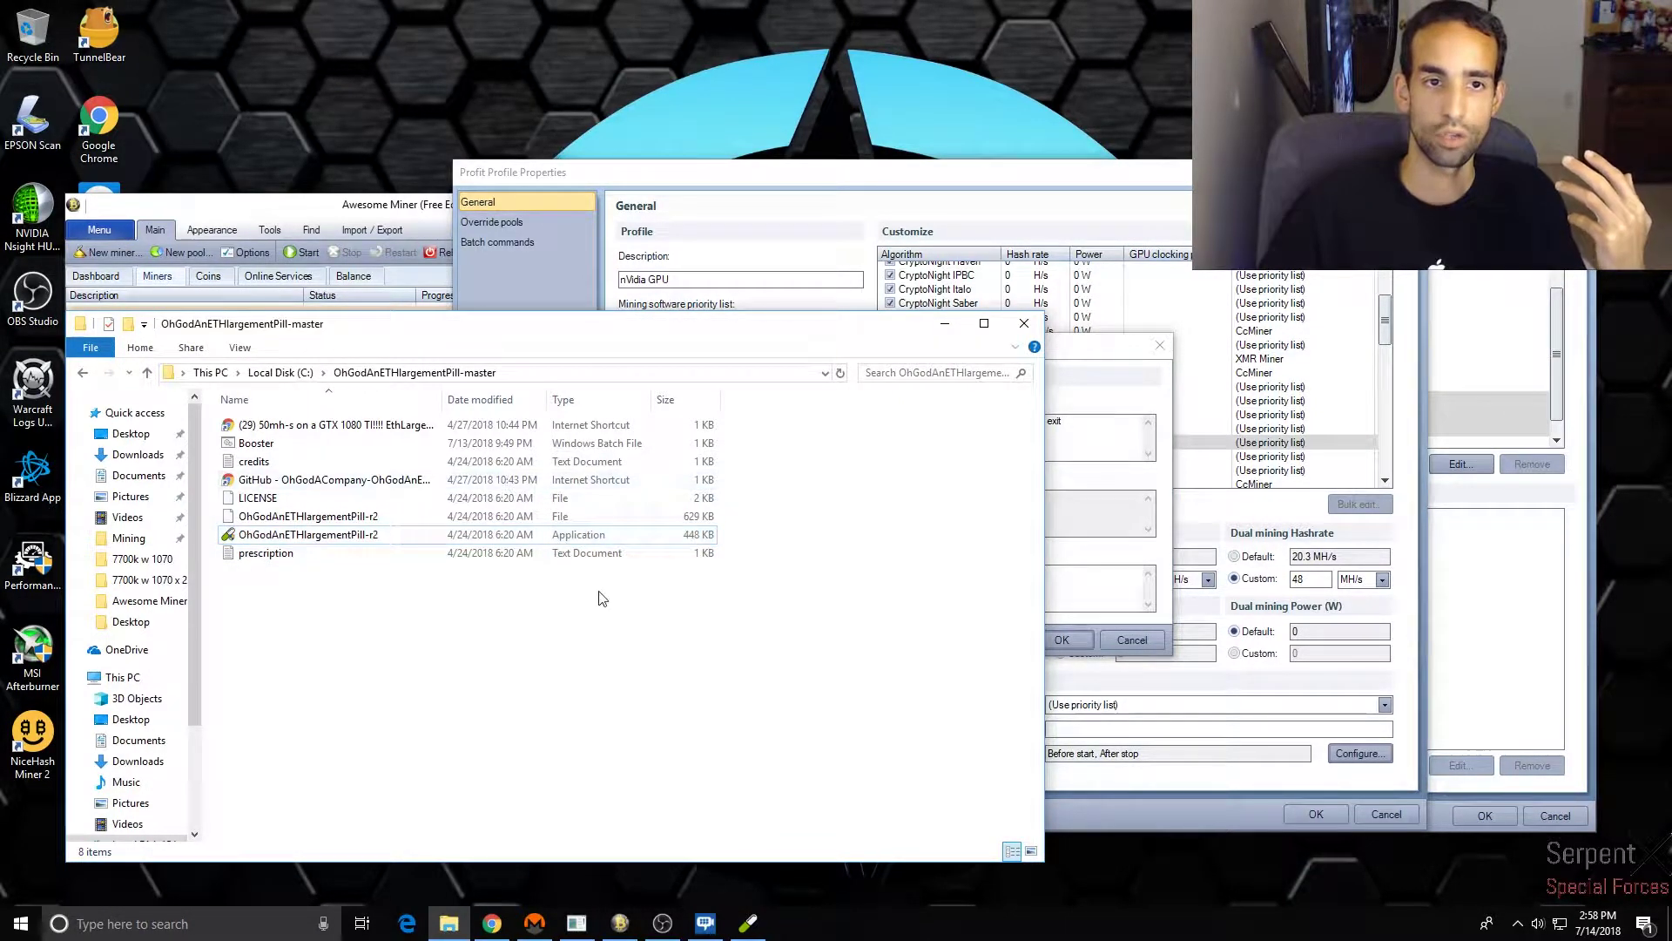
- Reveal the full path C:\OhGodAnETHlargementPill-master in the address bar, then minimize Explorer
{"action": "left_click", "coordinate": [554, 373]}
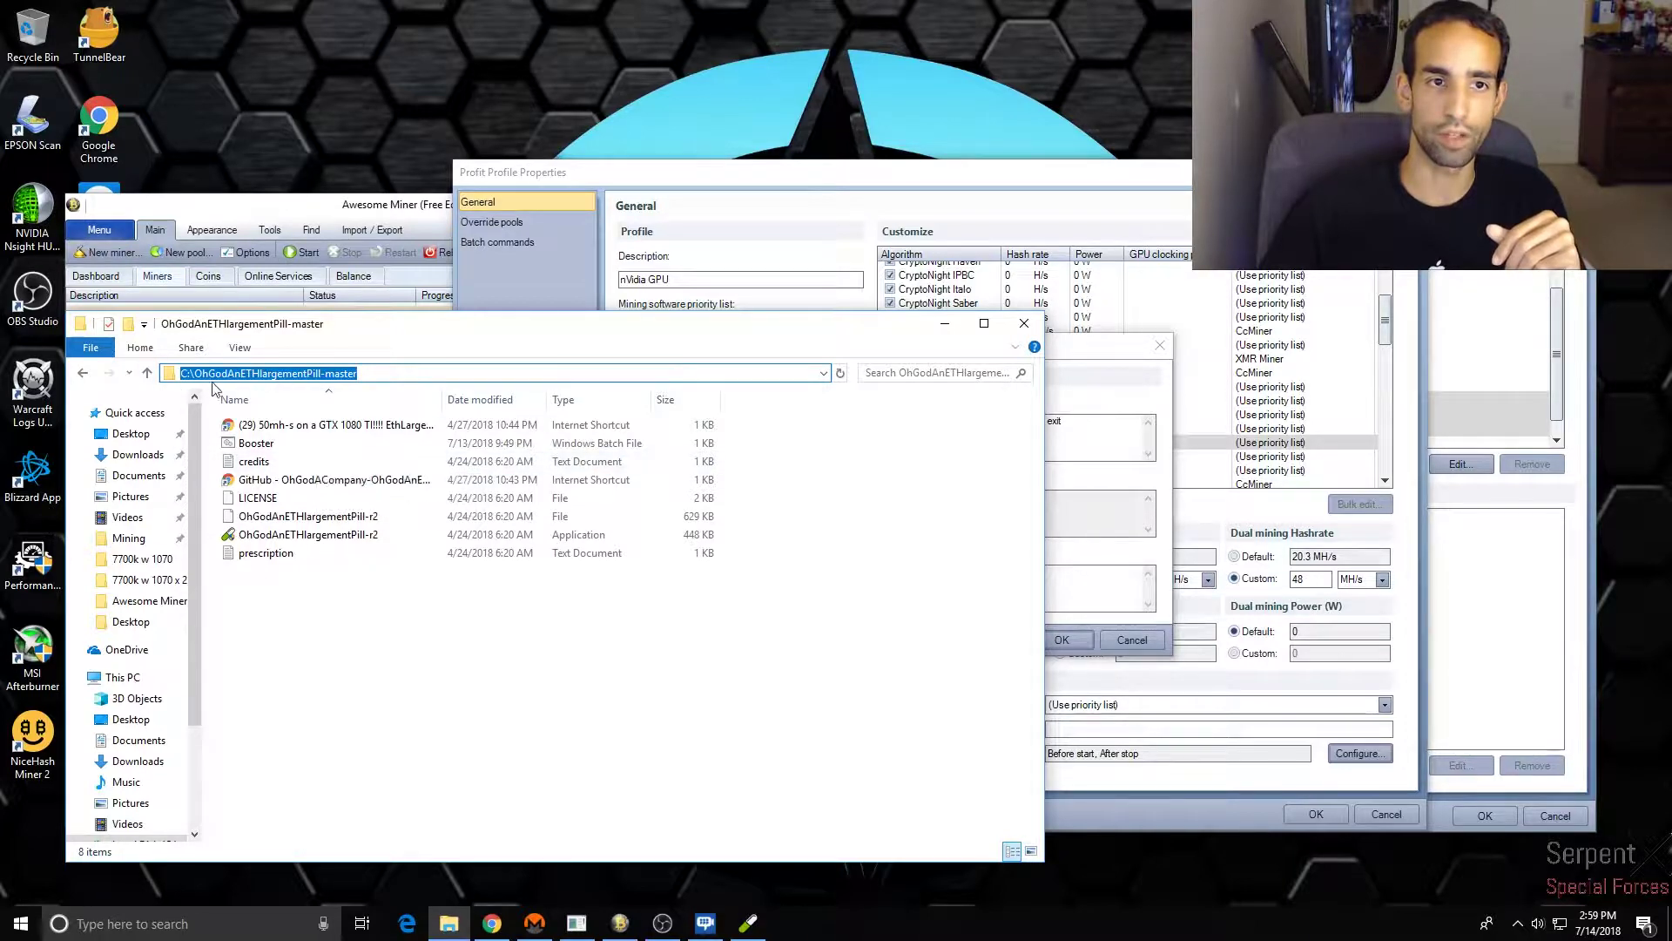
{"action": "left_click", "coordinate": [944, 329]}
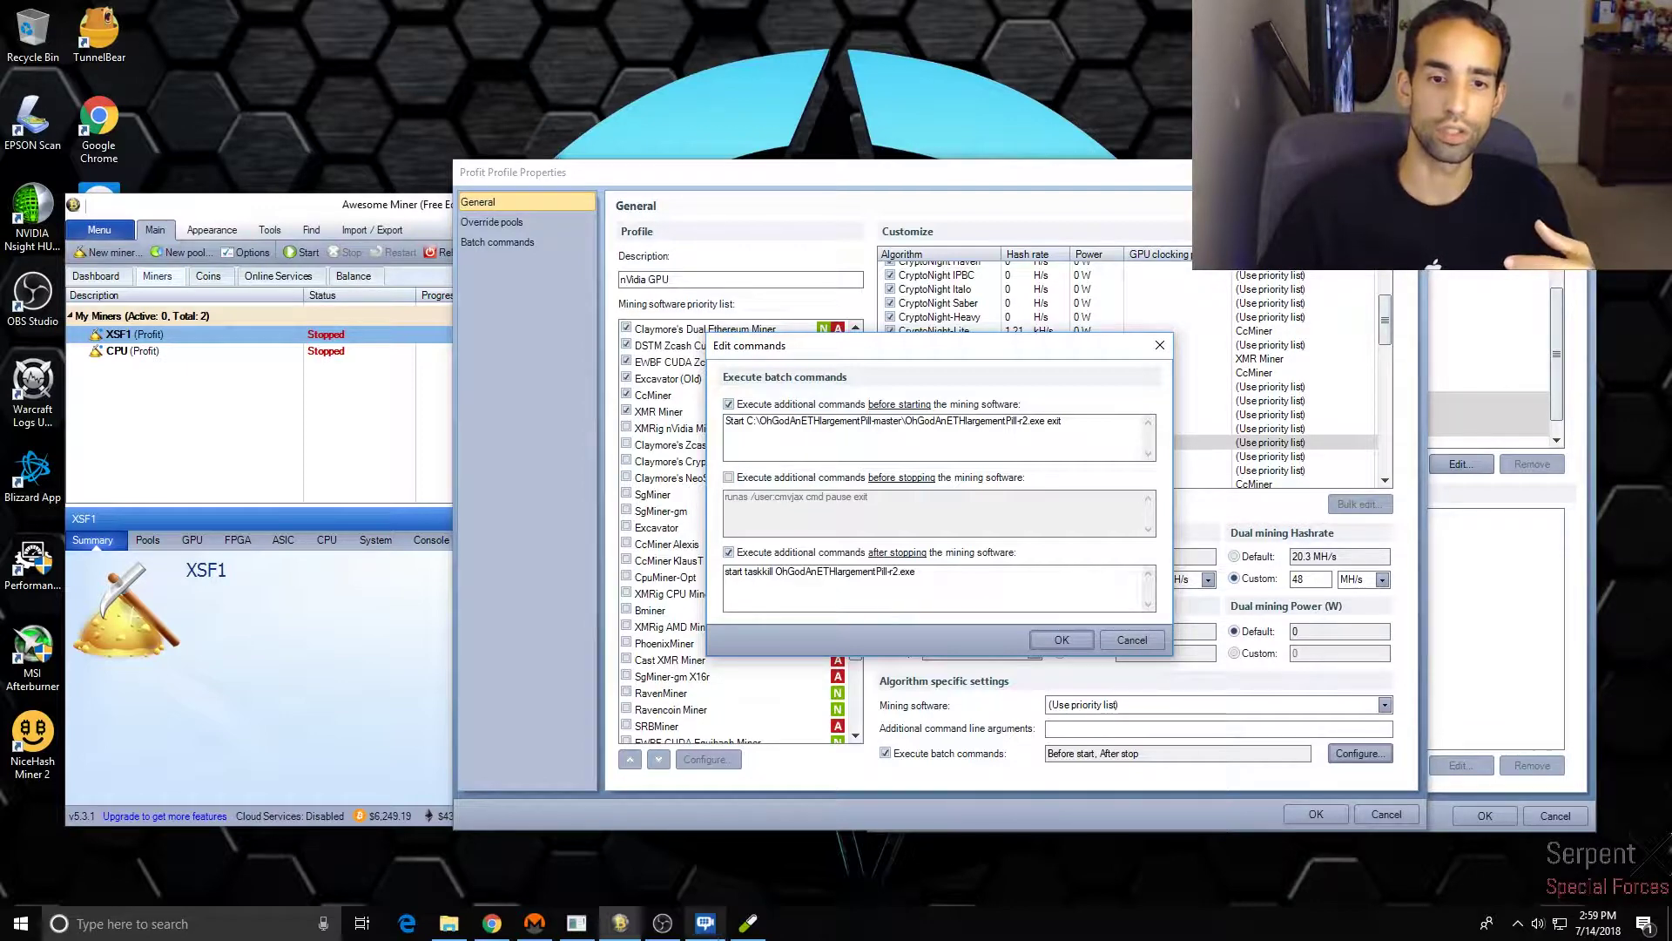
{"action": "left_click", "coordinate": [747, 923]}
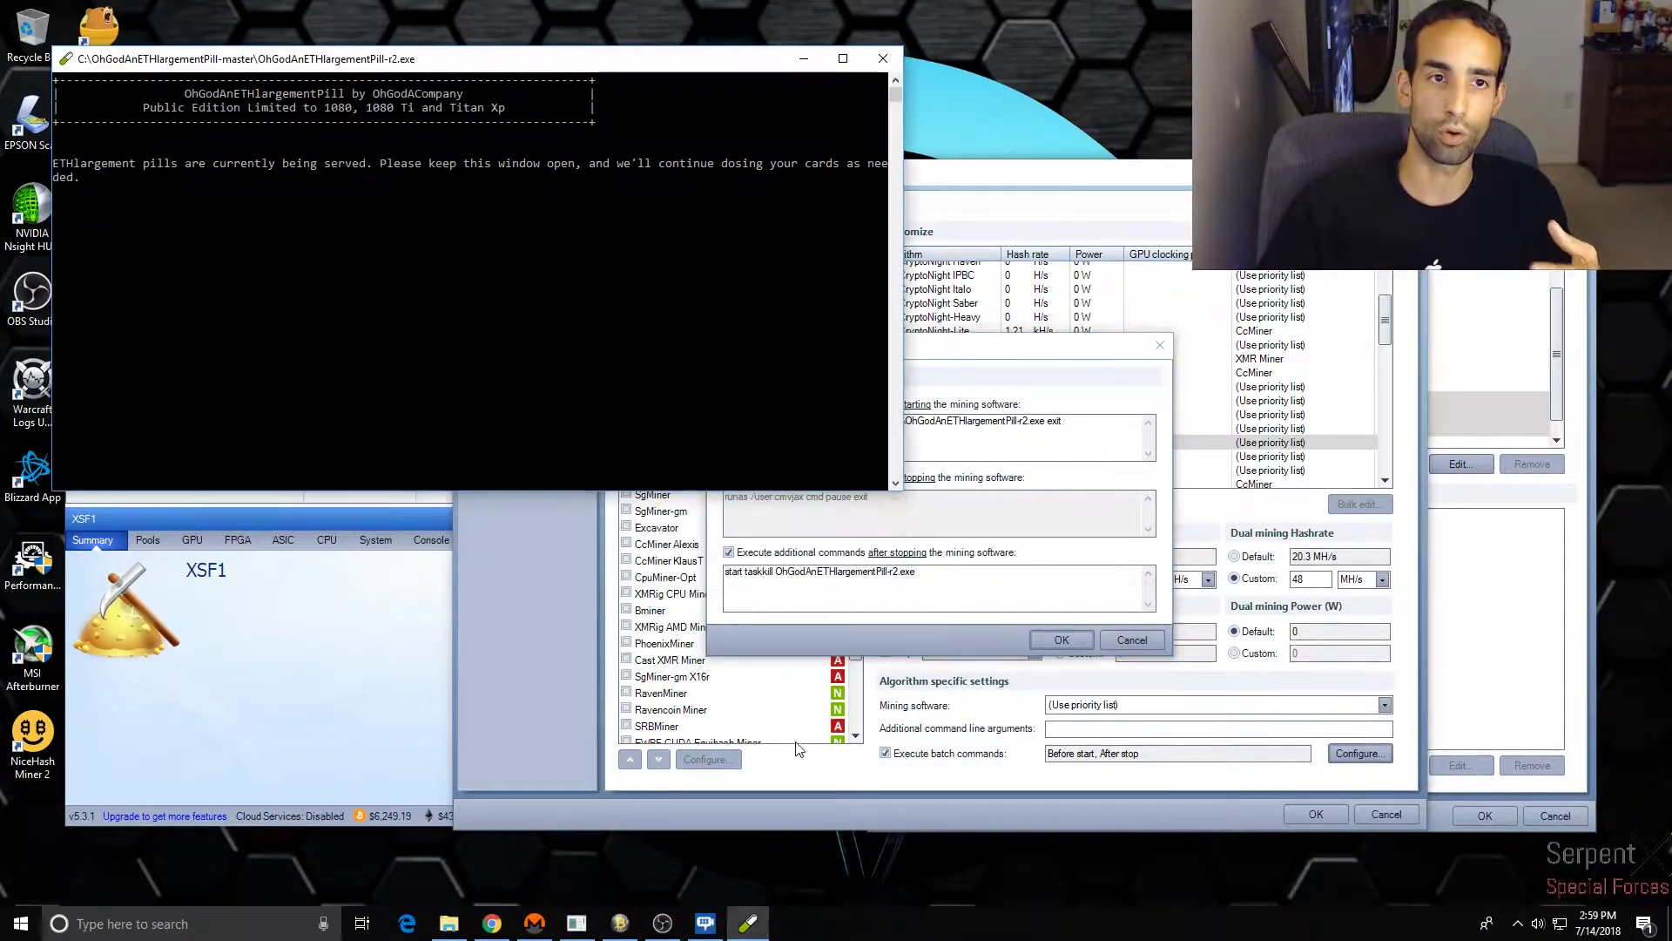
{"action": "left_click", "coordinate": [902, 626]}
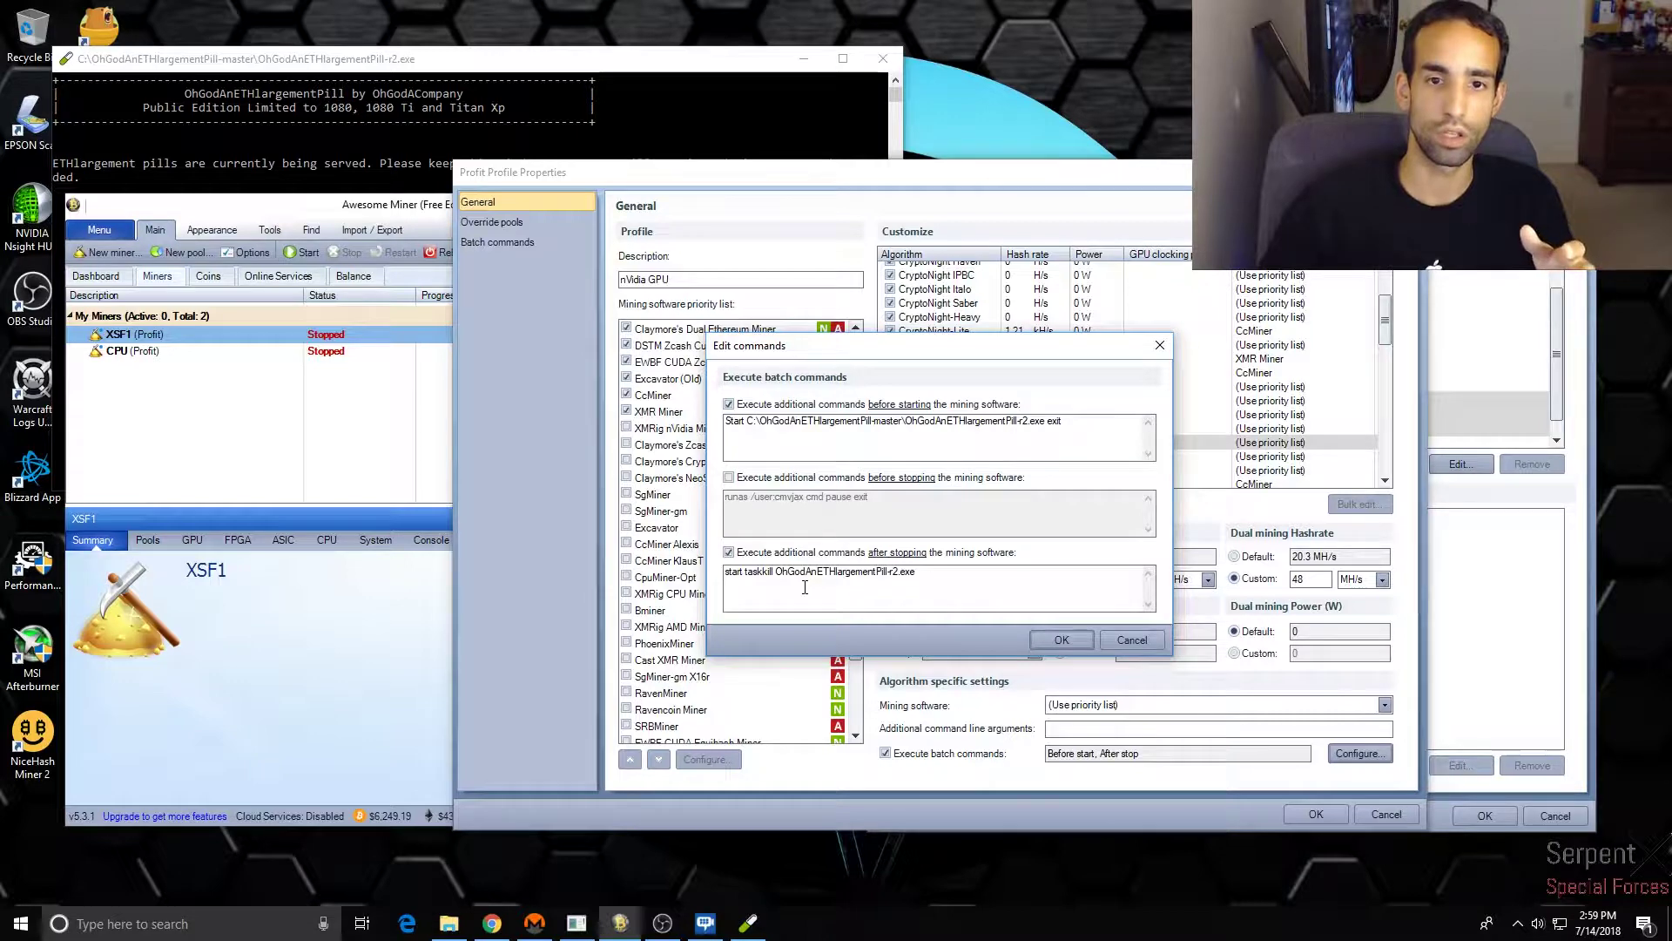
- Load the bookmarked Thomas-Krenn 'Cmd commands under Windows' page from Mining > Tips and Tricks
{"action": "left_click", "coordinate": [492, 923]}
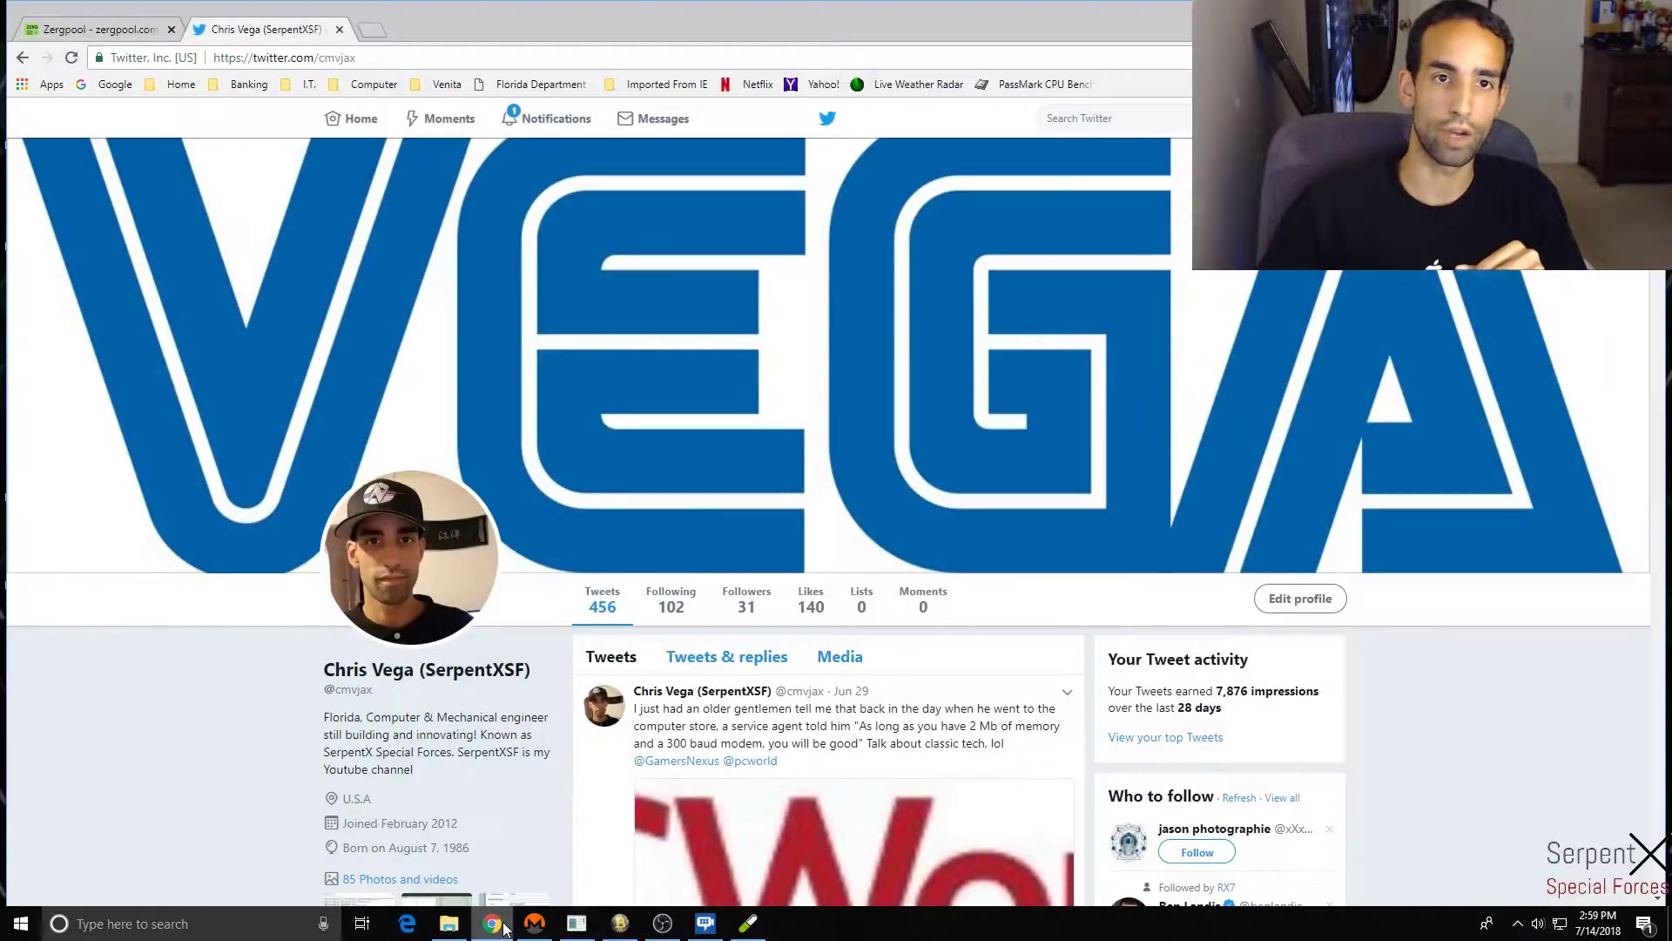
{"action": "left_click", "coordinate": [365, 33]}
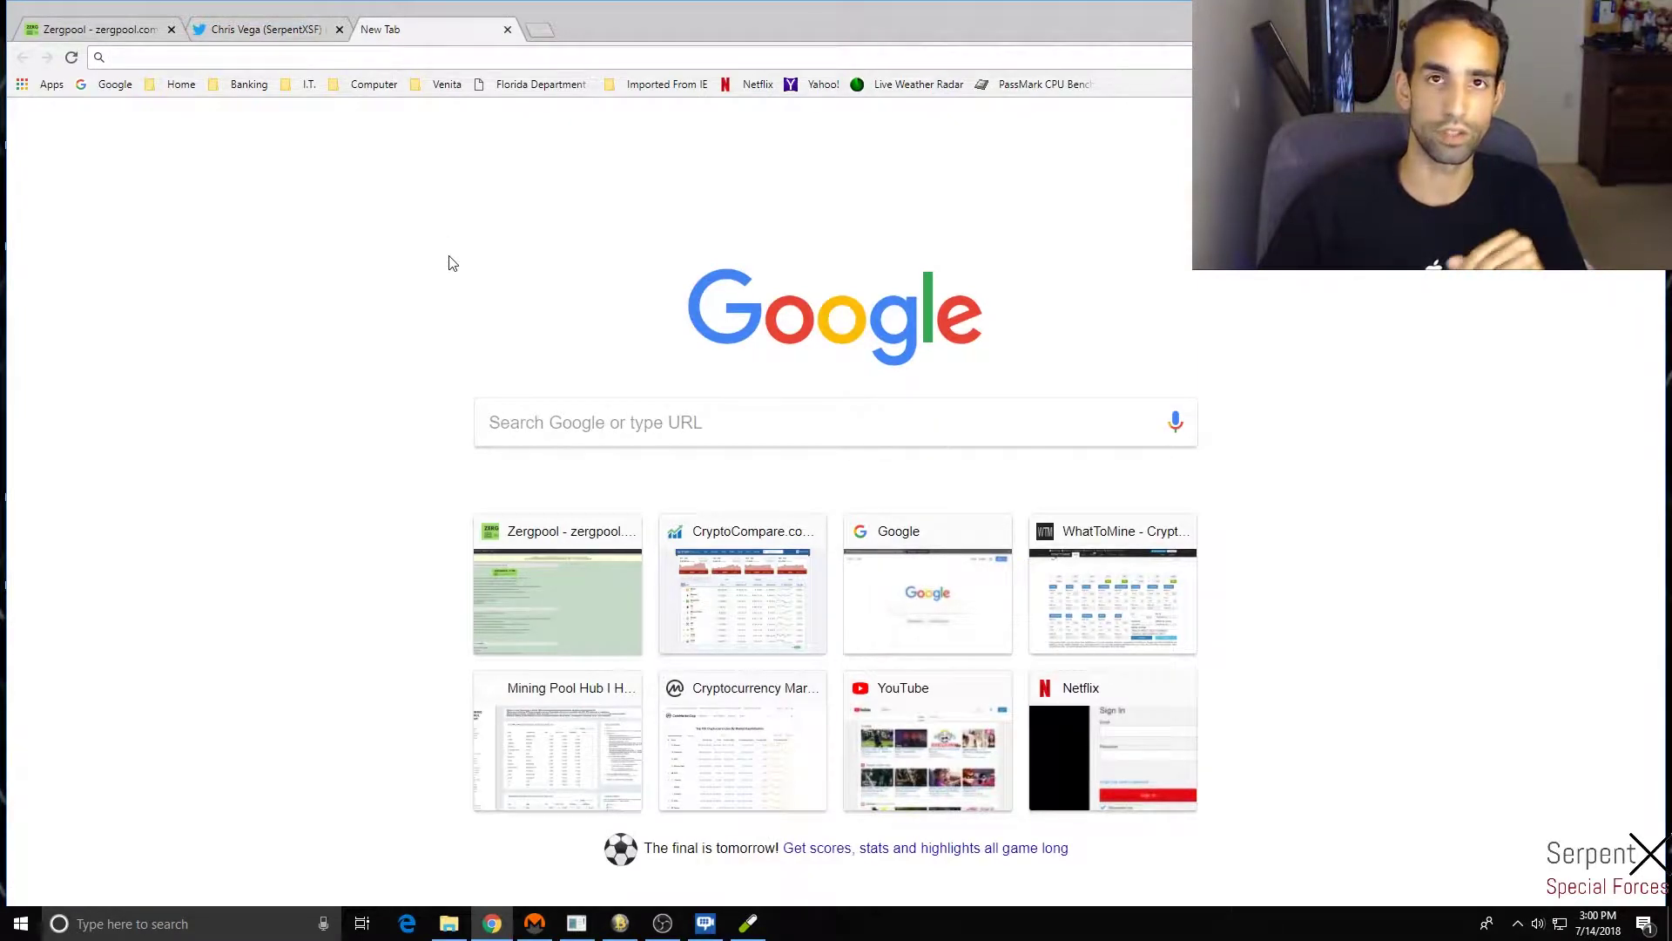
{"action": "left_click", "coordinate": [367, 84]}
{"action": "mouse_move", "coordinate": [255, 91]}
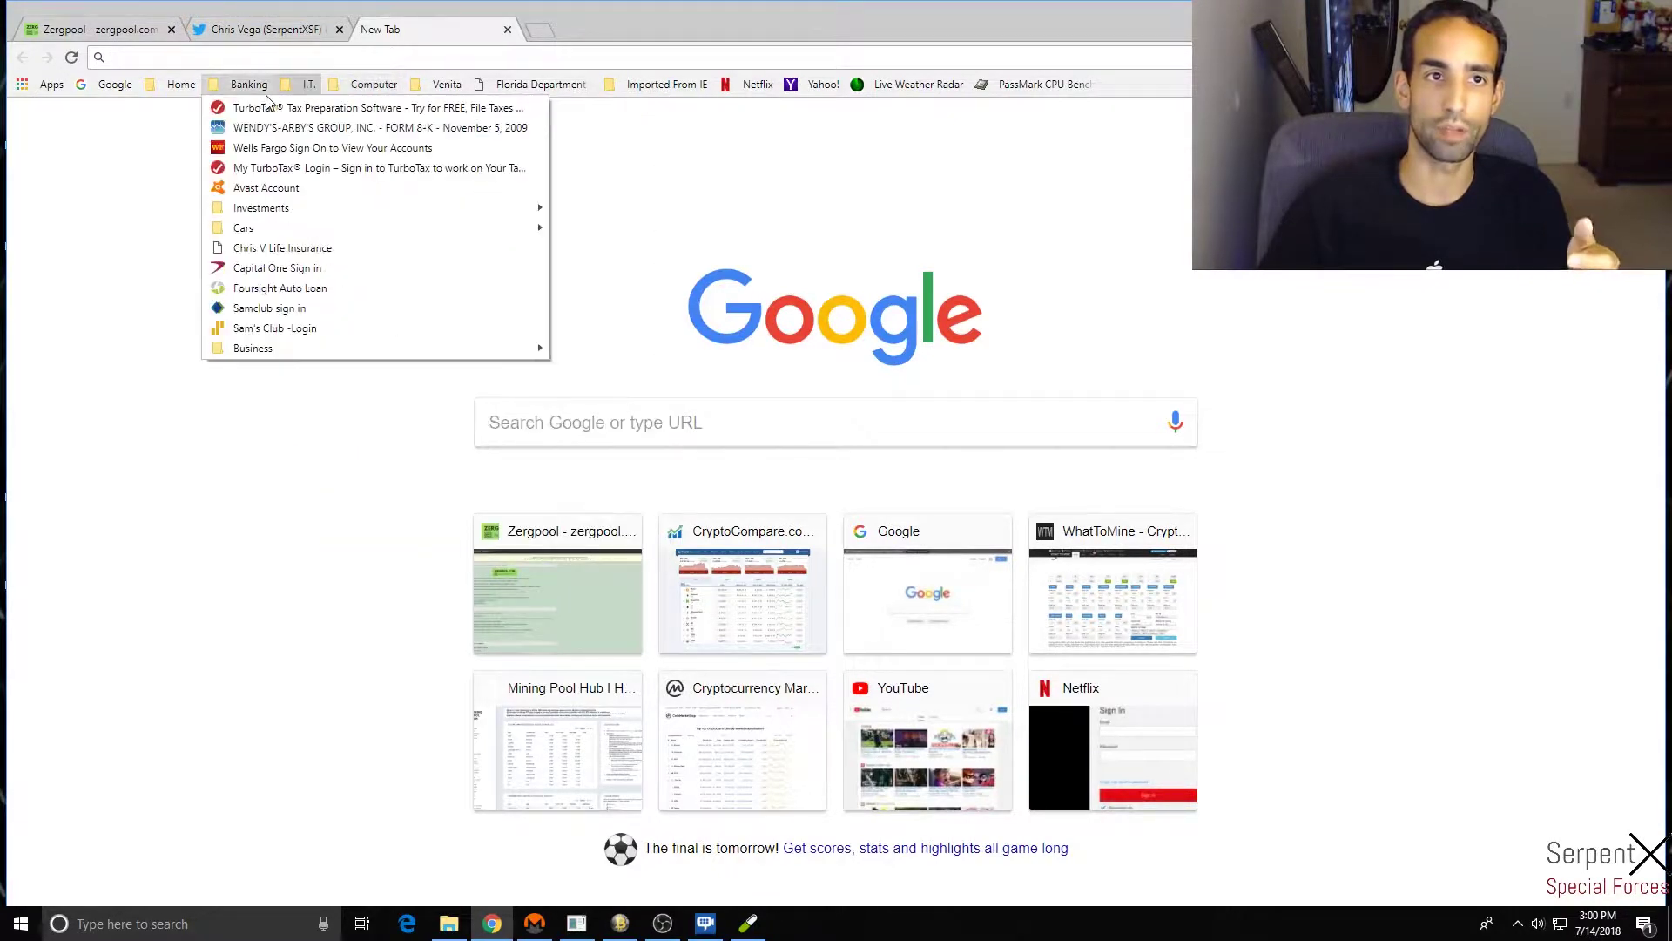
{"action": "mouse_move", "coordinate": [366, 87]}
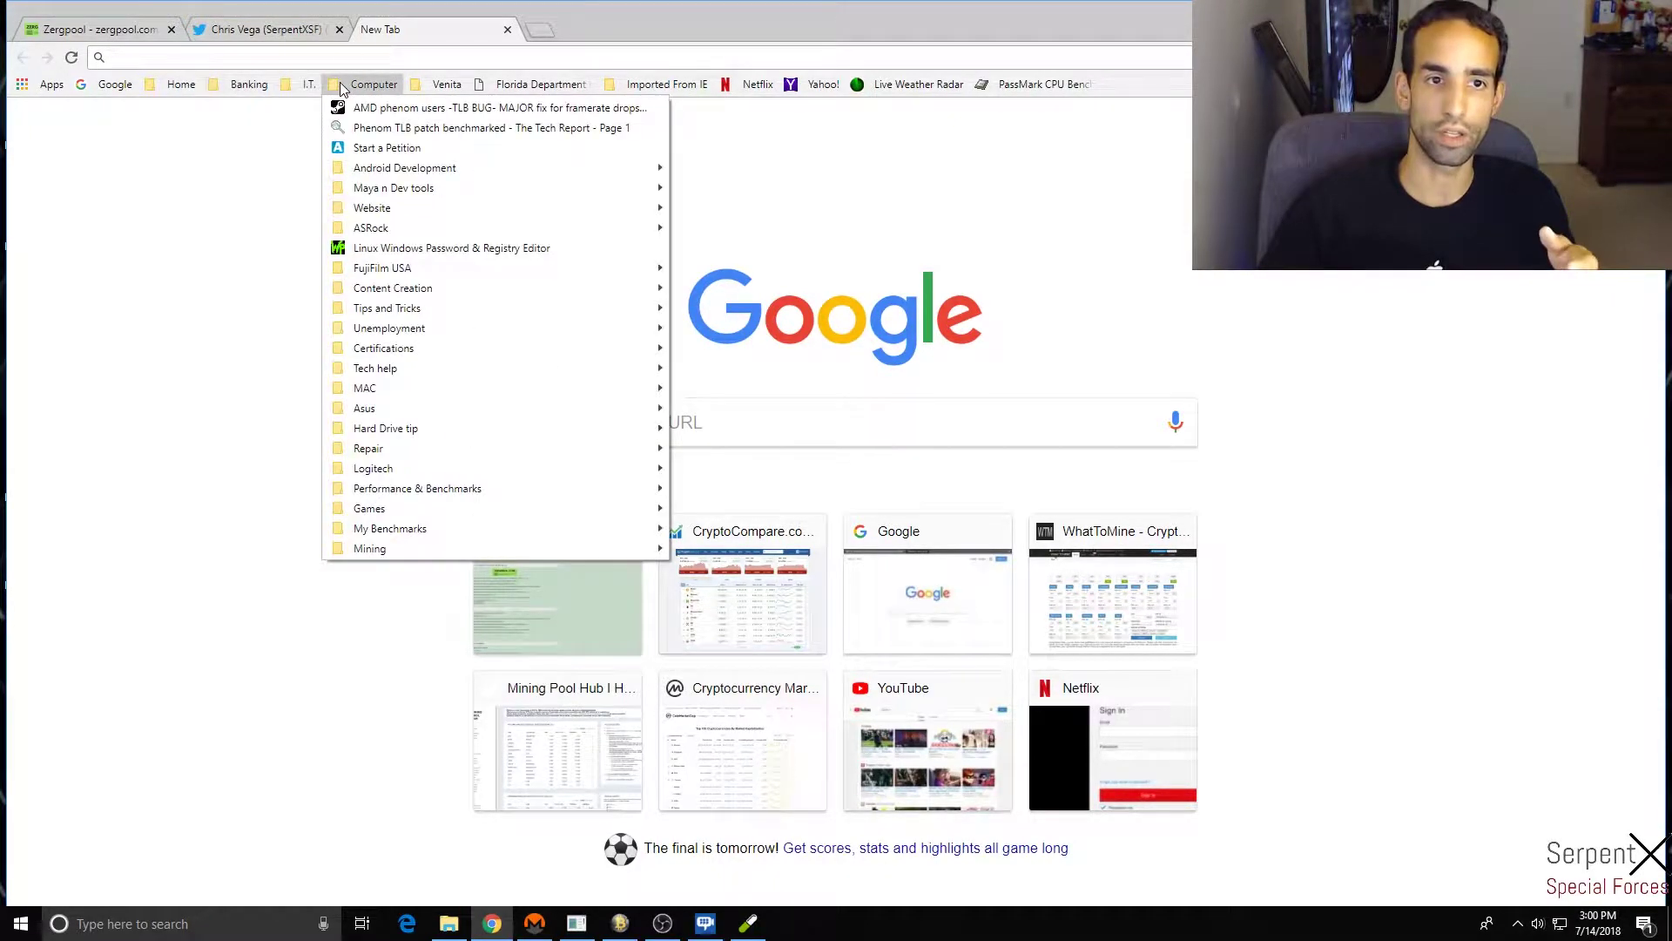
{"action": "mouse_move", "coordinate": [400, 292]}
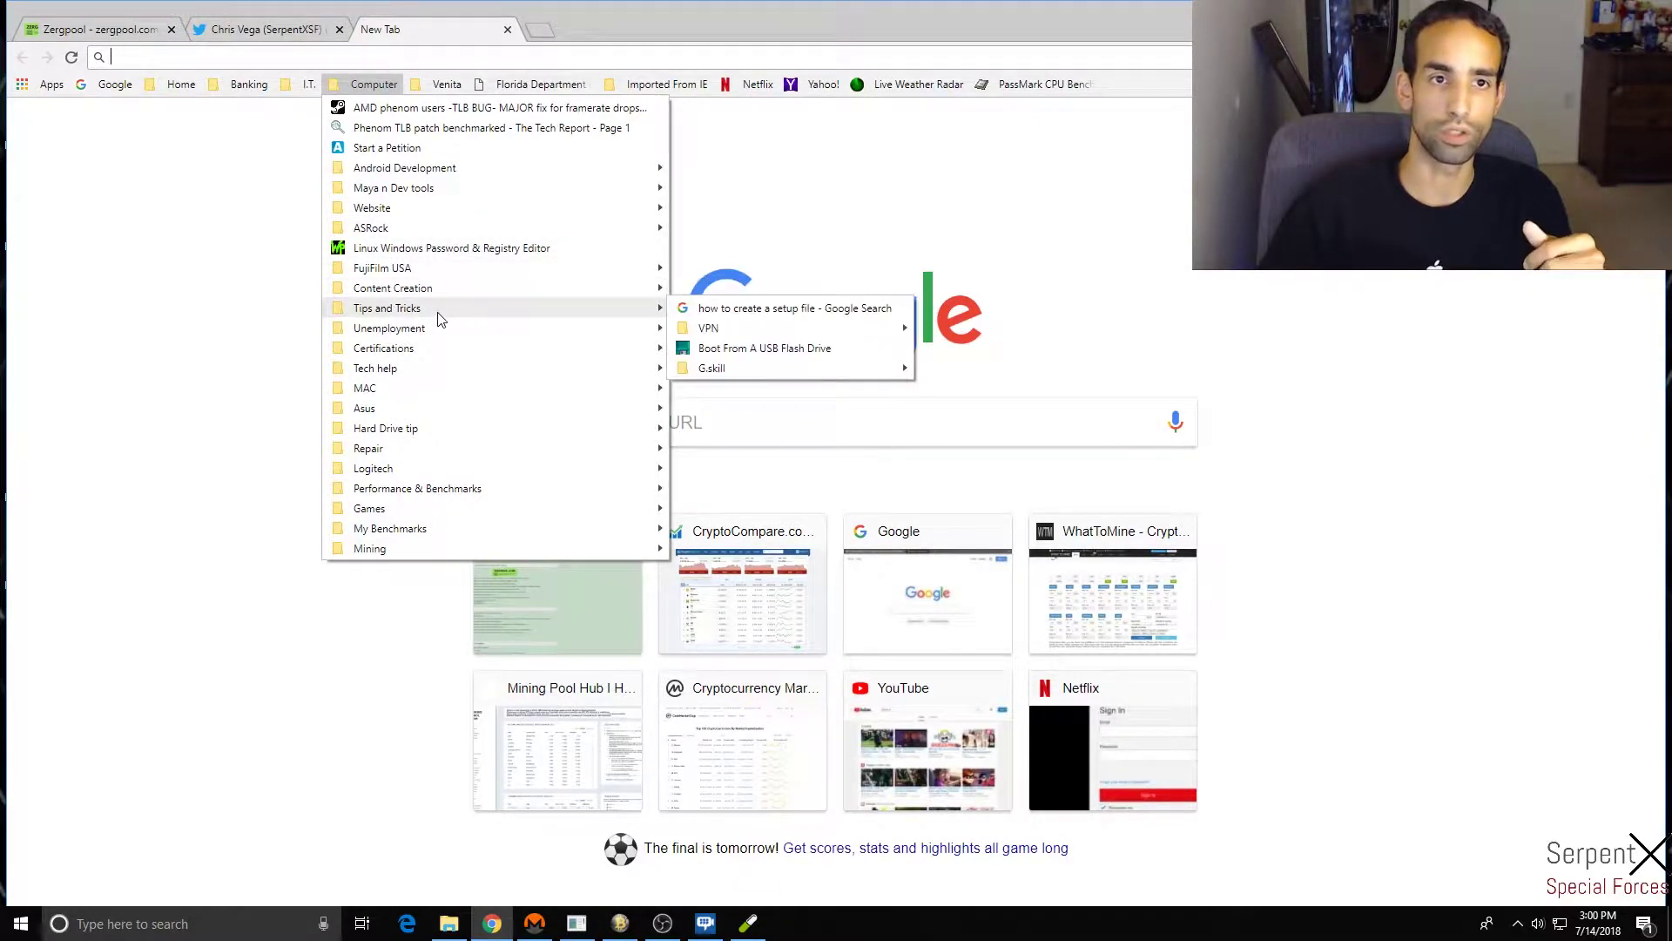
{"action": "mouse_move", "coordinate": [442, 557]}
{"action": "mouse_move", "coordinate": [736, 579]}
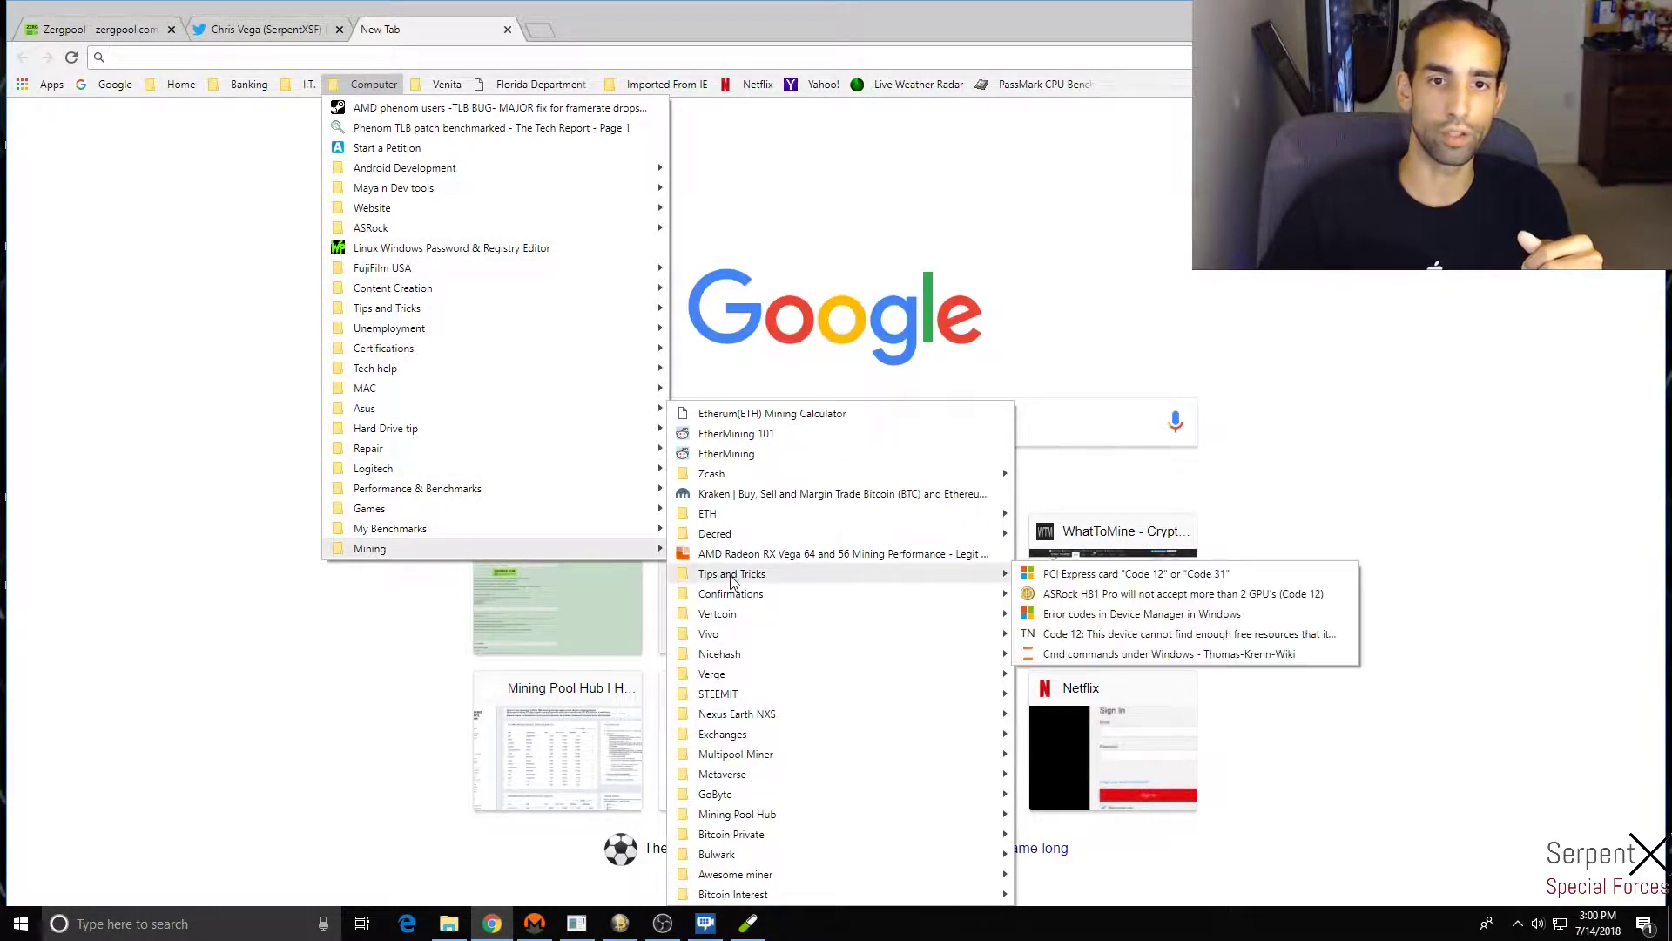
{"action": "left_click", "coordinate": [1131, 660]}
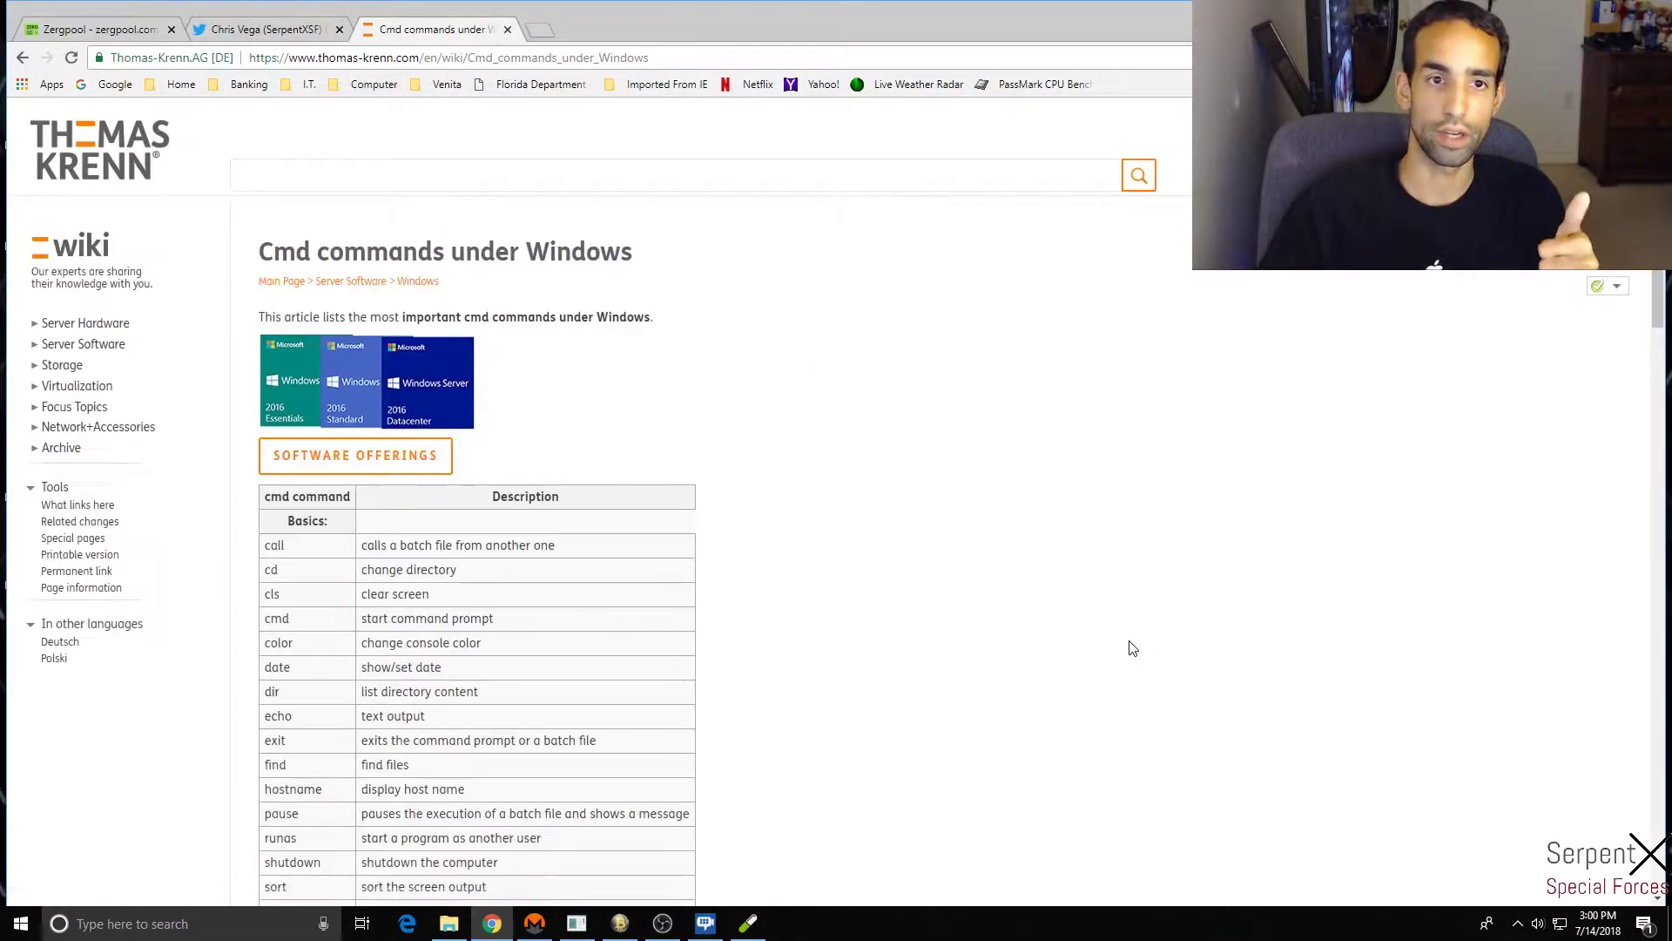
- Scroll through the Windows cmd commands table on the Thomas-Krenn wiki page
{"action": "scroll", "coordinate": [990, 575], "scroll_direction": "down", "scroll_amount": 1}
{"action": "scroll", "coordinate": [990, 575], "scroll_direction": "down", "scroll_amount": 2}
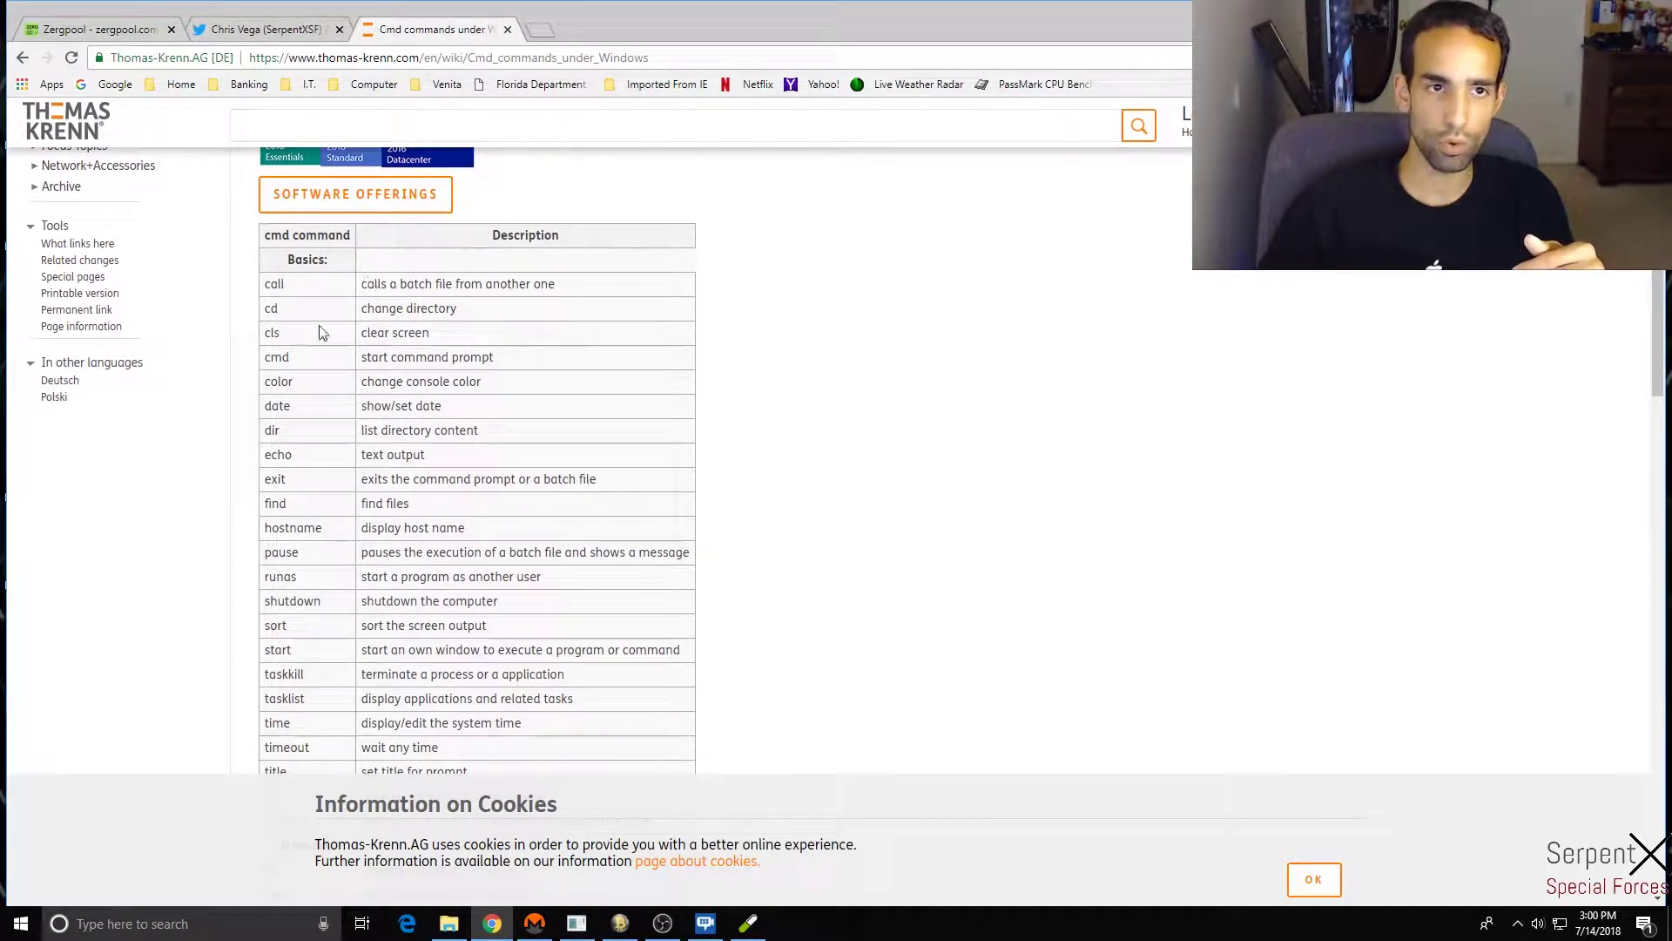
{"action": "scroll", "coordinate": [583, 427], "scroll_direction": "down", "scroll_amount": 1}
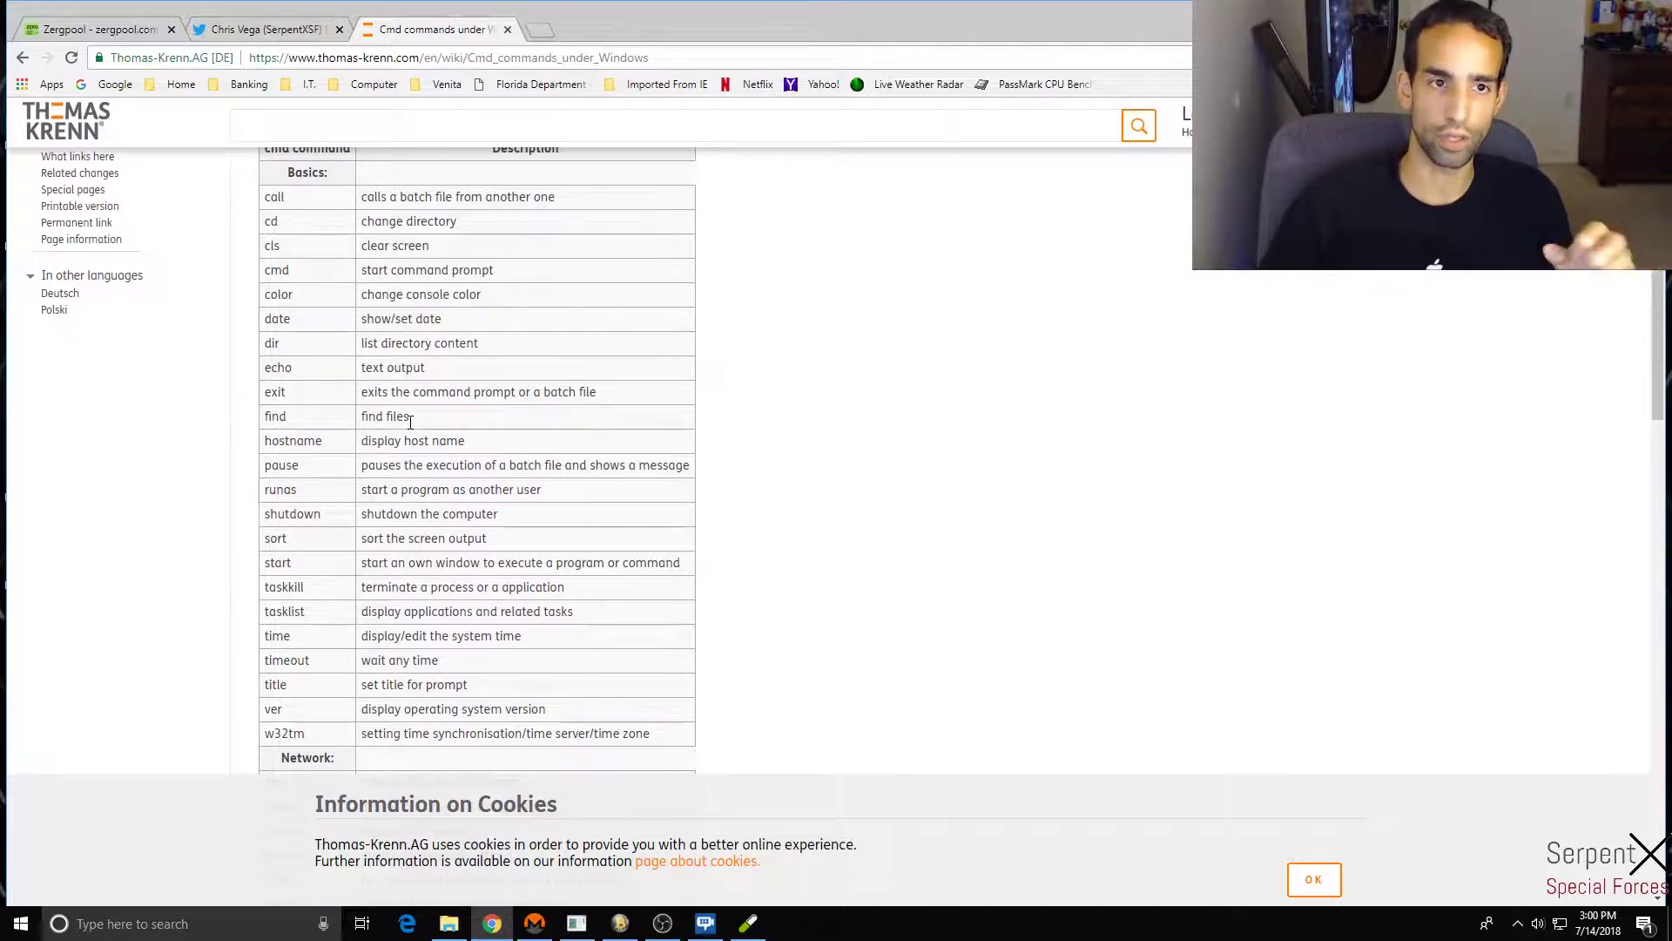
{"action": "scroll", "coordinate": [478, 446], "scroll_direction": "down", "scroll_amount": 1}
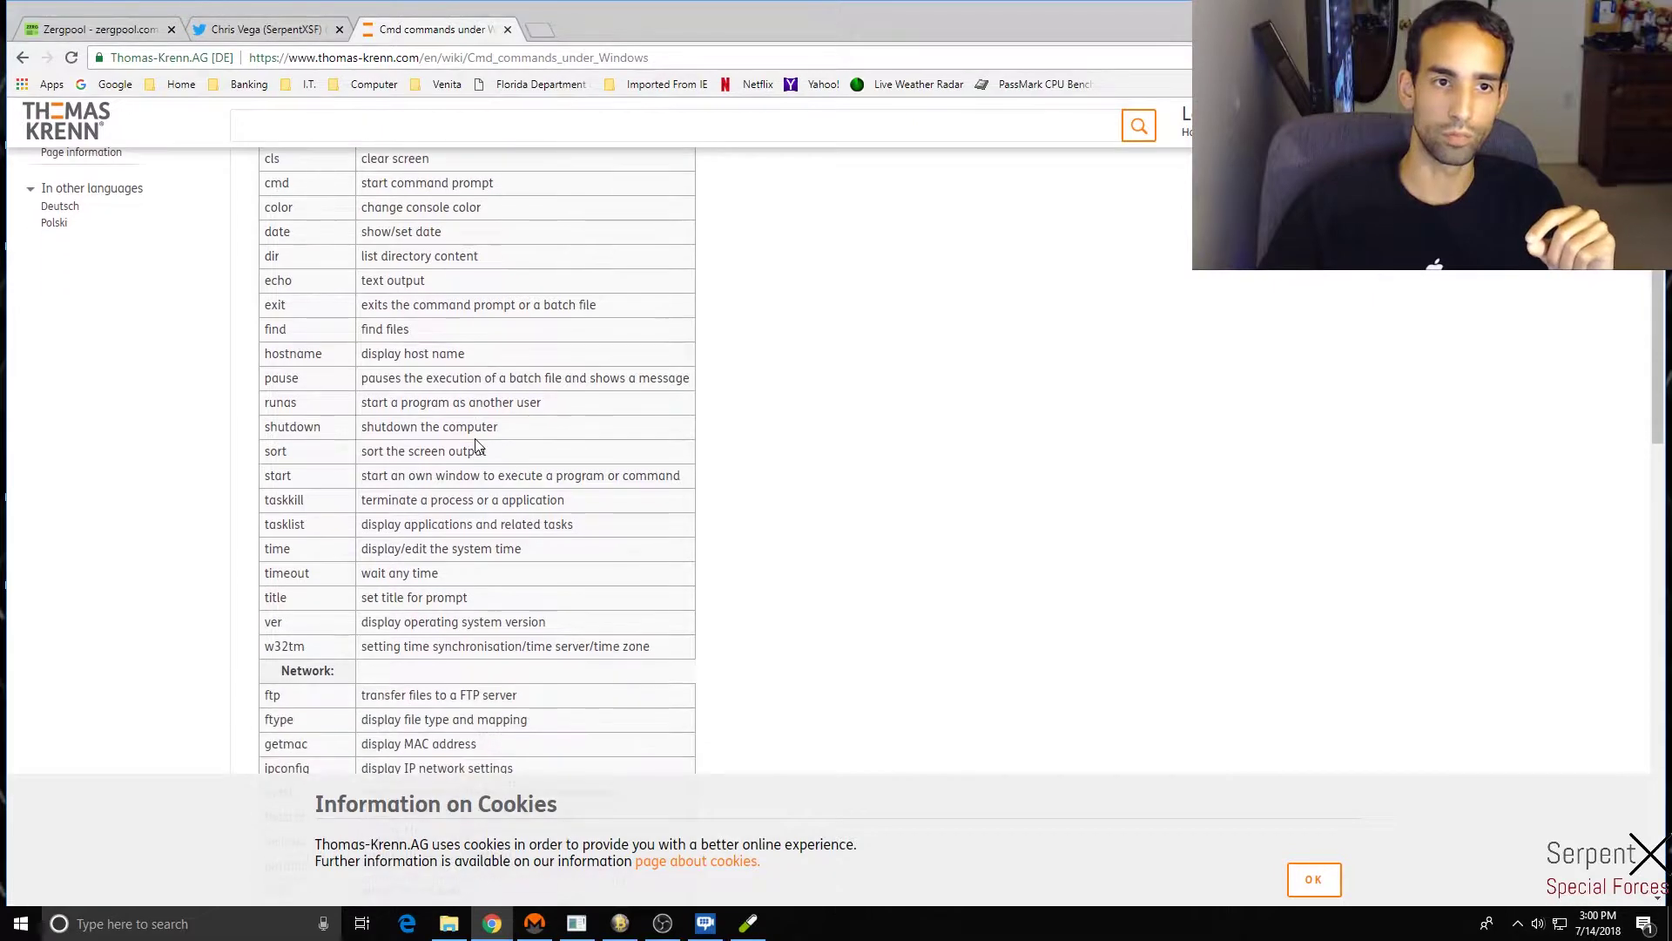
{"action": "scroll", "coordinate": [478, 446], "scroll_direction": "down", "scroll_amount": 1}
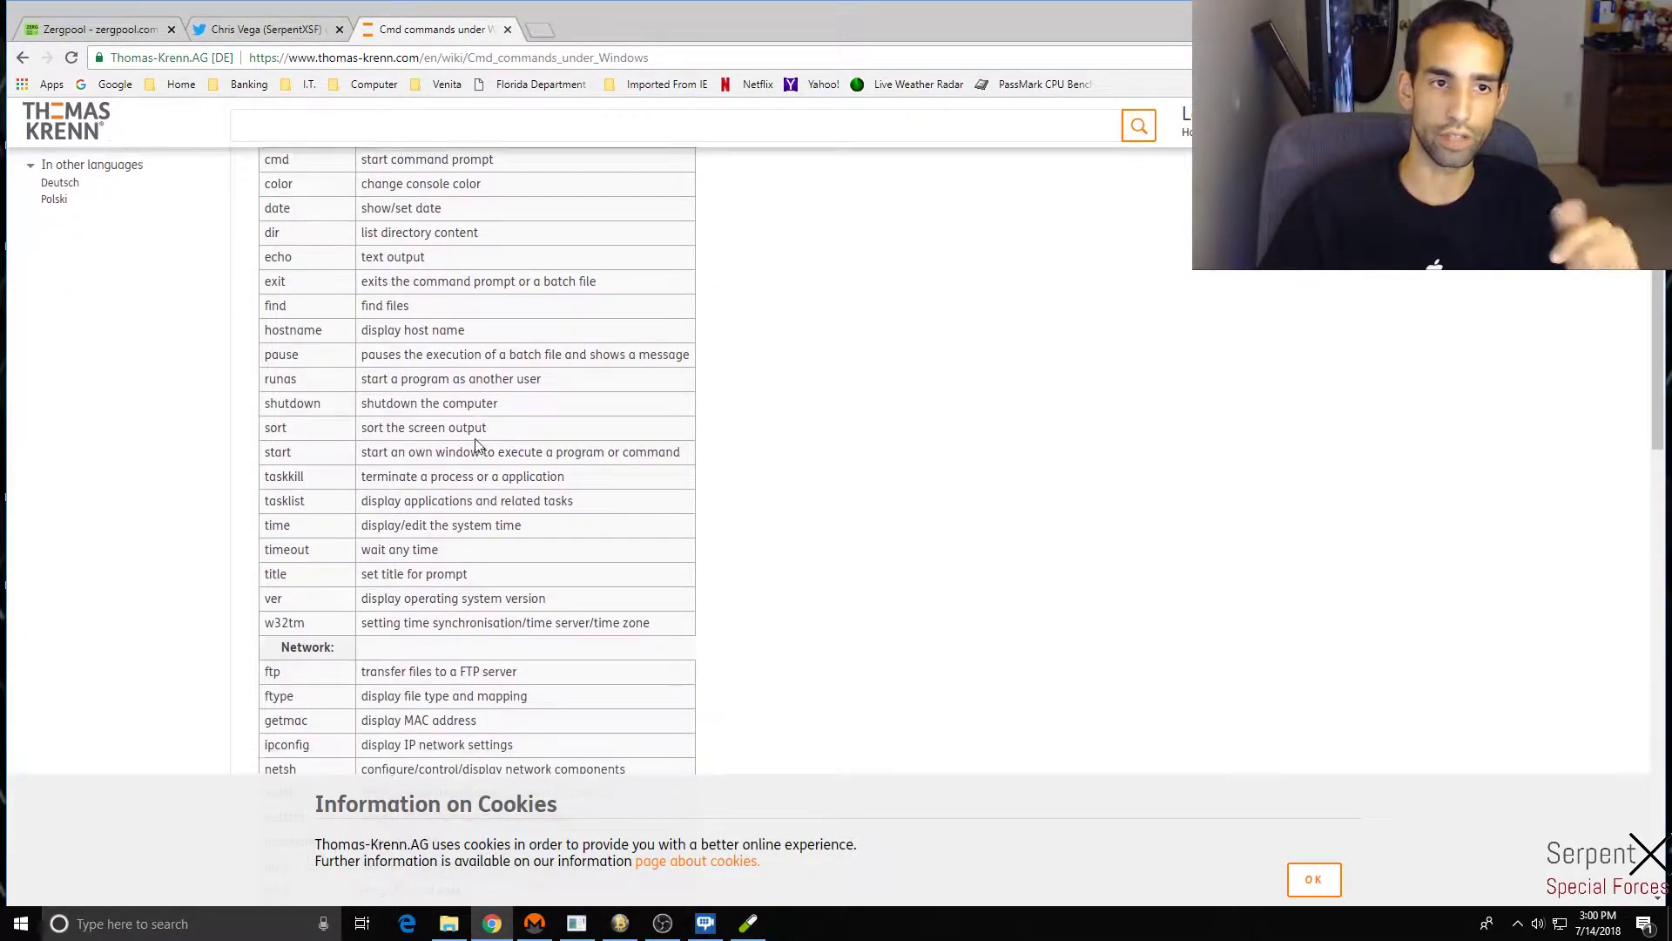
{"action": "scroll", "coordinate": [514, 444], "scroll_direction": "up", "scroll_amount": 2}
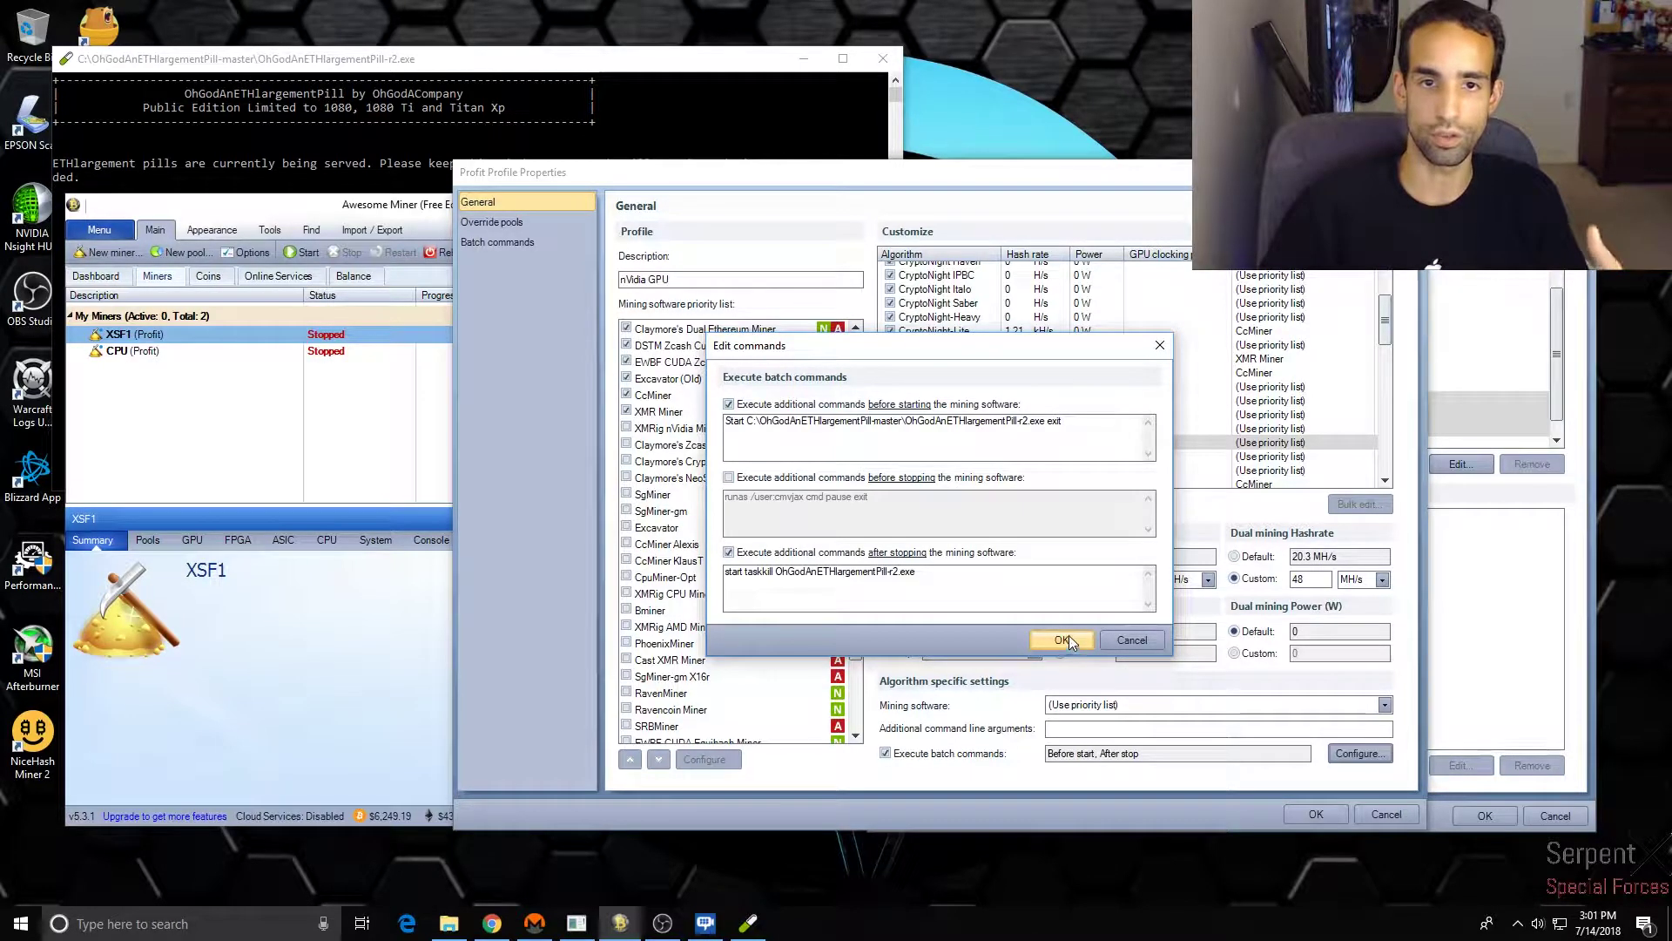
- Confirm the Ethereum batch commands and close the ETHlargementPill console window
{"action": "left_click", "coordinate": [1068, 638]}
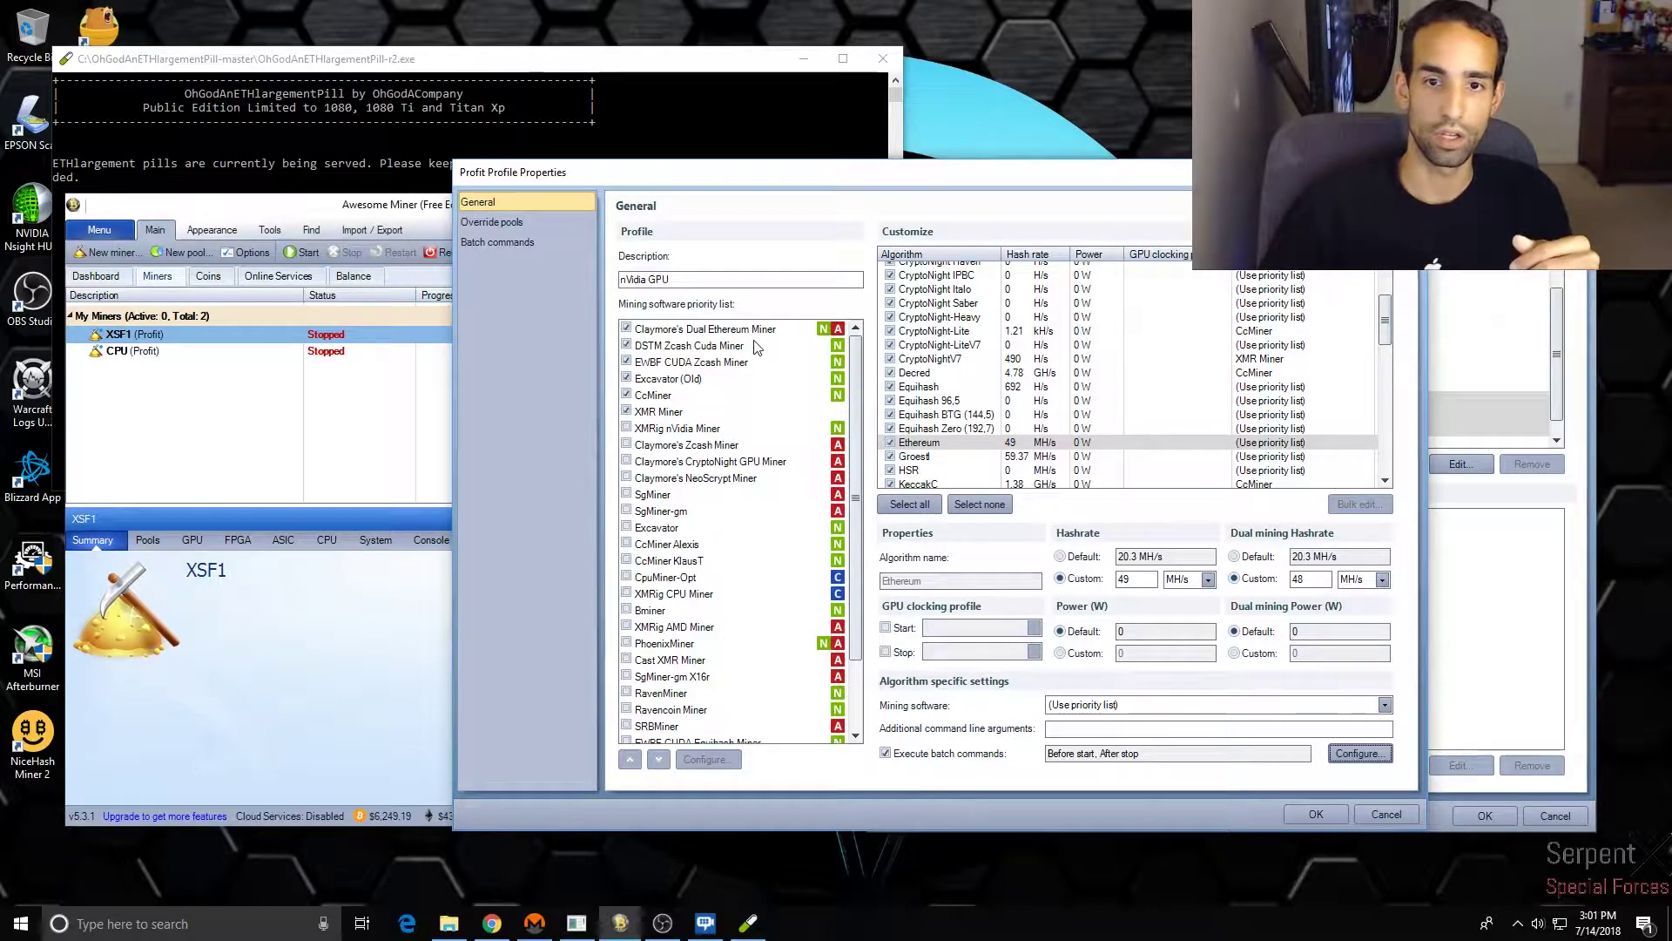
{"action": "left_click", "coordinate": [726, 68]}
{"action": "left_click", "coordinate": [874, 67]}
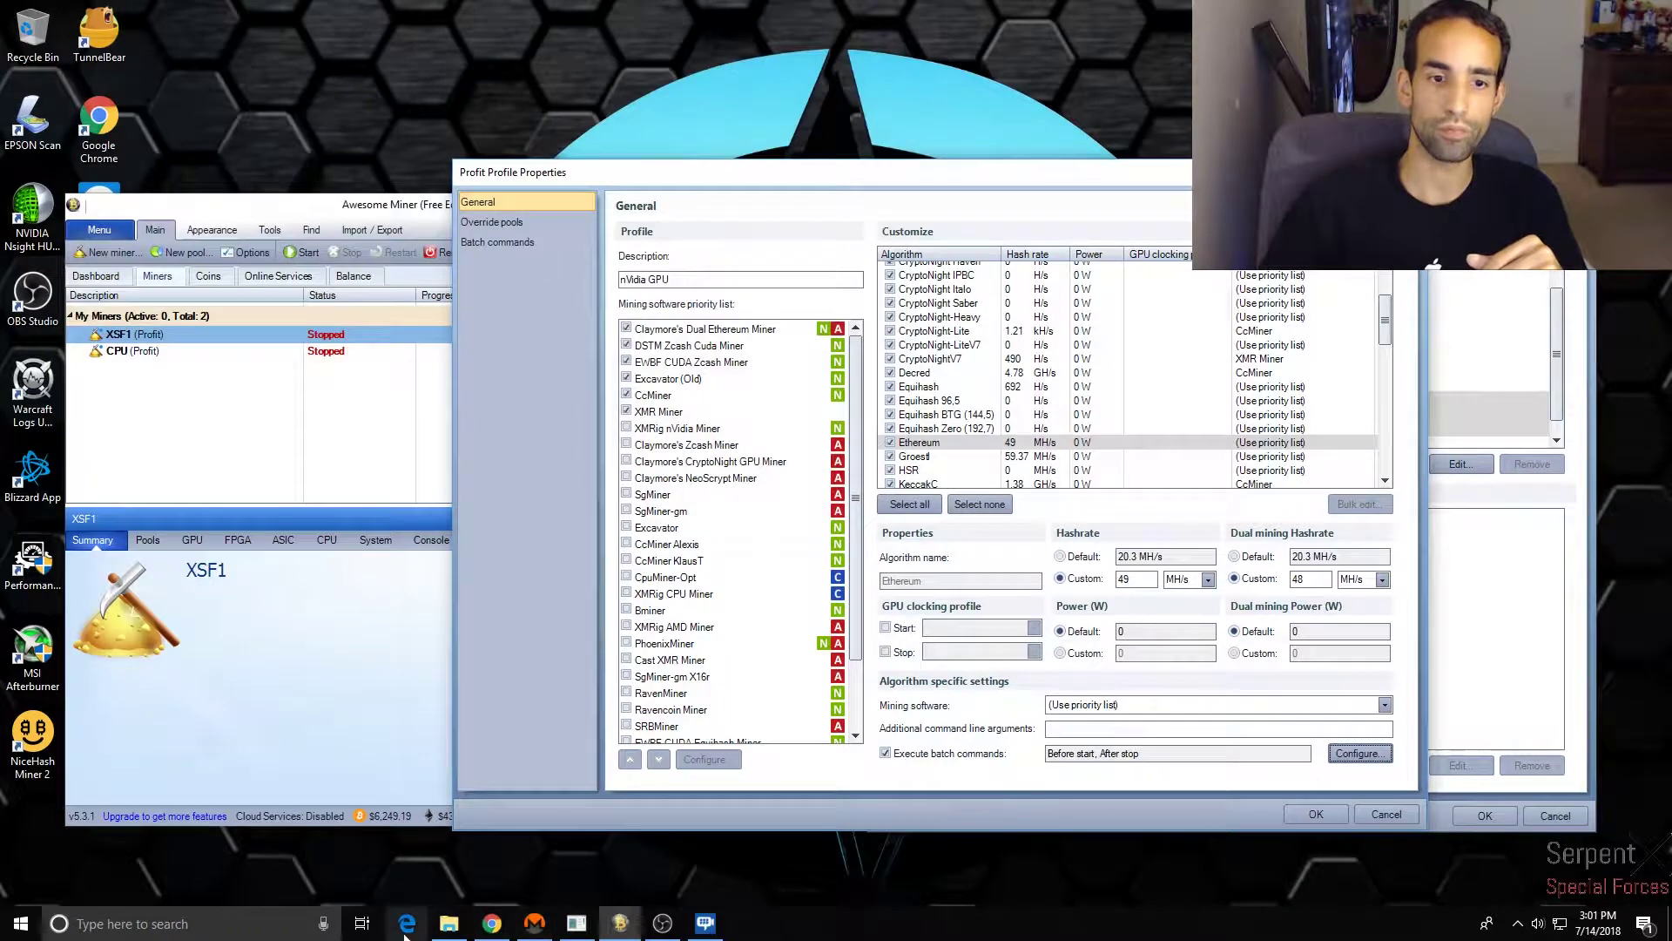
- Switch to the Zergpool.com tab in Chrome and reload its Pool Status table
{"action": "left_click", "coordinate": [494, 923]}
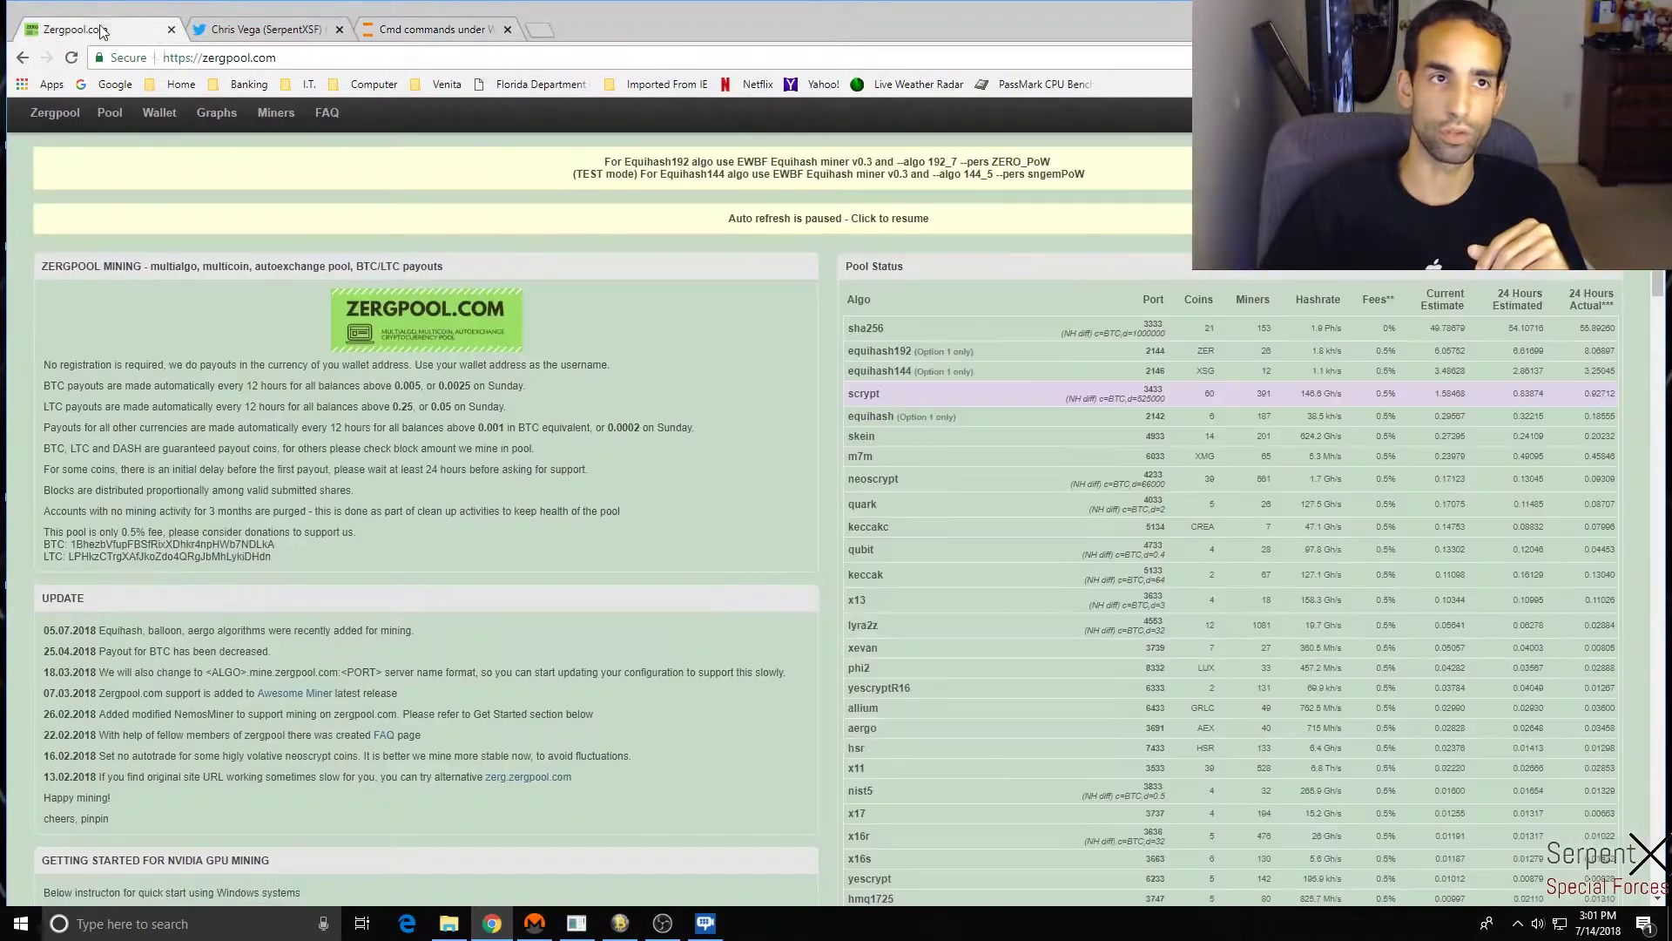
{"action": "left_click", "coordinate": [105, 33]}
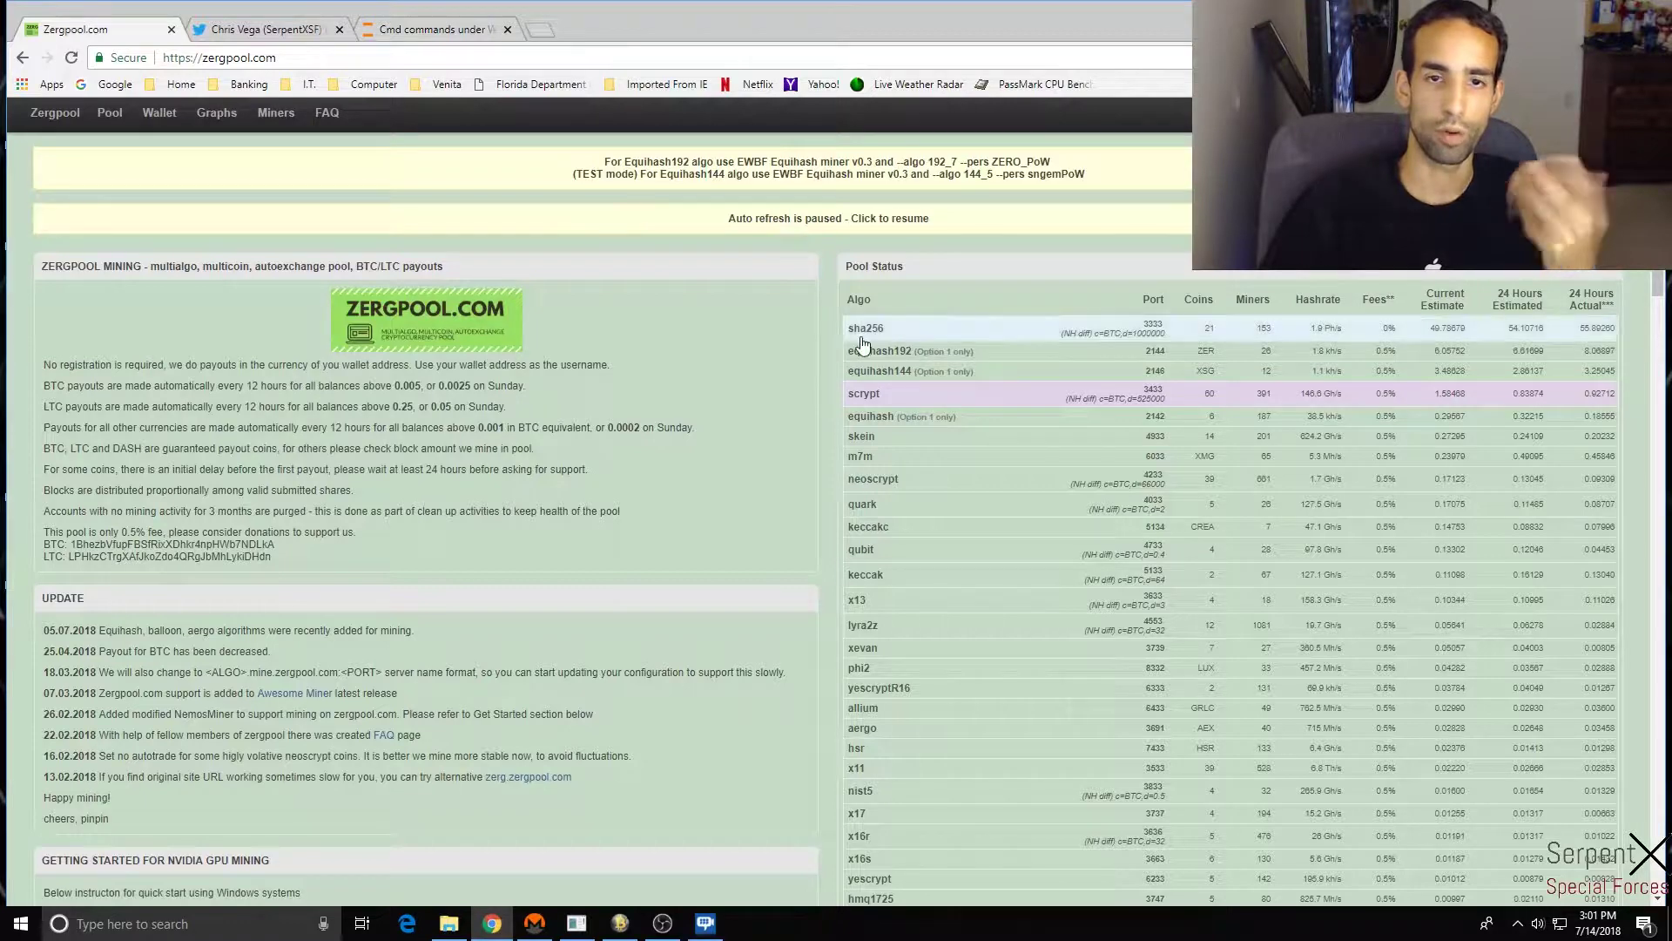
{"action": "left_click", "coordinate": [938, 354]}
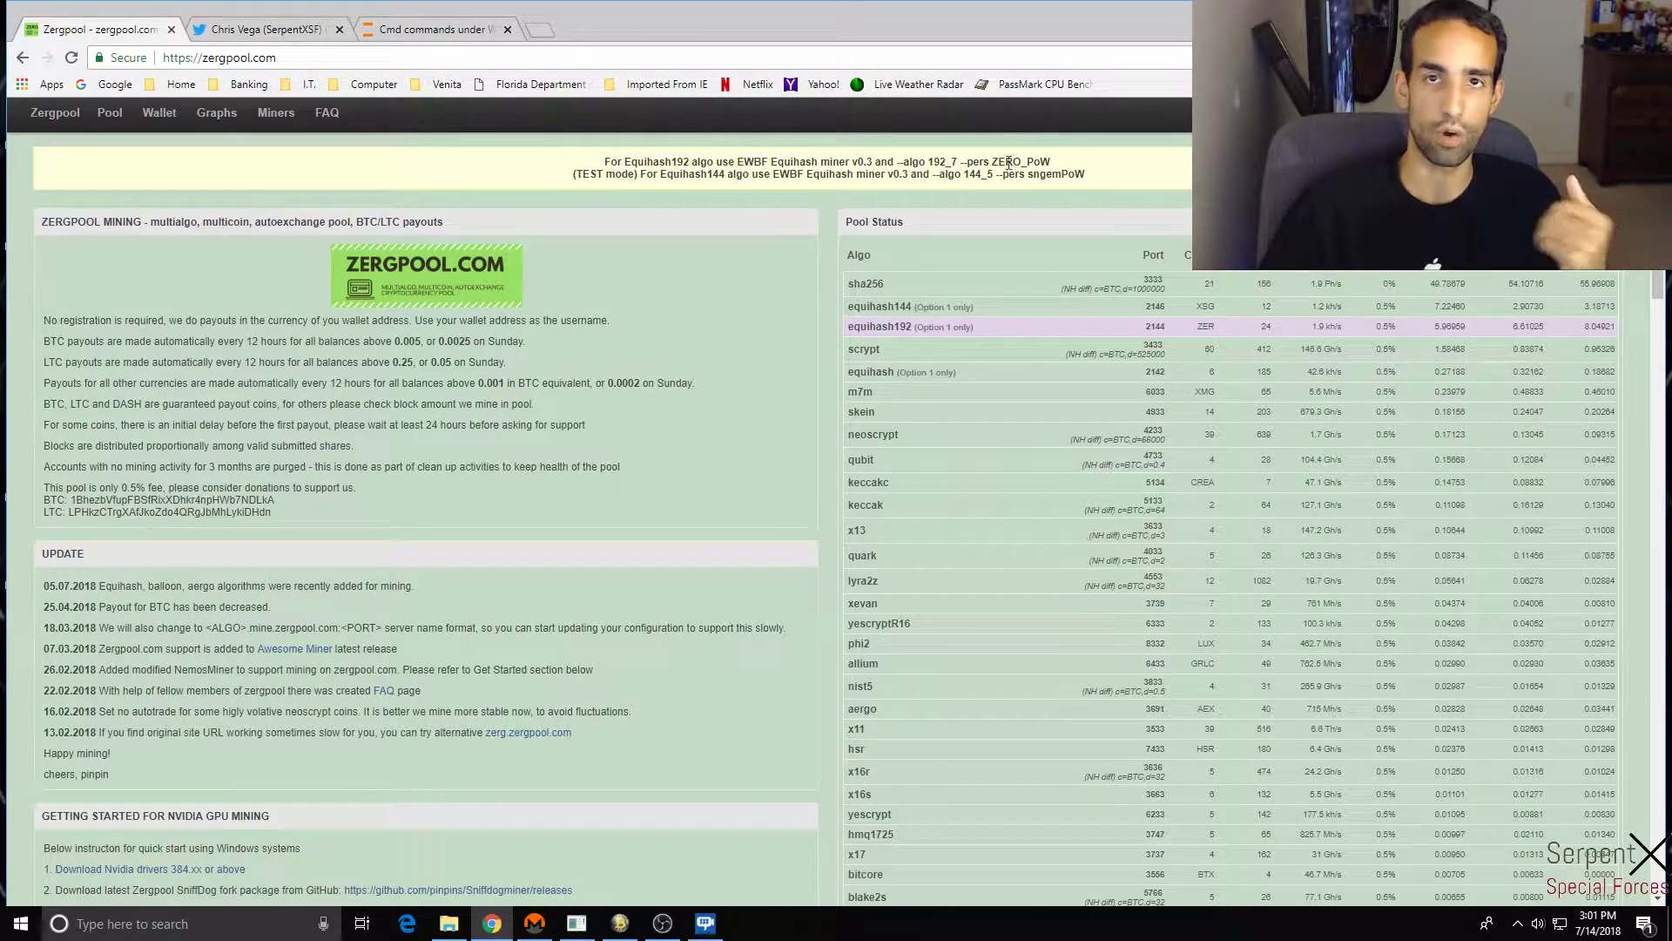
{"action": "left_click", "coordinate": [620, 923]}
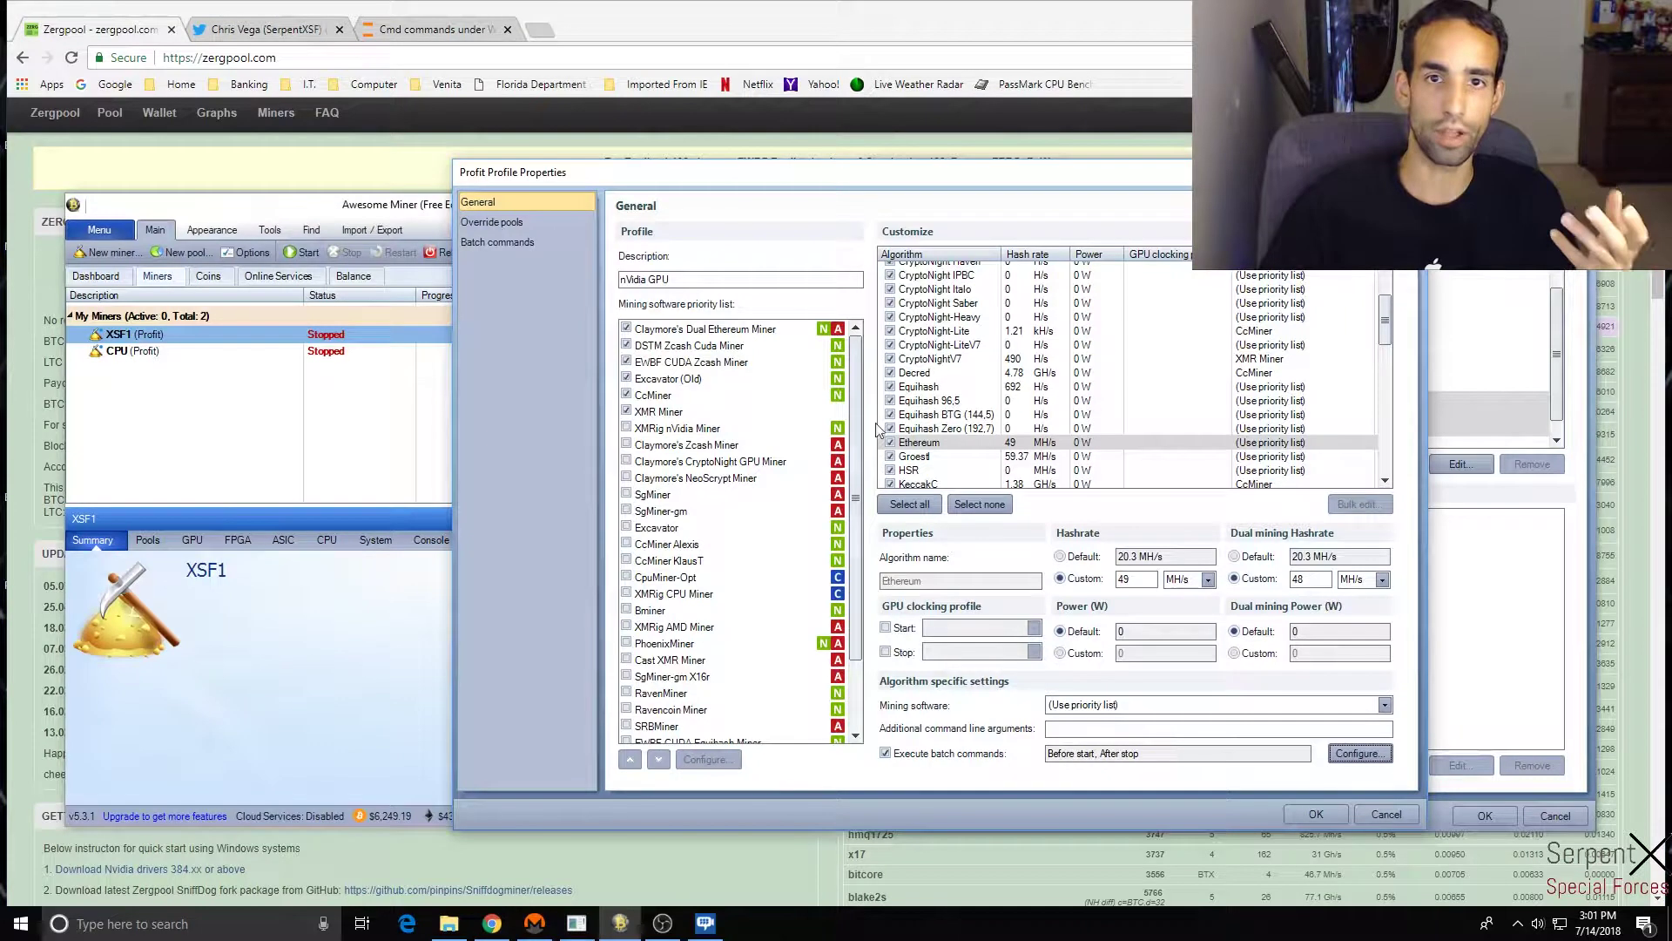
{"action": "left_click", "coordinate": [1386, 814]}
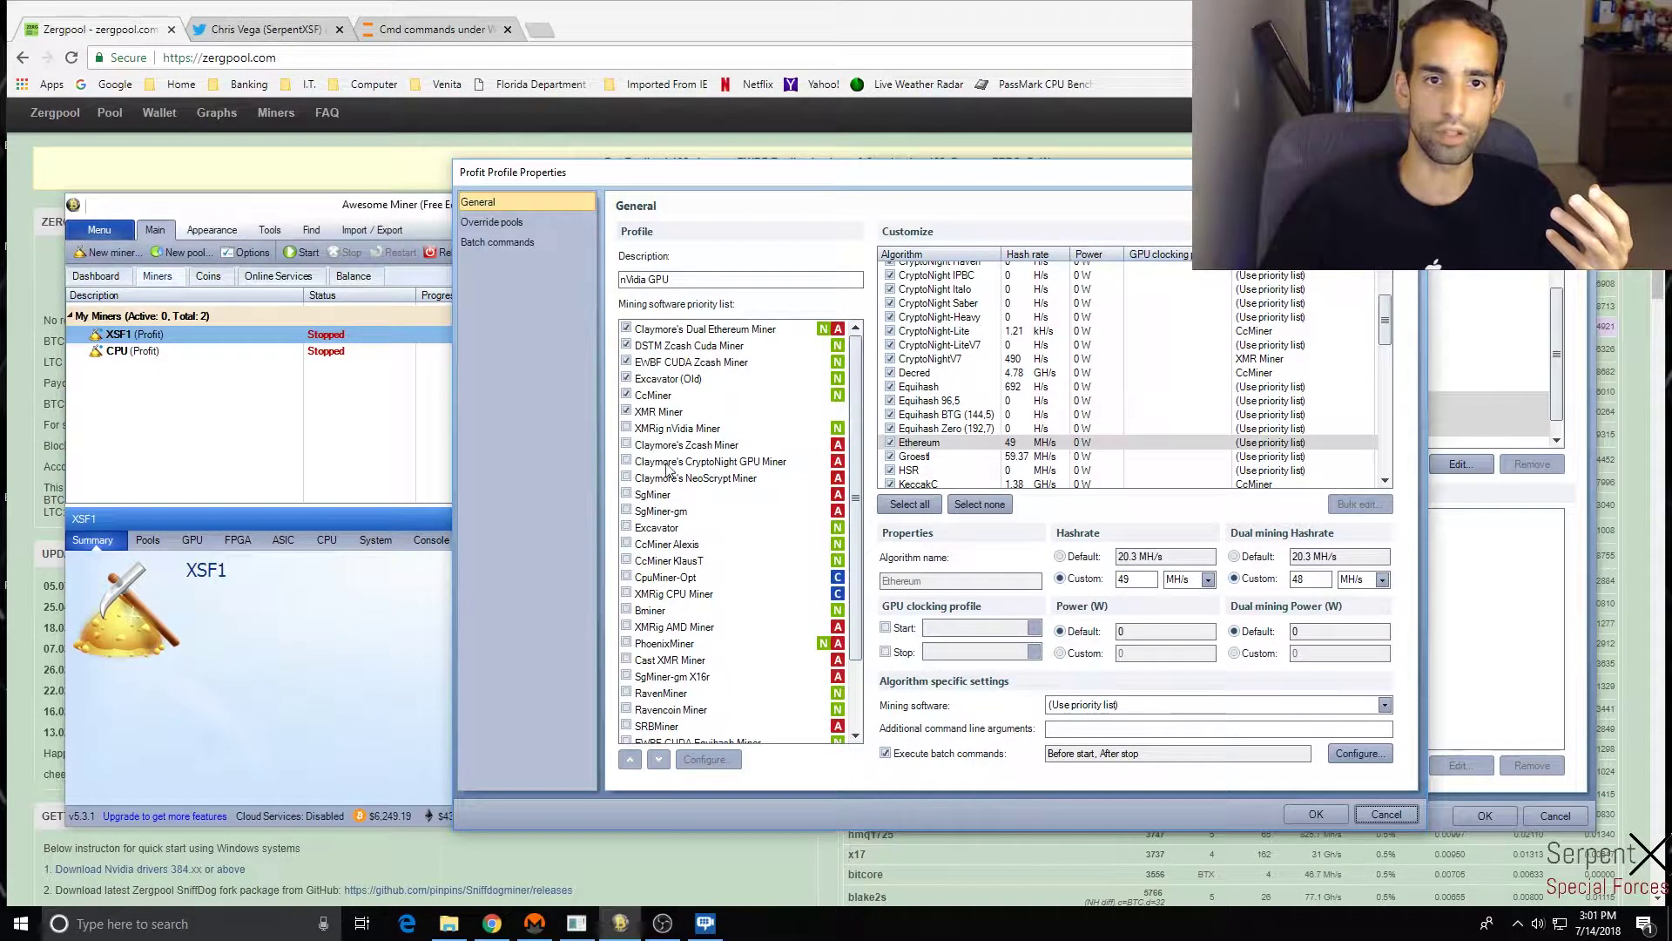
{"action": "left_click", "coordinate": [810, 149]}
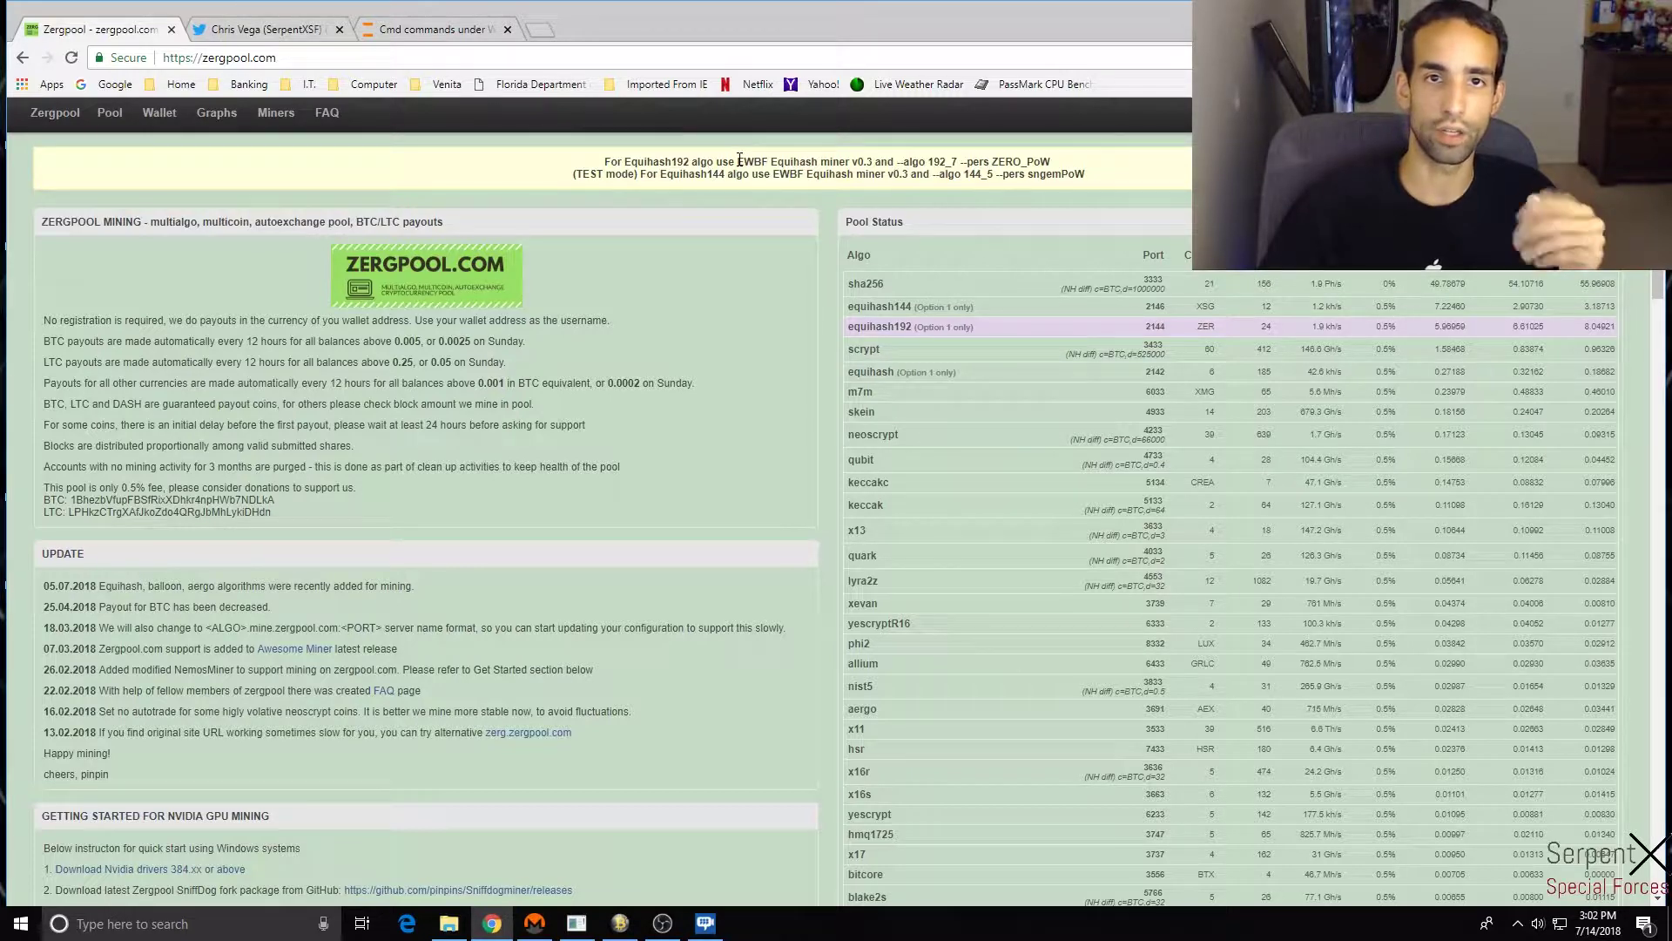
- Highlight 'EWBF Equihash miner v0.3', '--algo 192_7' and '--pers ZERO_PoW' in Zergpool's top banner
{"action": "left_click_drag", "start_coordinate": [739, 161], "coordinate": [877, 164]}
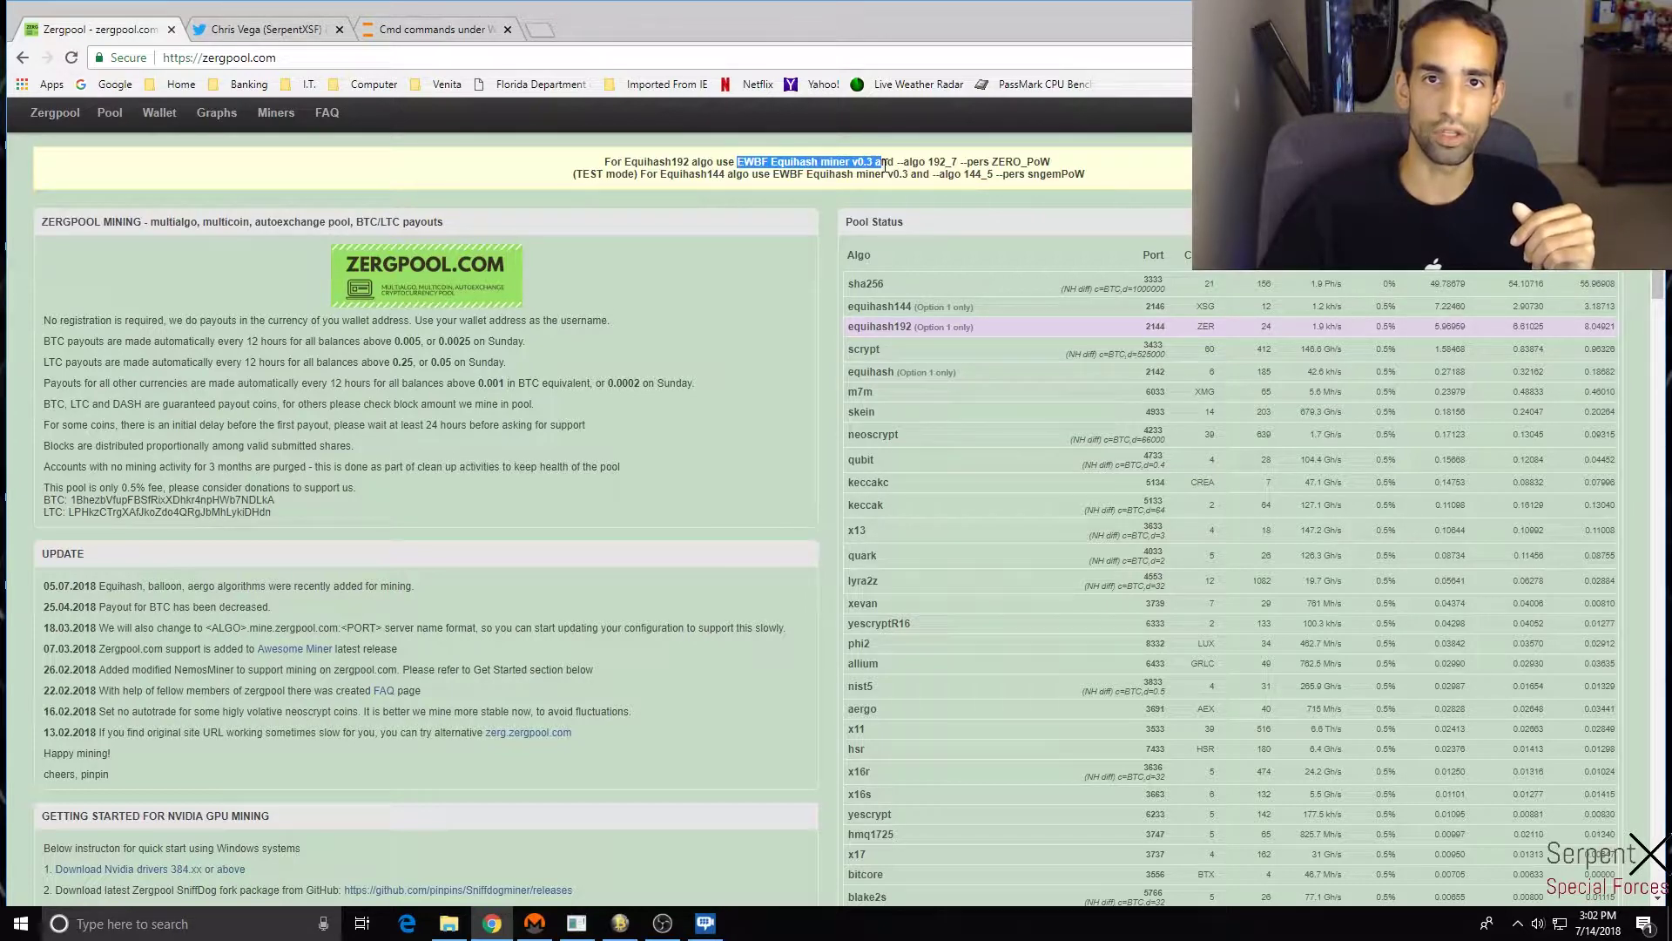
{"action": "left_click_drag", "start_coordinate": [884, 164], "coordinate": [901, 166]}
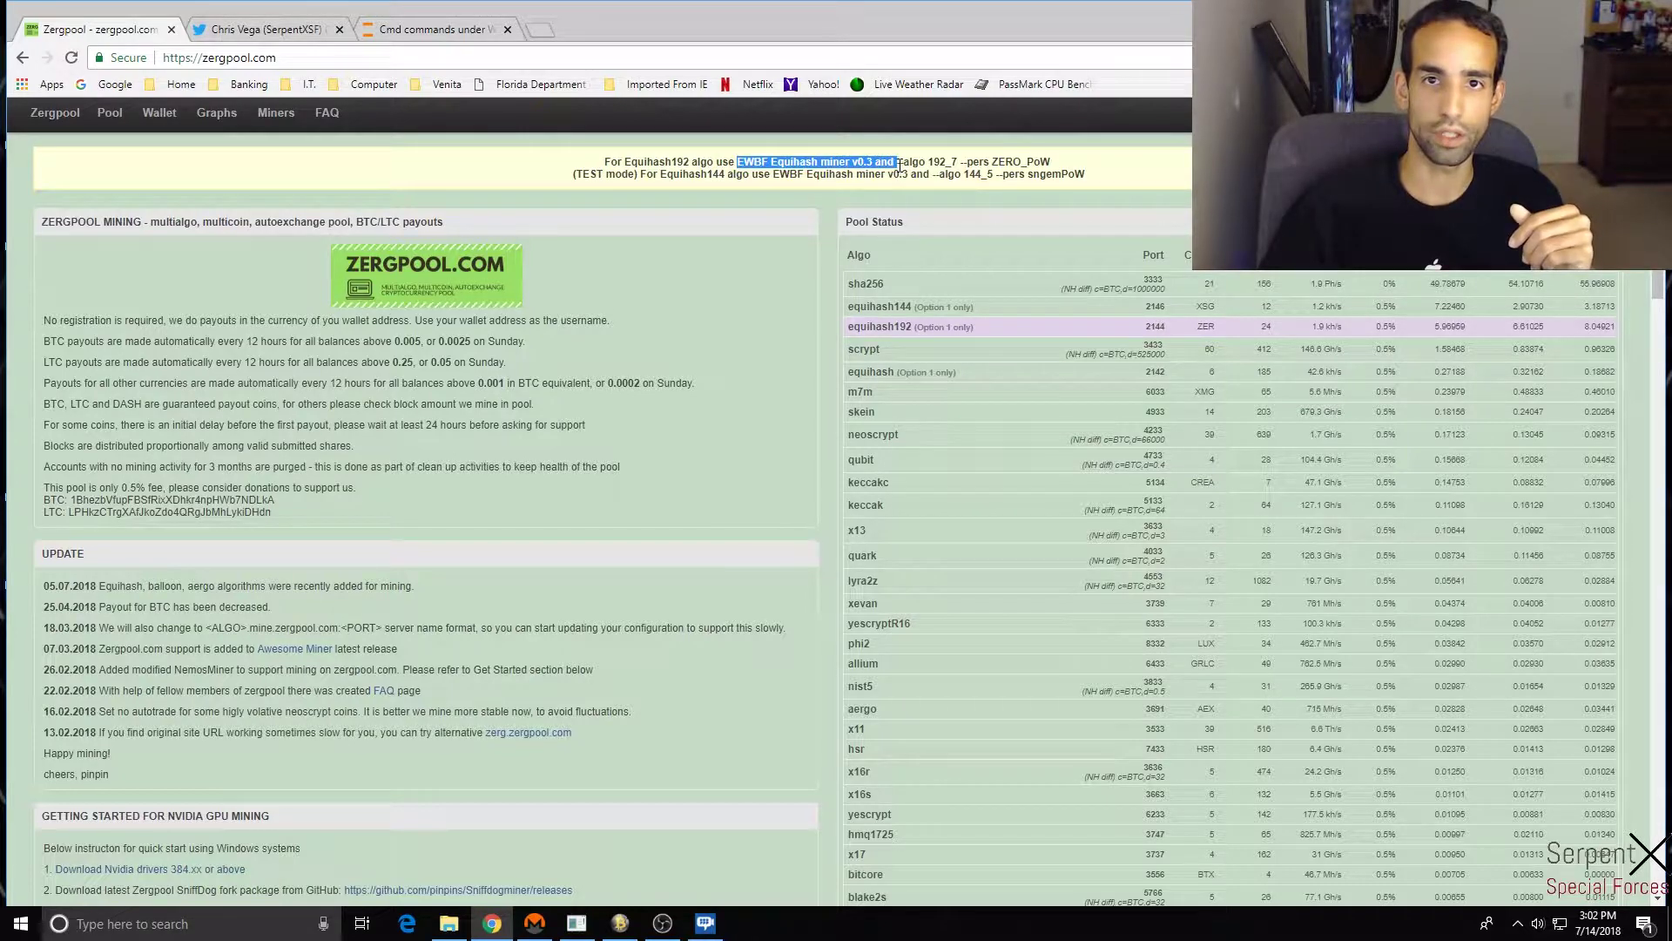
{"action": "left_click", "coordinate": [915, 162]}
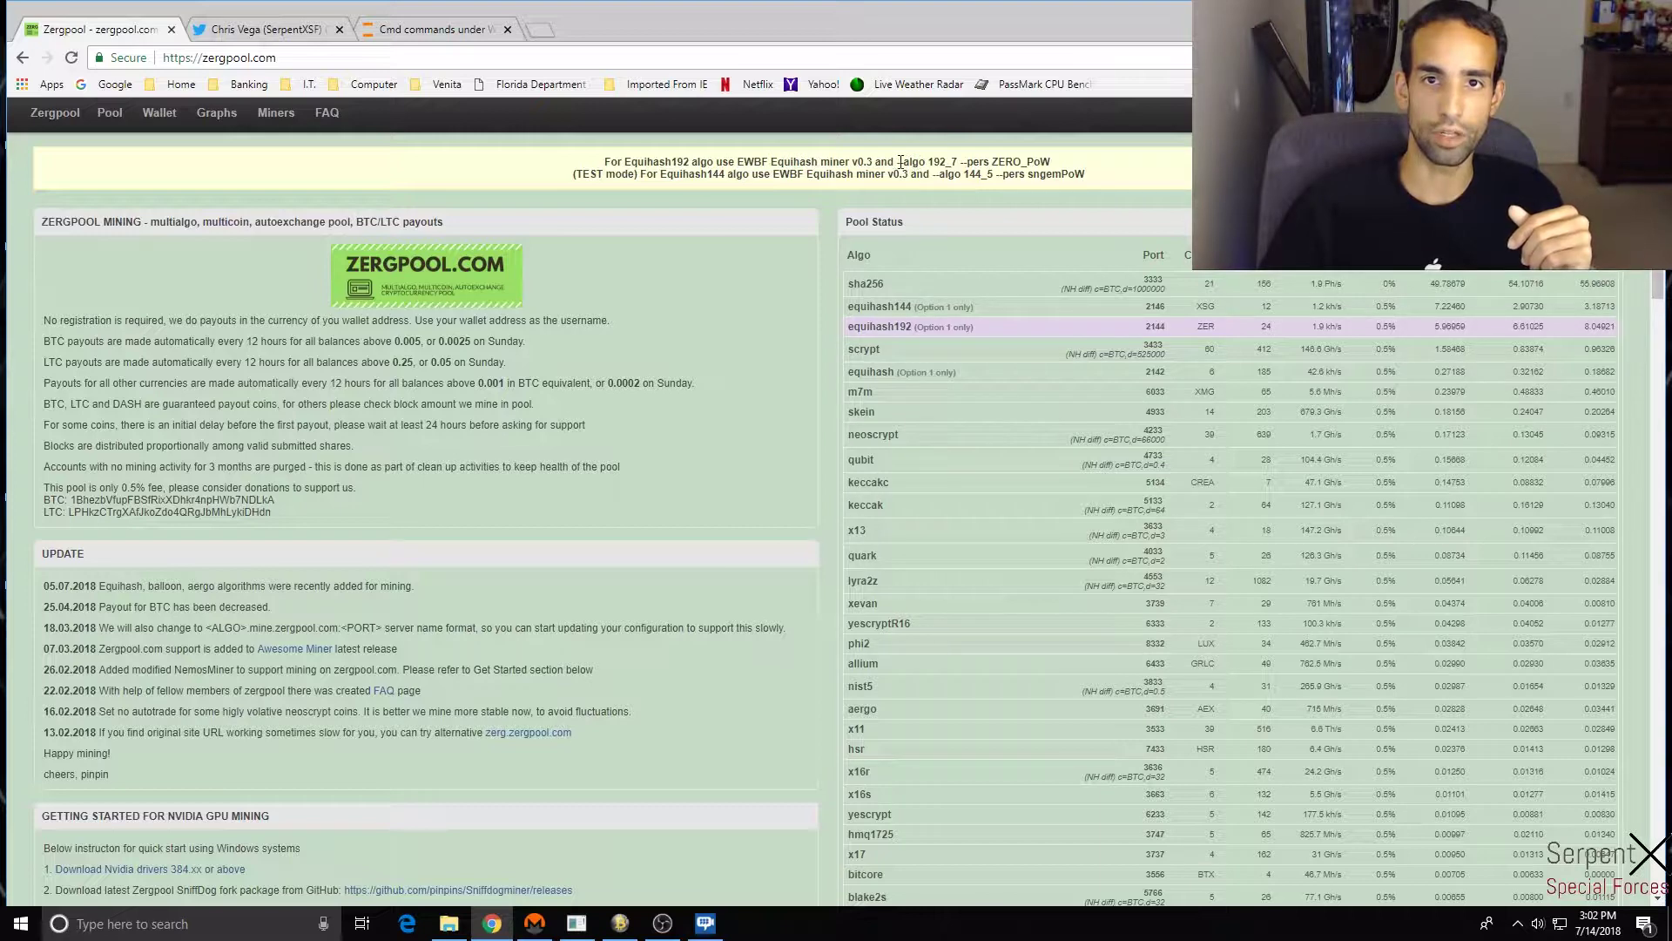
{"action": "left_click_drag", "start_coordinate": [901, 162], "coordinate": [959, 165]}
{"action": "key", "text": "ctrl+c"}
{"action": "left_click", "coordinate": [1053, 163]}
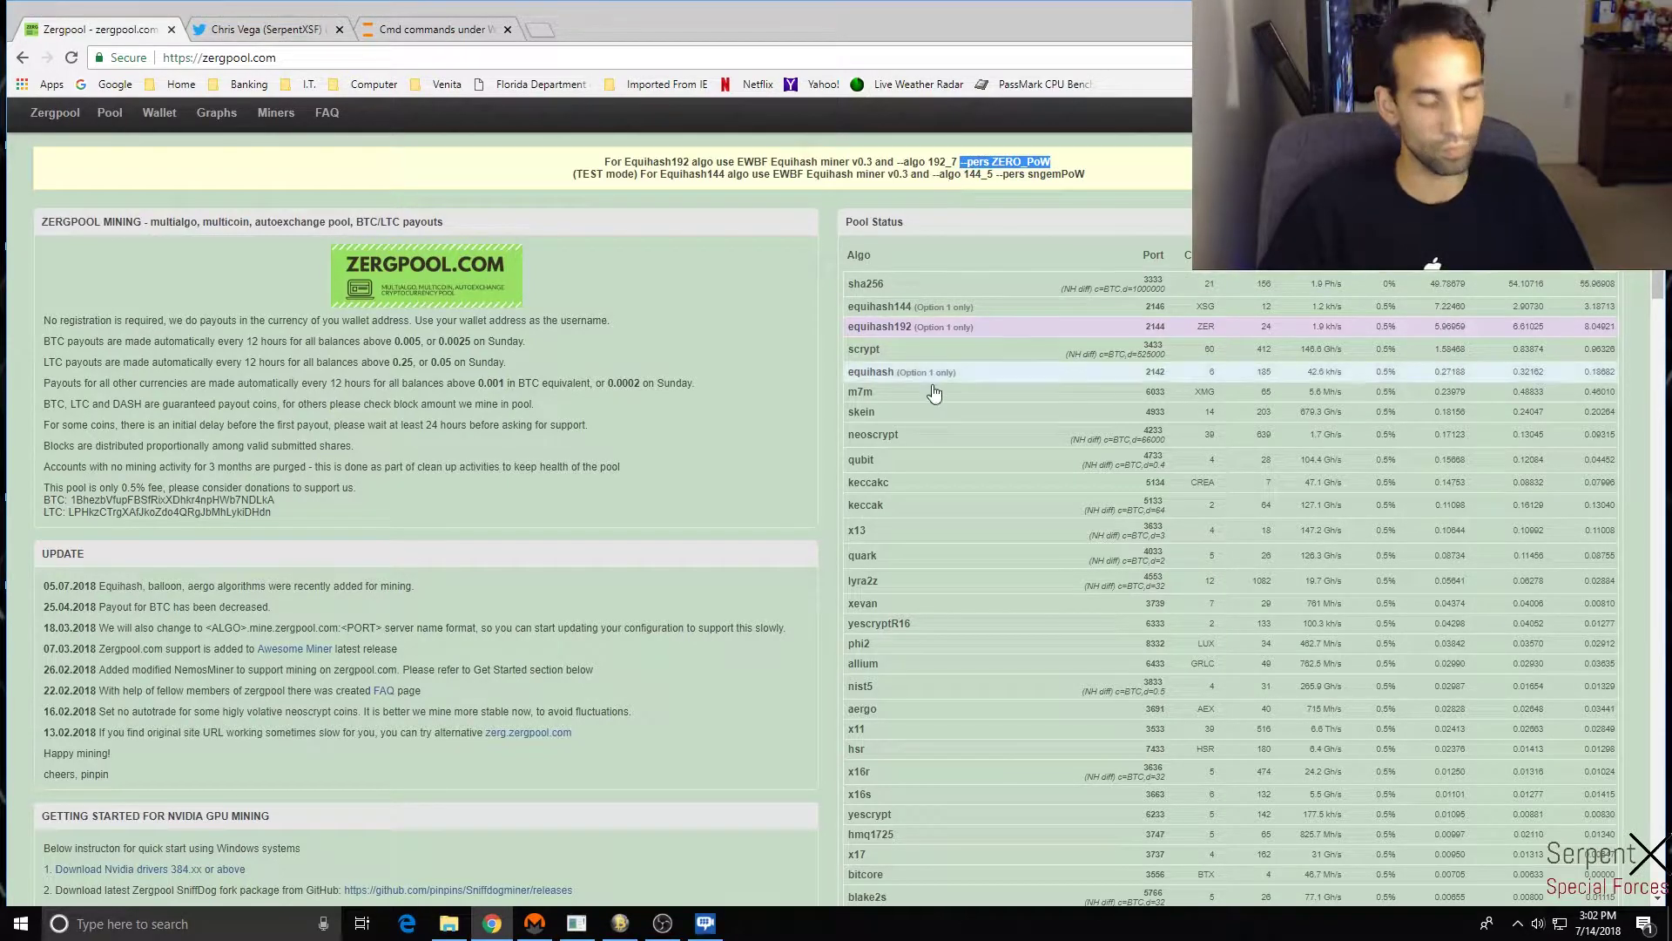
- Paste --pers ZERO_PoW into Equihash Zero (192,7)'s additional command line arguments in the nVidia GPU profile
{"action": "left_click", "coordinate": [620, 923]}
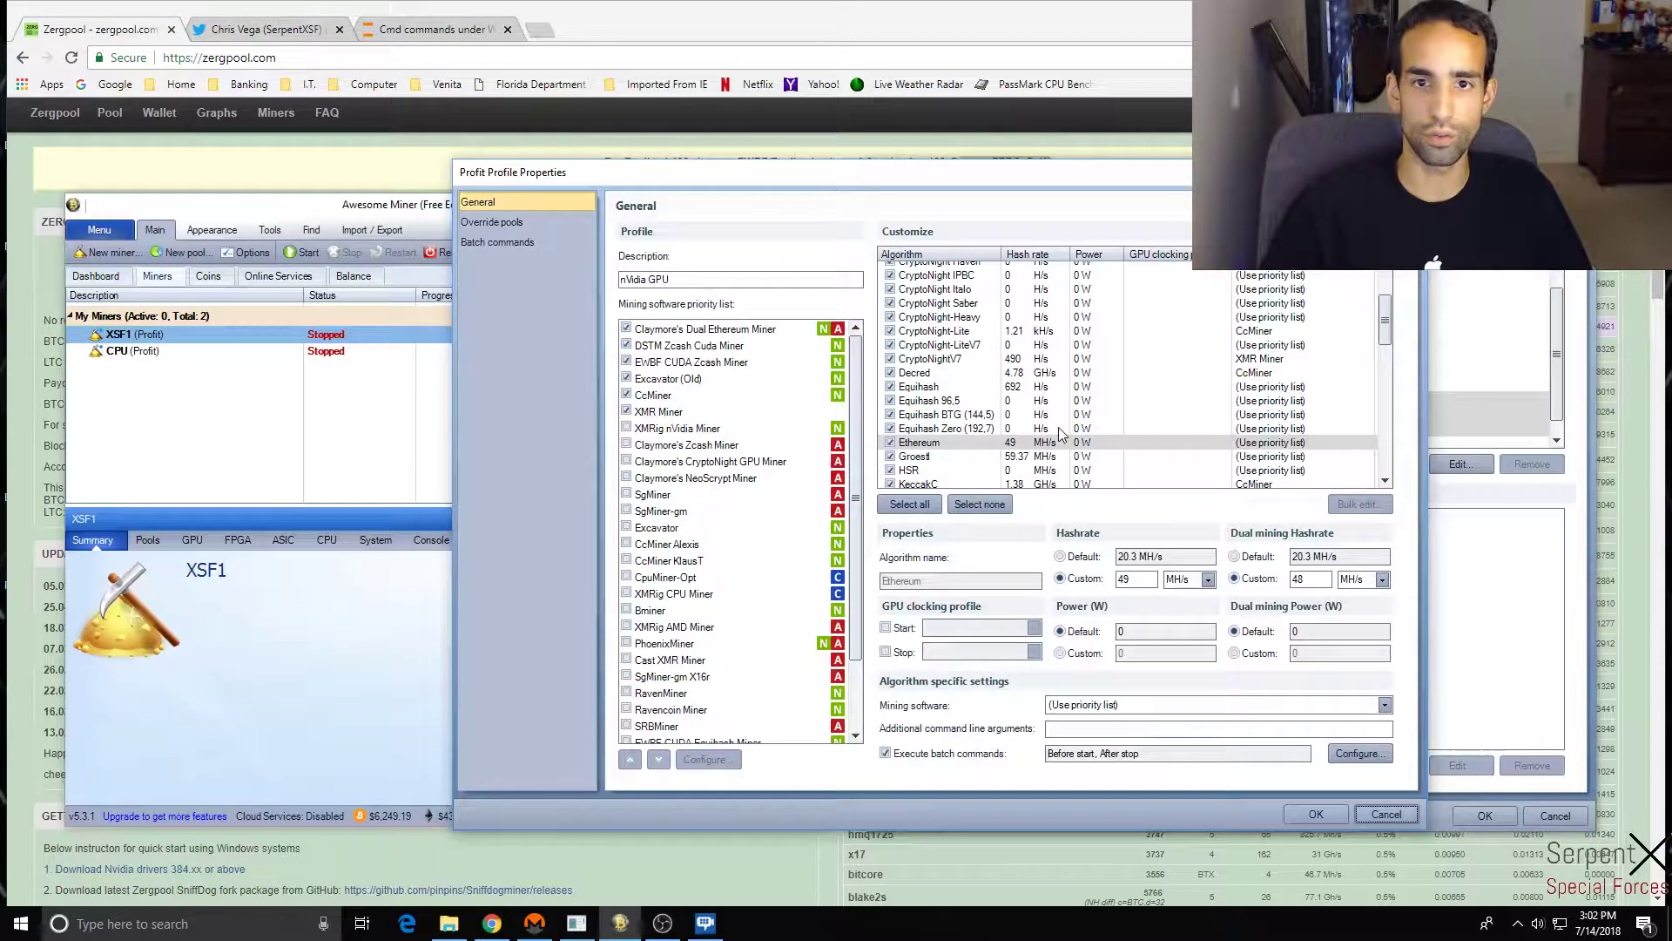
{"action": "scroll", "coordinate": [1061, 433], "scroll_direction": "down", "scroll_amount": 1}
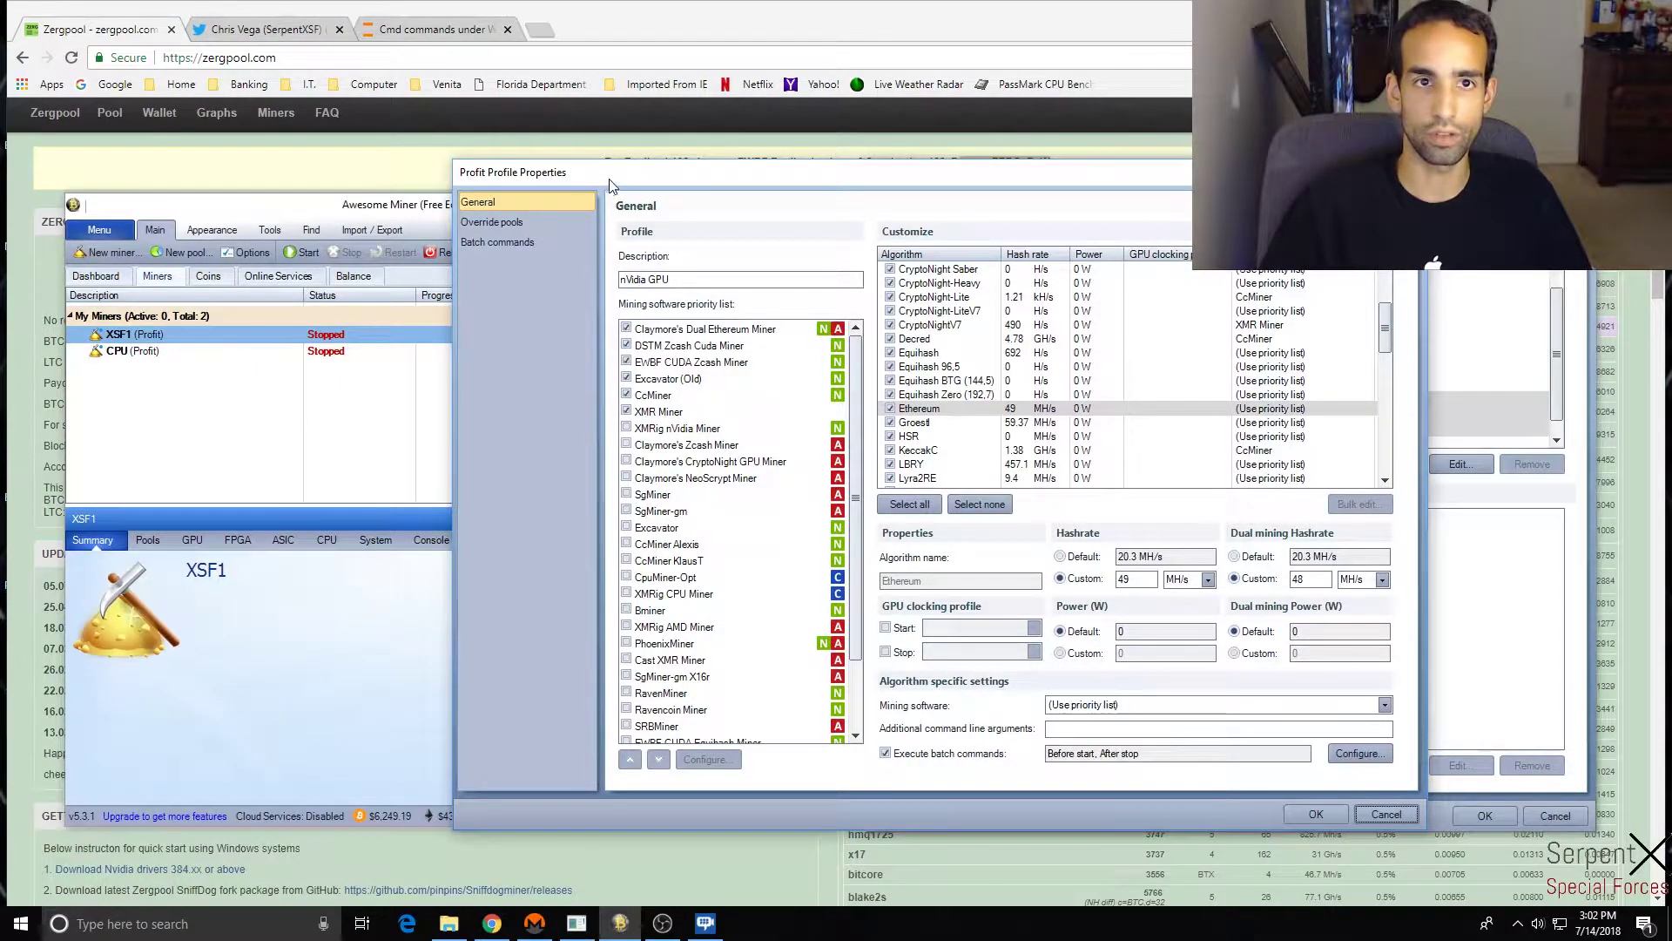
{"action": "left_click_drag", "start_coordinate": [621, 179], "coordinate": [548, 148]}
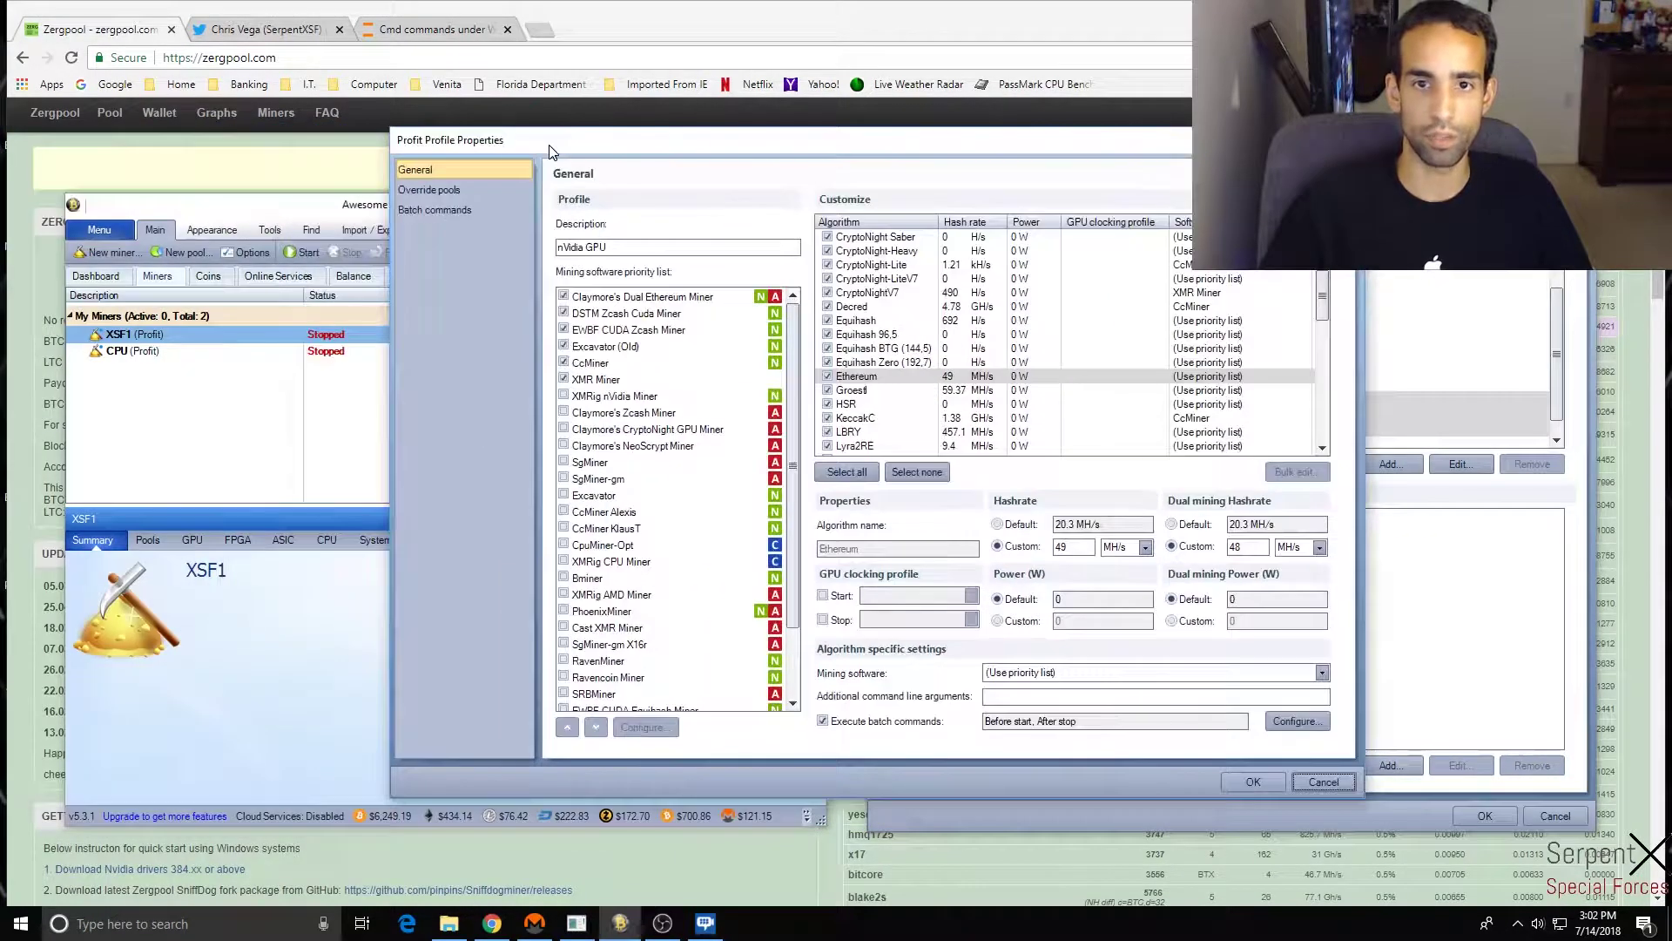
{"action": "left_click", "coordinate": [930, 363]}
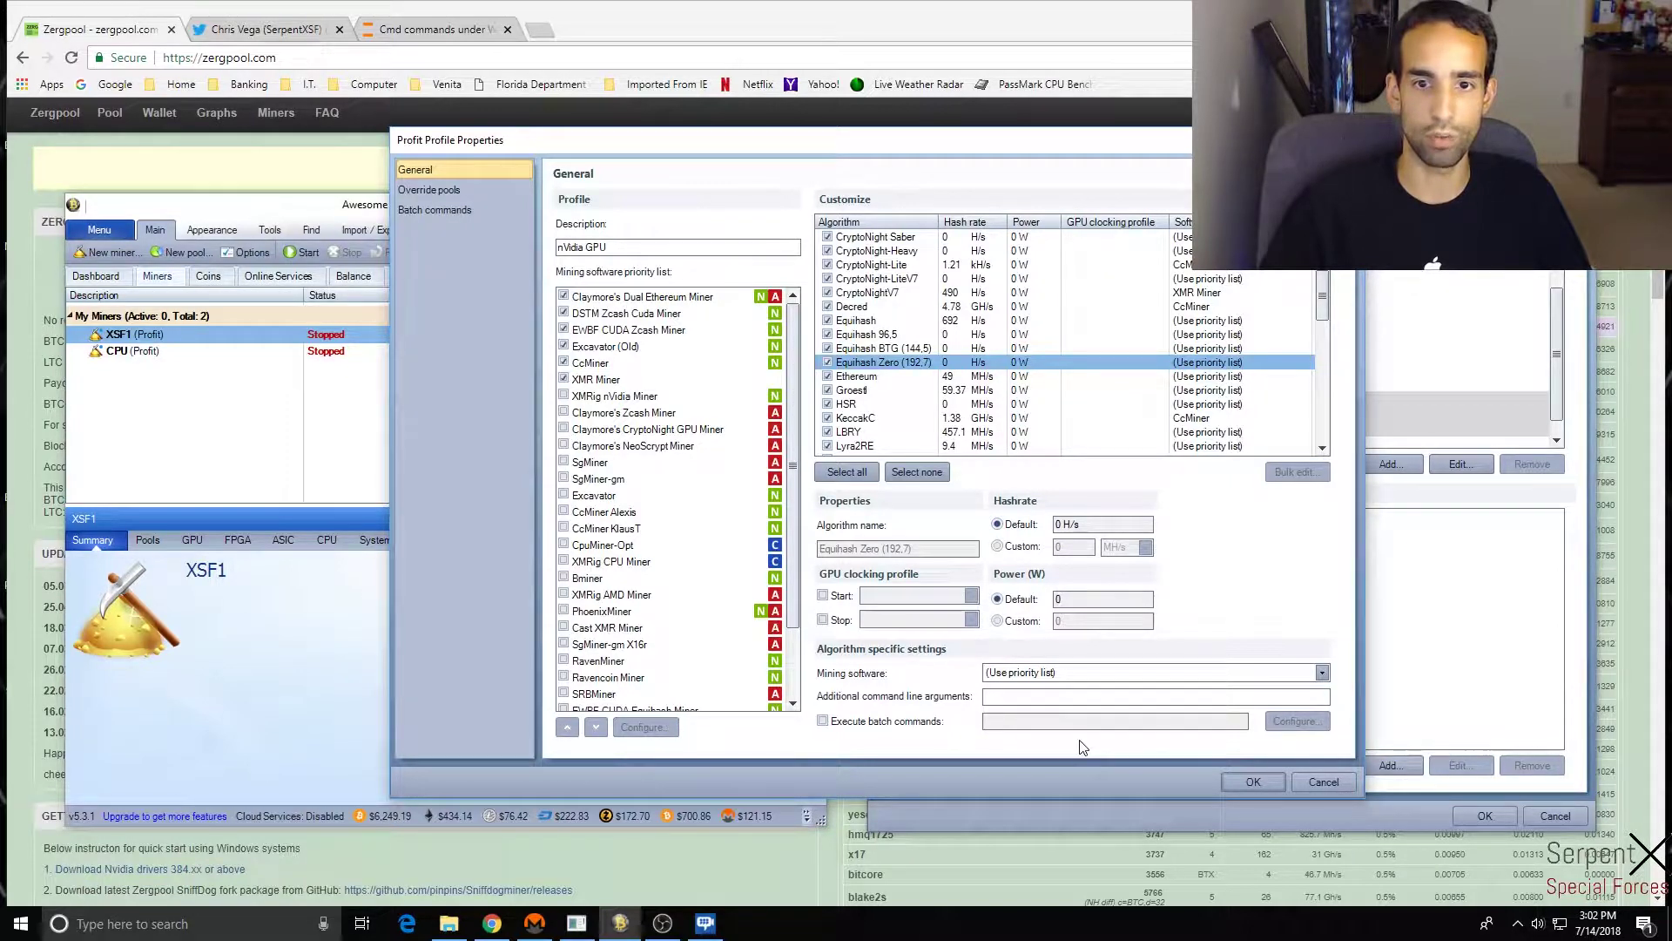
{"action": "left_click", "coordinate": [834, 724]}
{"action": "left_click", "coordinate": [834, 725]}
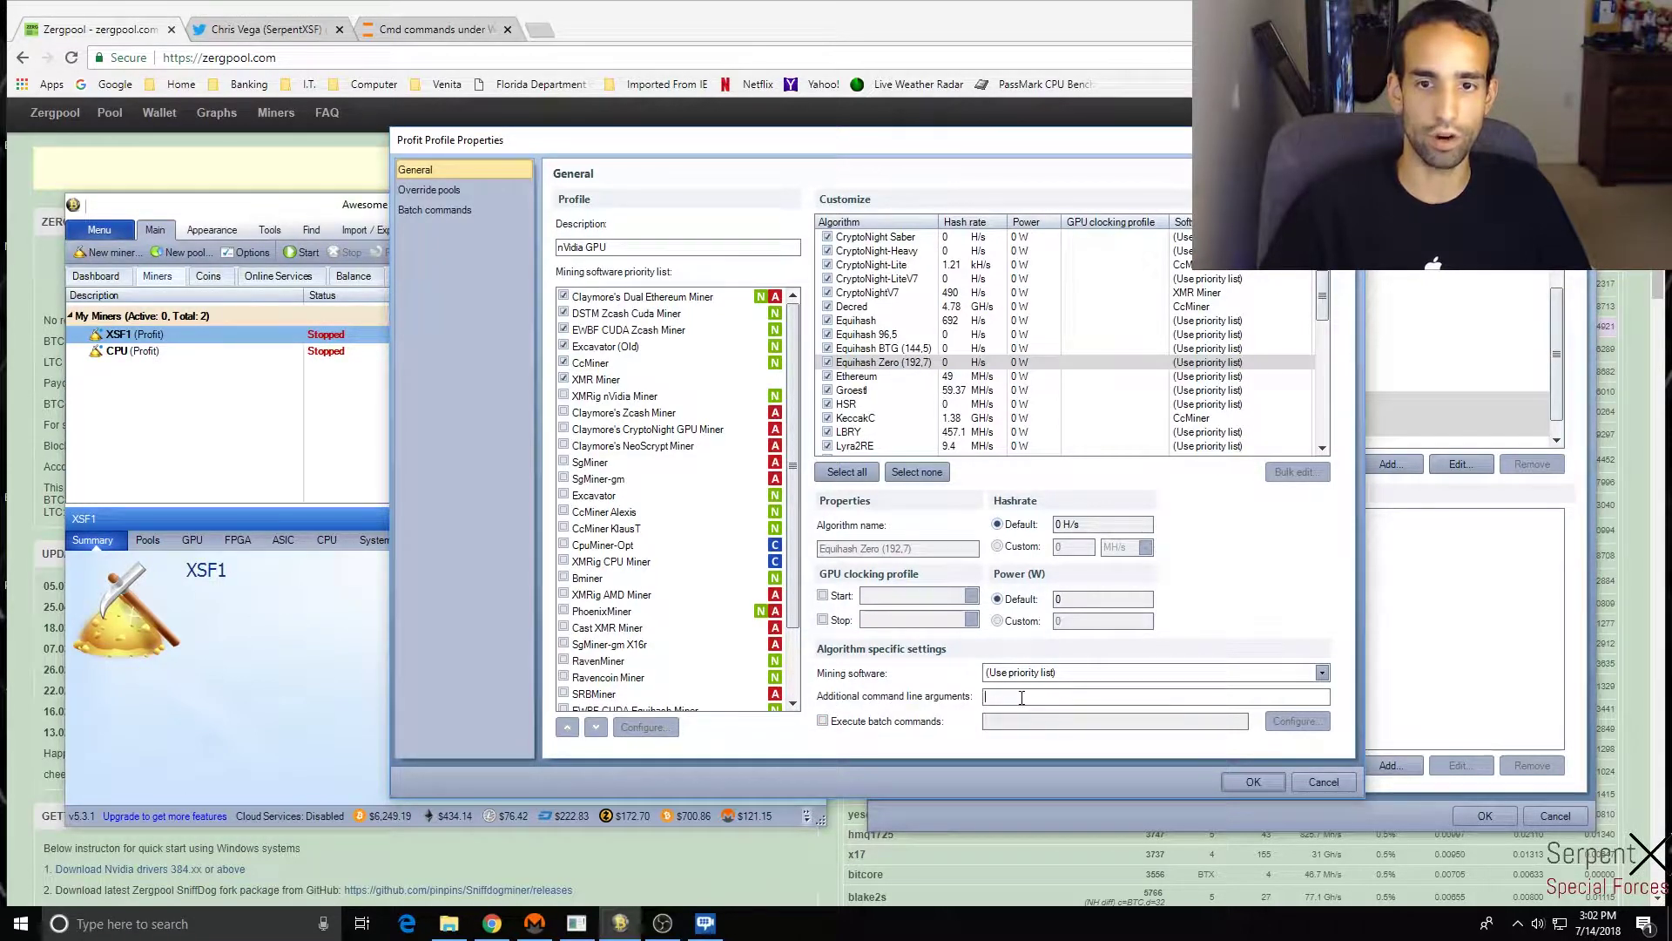
{"action": "key", "text": "ctrl+v"}
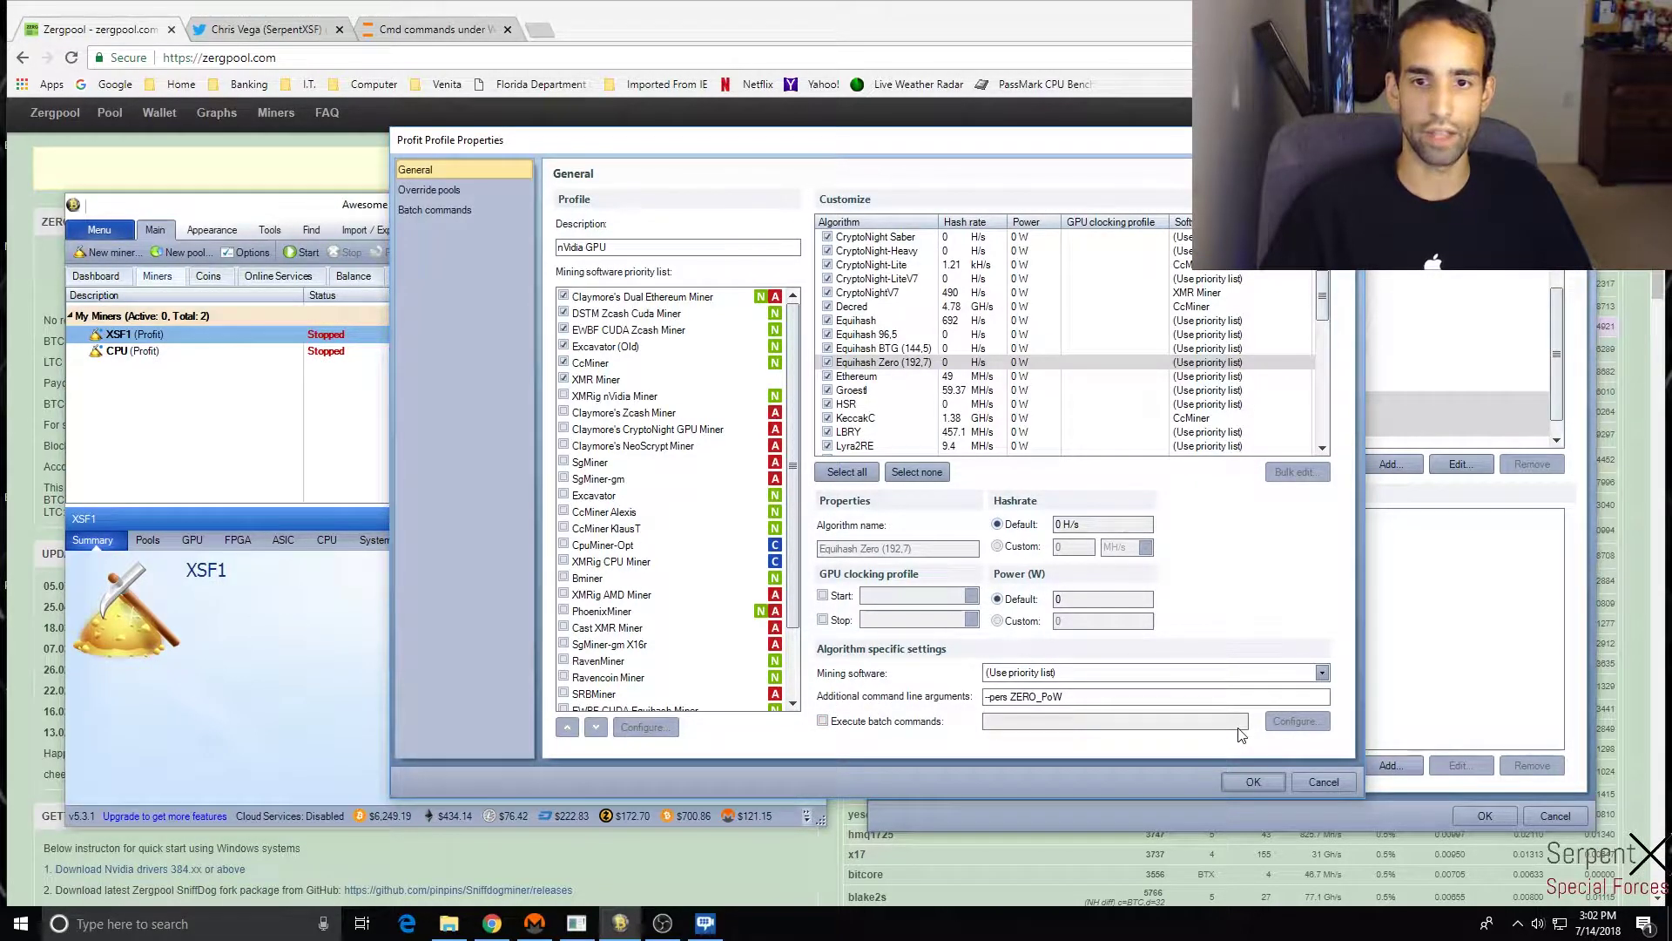
{"action": "left_click_drag", "start_coordinate": [1146, 157], "coordinate": [1097, 282]}
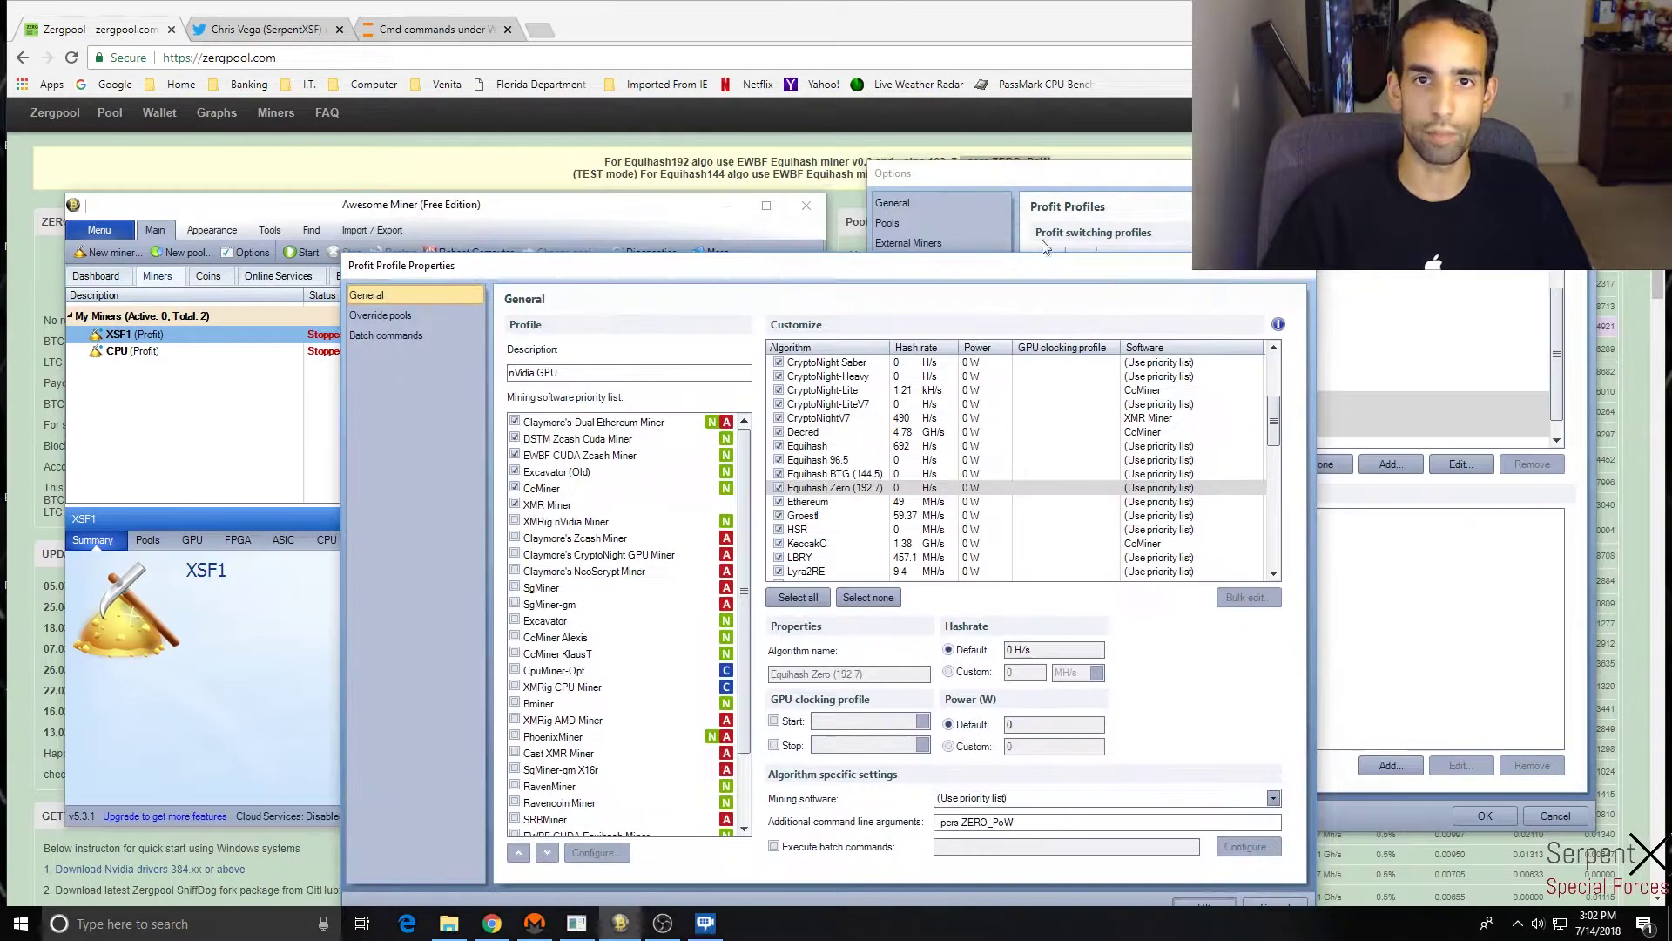
{"action": "left_click", "coordinate": [1038, 15]}
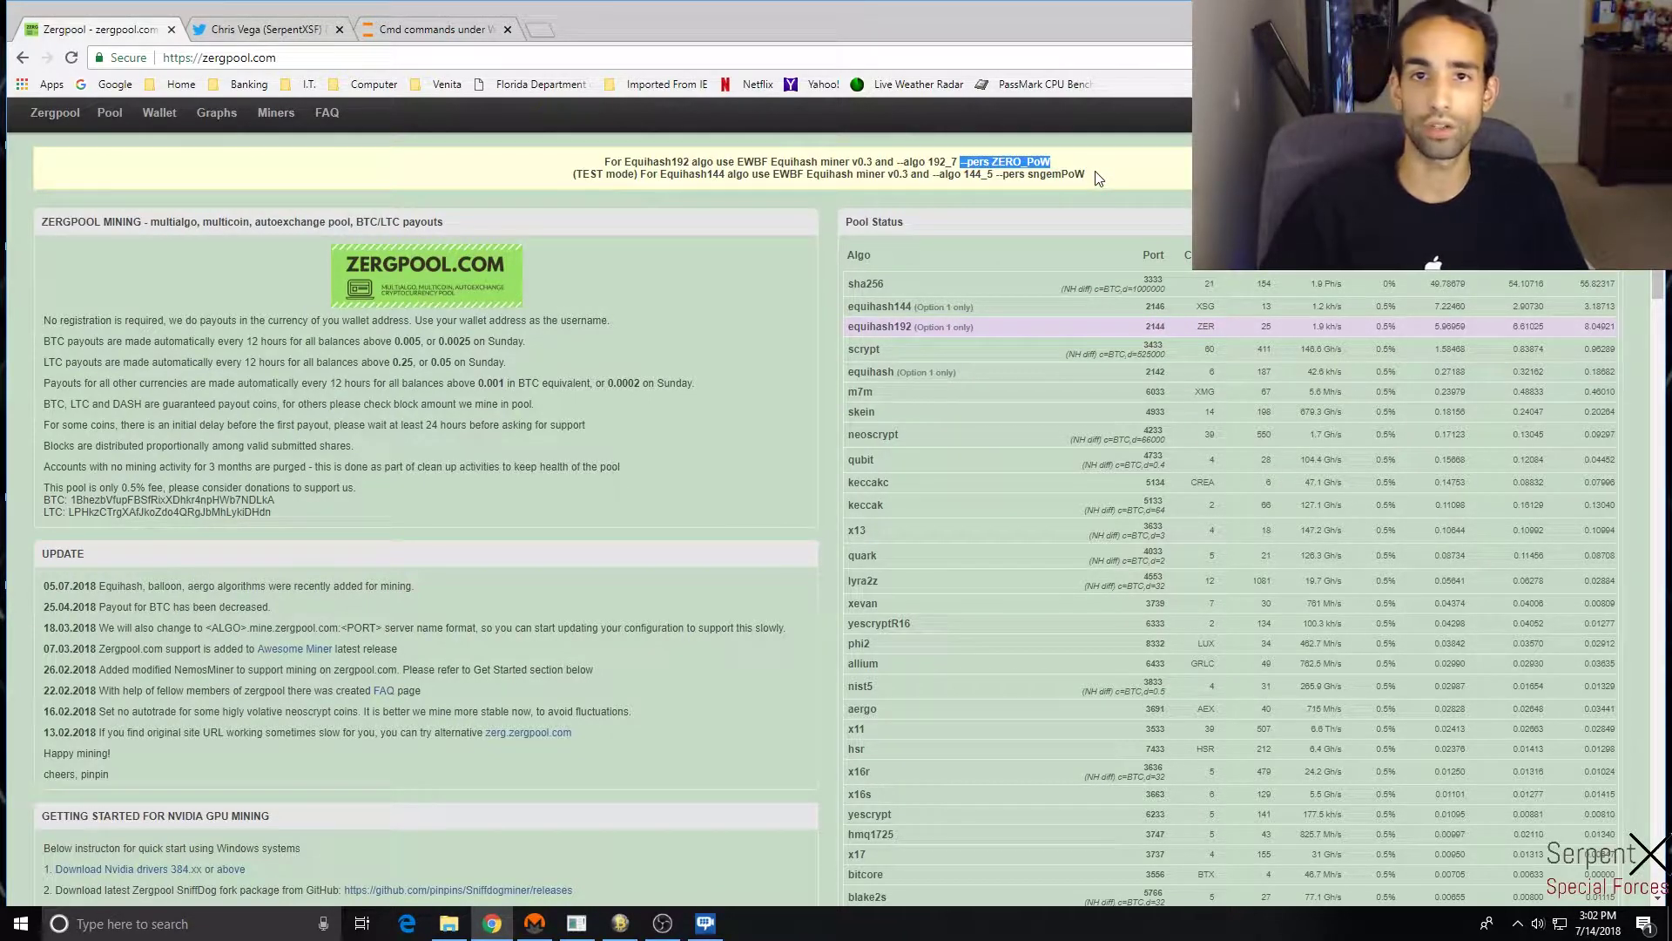
- Select the full '--pers sngemPoW' text in Zergpool's yellow banner, then return to Awesome Miner
{"action": "left_click_drag", "start_coordinate": [1086, 174], "coordinate": [997, 175]}
{"action": "key", "text": "ctrl+c"}
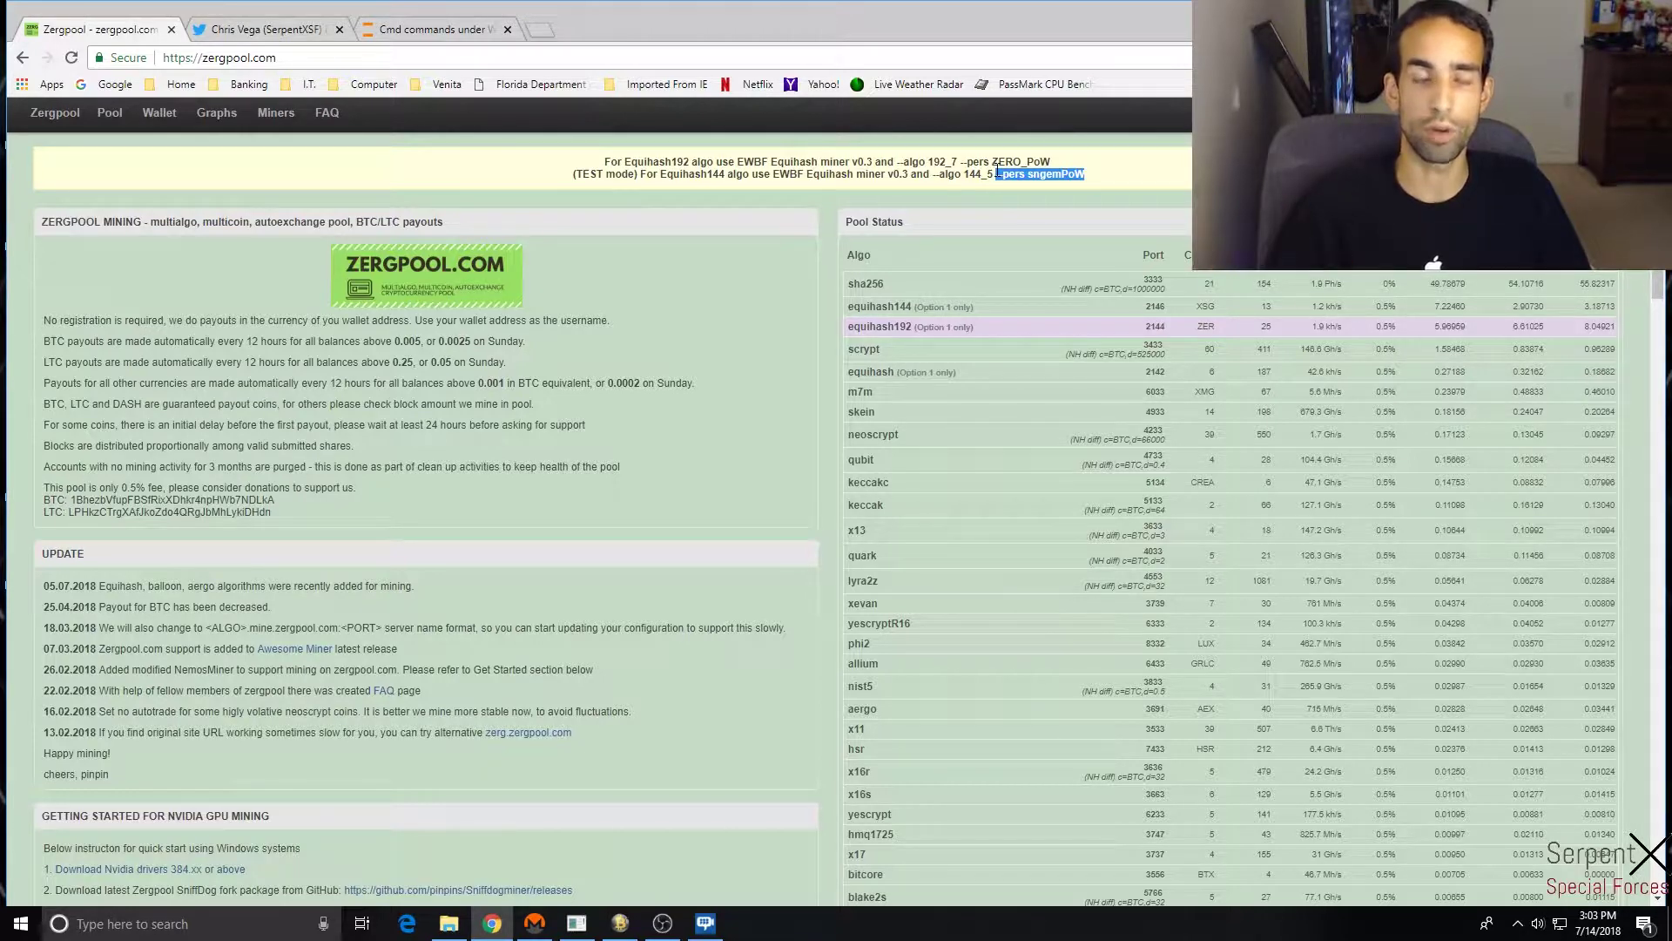
{"action": "left_click", "coordinate": [1096, 179]}
{"action": "left_click_drag", "start_coordinate": [1094, 175], "coordinate": [1000, 179]}
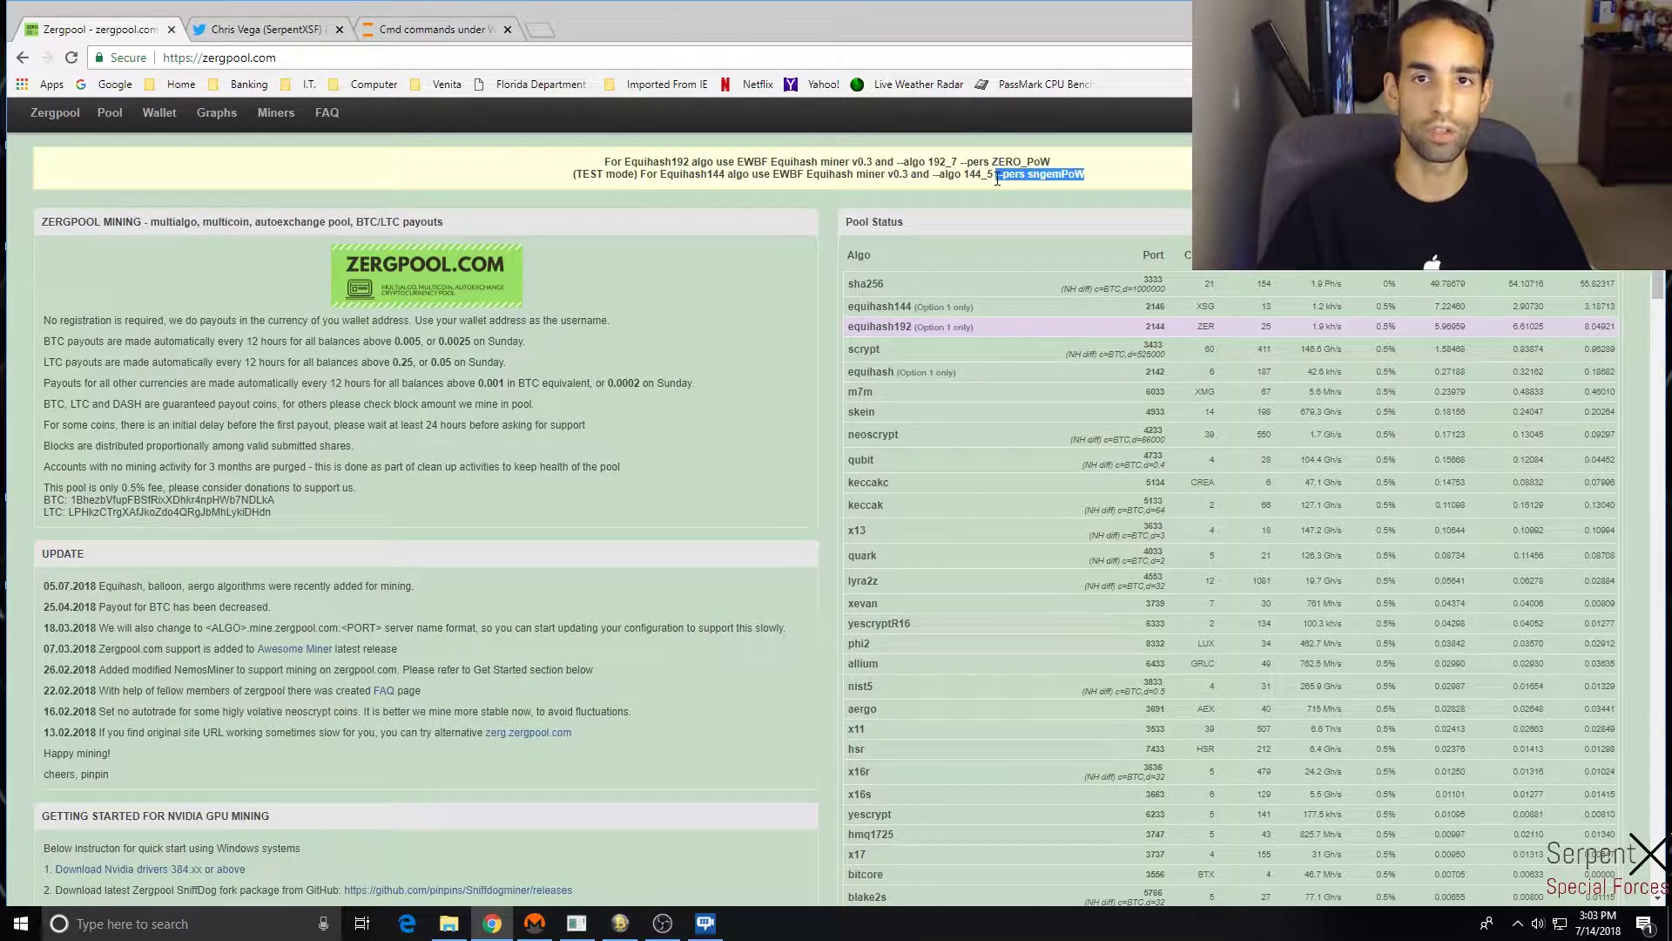
{"action": "left_click", "coordinate": [620, 923]}
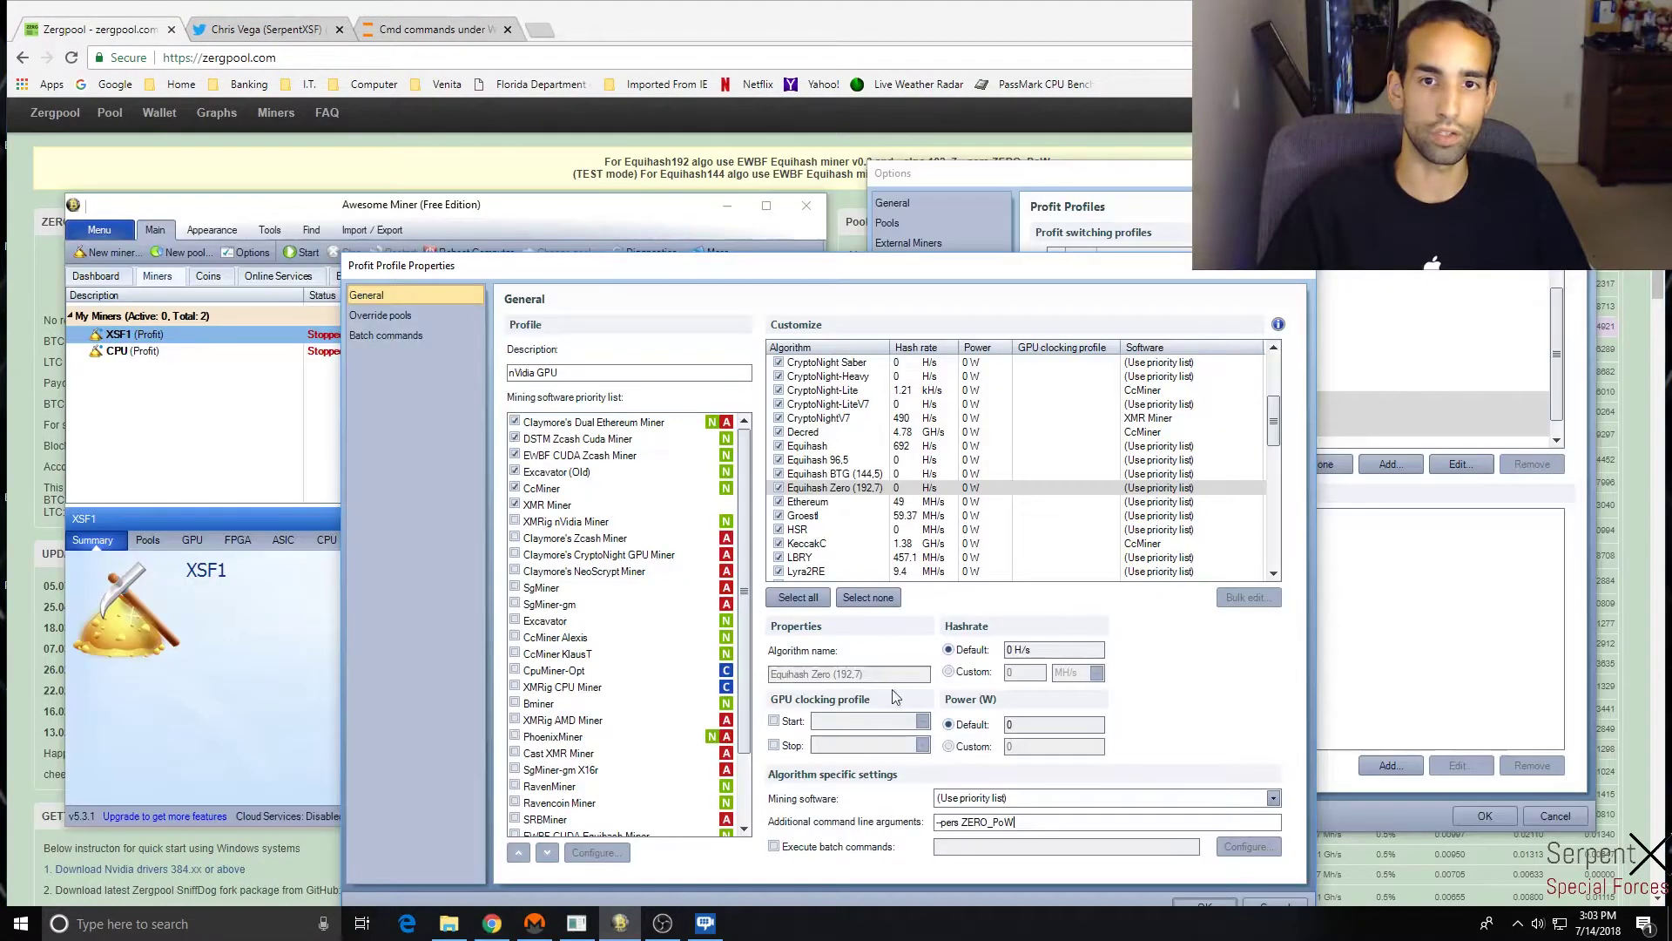
- Paste --pers sngemPoW into Equihash BTG (144,5)'s additional arguments and save the nVidia GPU profile with OK
{"action": "left_click", "coordinate": [914, 473]}
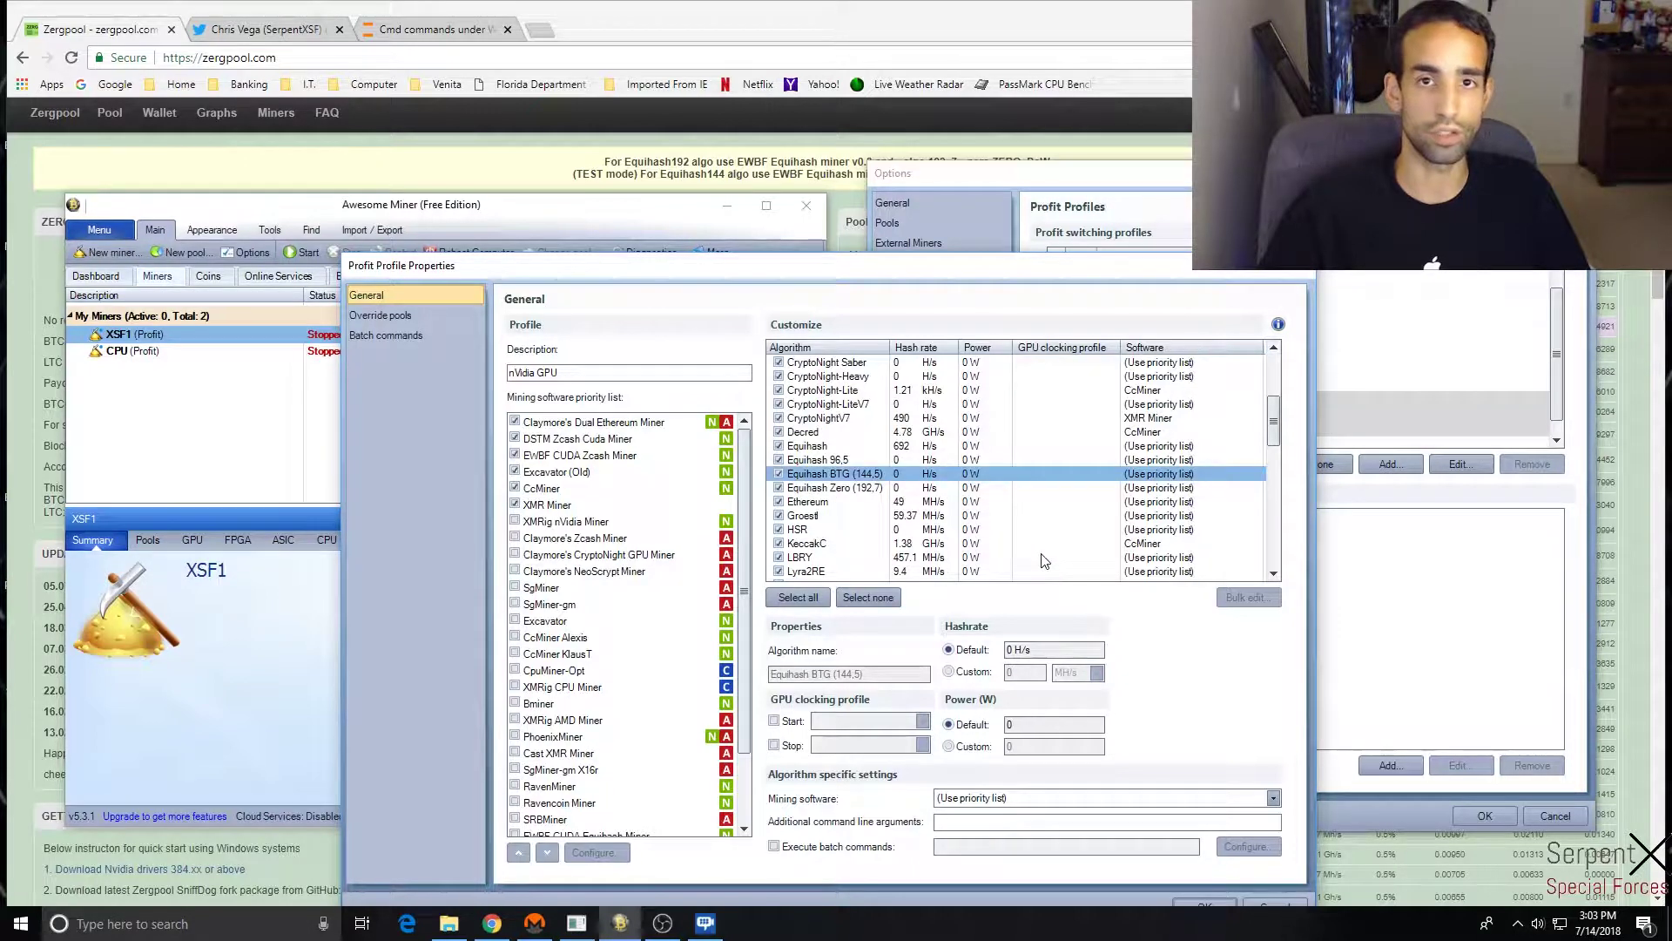
{"action": "left_click", "coordinate": [999, 821]}
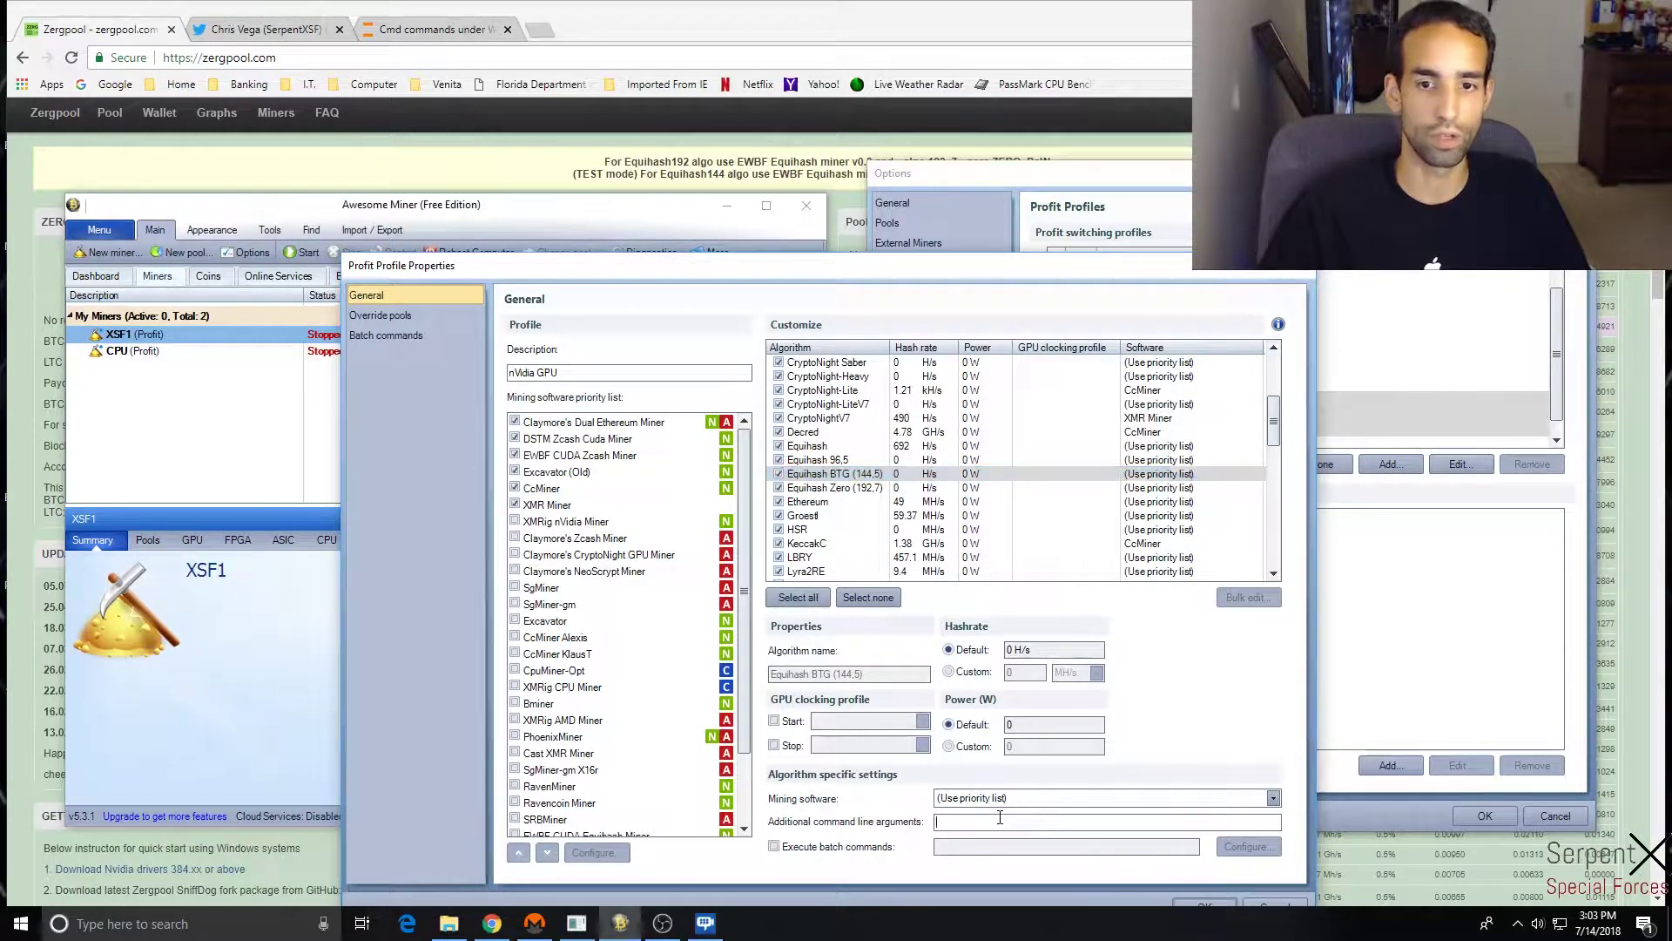
{"action": "key", "text": "ctrl+v"}
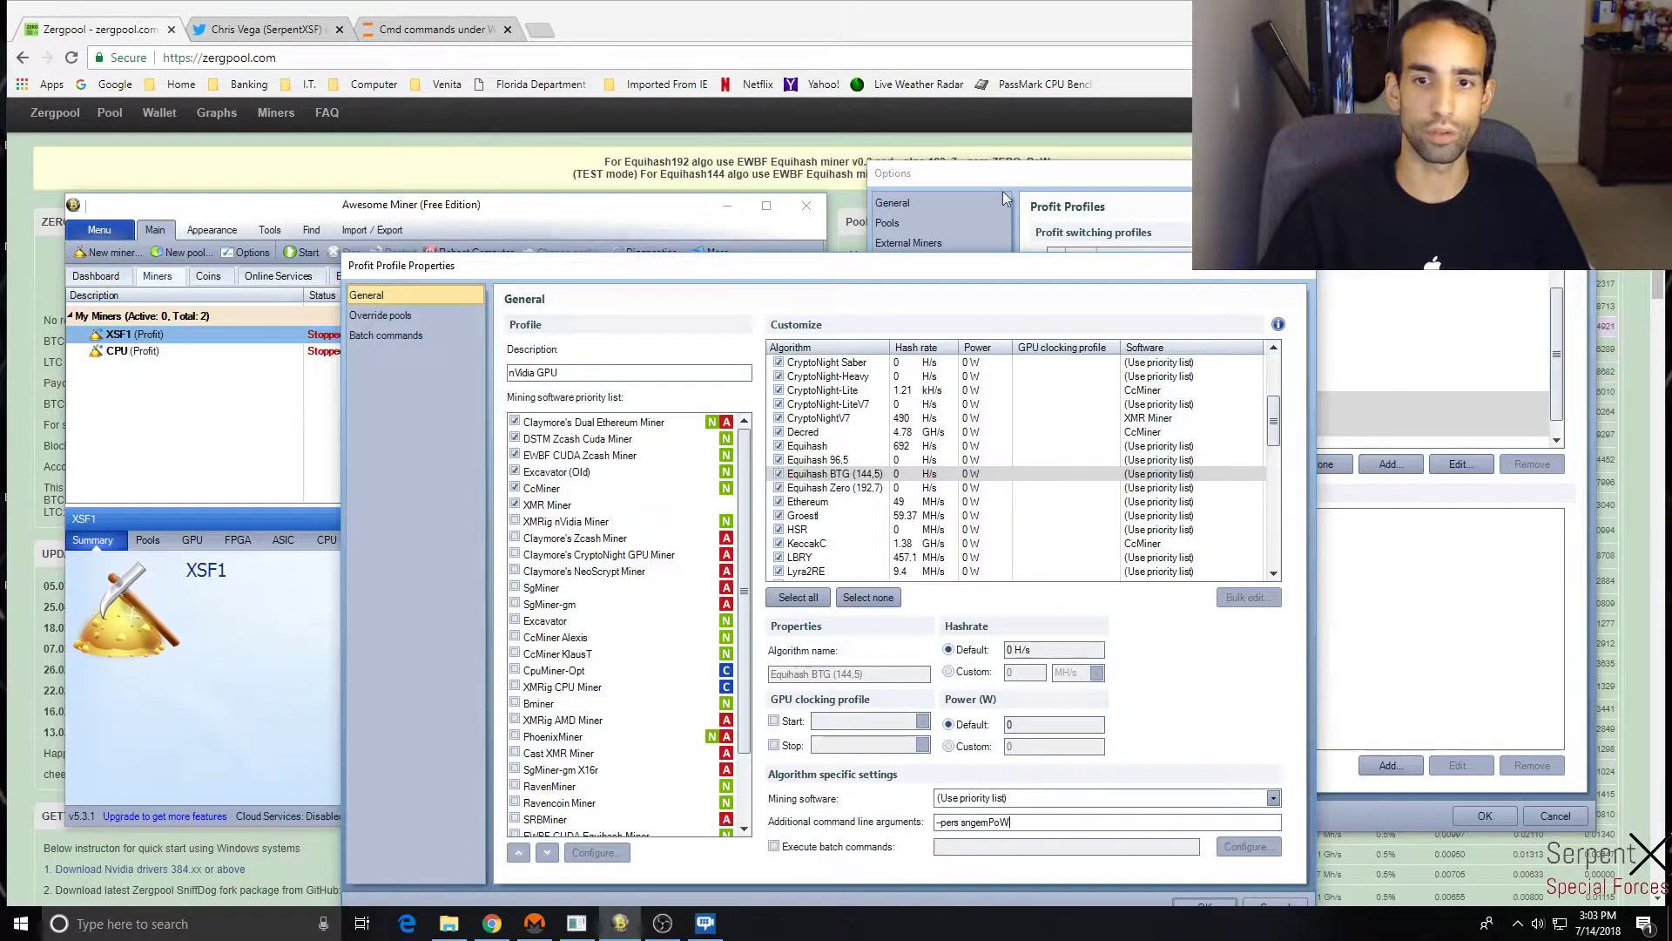
{"action": "left_click_drag", "start_coordinate": [1015, 265], "coordinate": [996, 176]}
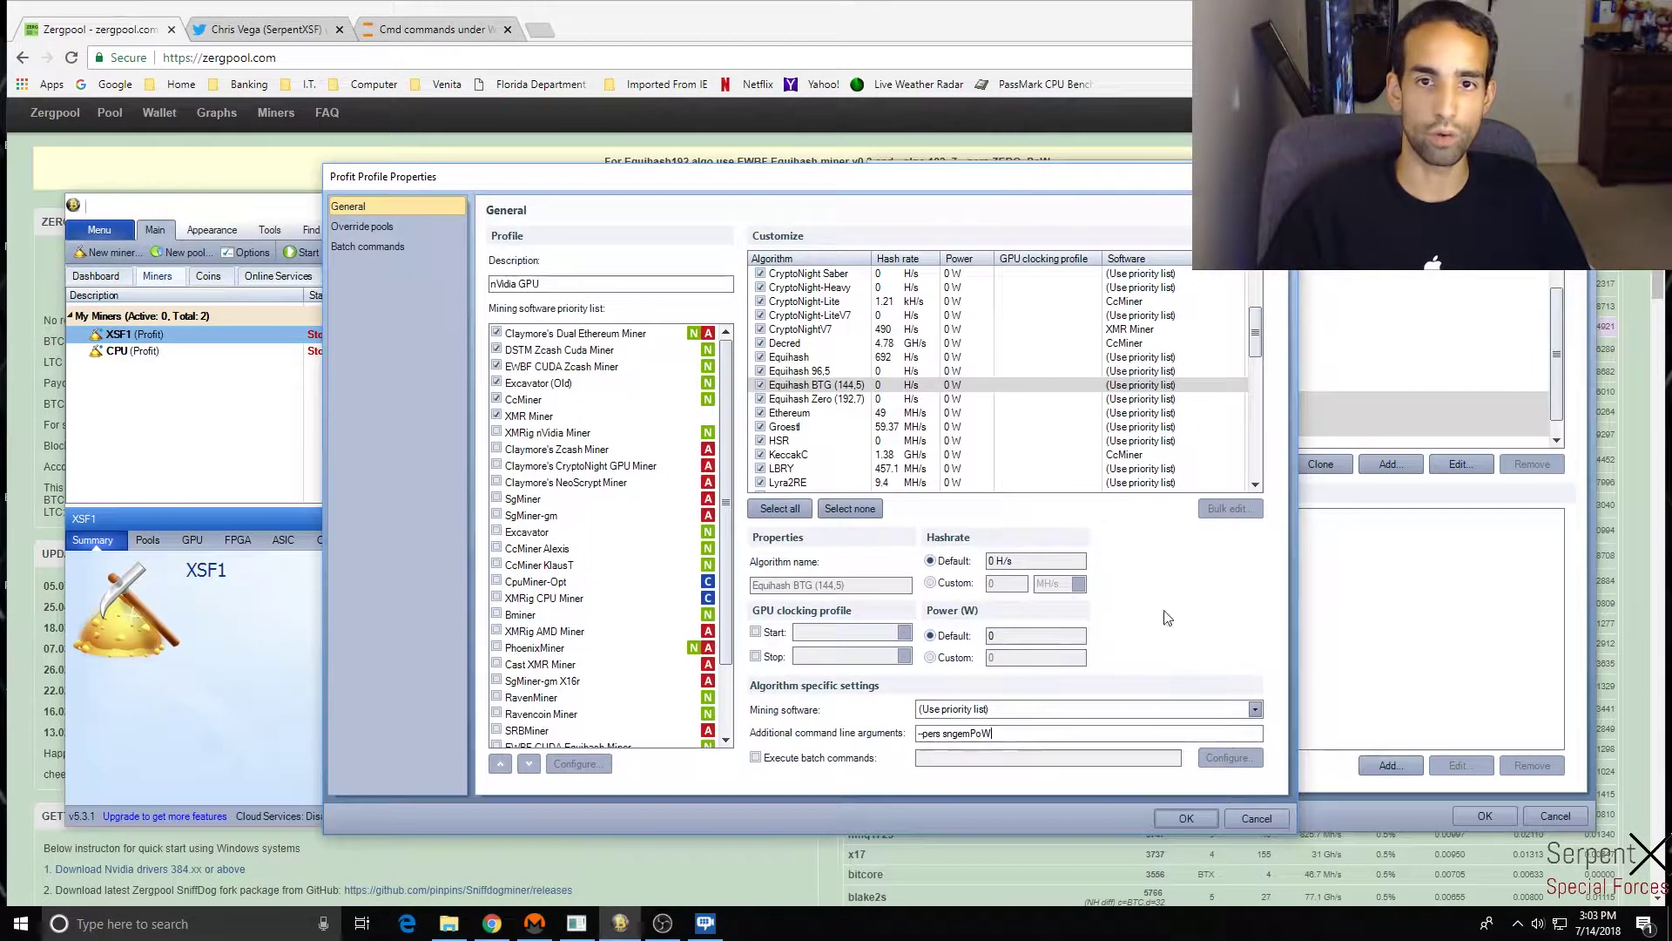
{"action": "left_click", "coordinate": [1186, 819]}
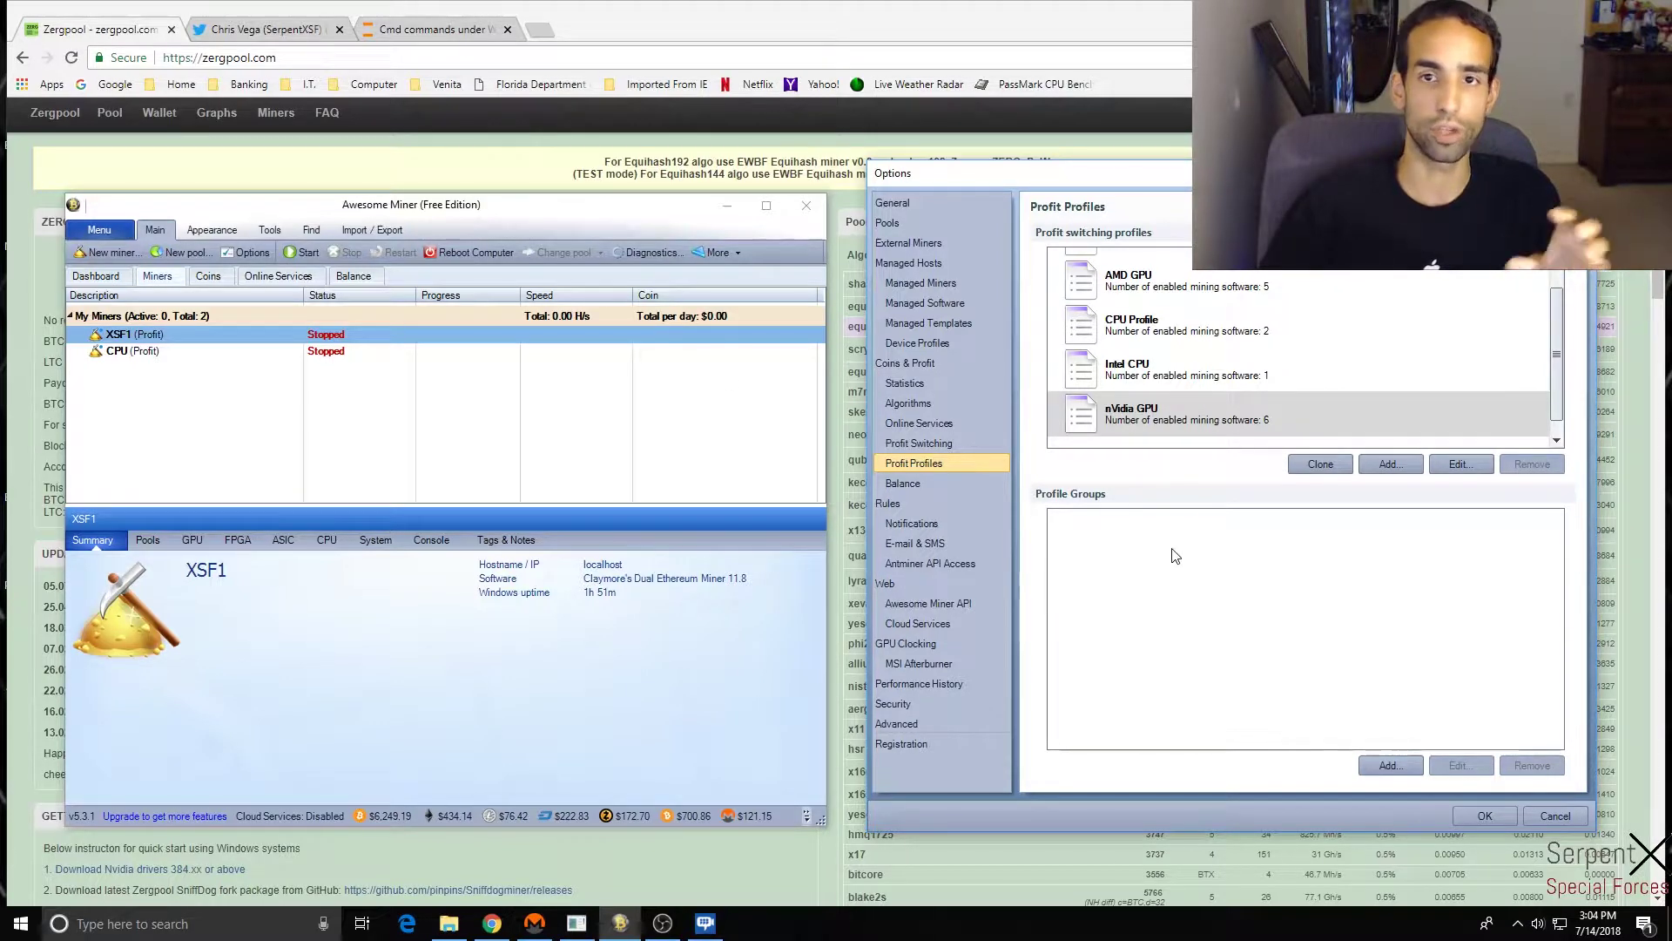
{"action": "left_click", "coordinate": [1457, 465]}
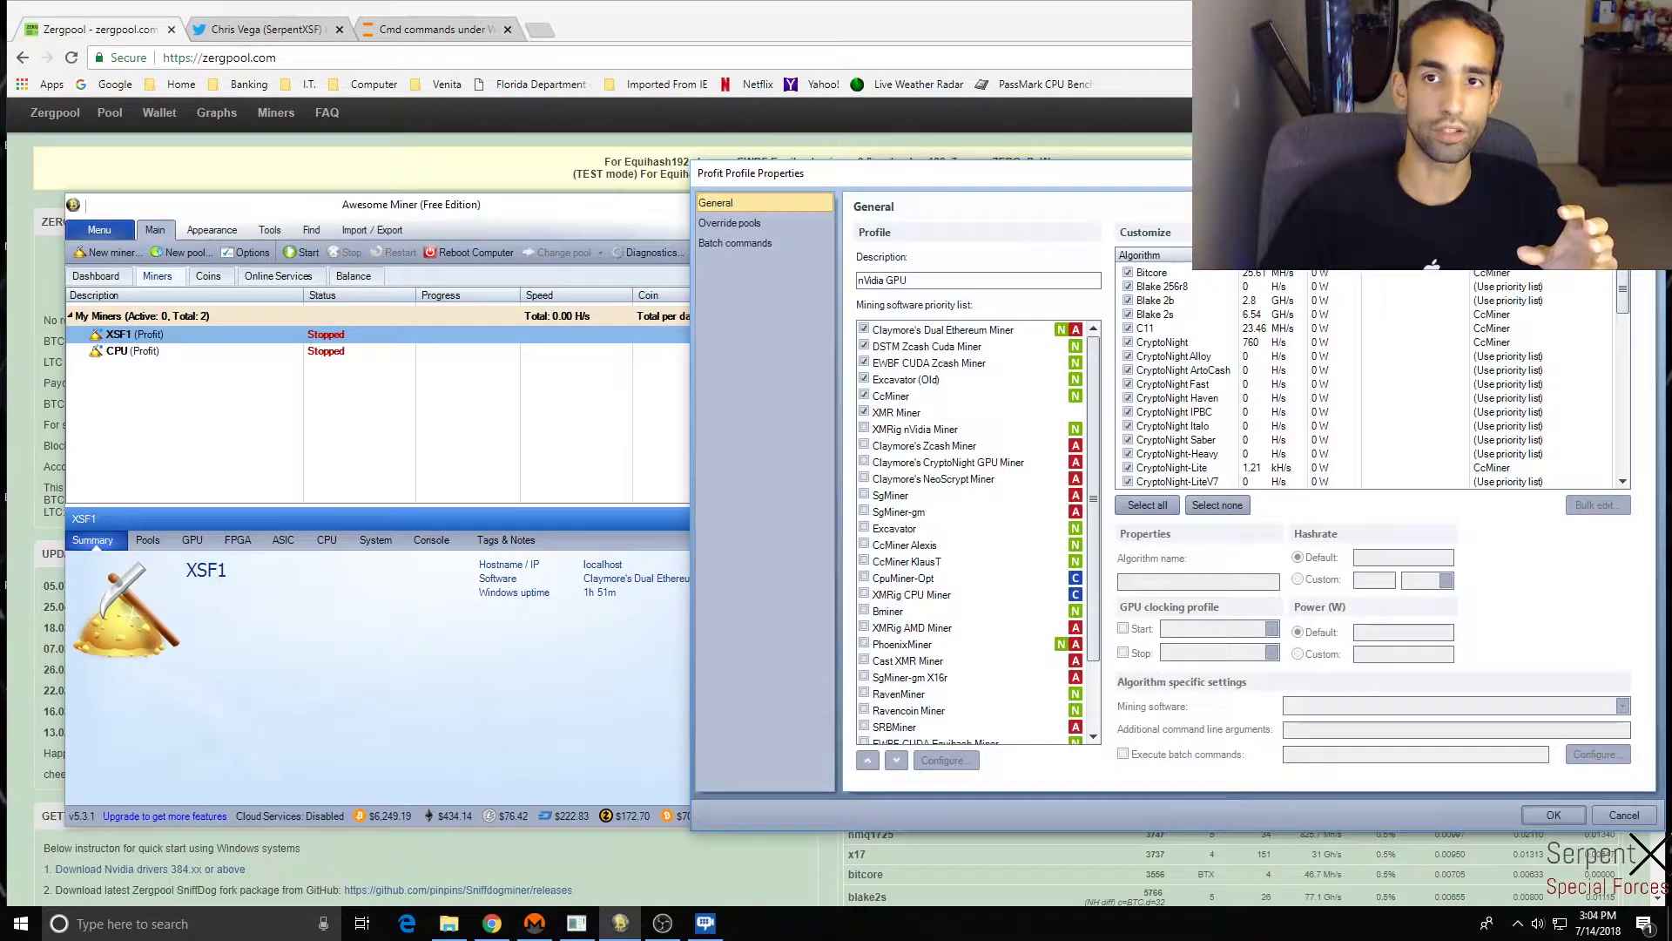
- Move the profile dialog left and select EWBF CUDA Zcash Miner in the priority list
{"action": "left_click_drag", "start_coordinate": [1326, 186], "coordinate": [1001, 182]}
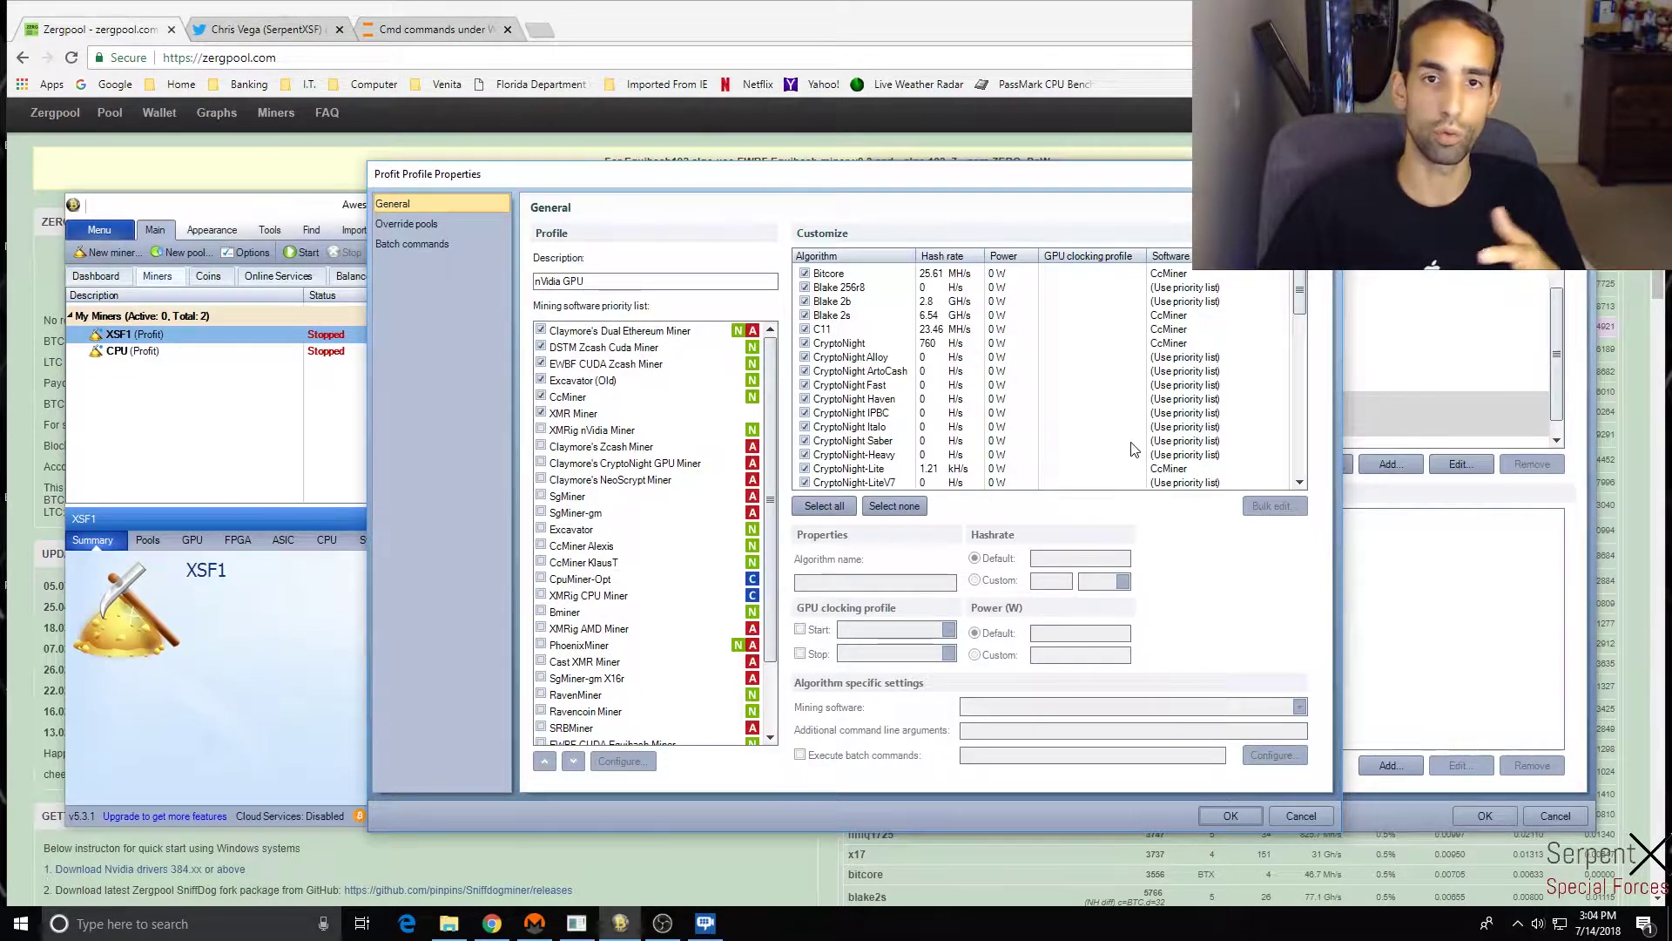
{"action": "scroll", "coordinate": [1133, 449], "scroll_direction": "down", "scroll_amount": 2}
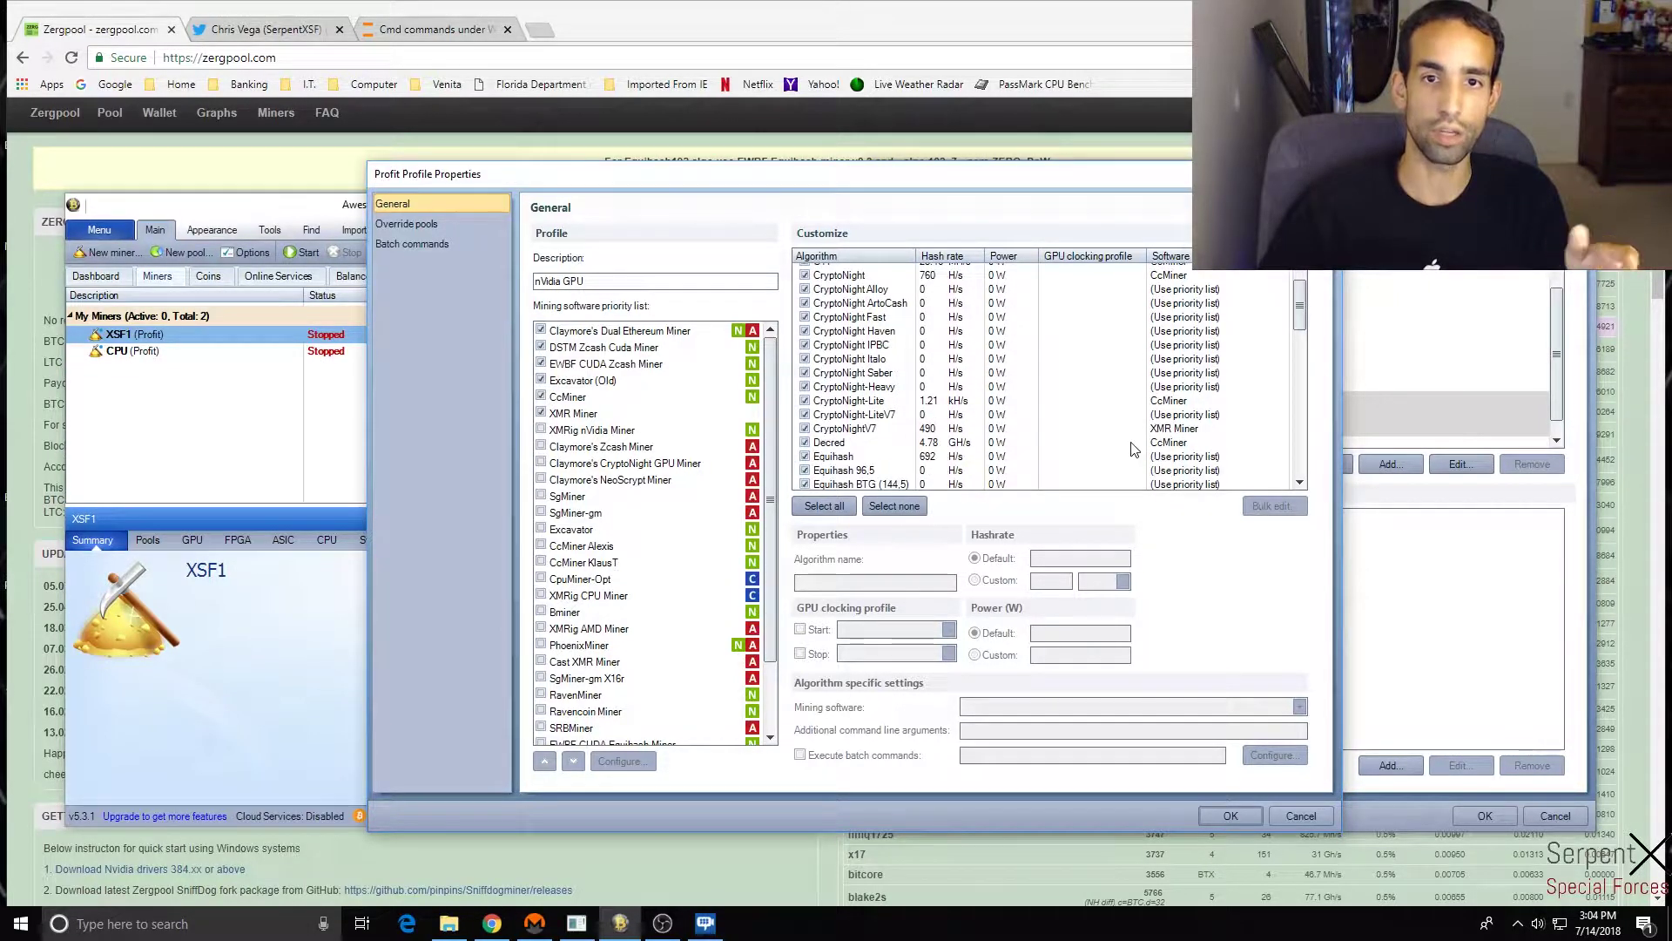
{"action": "scroll", "coordinate": [1133, 448], "scroll_direction": "down", "scroll_amount": 1}
{"action": "scroll", "coordinate": [1133, 448], "scroll_direction": "up", "scroll_amount": 3}
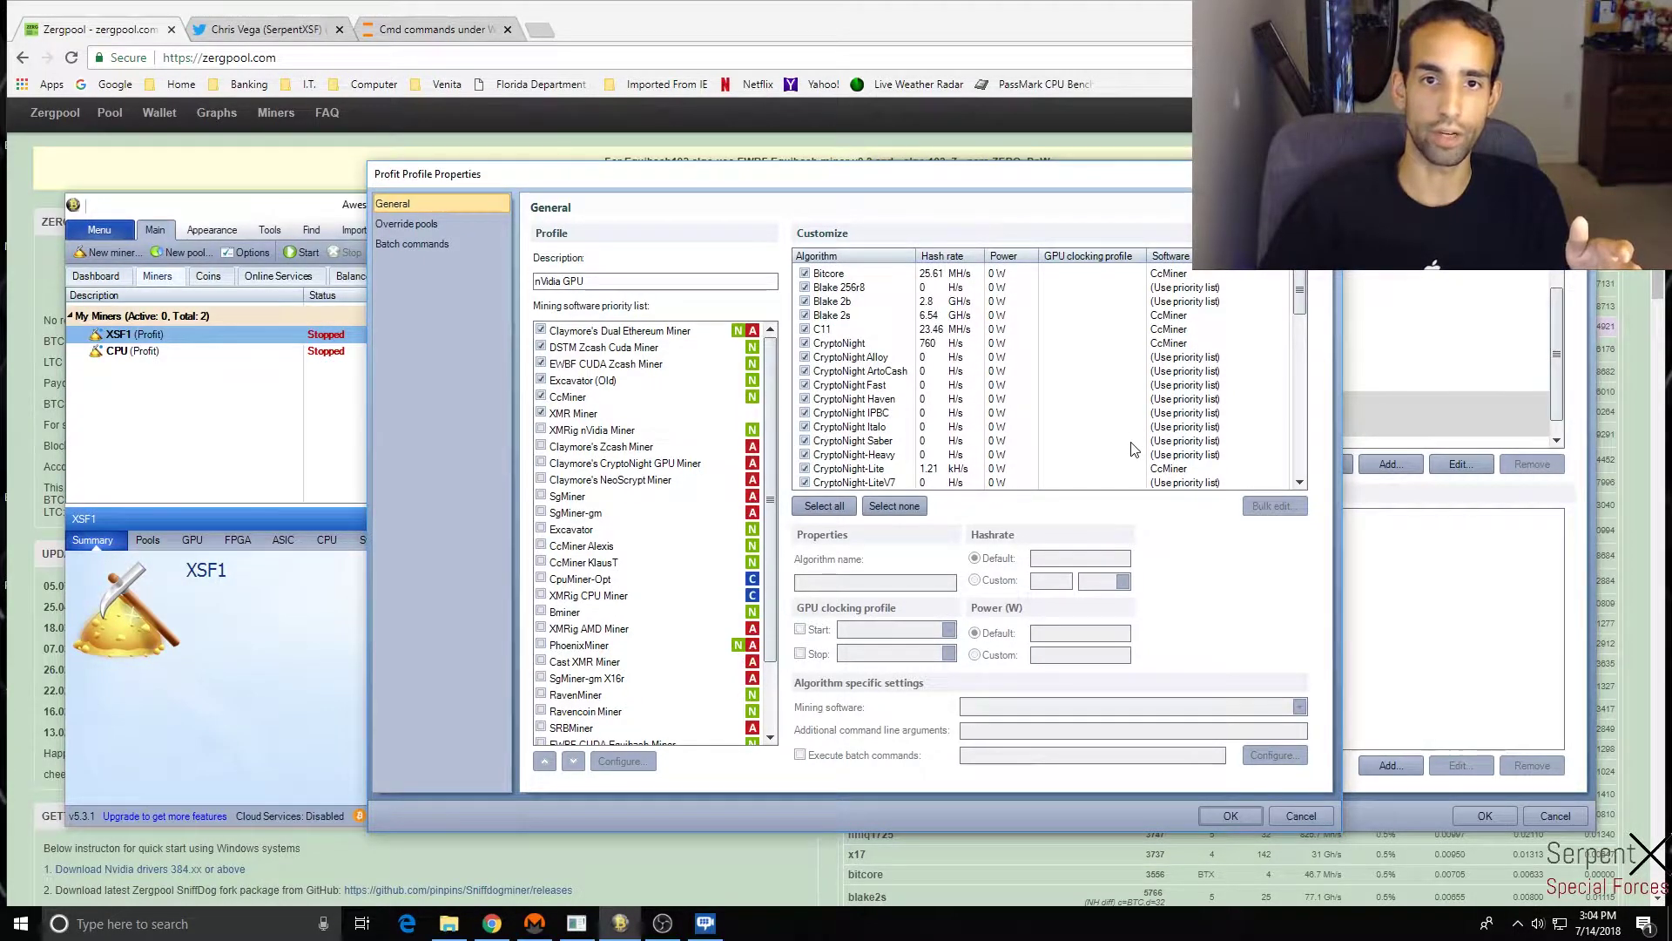
{"action": "scroll", "coordinate": [1131, 449], "scroll_direction": "down", "scroll_amount": 1}
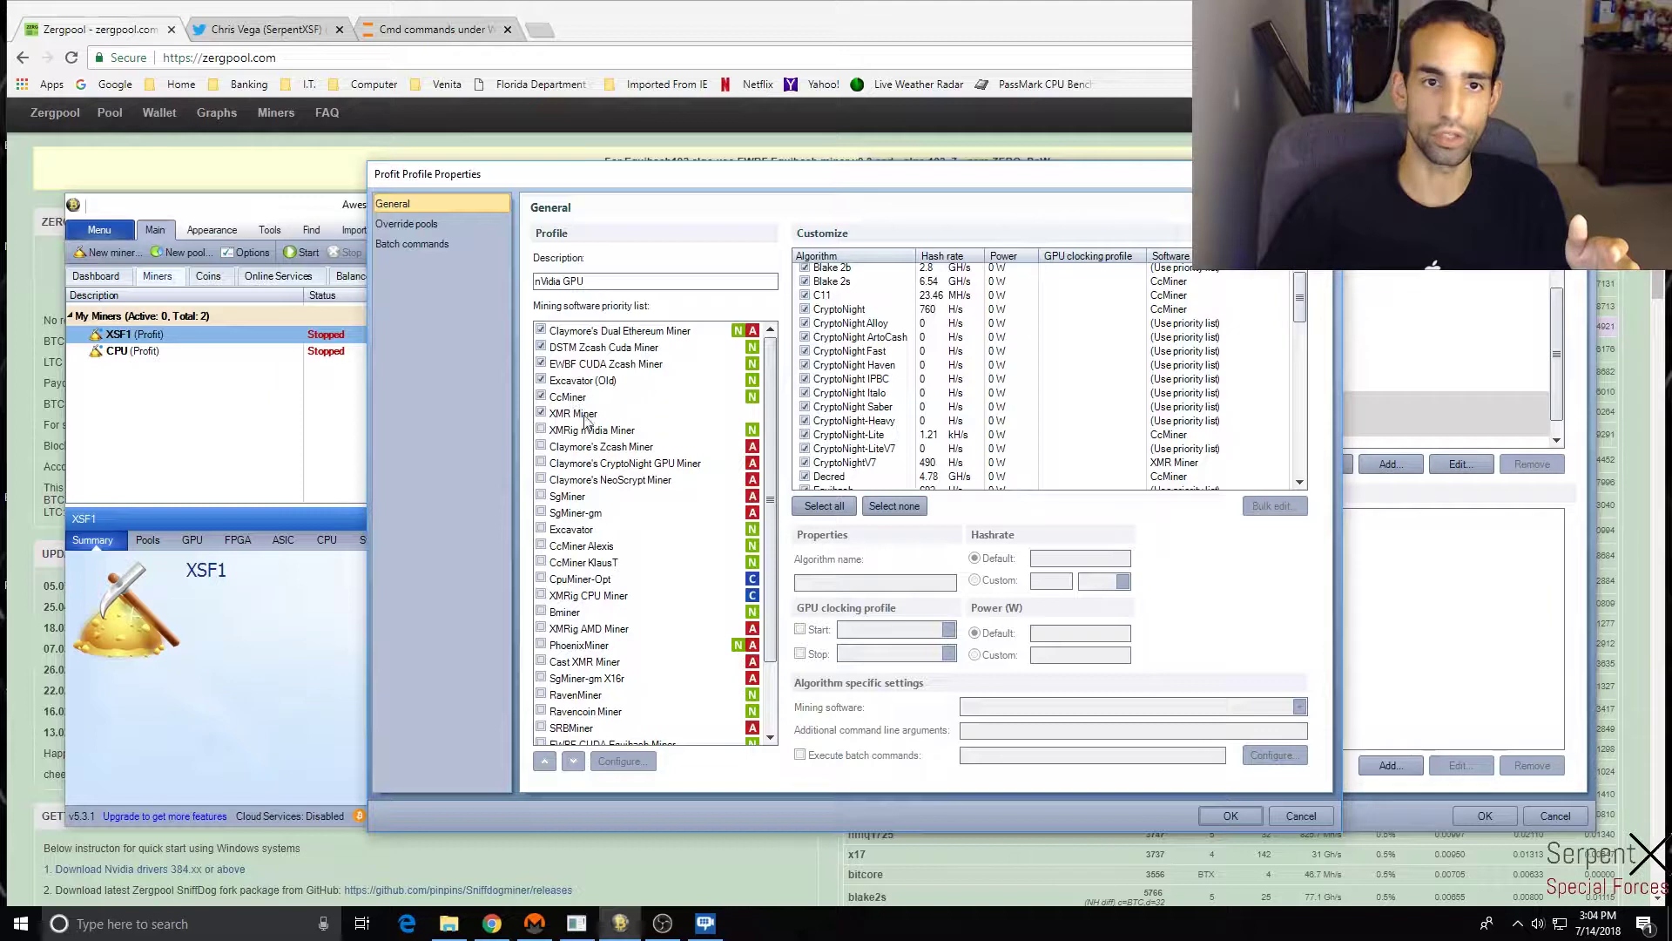
{"action": "left_click", "coordinate": [600, 365]}
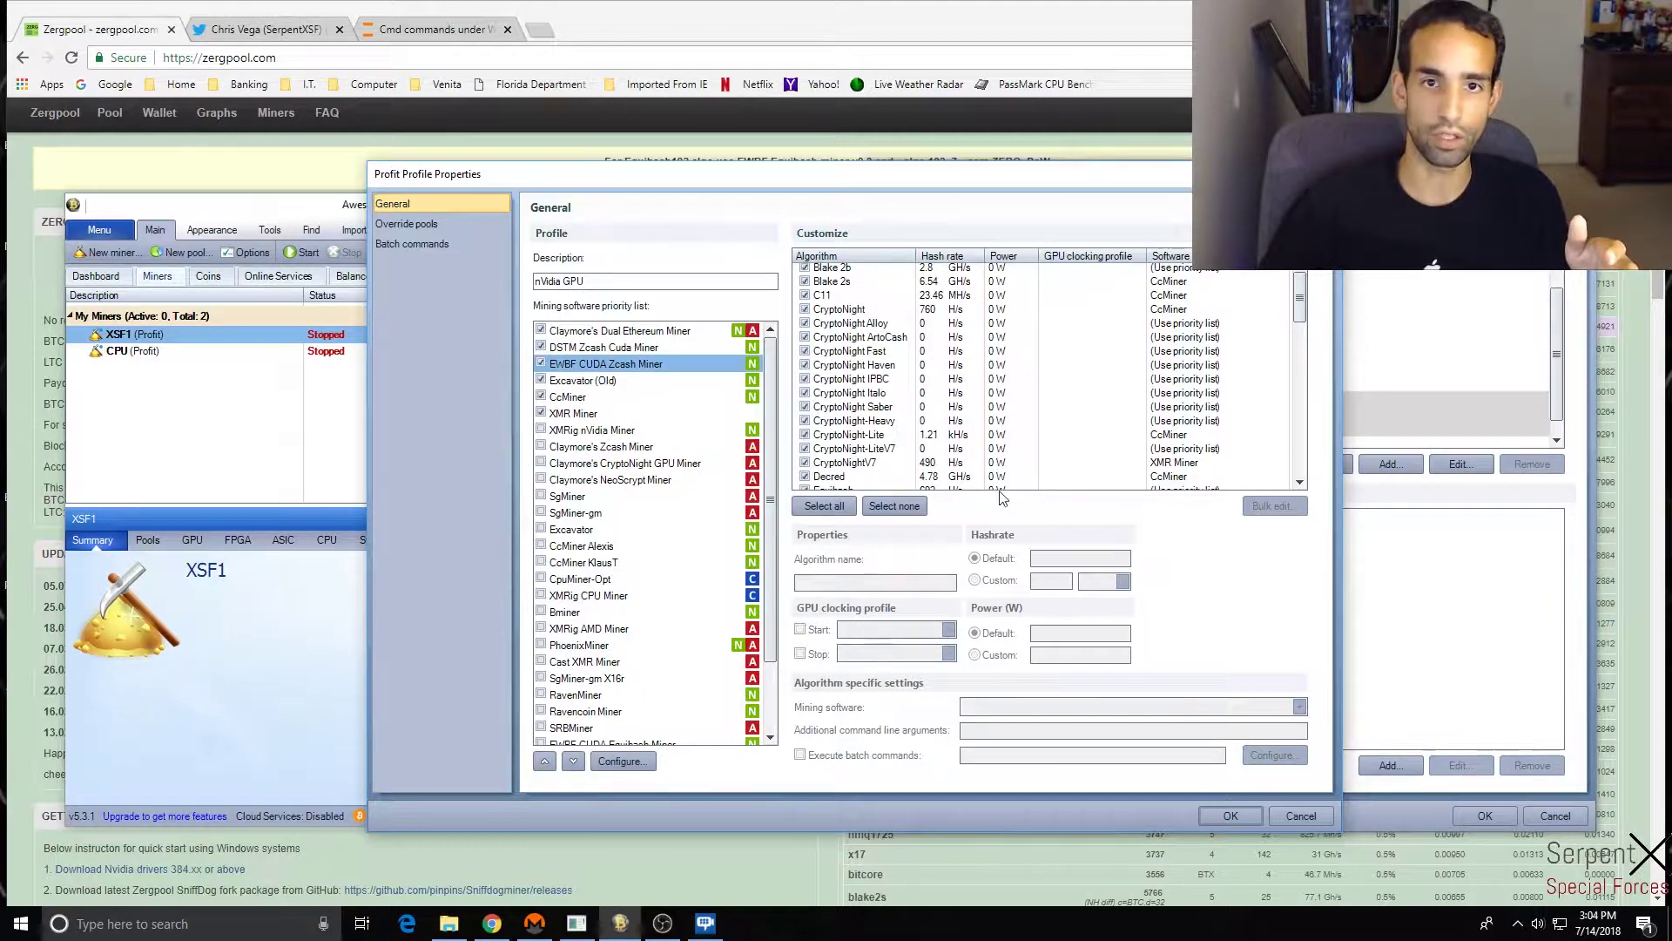
- Look over the CryptoNight Saber, Lite and LiteV7 settings, then show Equihash's mining software choices
{"action": "left_click", "coordinate": [897, 410]}
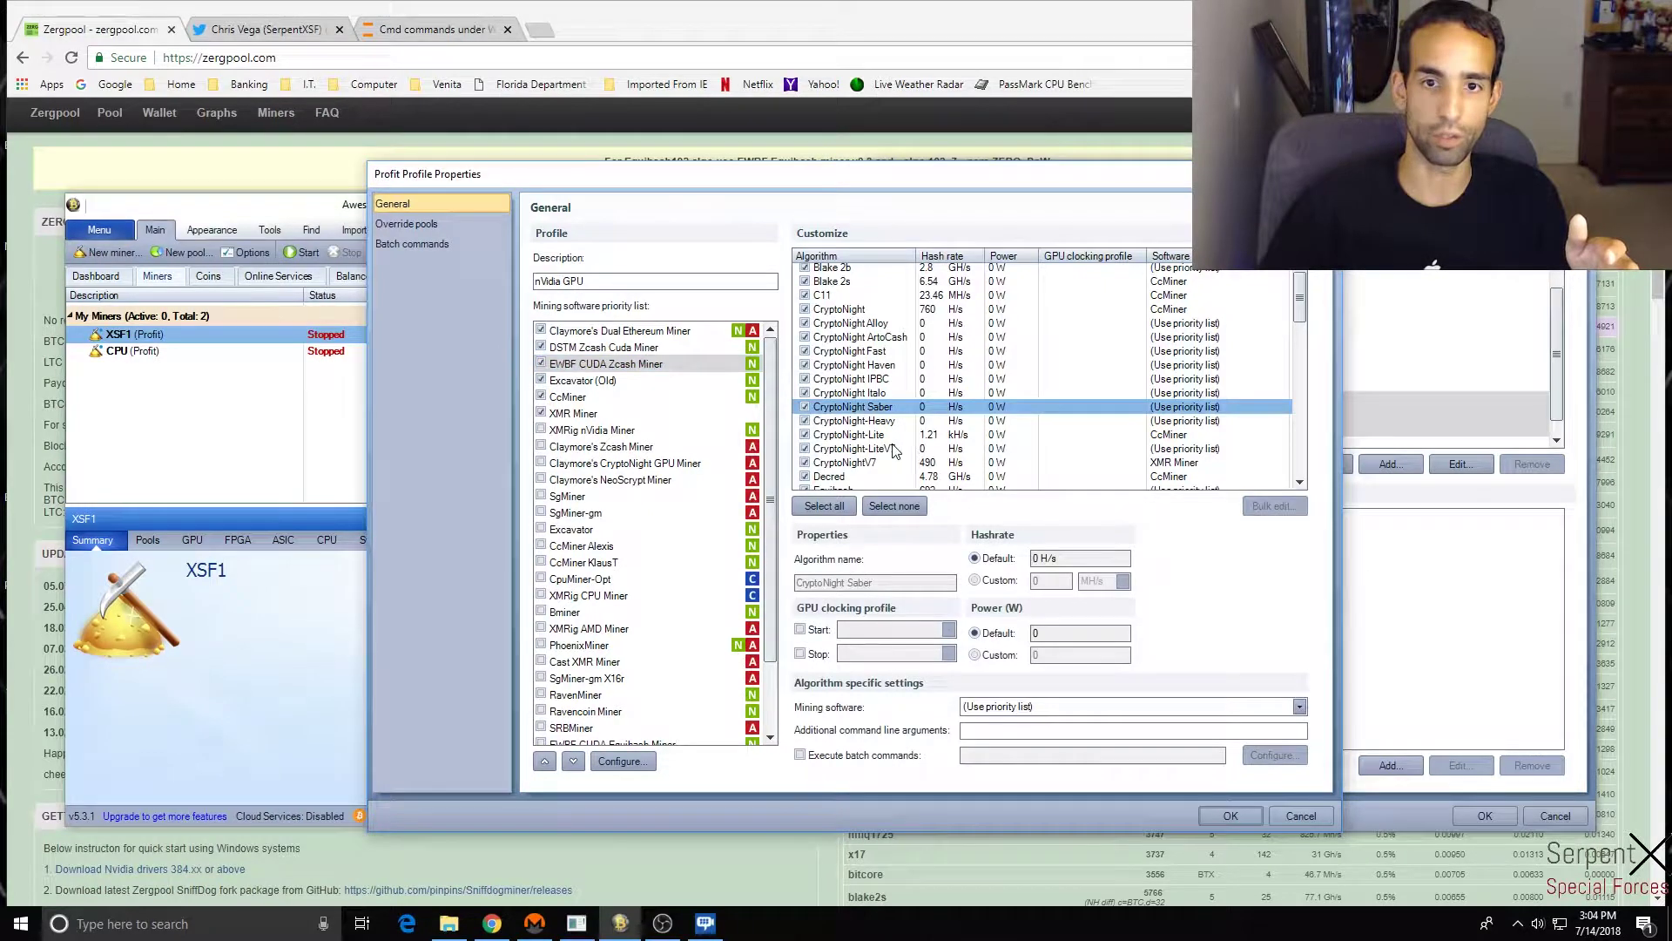
{"action": "left_click", "coordinate": [906, 435]}
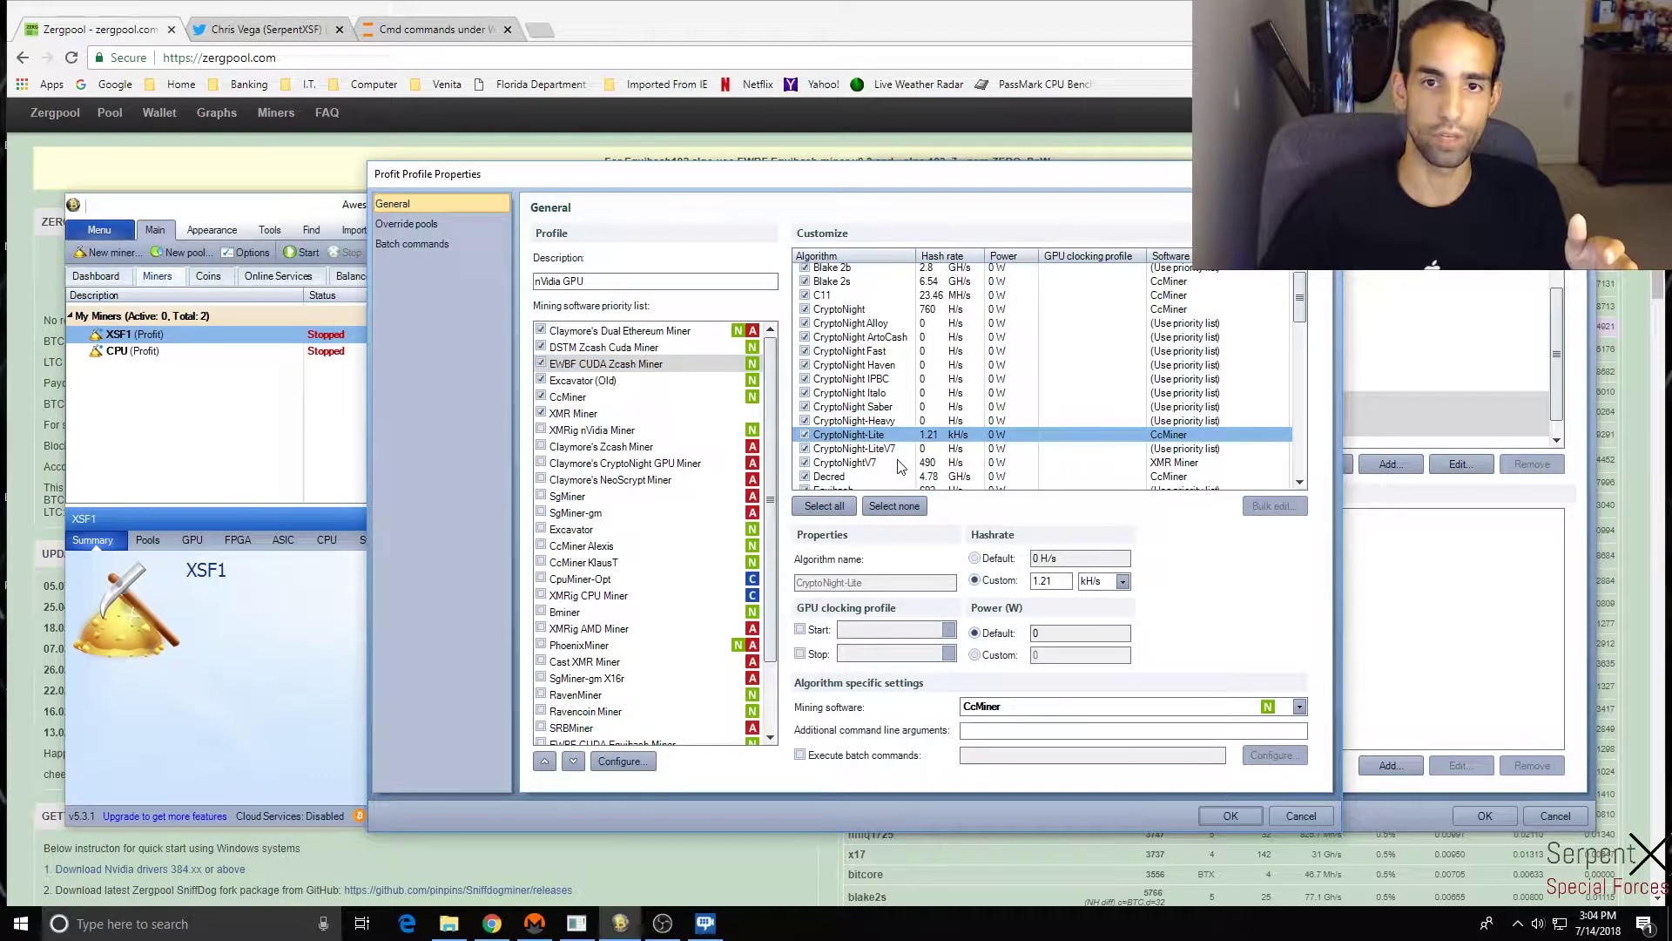
{"action": "left_click", "coordinate": [901, 448]}
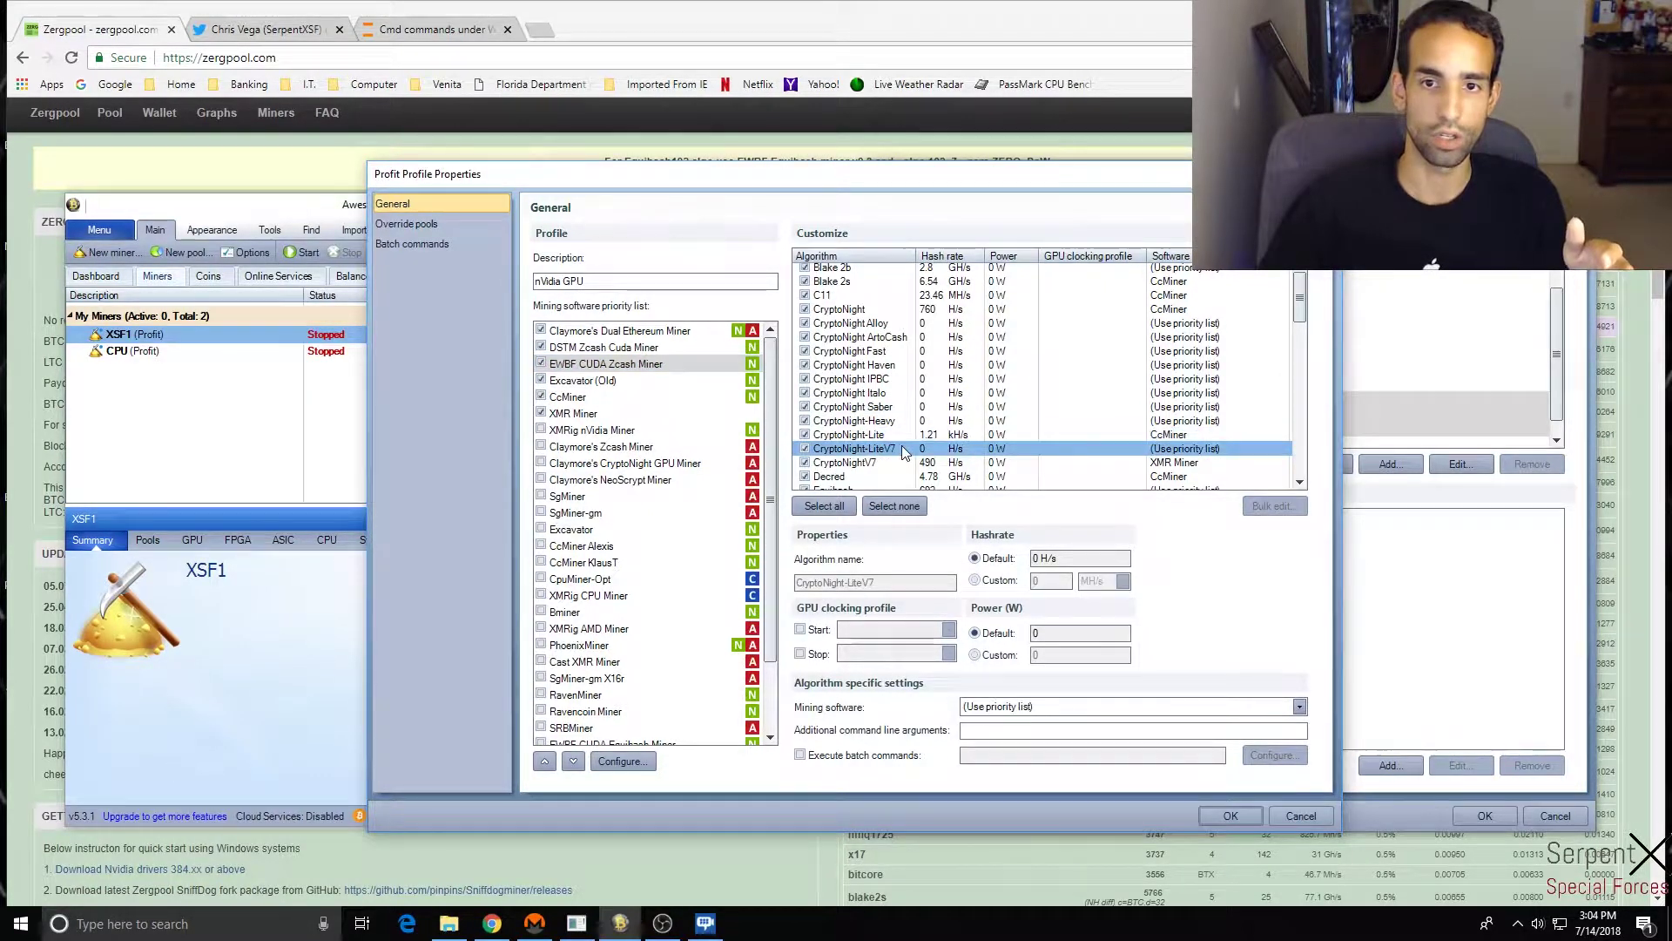
{"action": "left_click", "coordinate": [997, 733]}
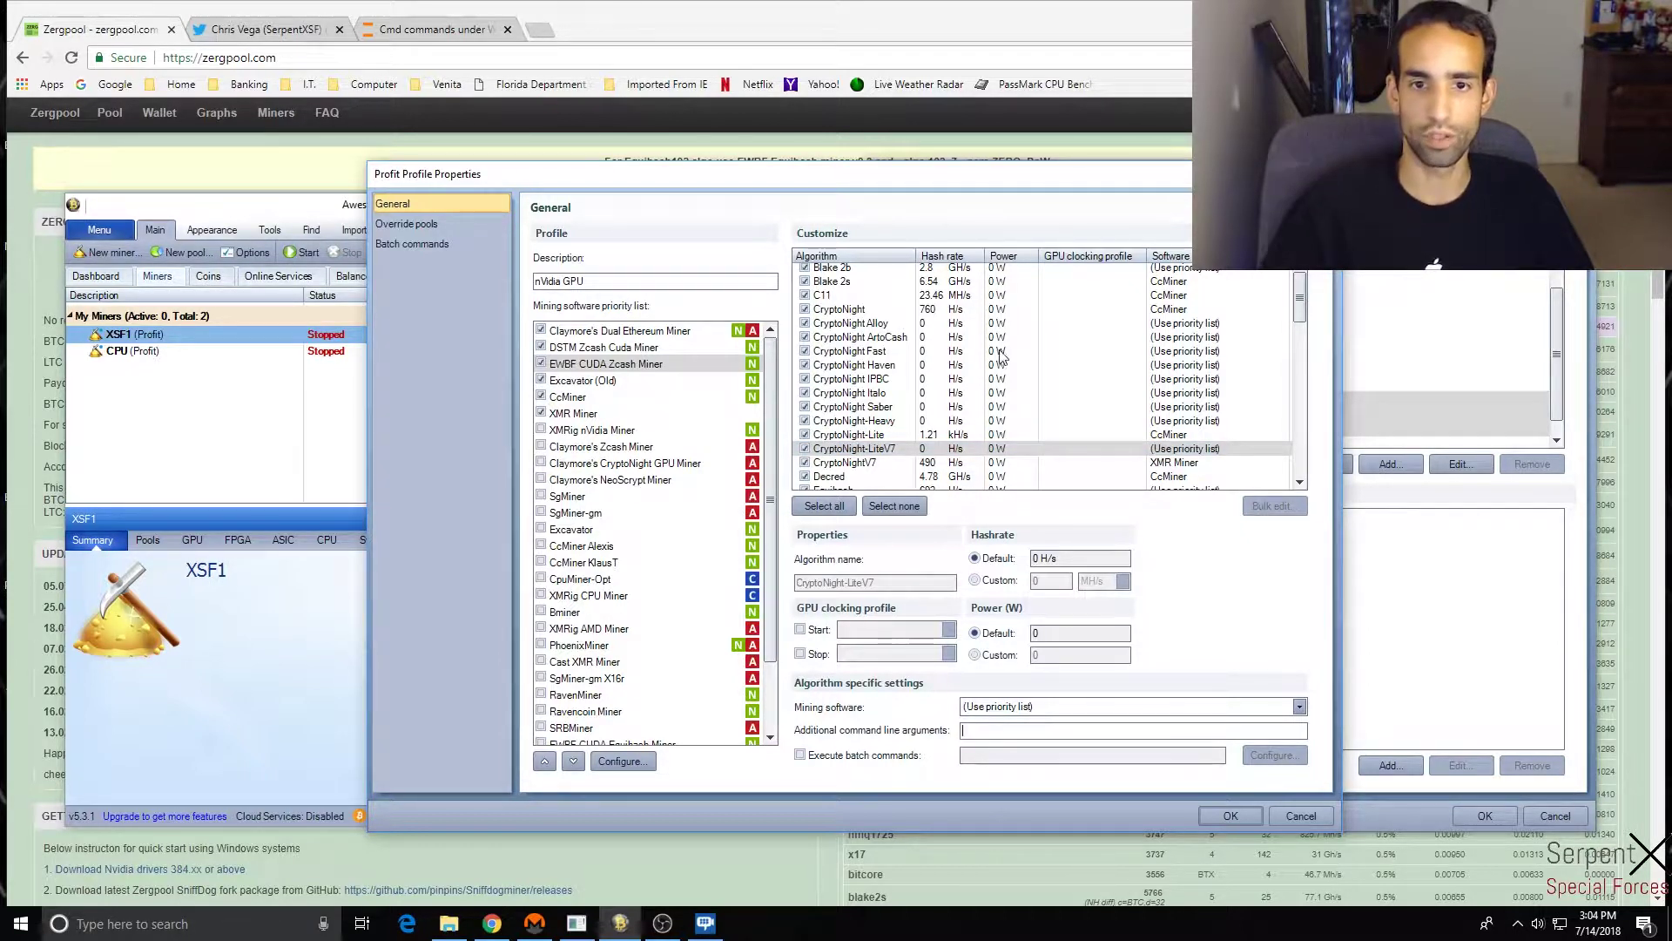
{"action": "scroll", "coordinate": [999, 357], "scroll_direction": "down", "scroll_amount": 4}
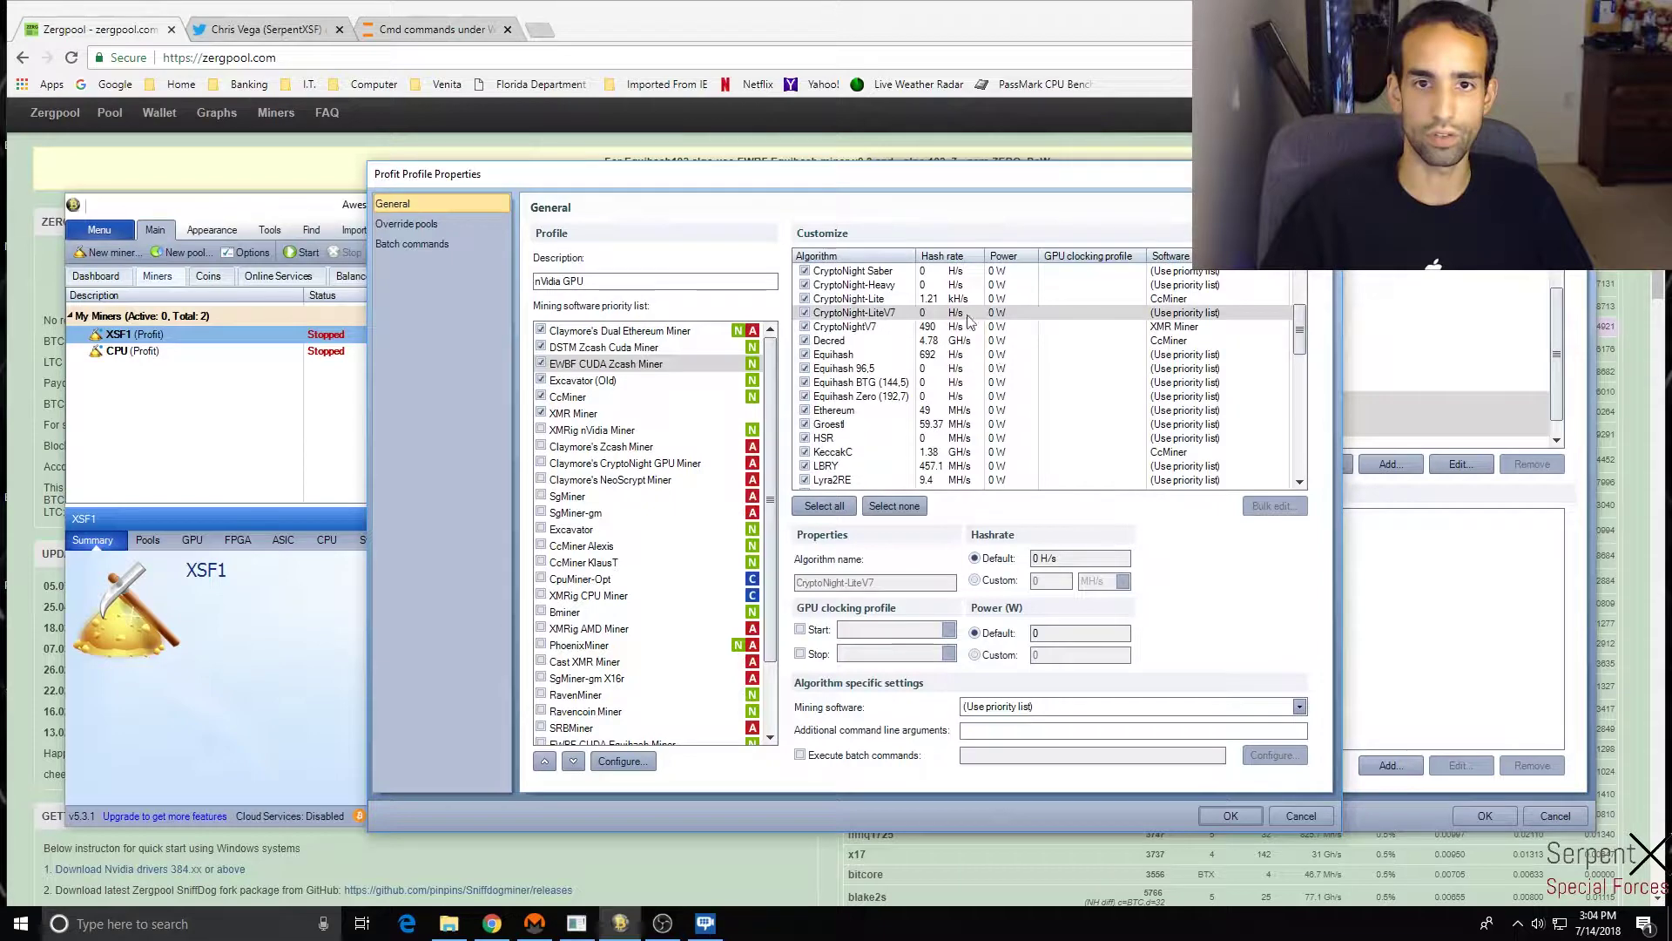
{"action": "left_click", "coordinate": [874, 357]}
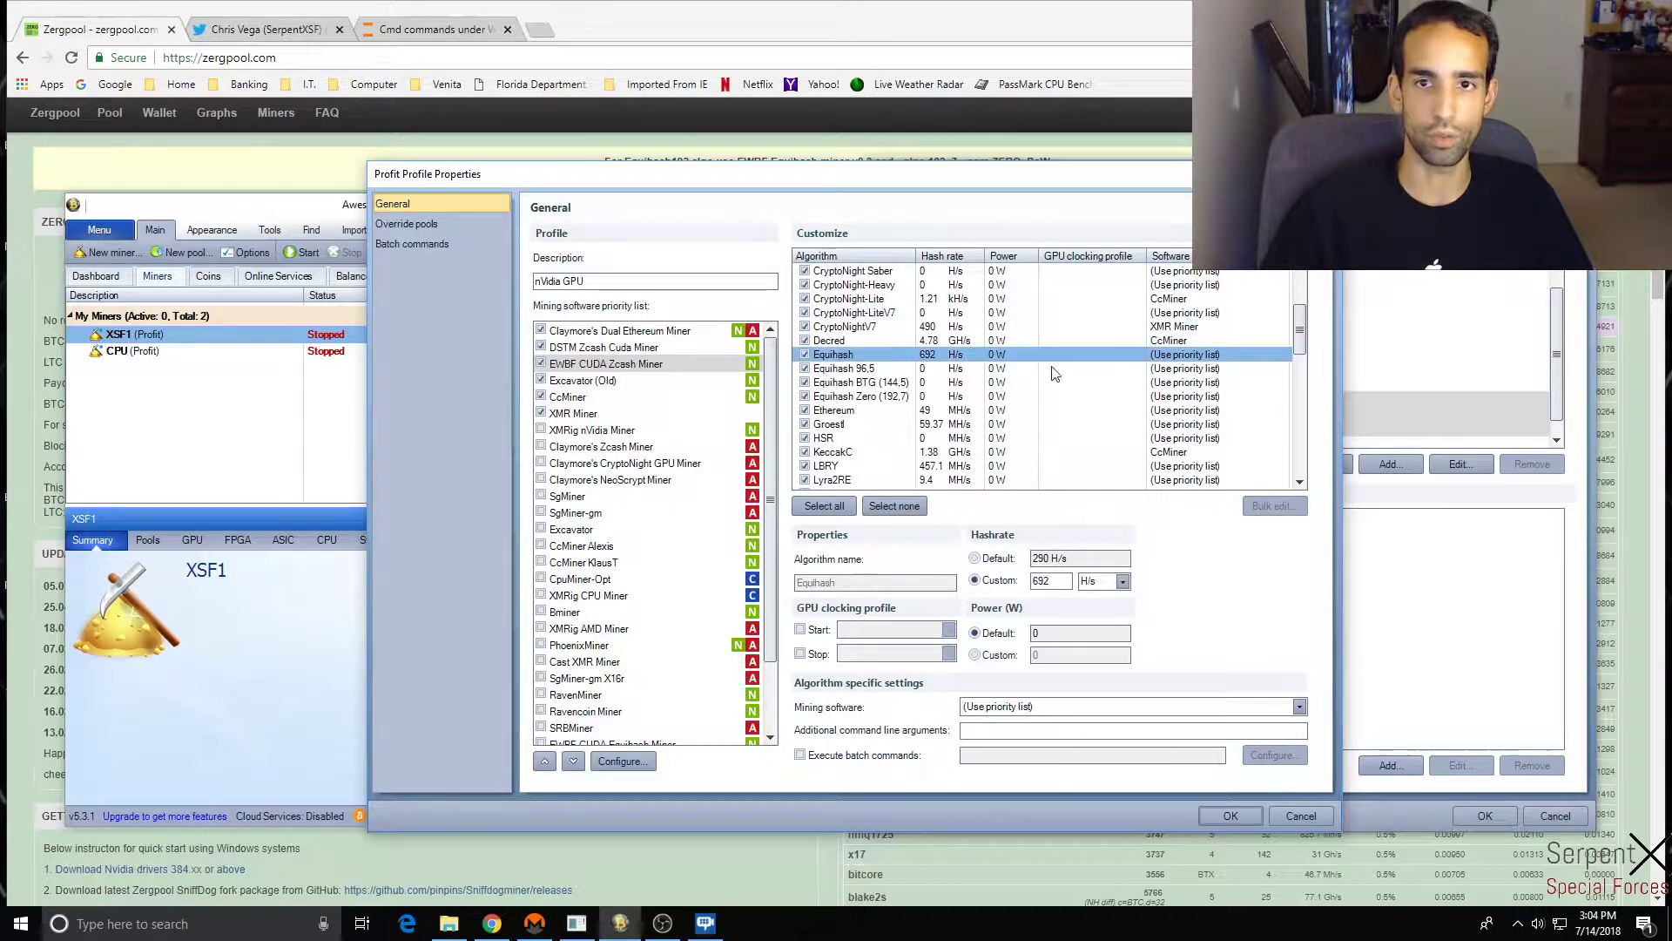
{"action": "left_click", "coordinate": [1300, 707]}
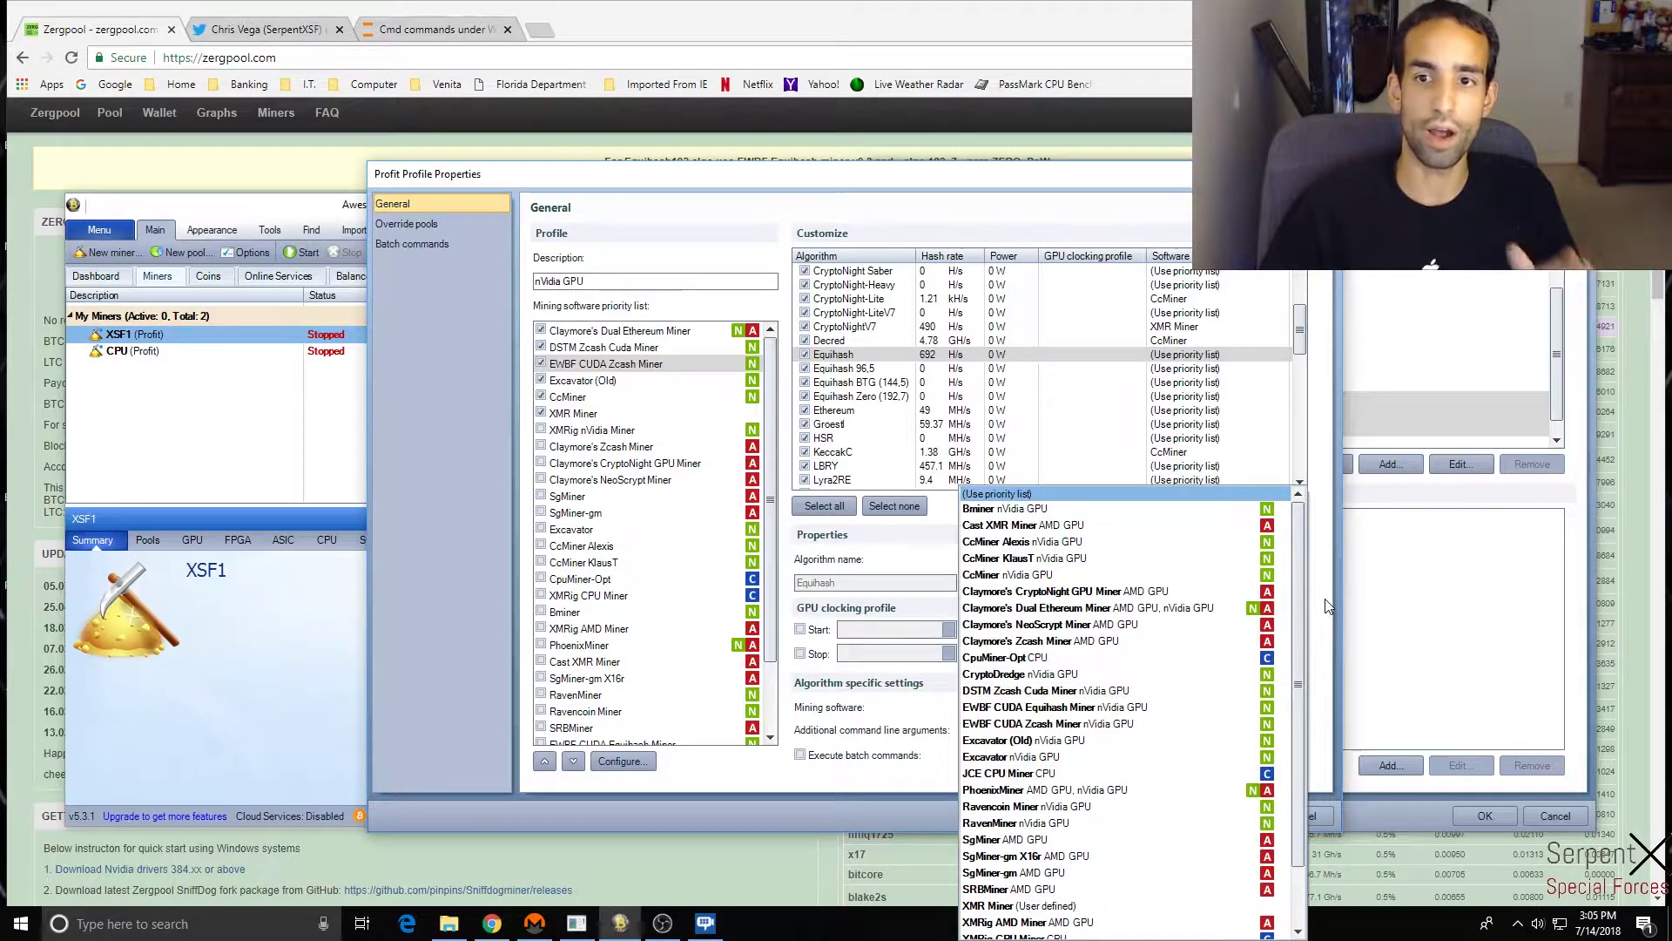
- Assign EWBF CUDA Equihash Miner to Equihash Zero (192,7) and Equihash BTG (144,5)
{"action": "left_click", "coordinate": [1133, 494]}
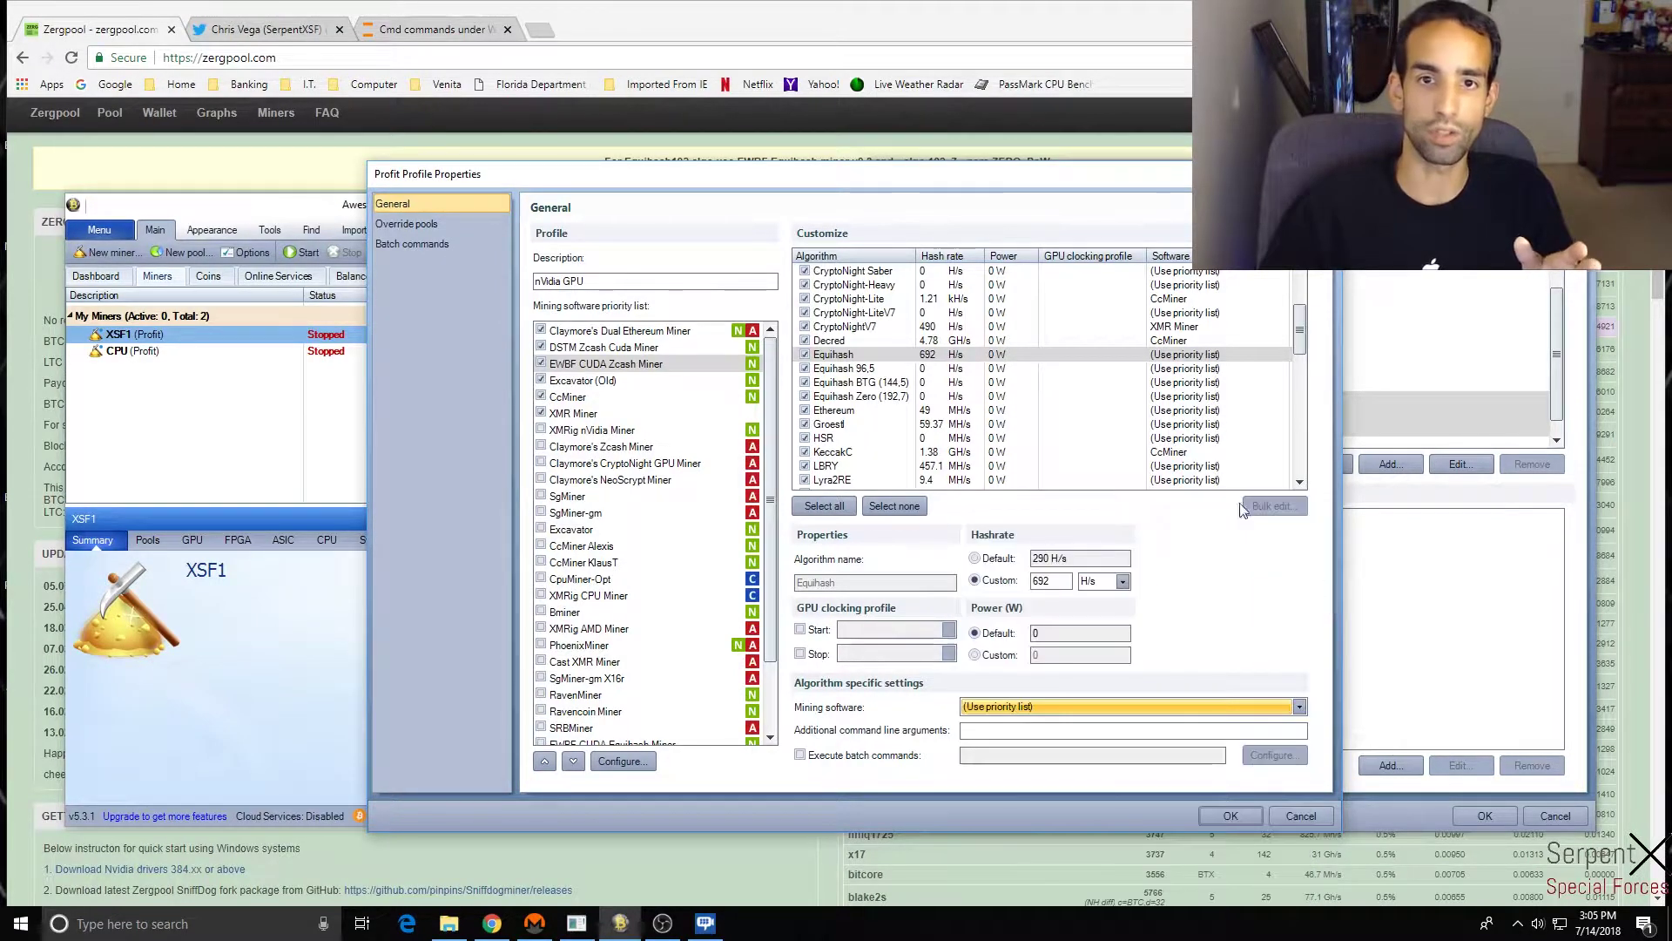
{"action": "left_click", "coordinate": [982, 398]}
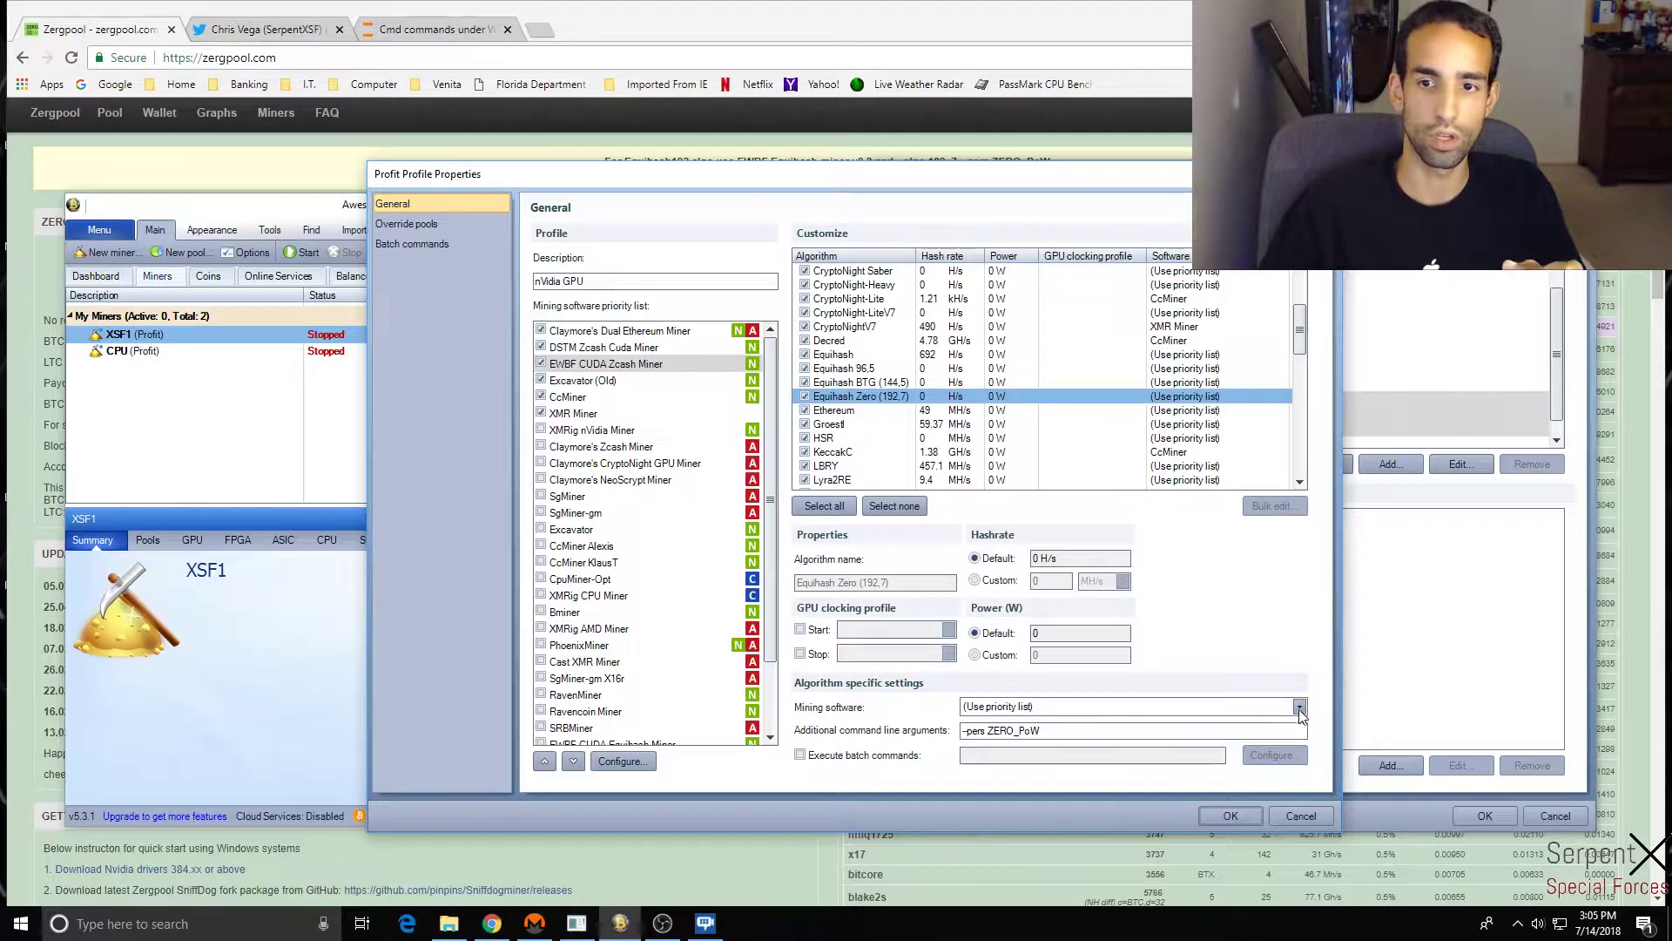
{"action": "left_click", "coordinate": [1298, 708]}
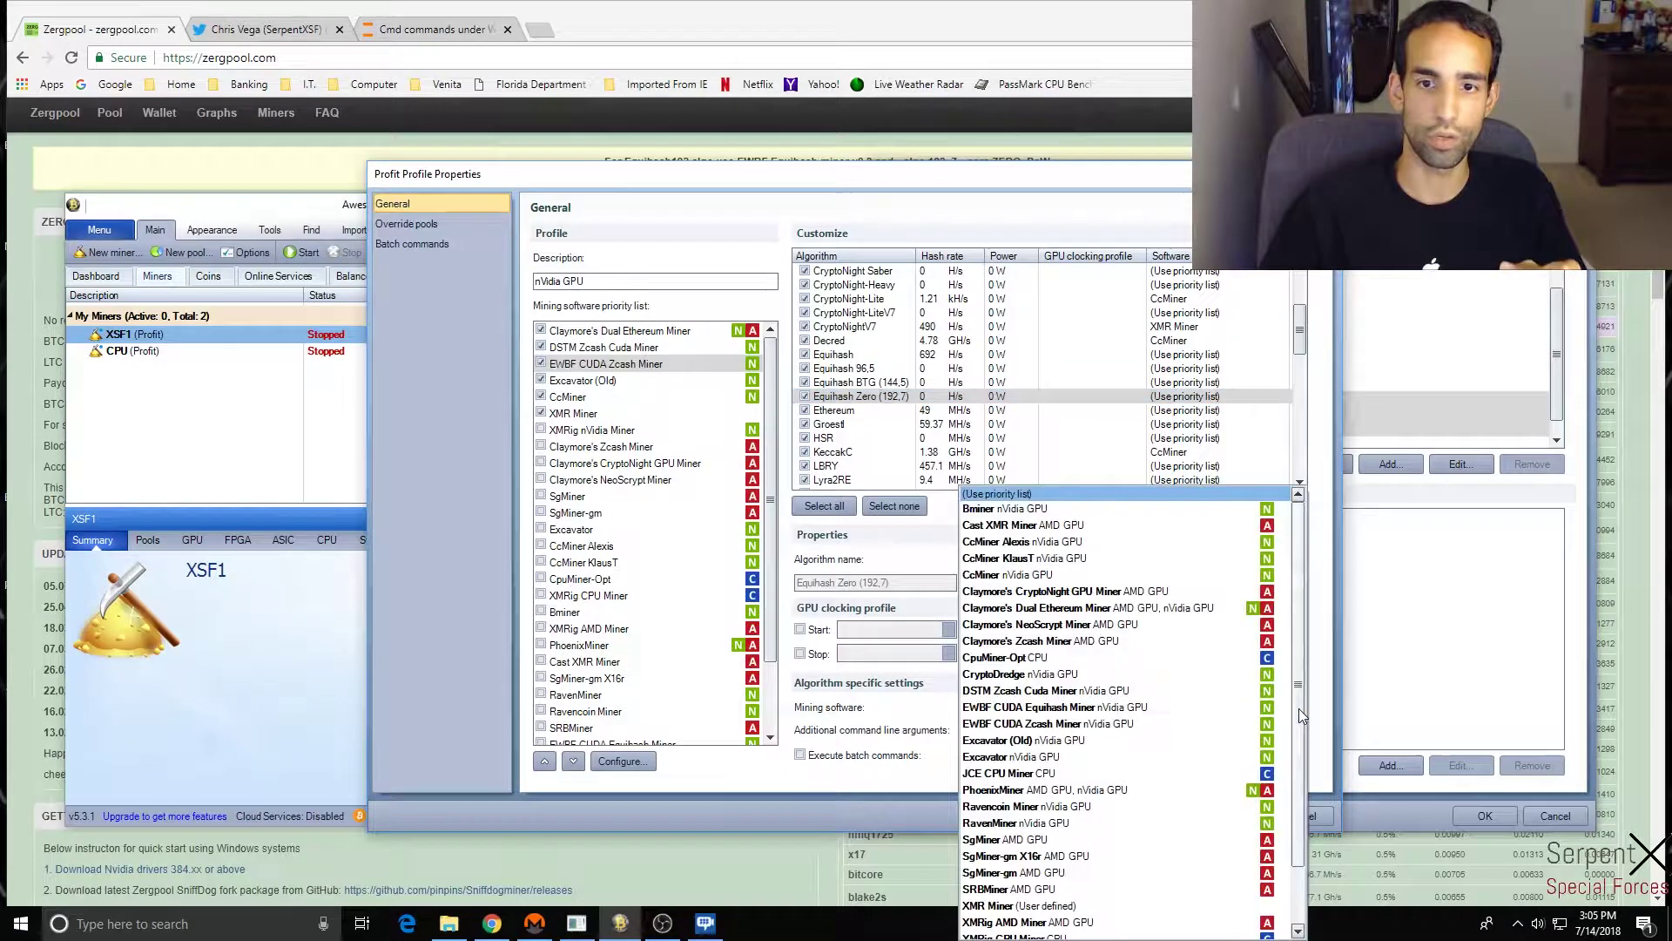
{"action": "left_click", "coordinate": [1201, 713]}
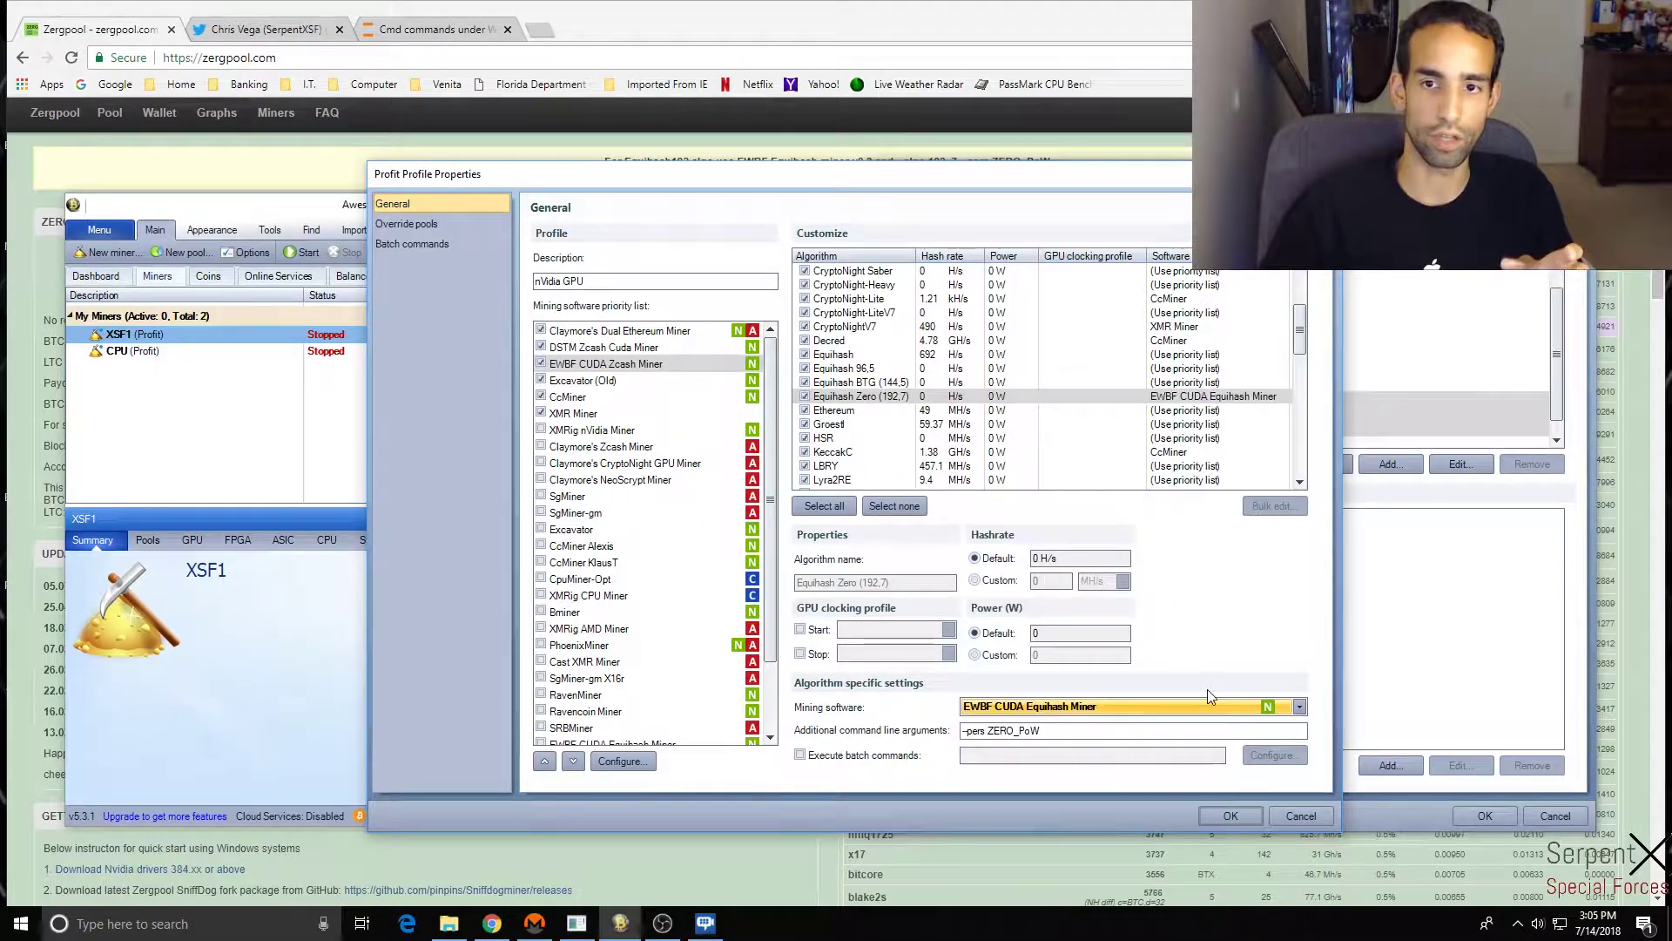
{"action": "left_click", "coordinate": [1202, 385]}
{"action": "left_click", "coordinate": [1299, 707]}
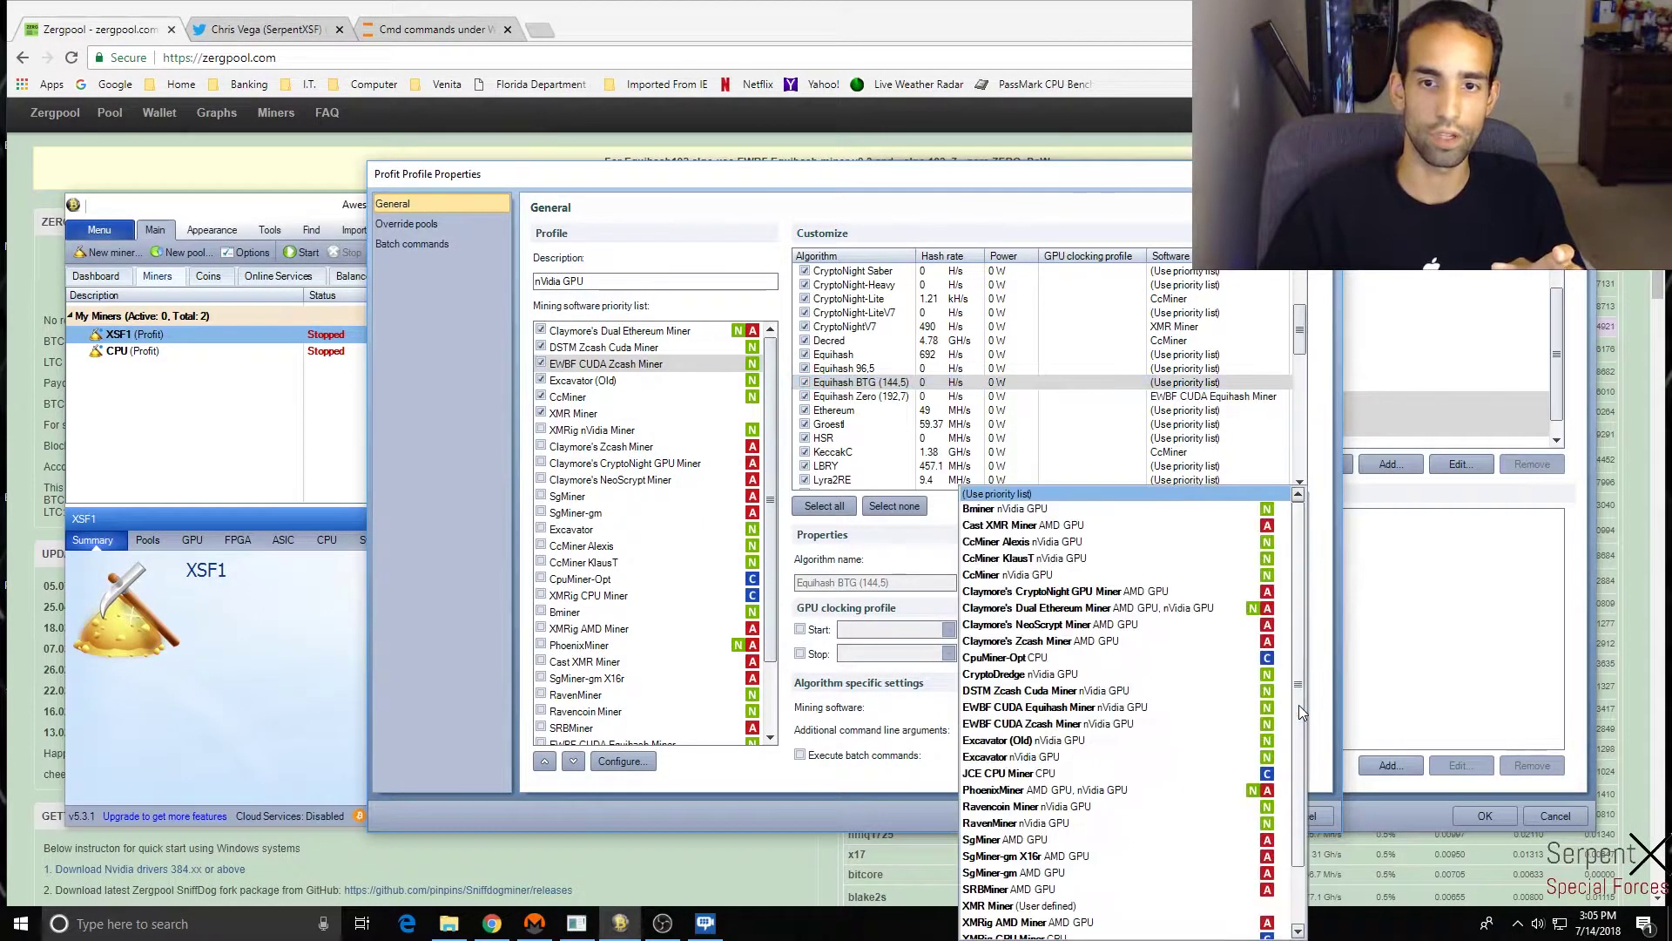
{"action": "left_click", "coordinate": [1223, 707]}
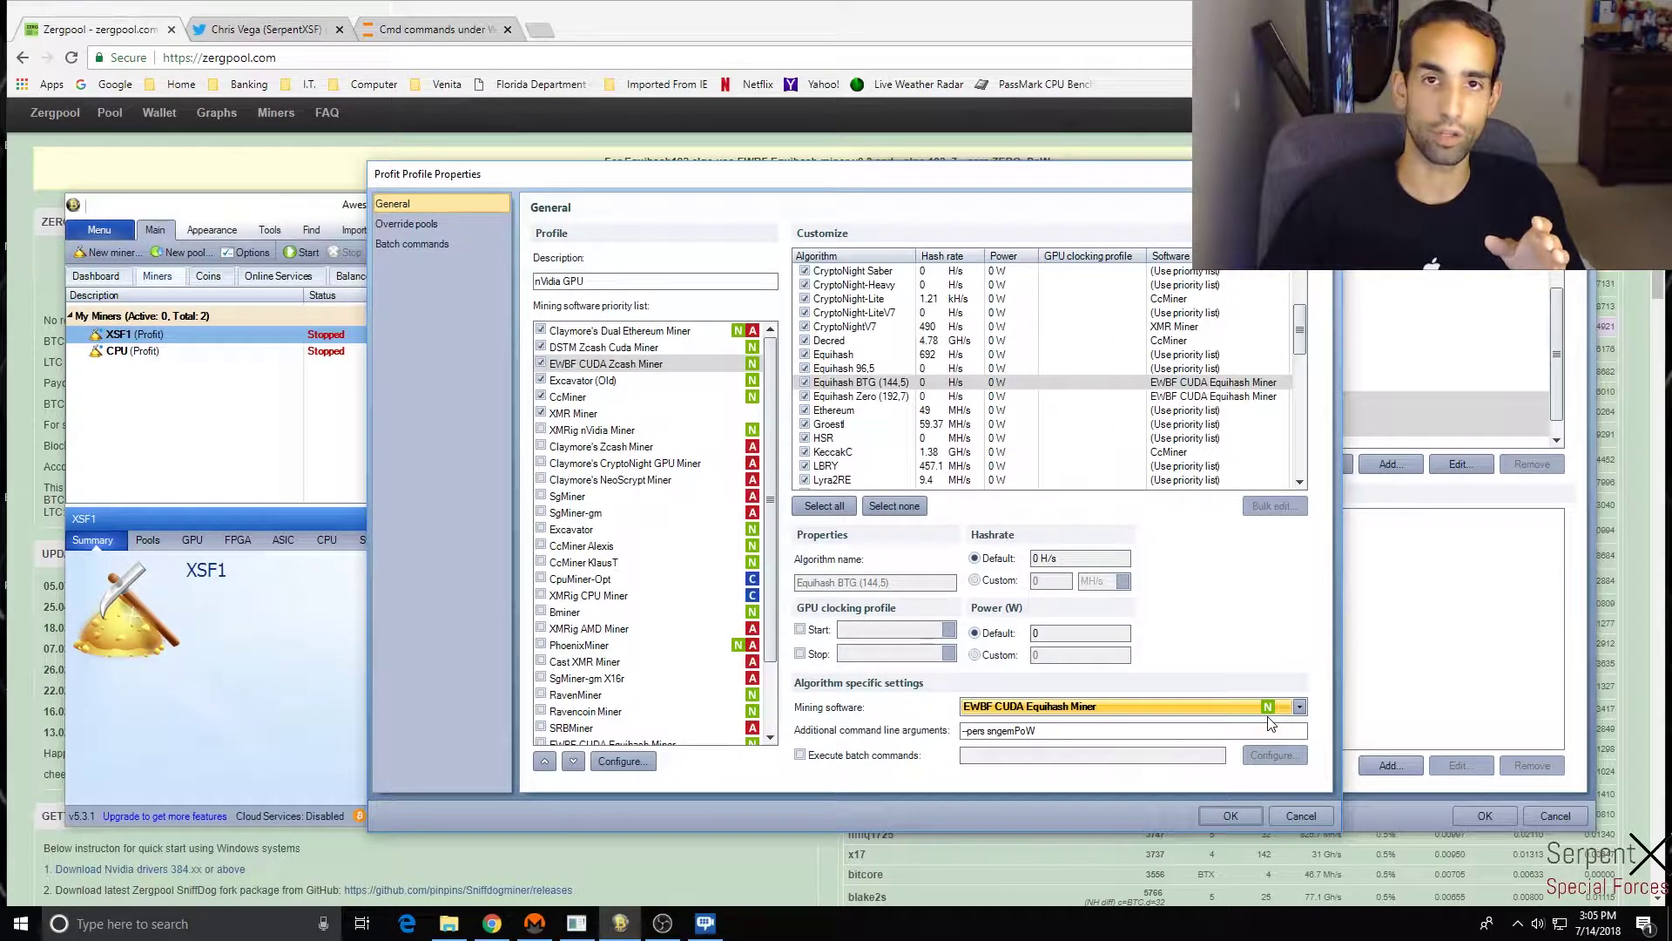
- Type --donate as additional arguments, cancel the profile dialog without saving, and show Online Services
{"action": "left_click", "coordinate": [1138, 731]}
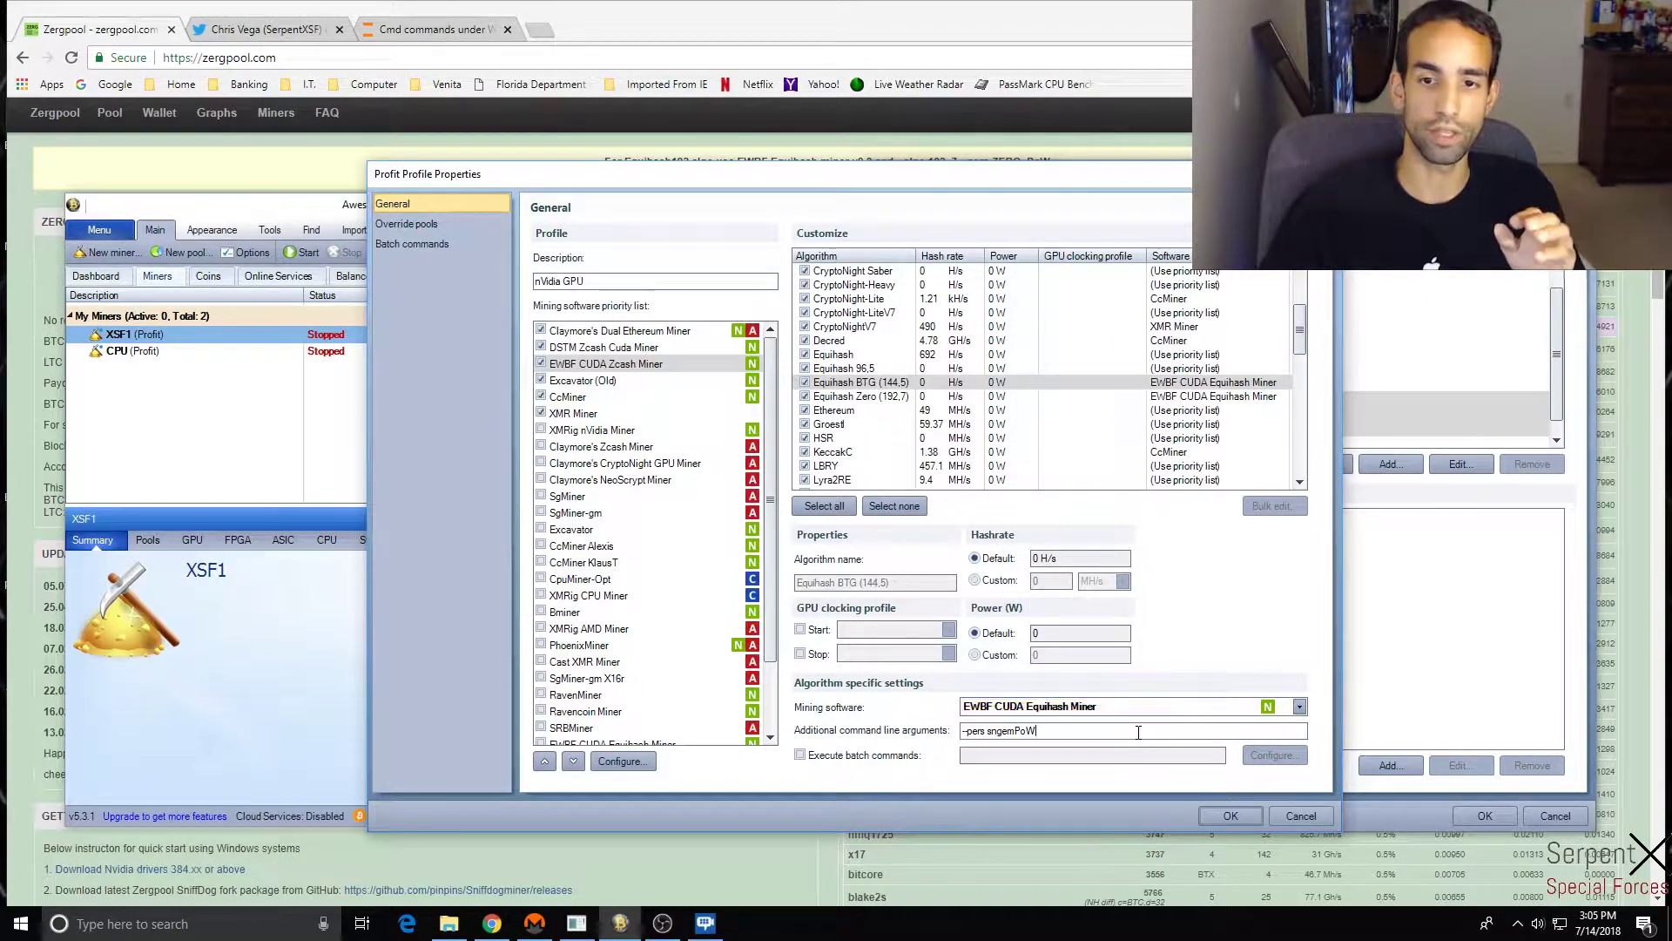
{"action": "type", "text": "--d"}
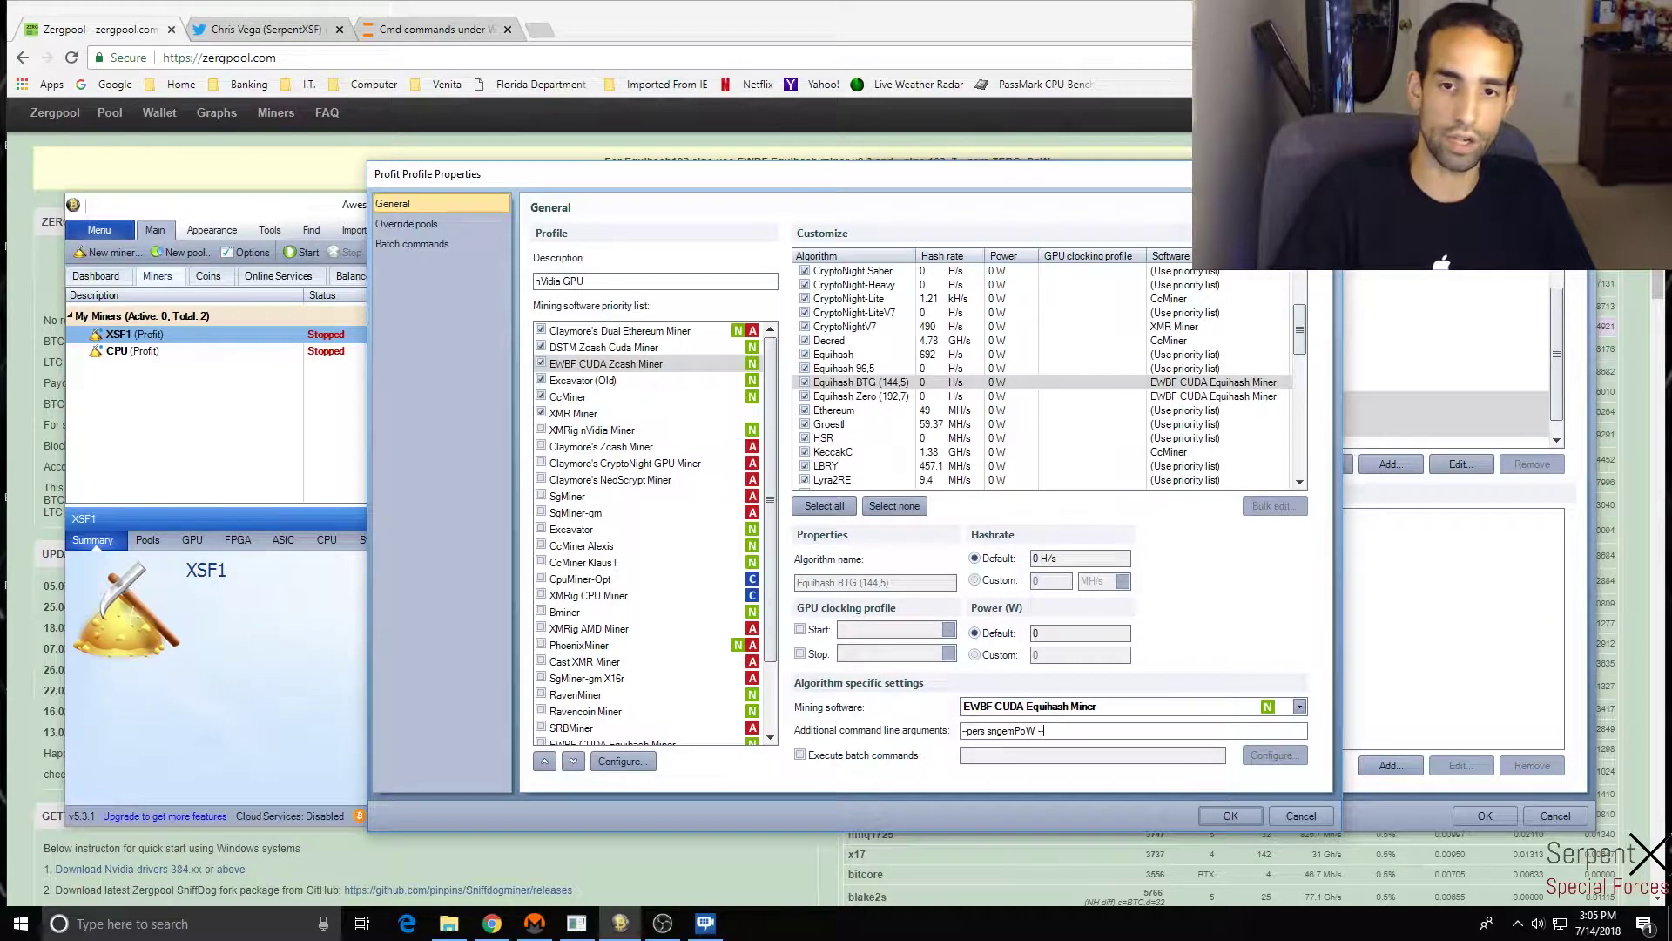
{"action": "type", "text": "onate 0"}
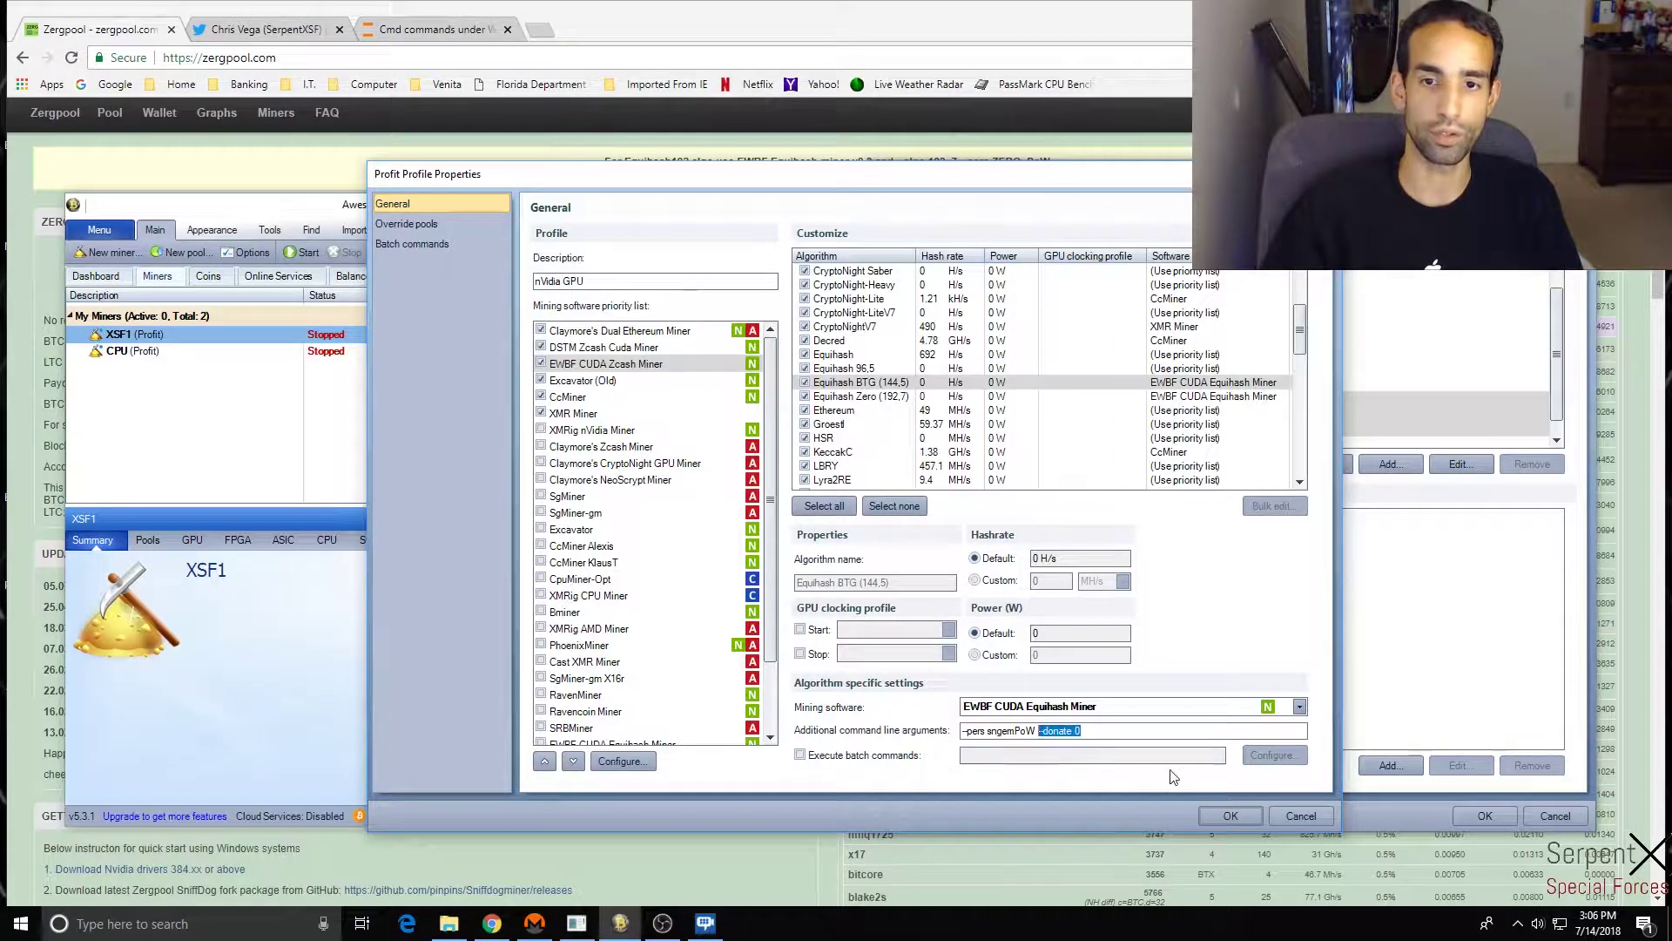
{"action": "left_click", "coordinate": [1301, 816]}
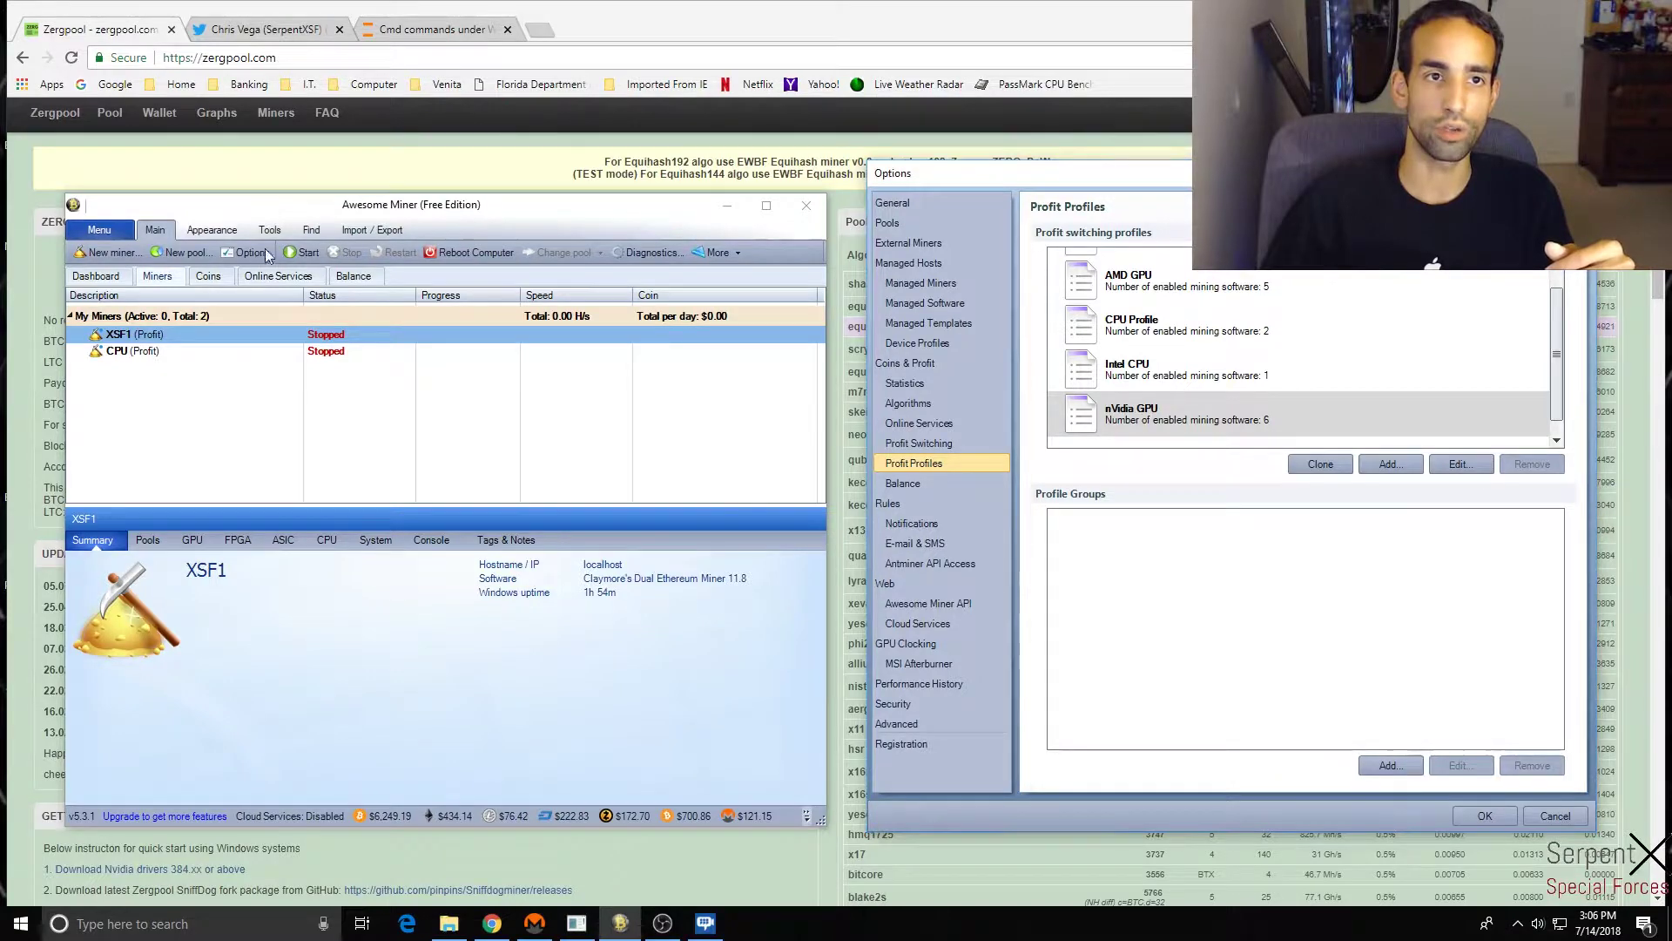
{"action": "left_click", "coordinate": [919, 426]}
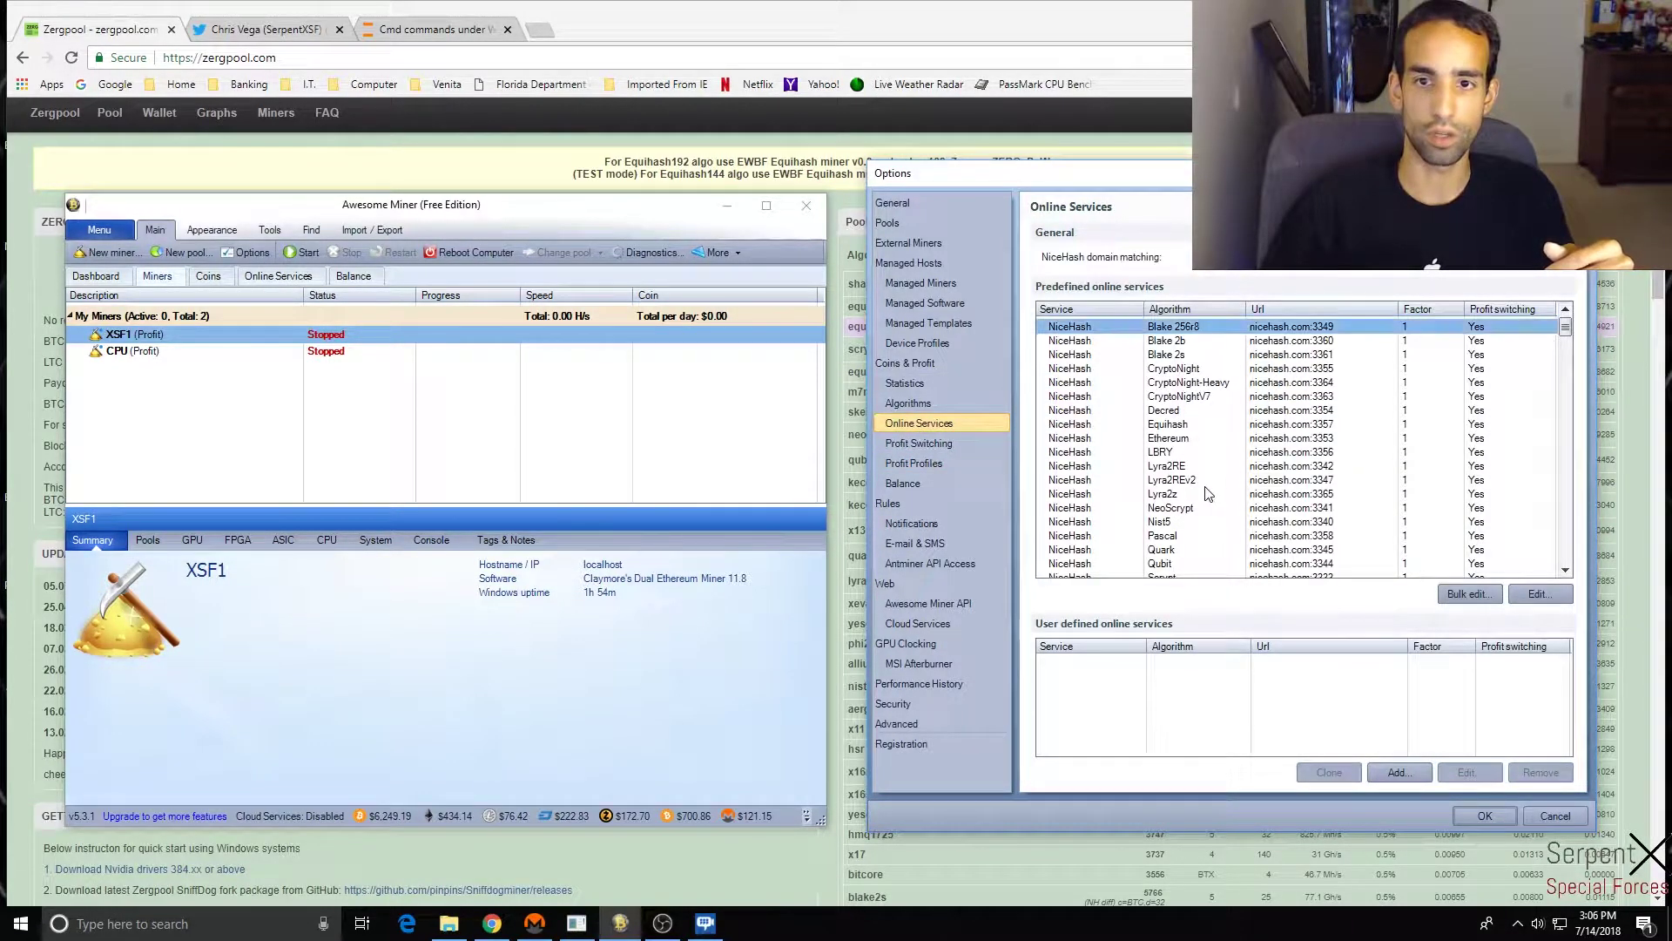
{"action": "left_click", "coordinate": [1288, 494]}
{"action": "left_click", "coordinate": [1539, 593]}
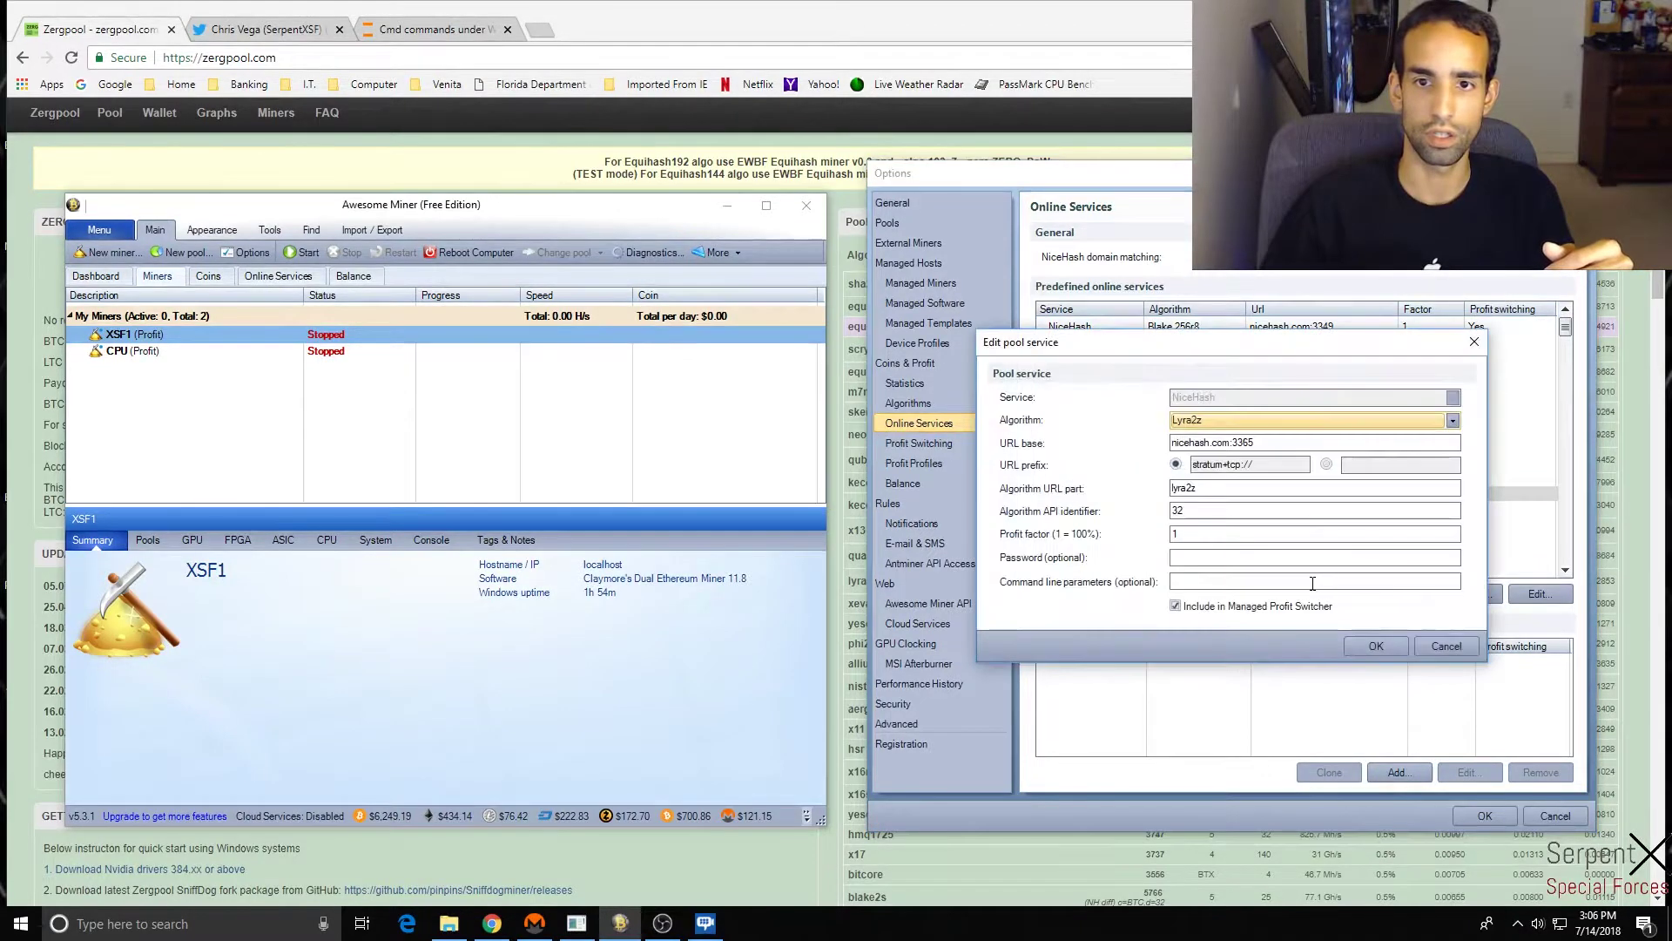
{"action": "left_click", "coordinate": [1476, 340]}
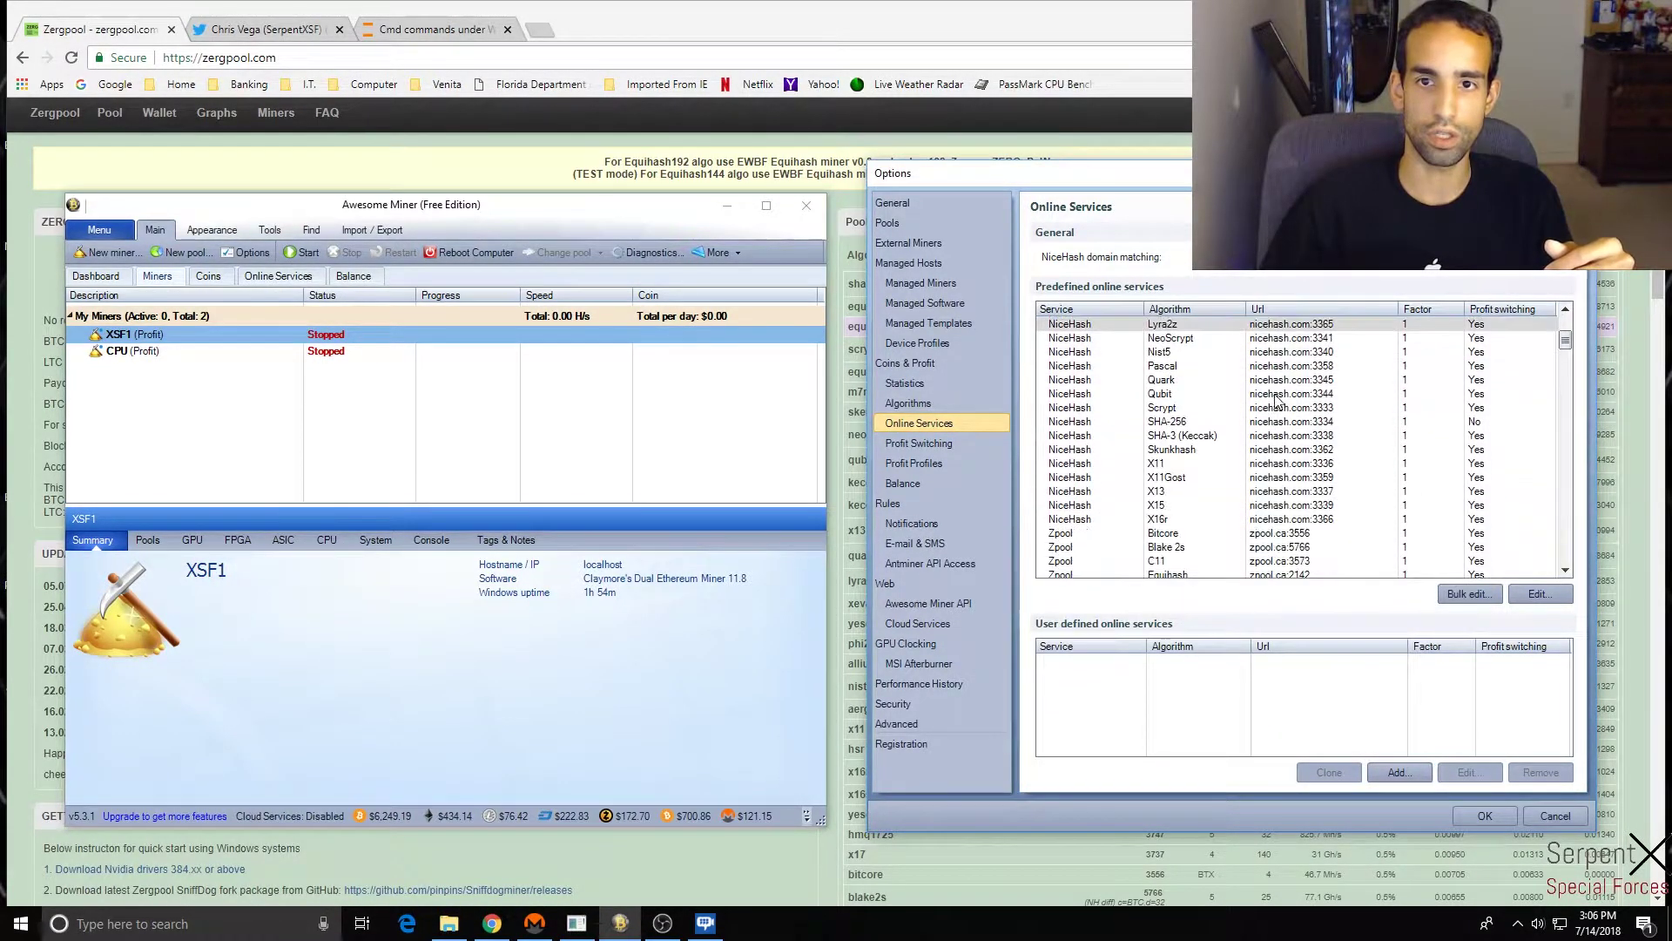
{"action": "scroll", "coordinate": [1273, 399], "scroll_direction": "down", "scroll_amount": 4}
{"action": "scroll", "coordinate": [1273, 399], "scroll_direction": "down", "scroll_amount": 2}
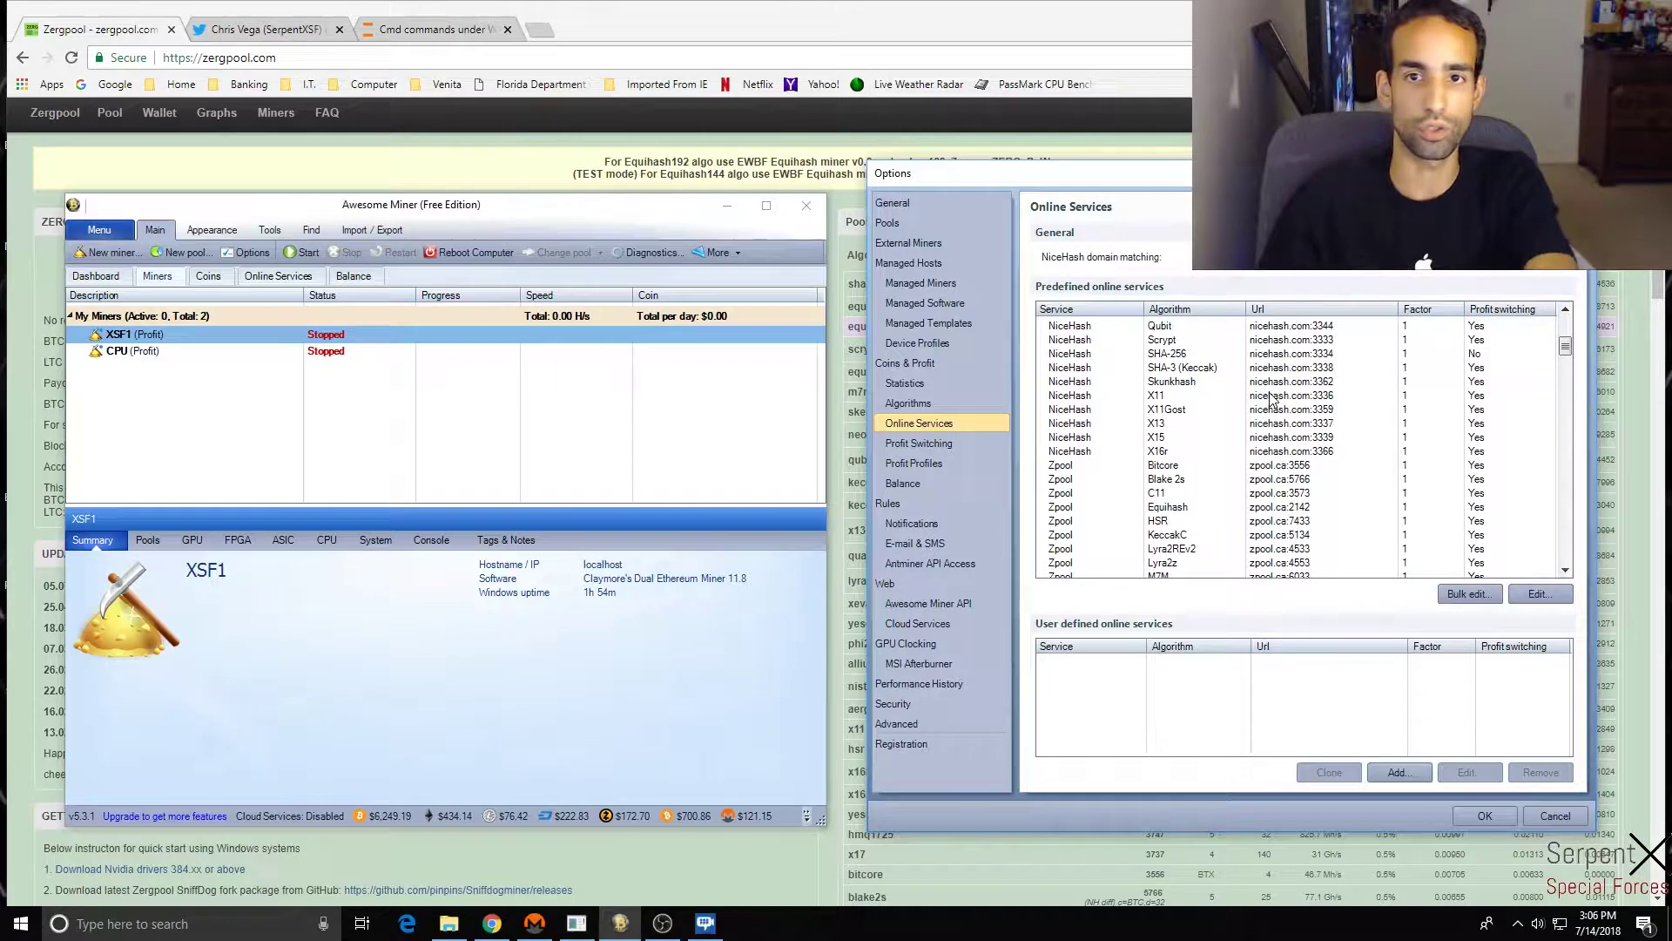
{"action": "scroll", "coordinate": [1274, 399], "scroll_direction": "down", "scroll_amount": 10}
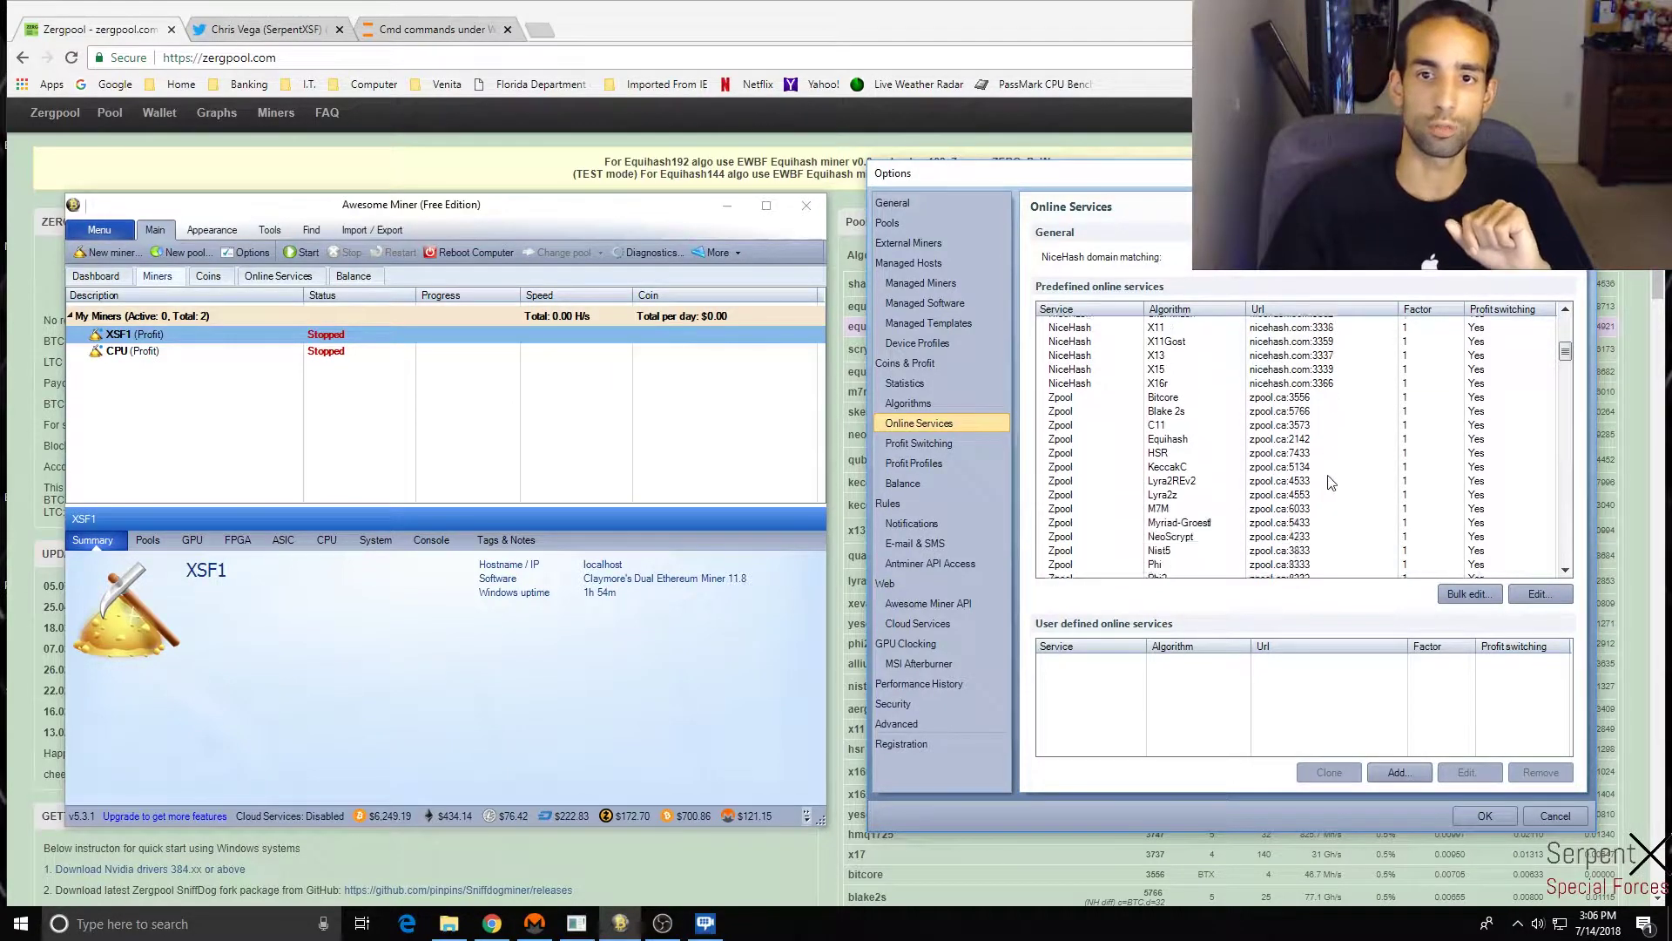
{"action": "scroll", "coordinate": [1330, 482], "scroll_direction": "down", "scroll_amount": 10}
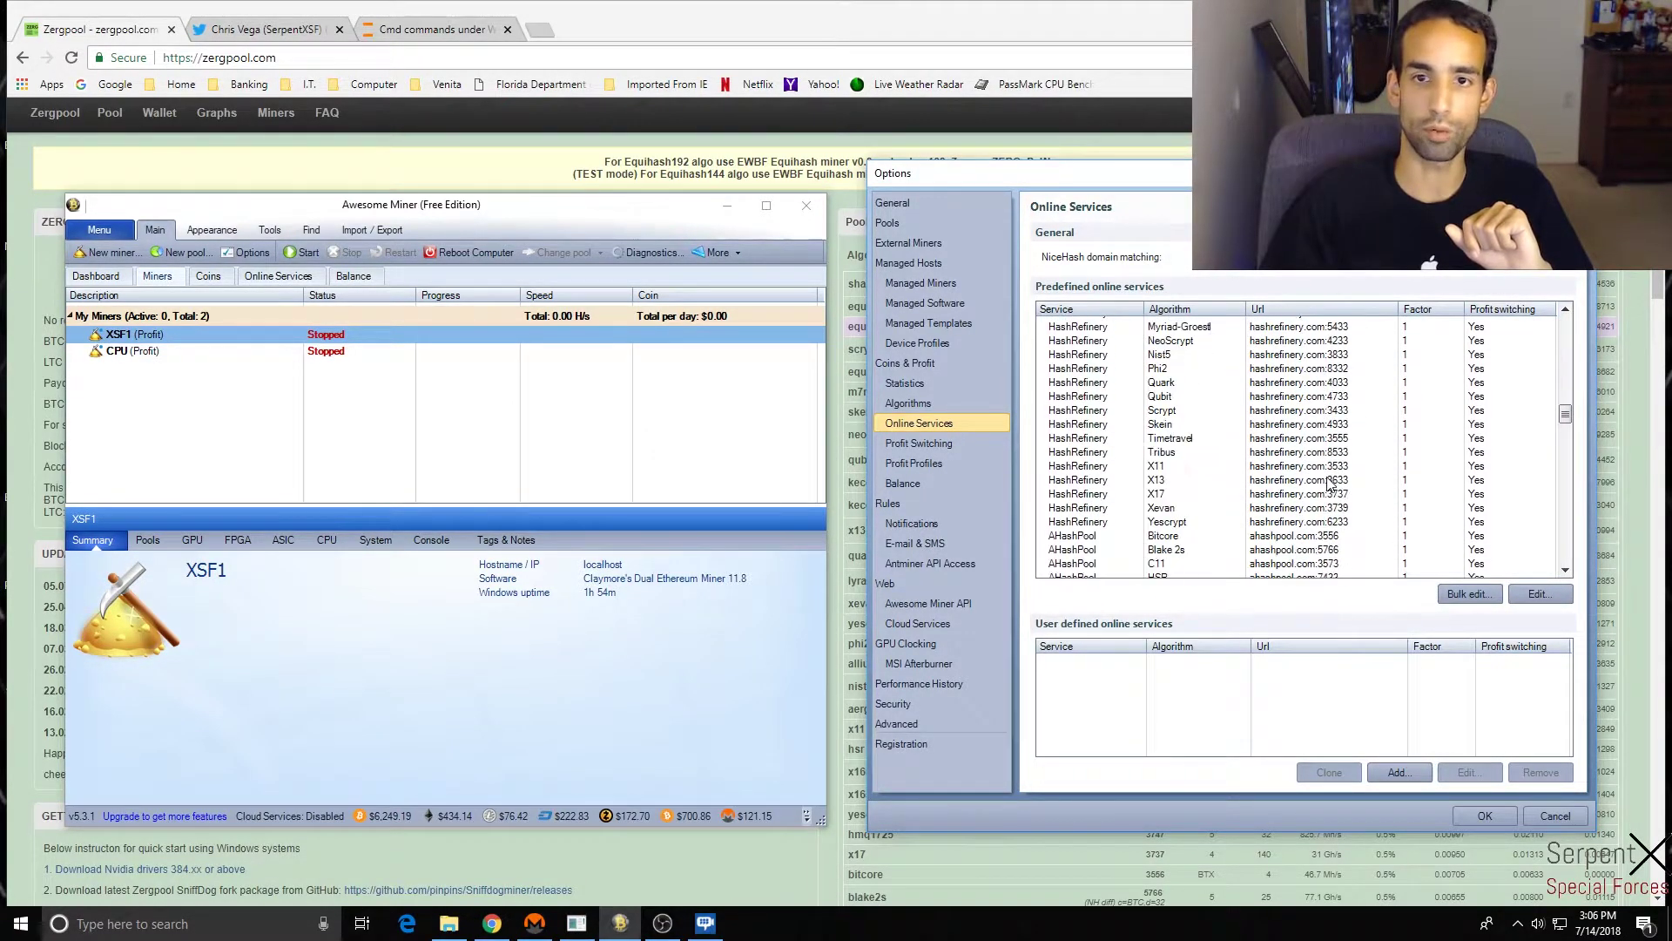
{"action": "scroll", "coordinate": [1329, 481], "scroll_direction": "down", "scroll_amount": 6}
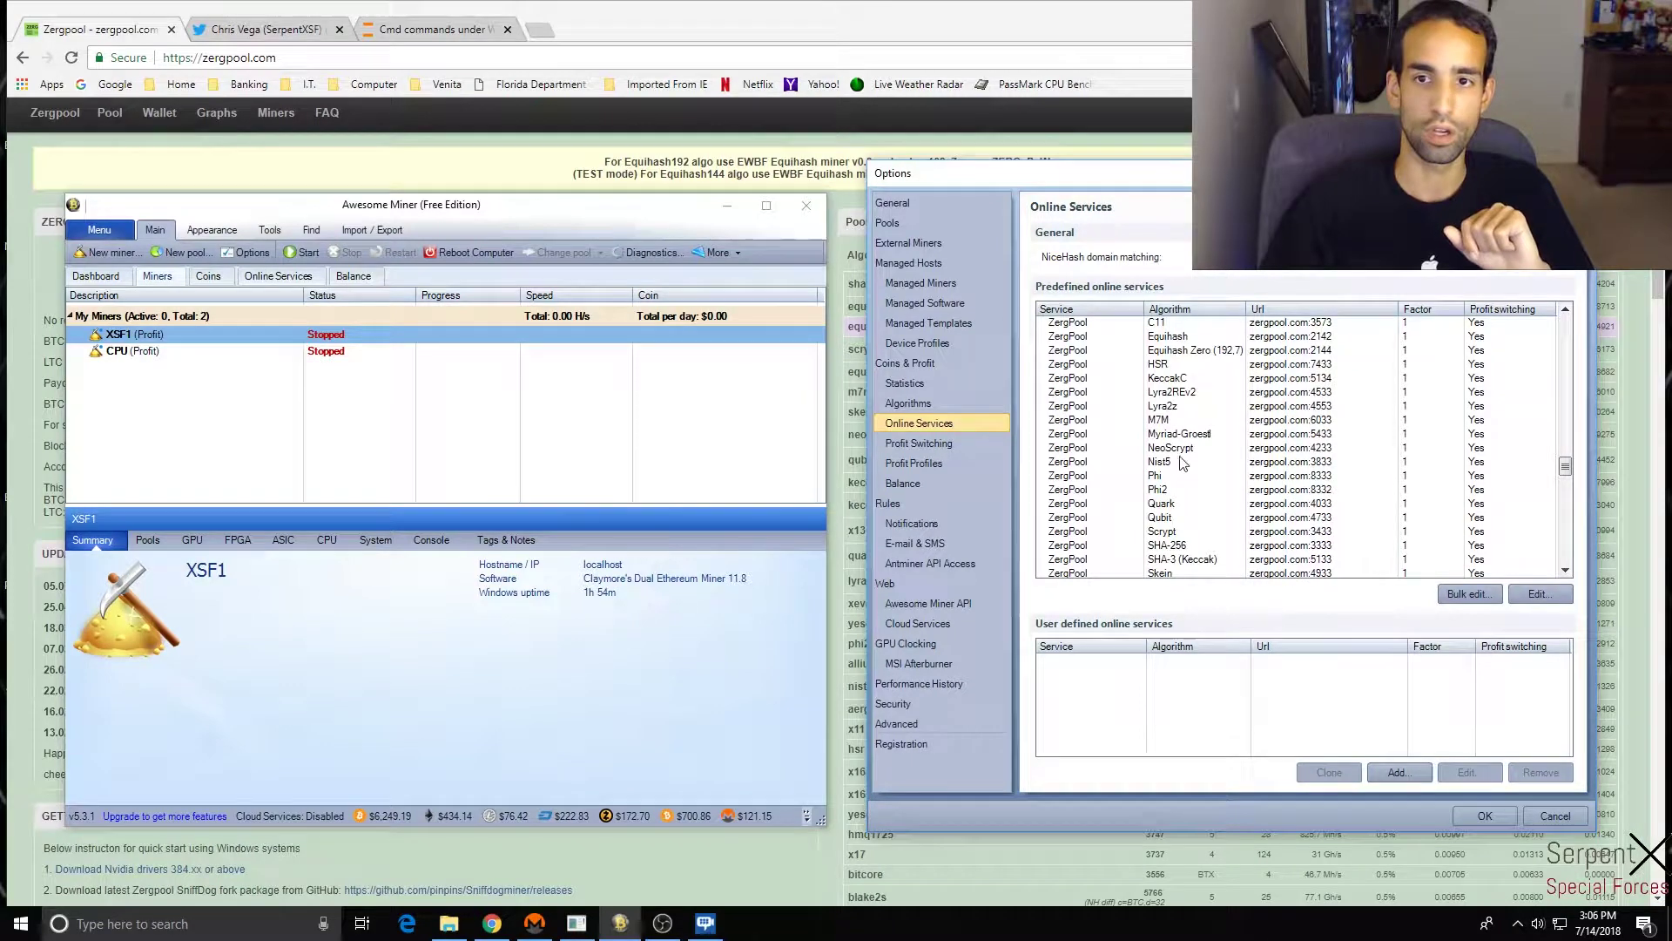
{"action": "left_click", "coordinate": [1203, 448]}
{"action": "scroll", "coordinate": [1269, 435], "scroll_direction": "up", "scroll_amount": 2}
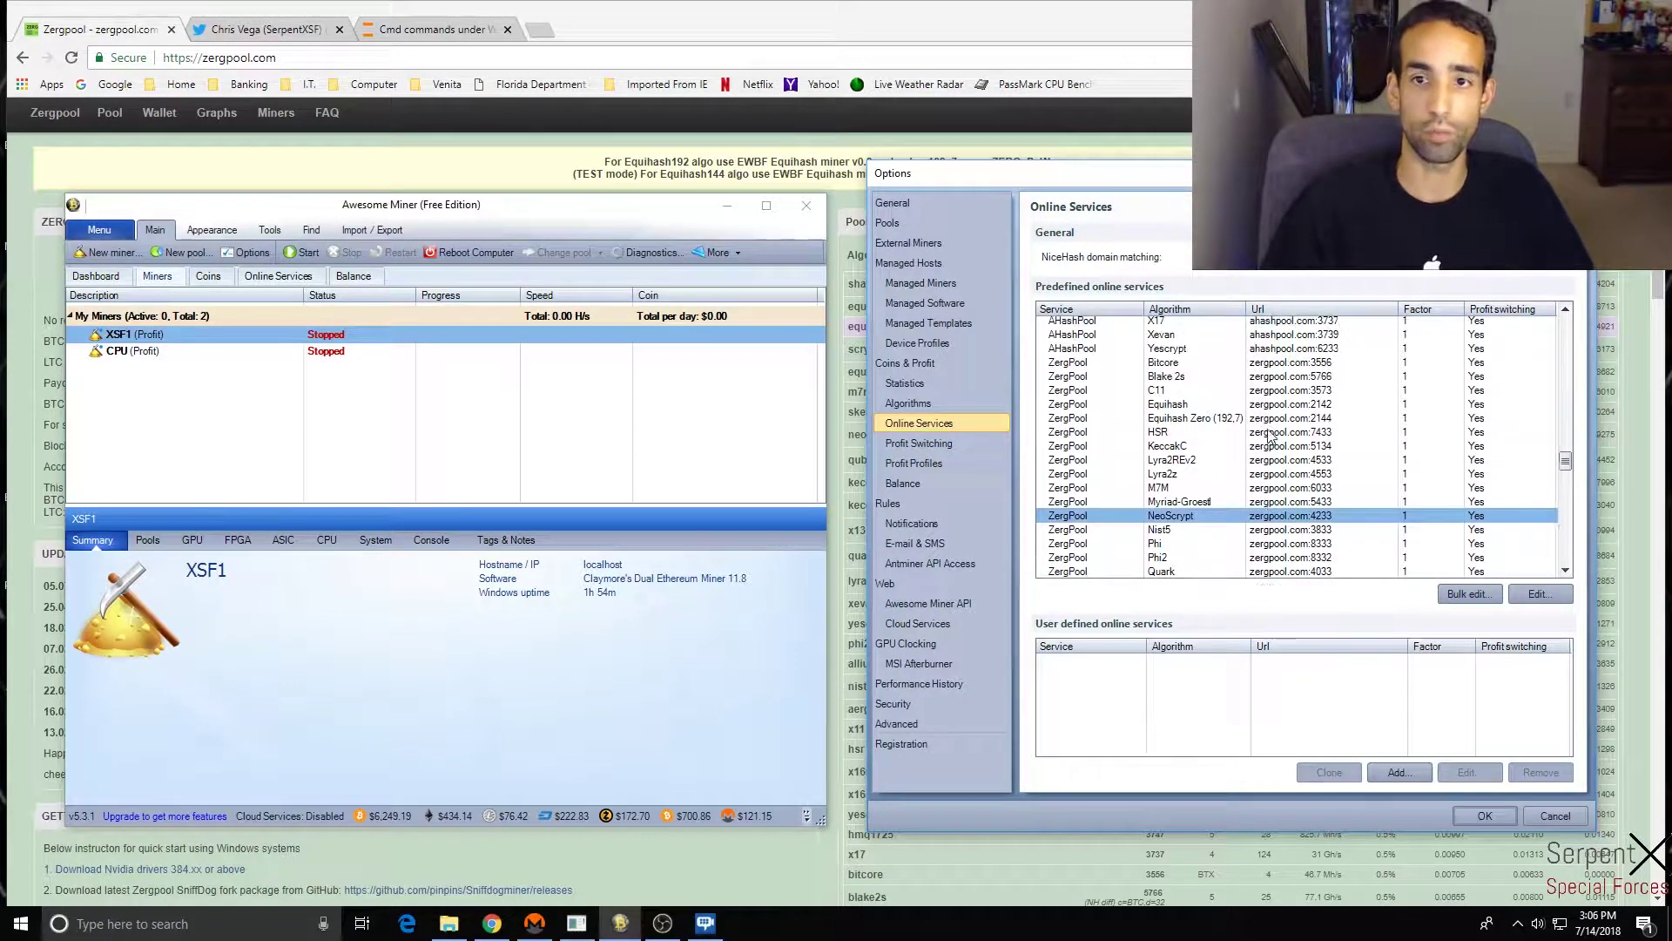
{"action": "left_click", "coordinate": [1266, 394]}
{"action": "left_click", "coordinate": [1258, 517], "text": "shift"}
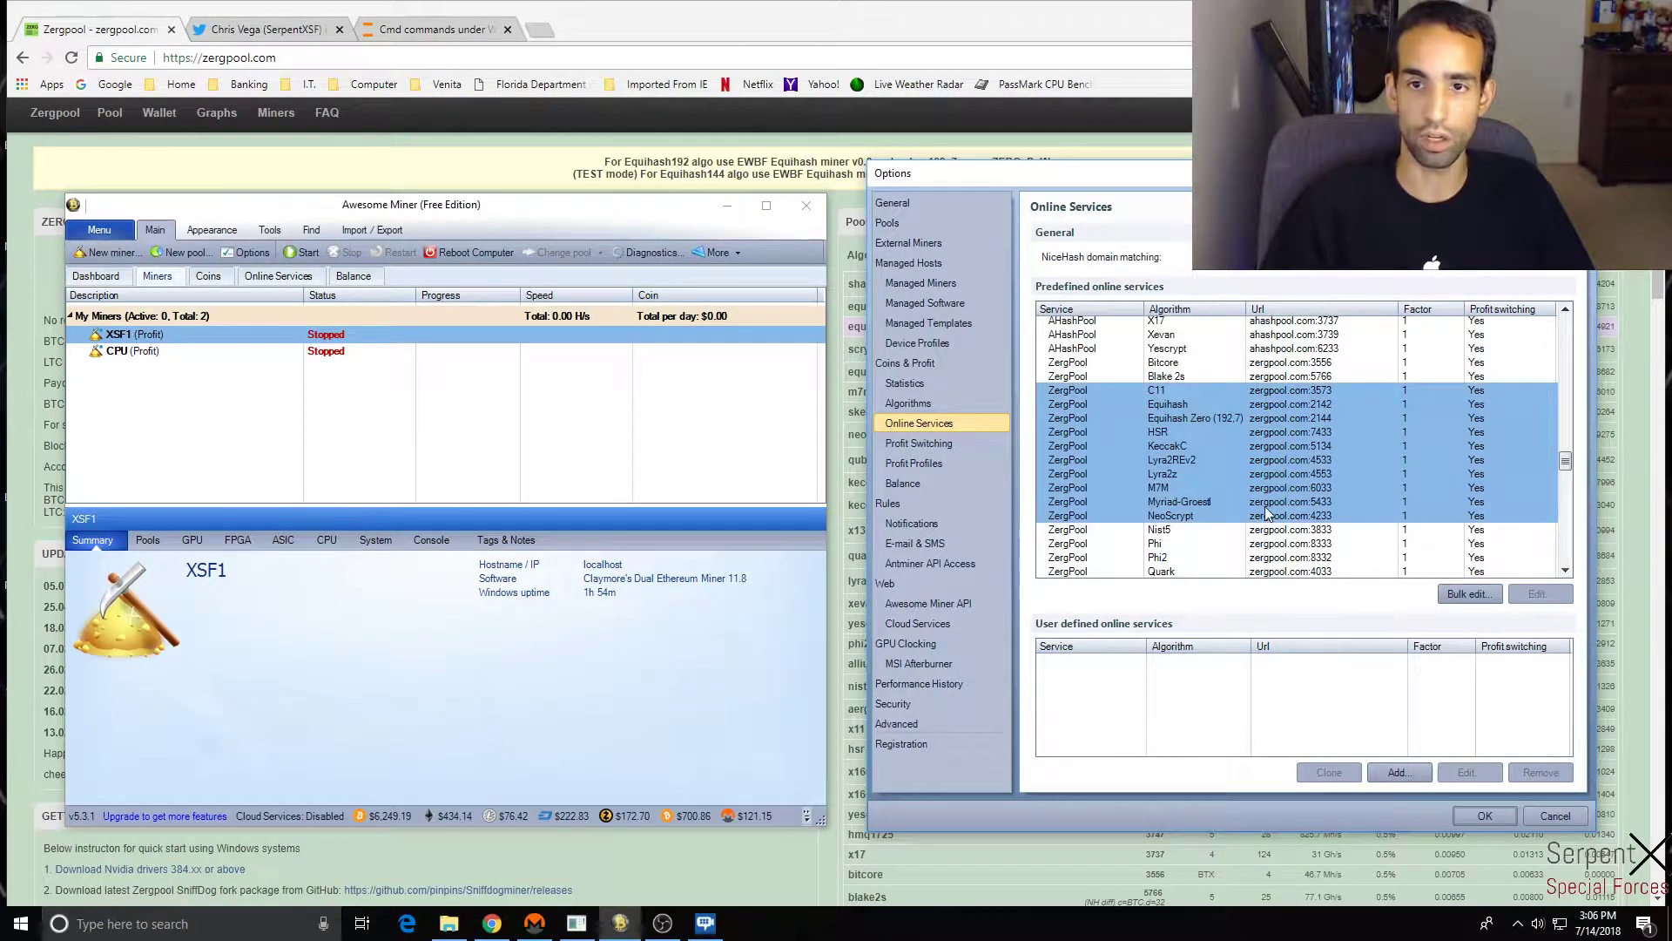
{"action": "left_click", "coordinate": [1468, 593]}
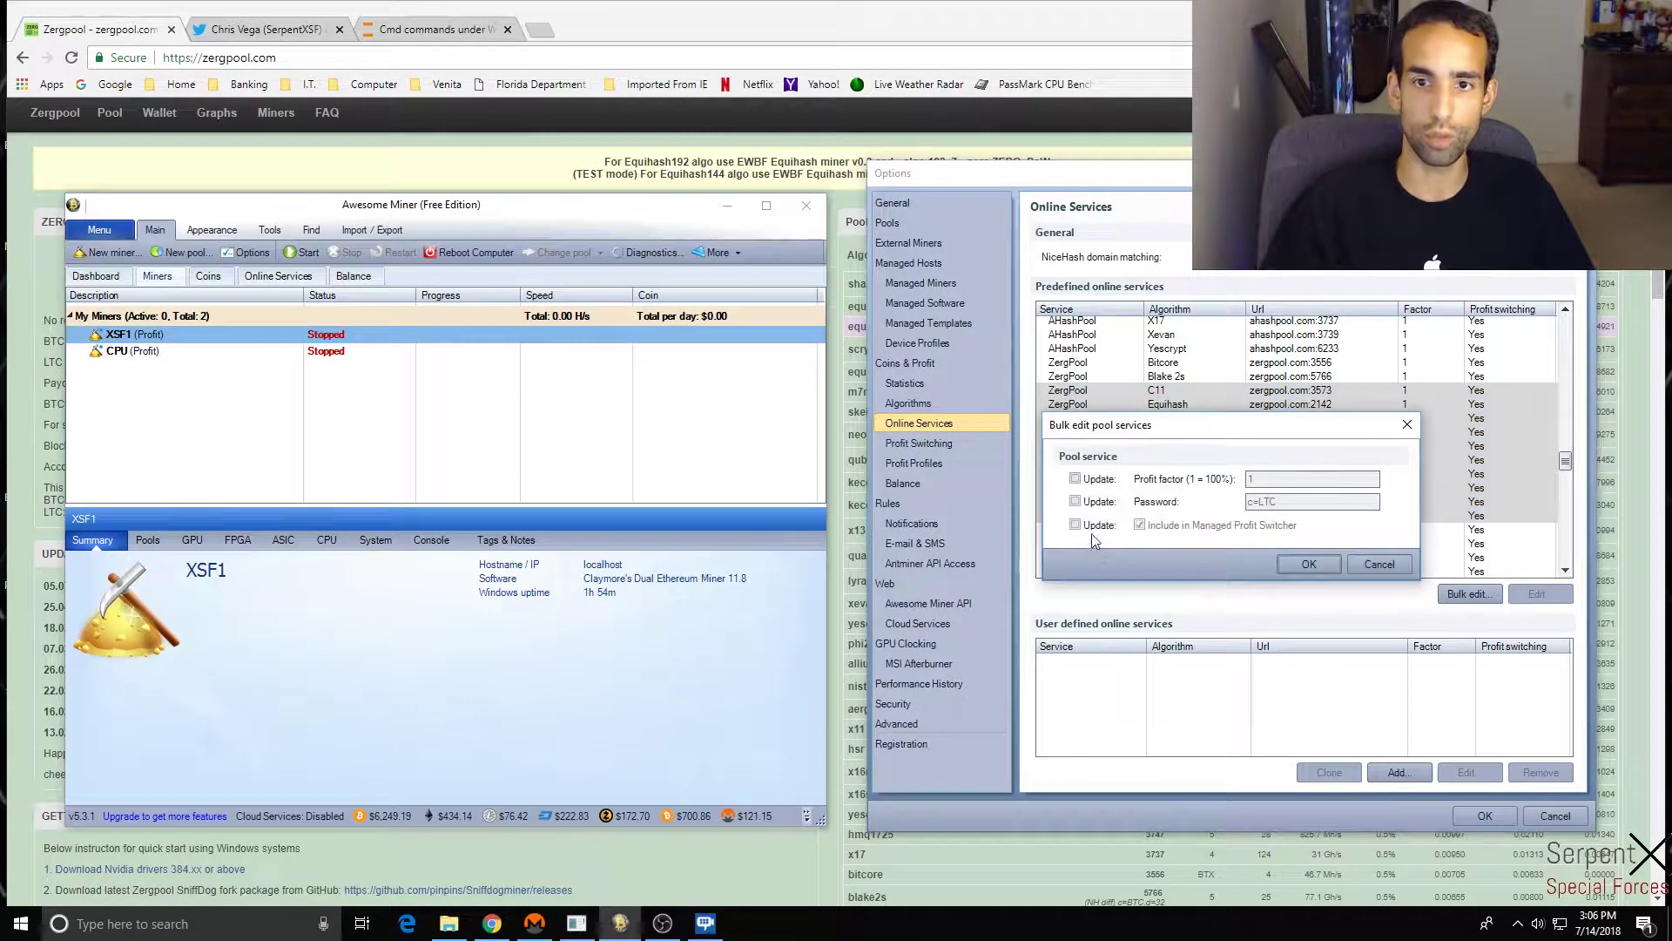
{"action": "left_click", "coordinate": [1373, 563]}
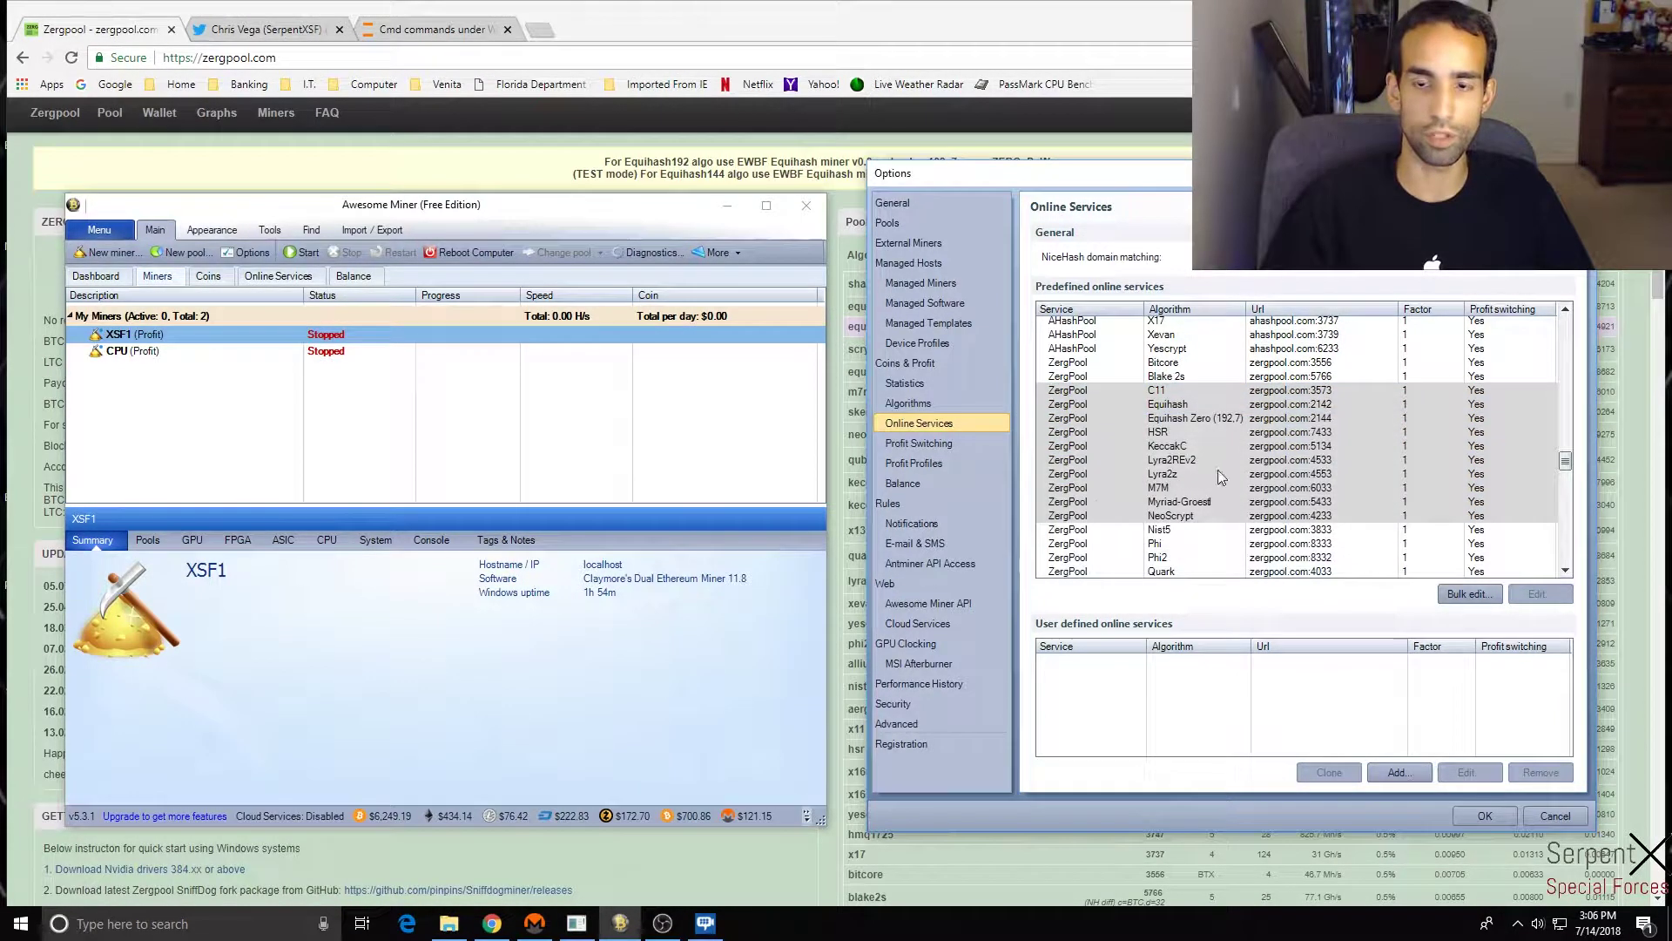
{"action": "left_click", "coordinate": [1217, 543]}
{"action": "left_click", "coordinate": [1209, 516]}
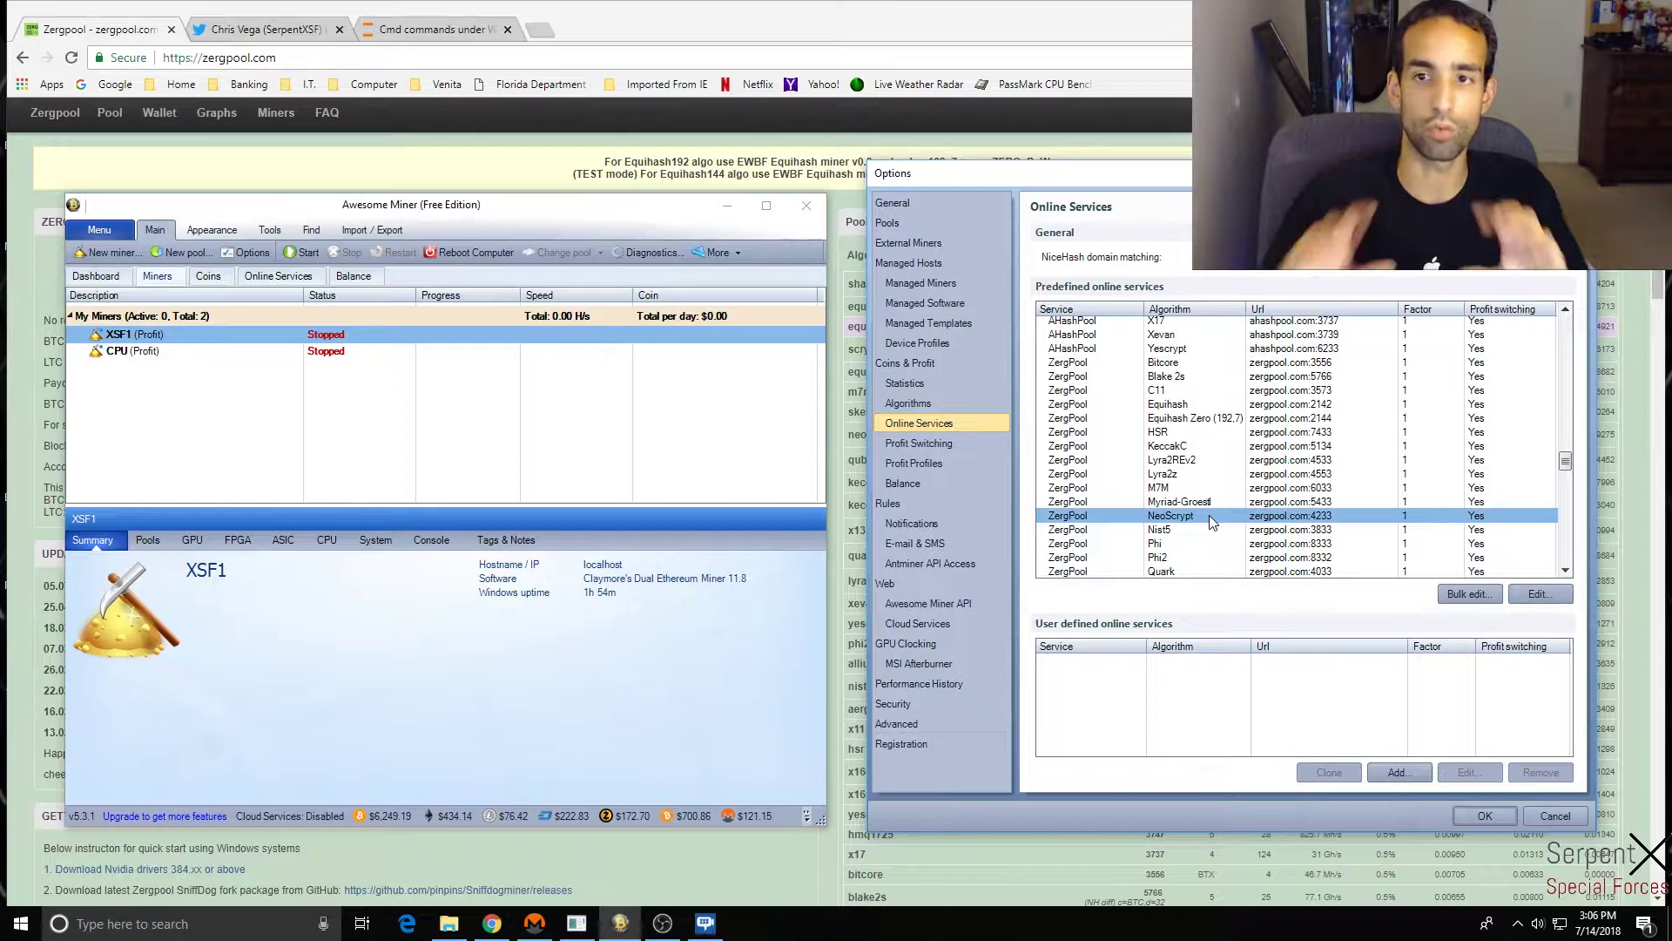
{"action": "left_click", "coordinate": [1547, 593]}
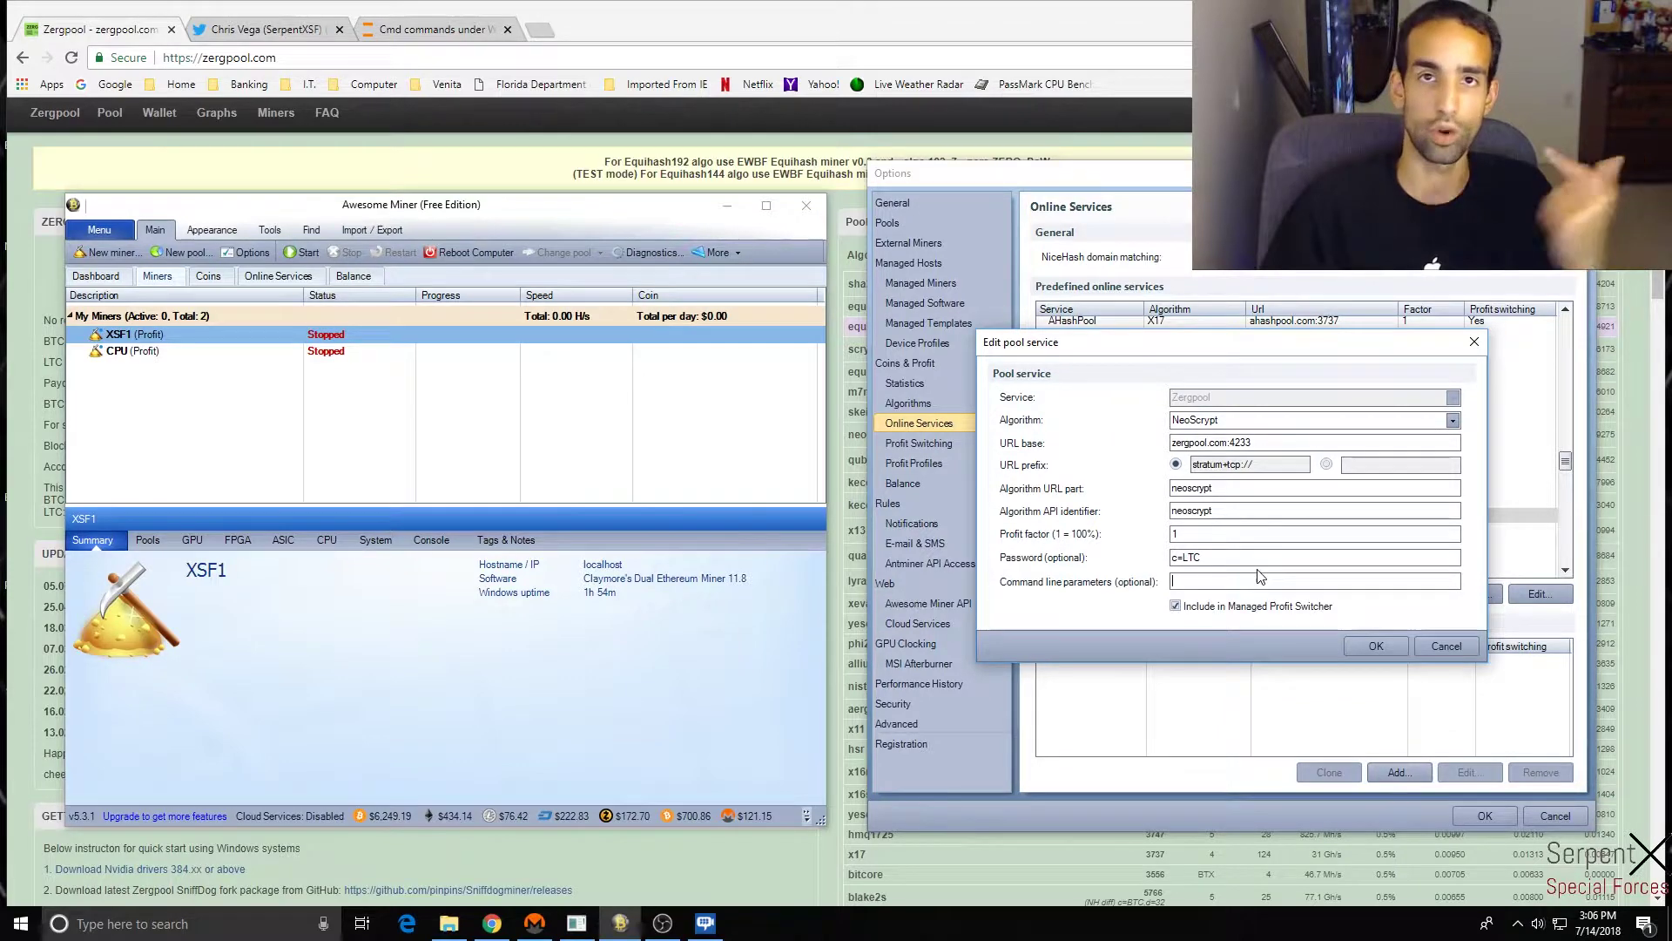
- Close the ZergPool NeoScrypt pool service dialog and show the Profit Profiles page
{"action": "left_click", "coordinate": [1475, 341]}
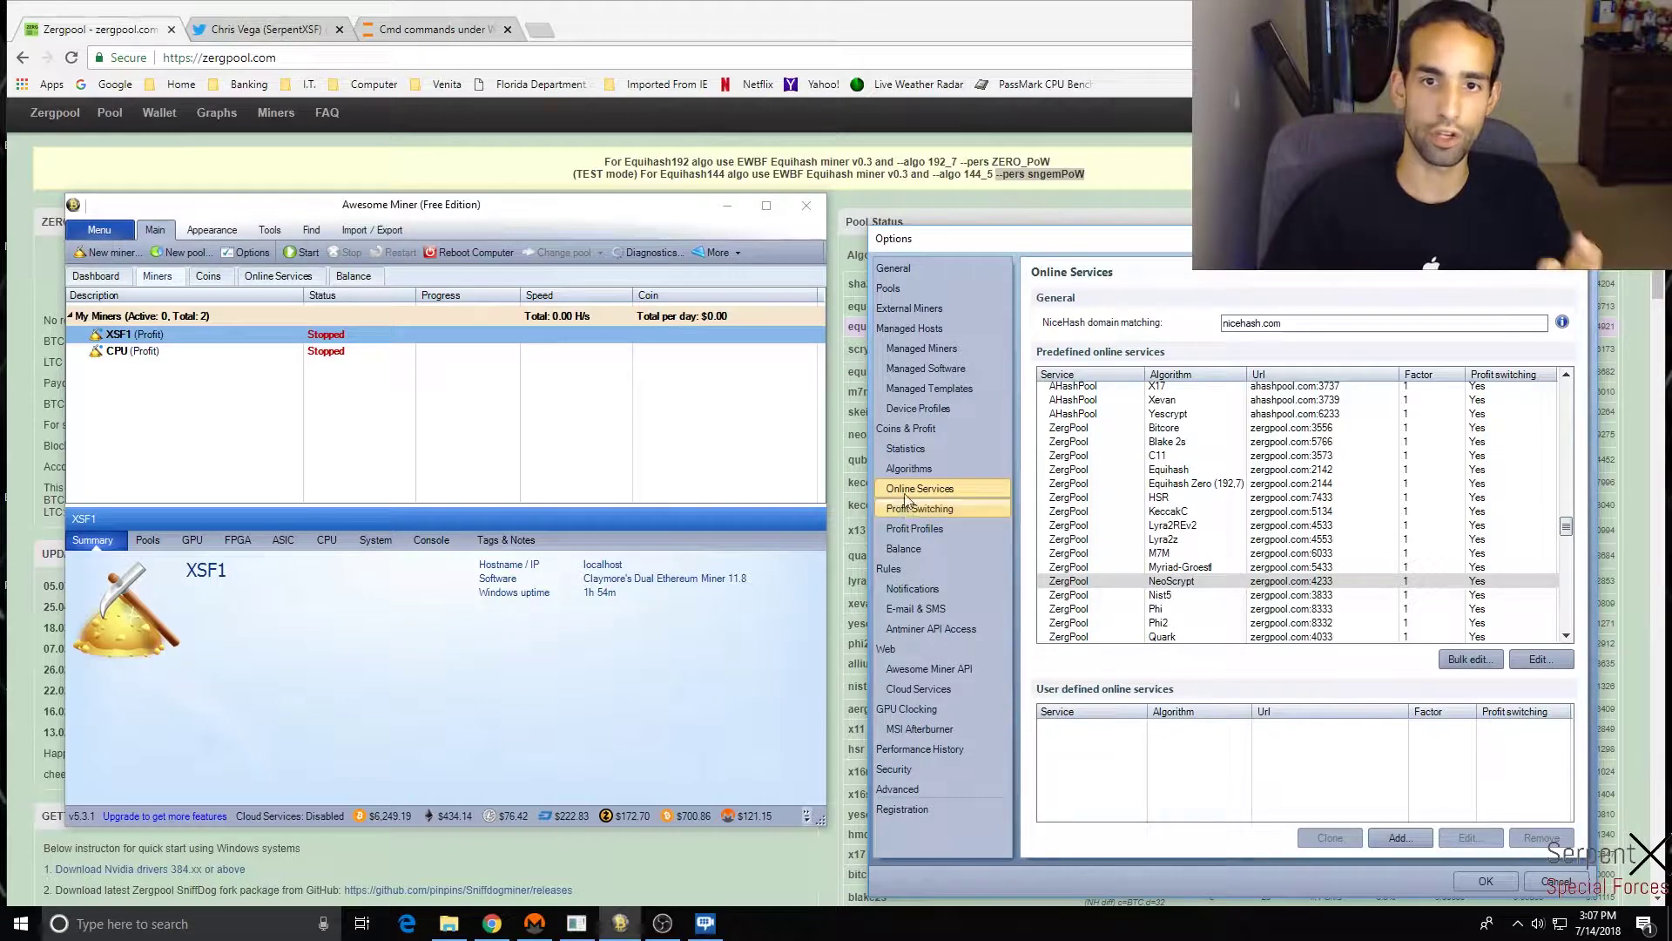
{"action": "left_click", "coordinate": [947, 527]}
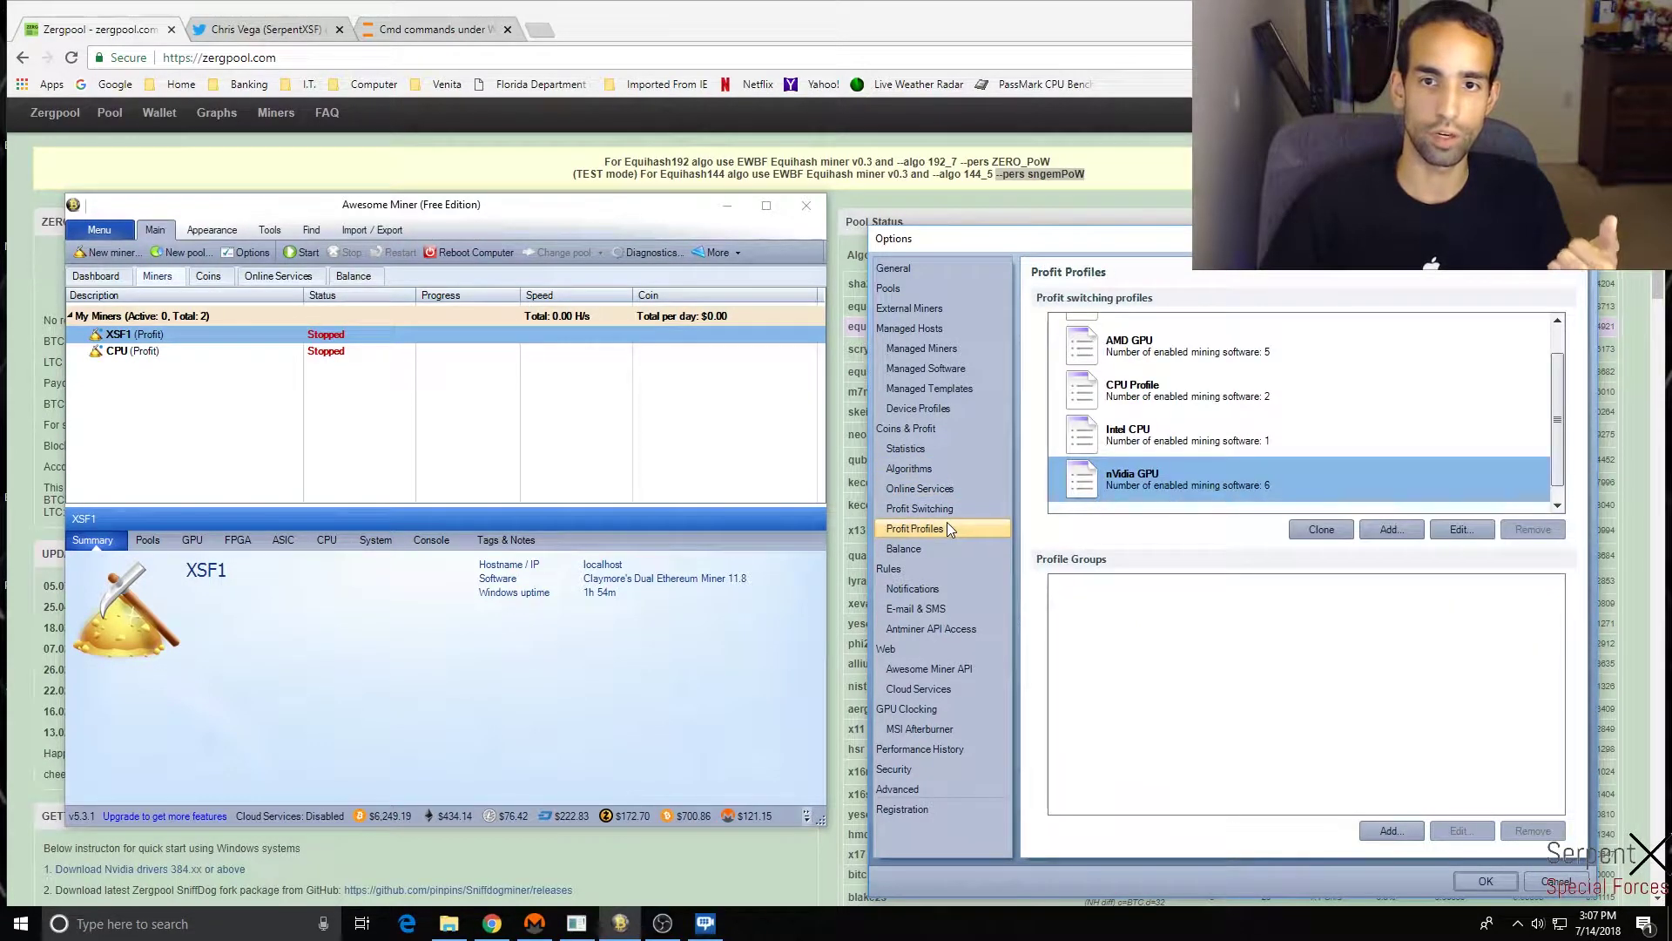
- Go to Managed Software and open the properties of Claymore's Dual Ethereum Miner 11.8
{"action": "left_click", "coordinate": [951, 492]}
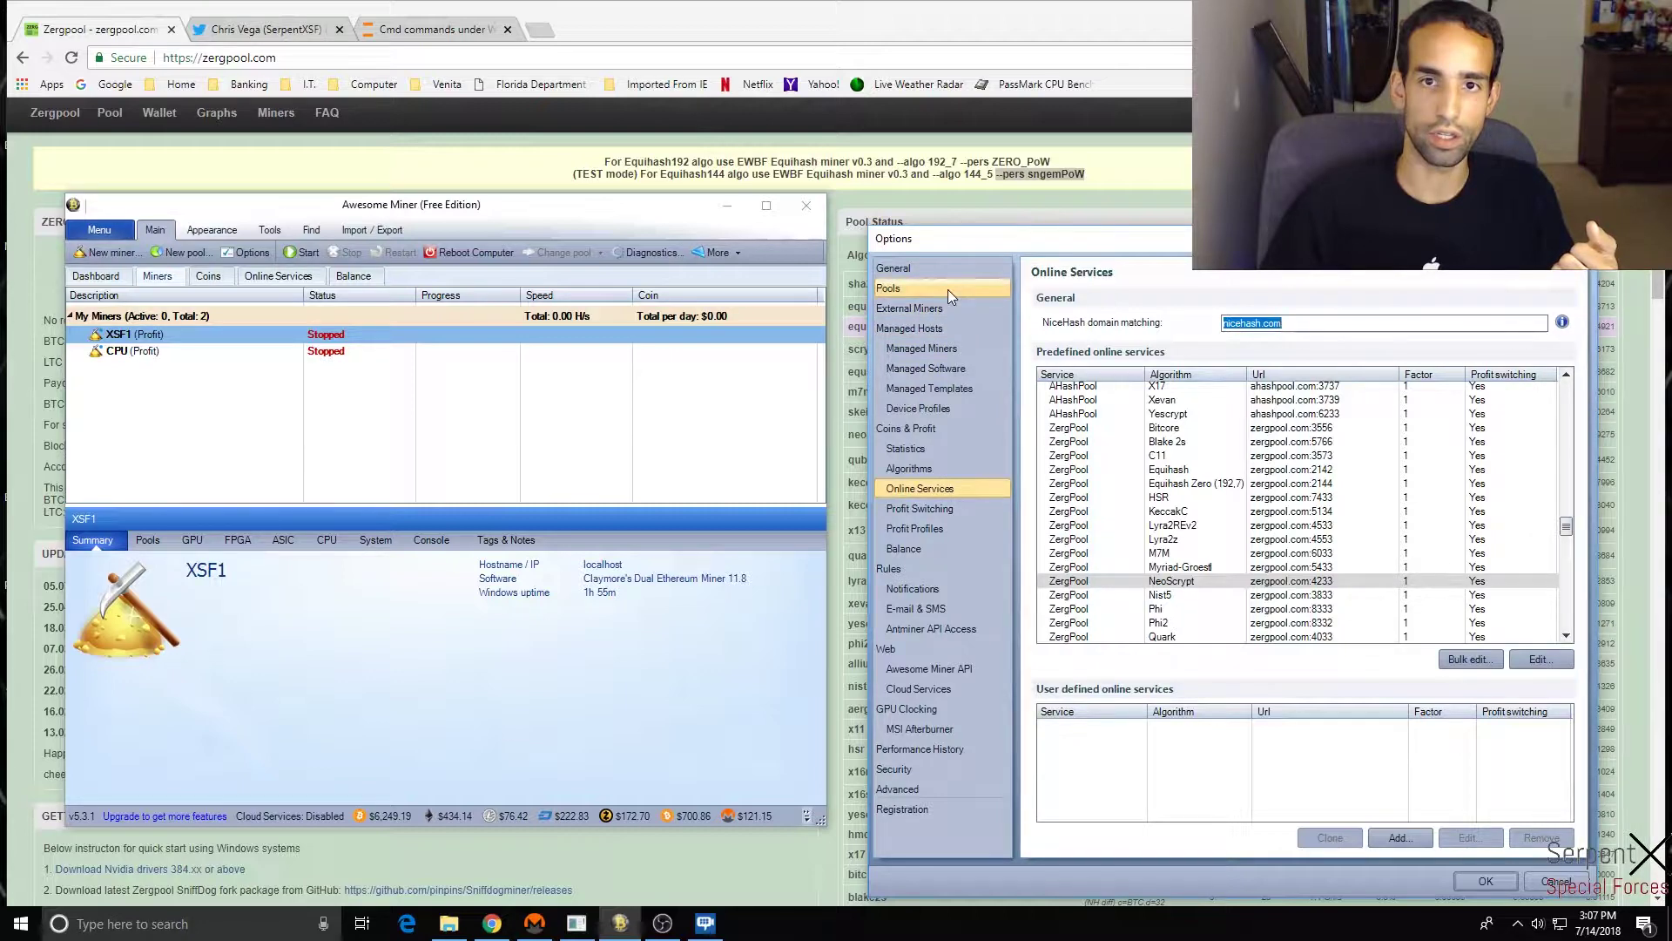
{"action": "left_click", "coordinate": [949, 368]}
{"action": "left_click", "coordinate": [955, 348]}
{"action": "left_click", "coordinate": [953, 366]}
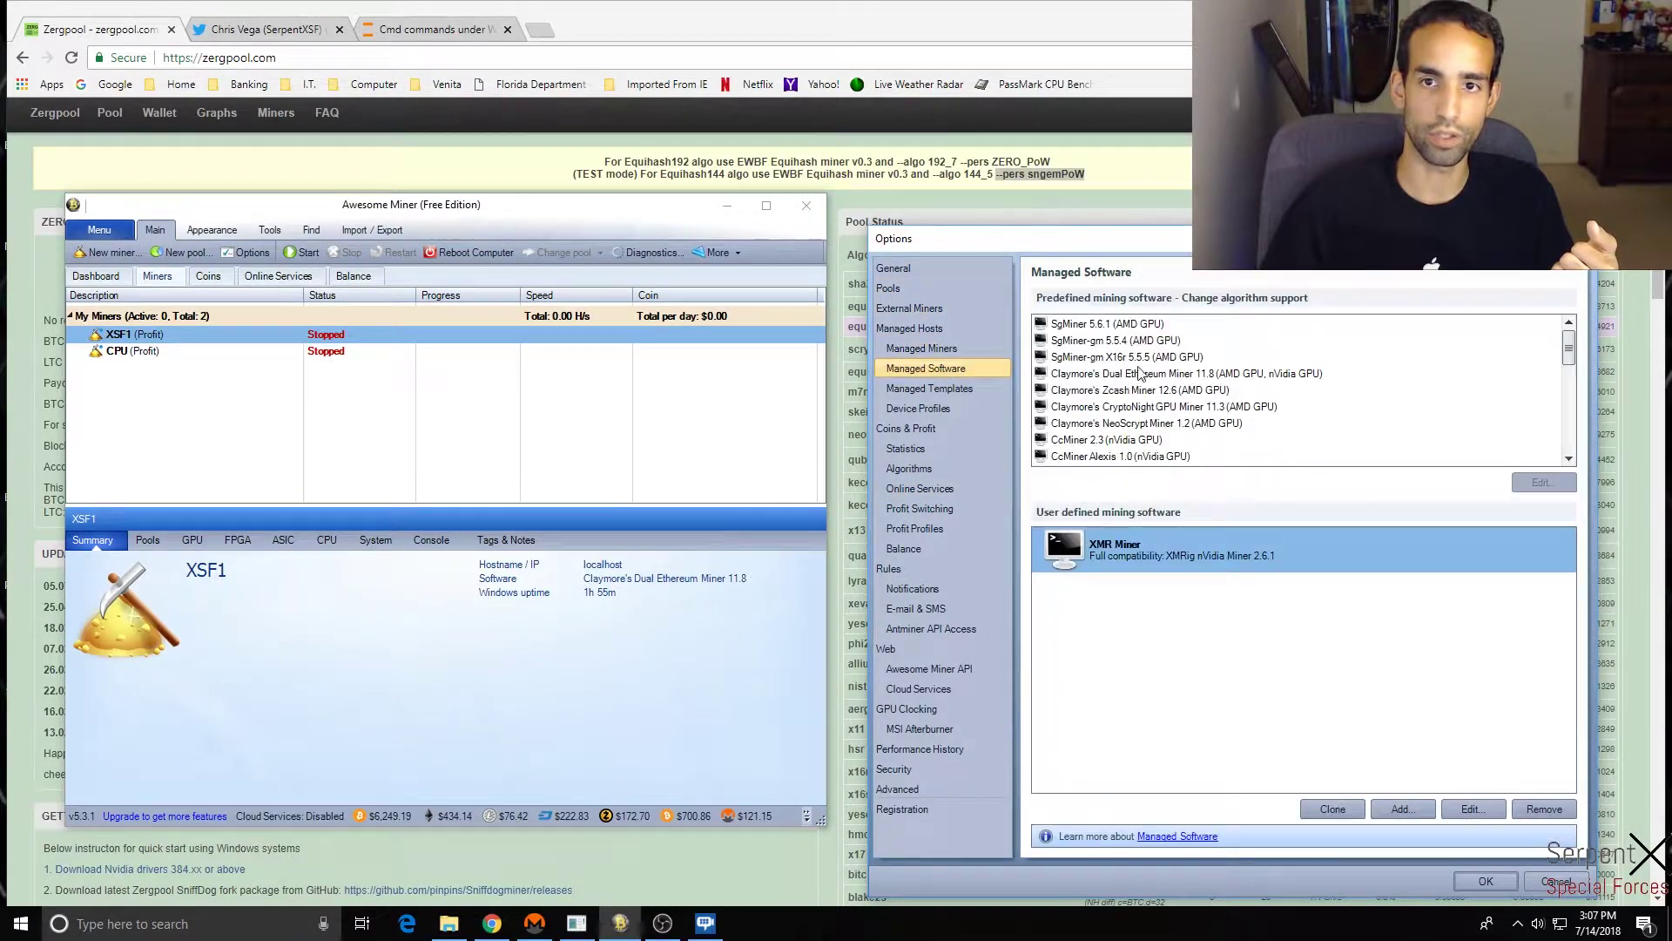
{"action": "left_click", "coordinate": [1140, 373]}
{"action": "left_click", "coordinate": [1543, 482]}
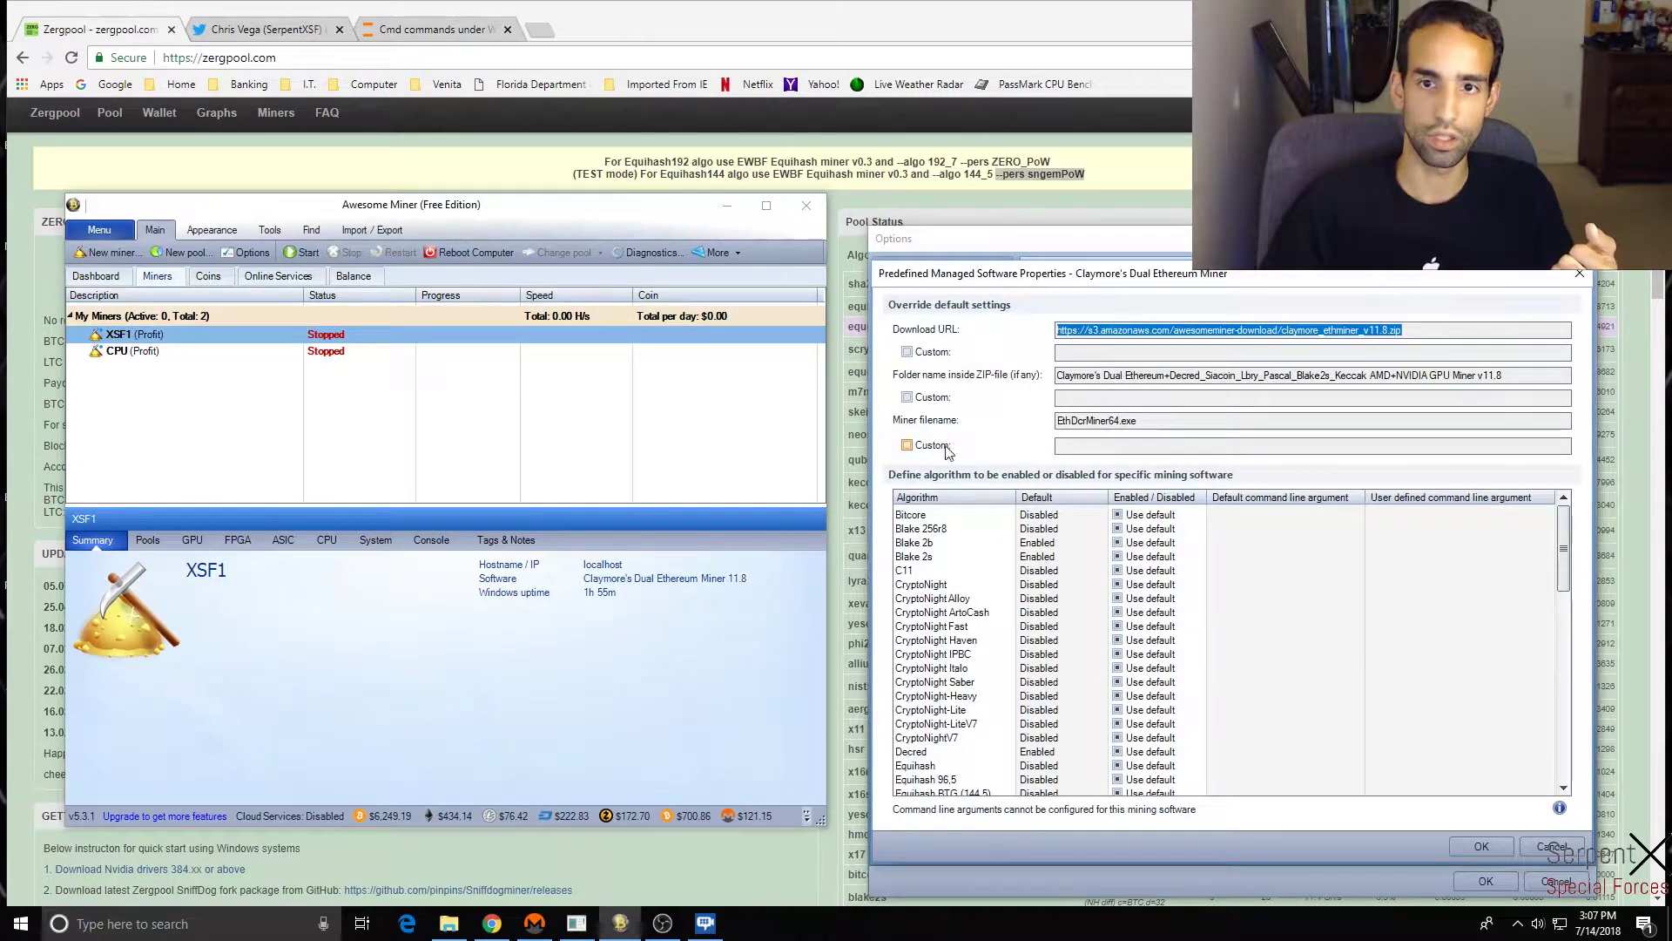
- Check the CryptoNight Haven algorithm, close the dialog, and return to the Managed Software list
{"action": "left_click", "coordinate": [969, 641]}
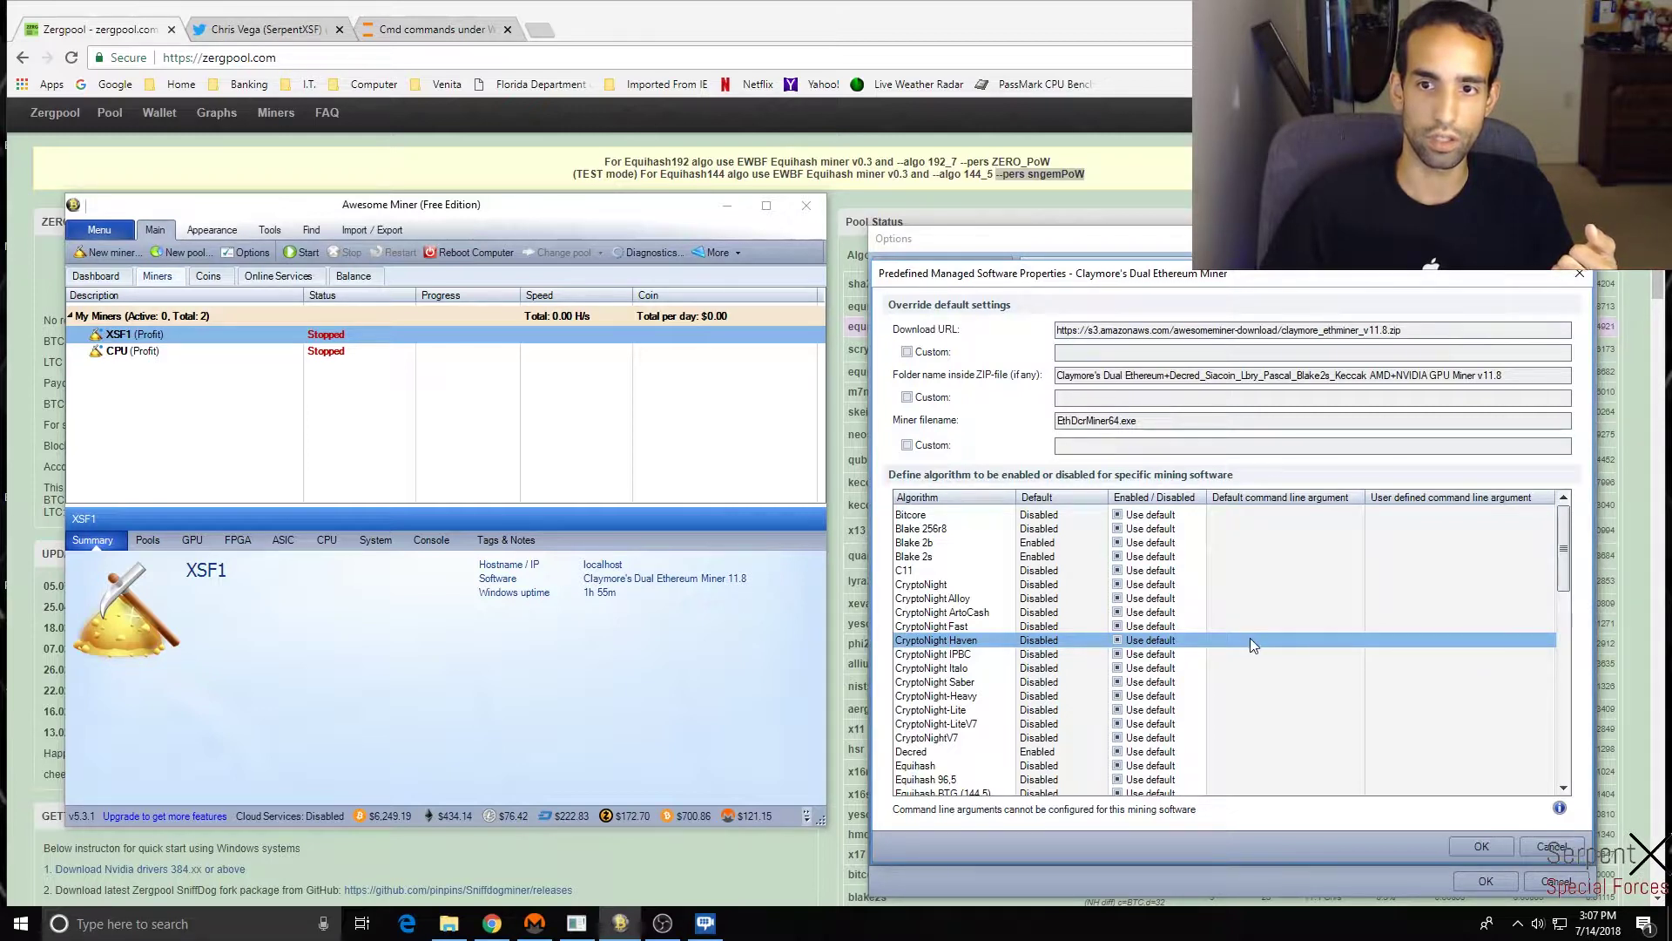
{"action": "left_click", "coordinate": [1578, 277]}
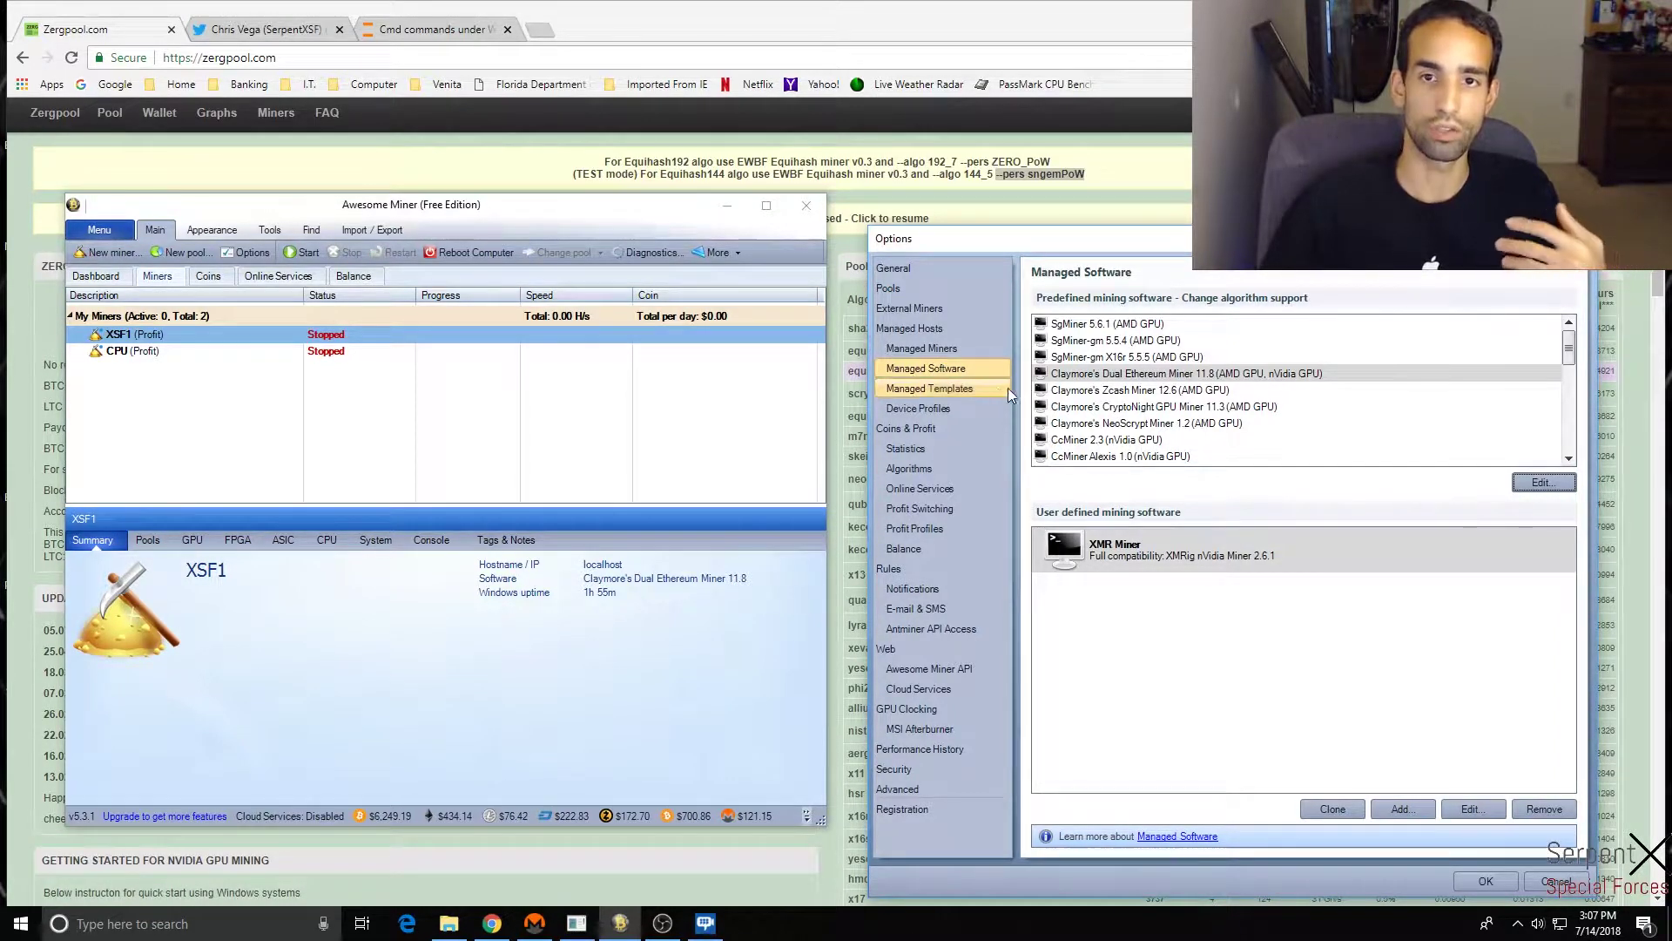
{"action": "left_click", "coordinate": [964, 350]}
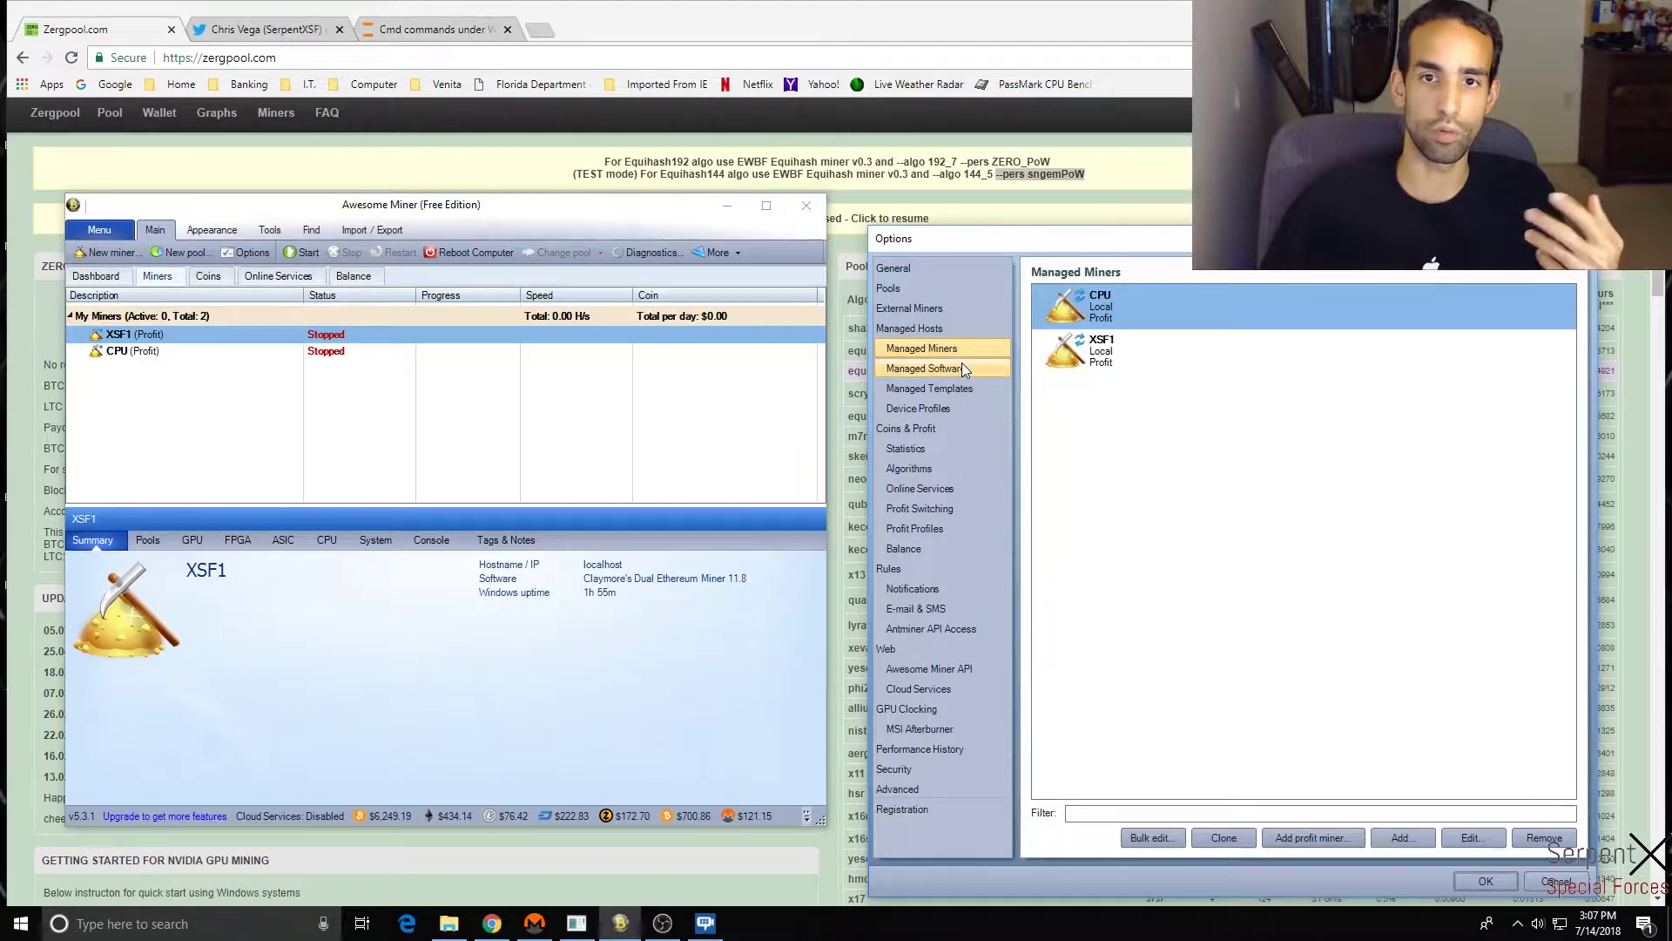
{"action": "left_click", "coordinate": [962, 368]}
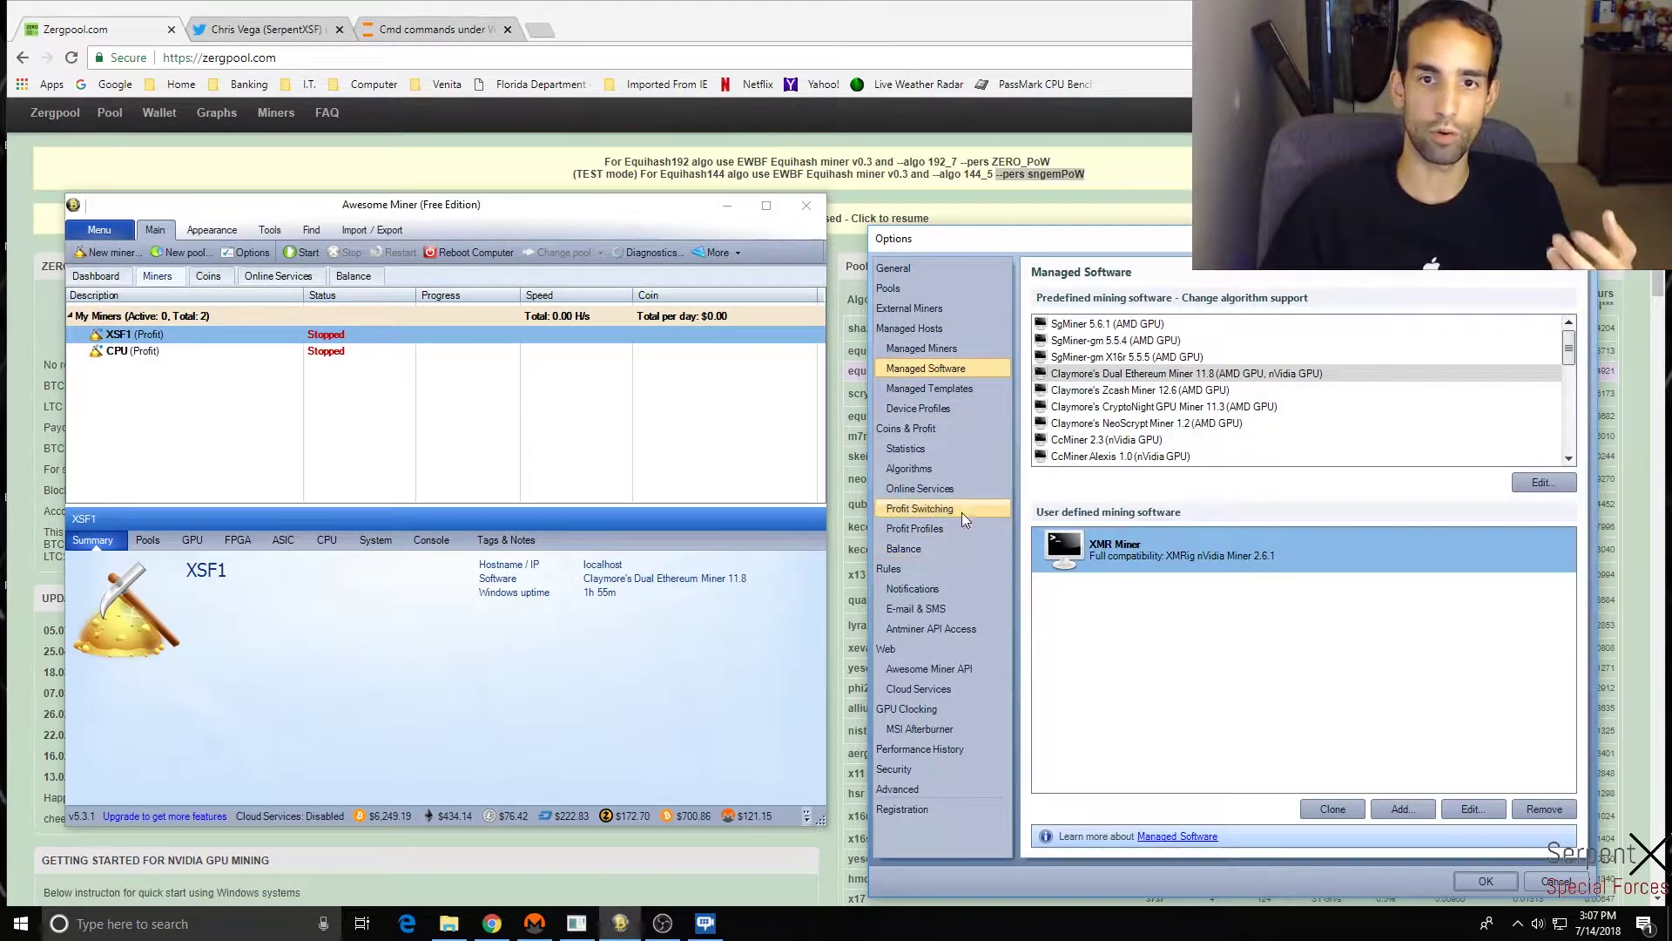
- Open ETC East Nanopool's settings and review its advanced command line parameters and miner-specific sections
{"action": "left_click", "coordinate": [938, 289]}
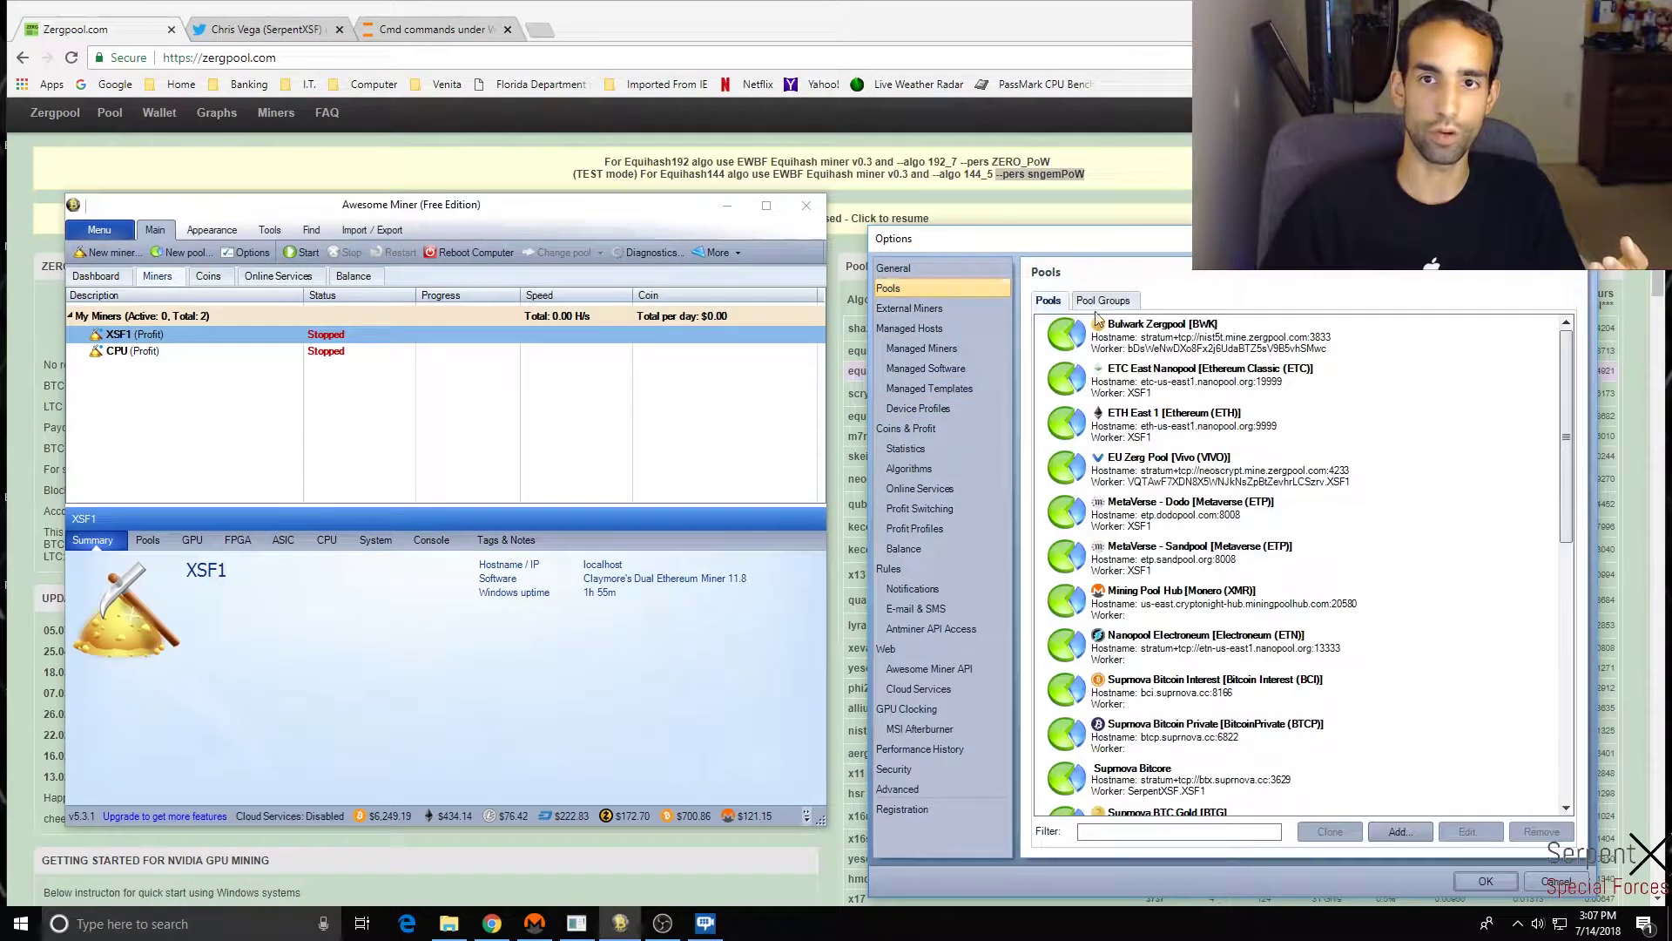
{"action": "left_click", "coordinate": [1470, 831]}
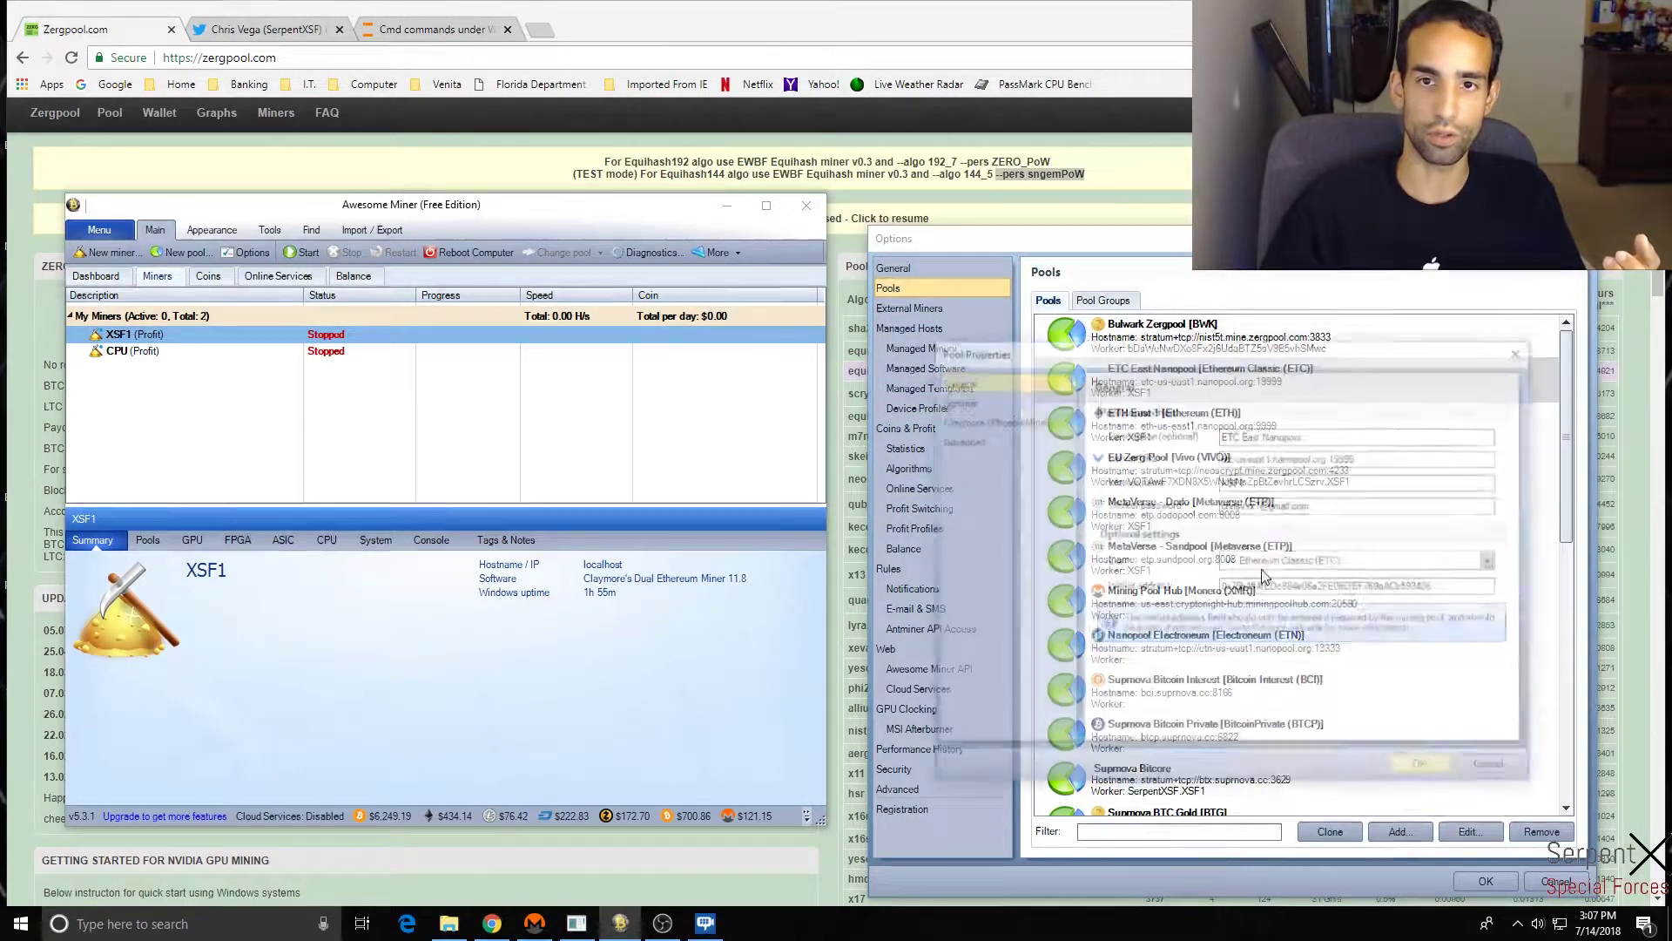
{"action": "left_click", "coordinate": [974, 439]}
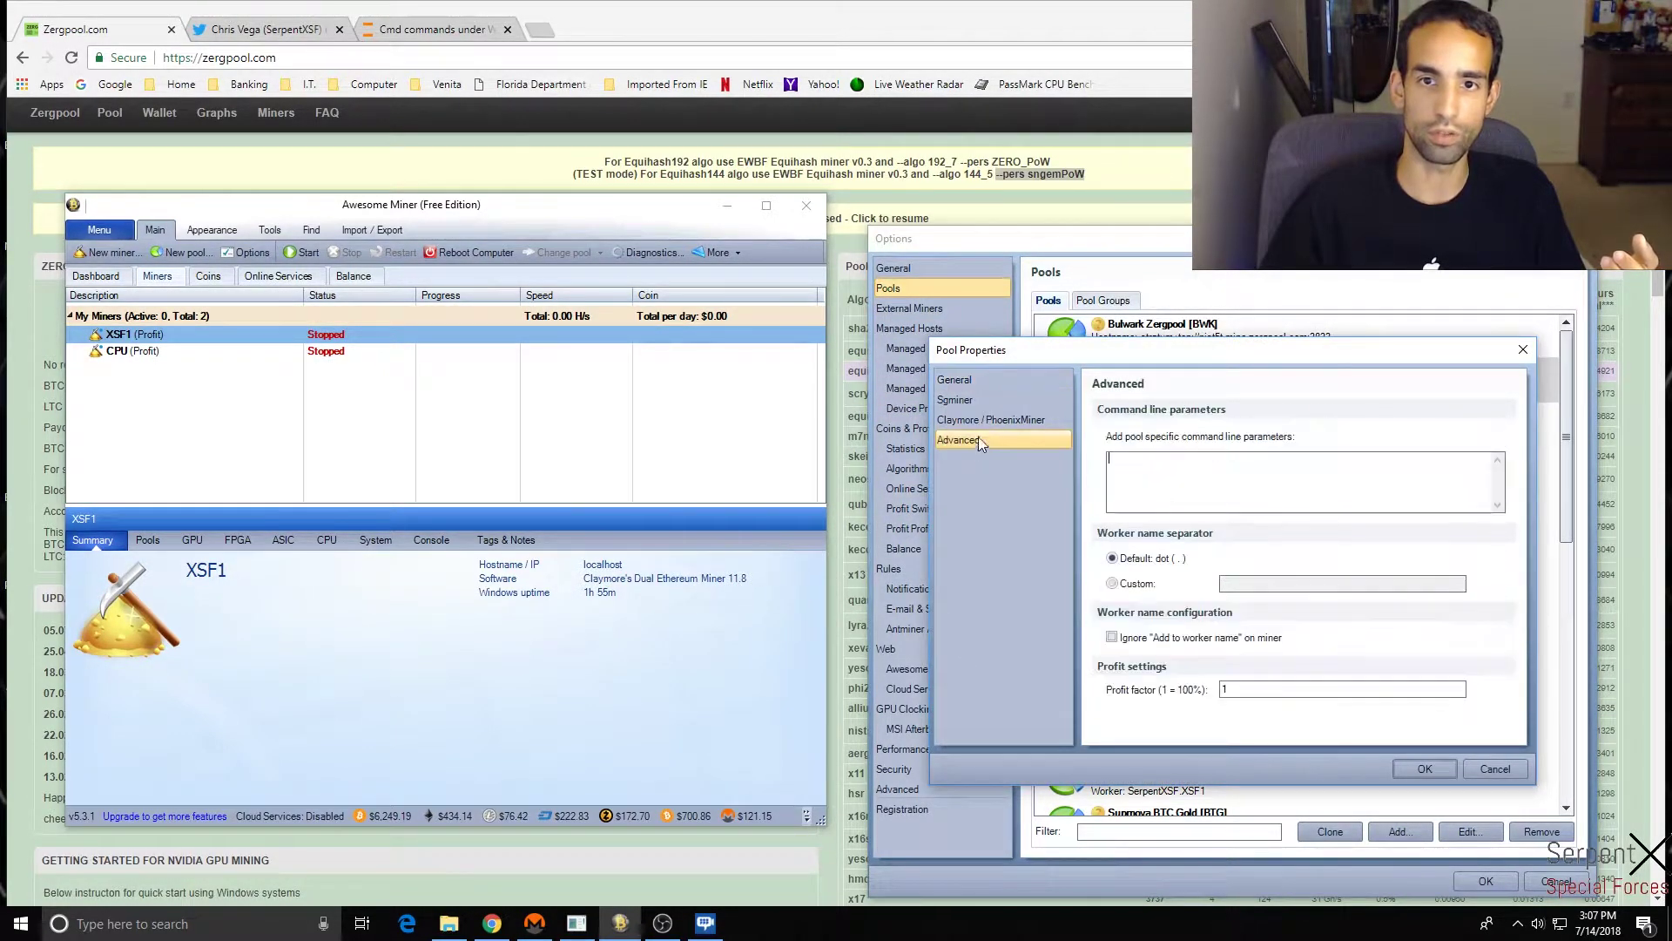
{"action": "left_click", "coordinate": [1286, 487]}
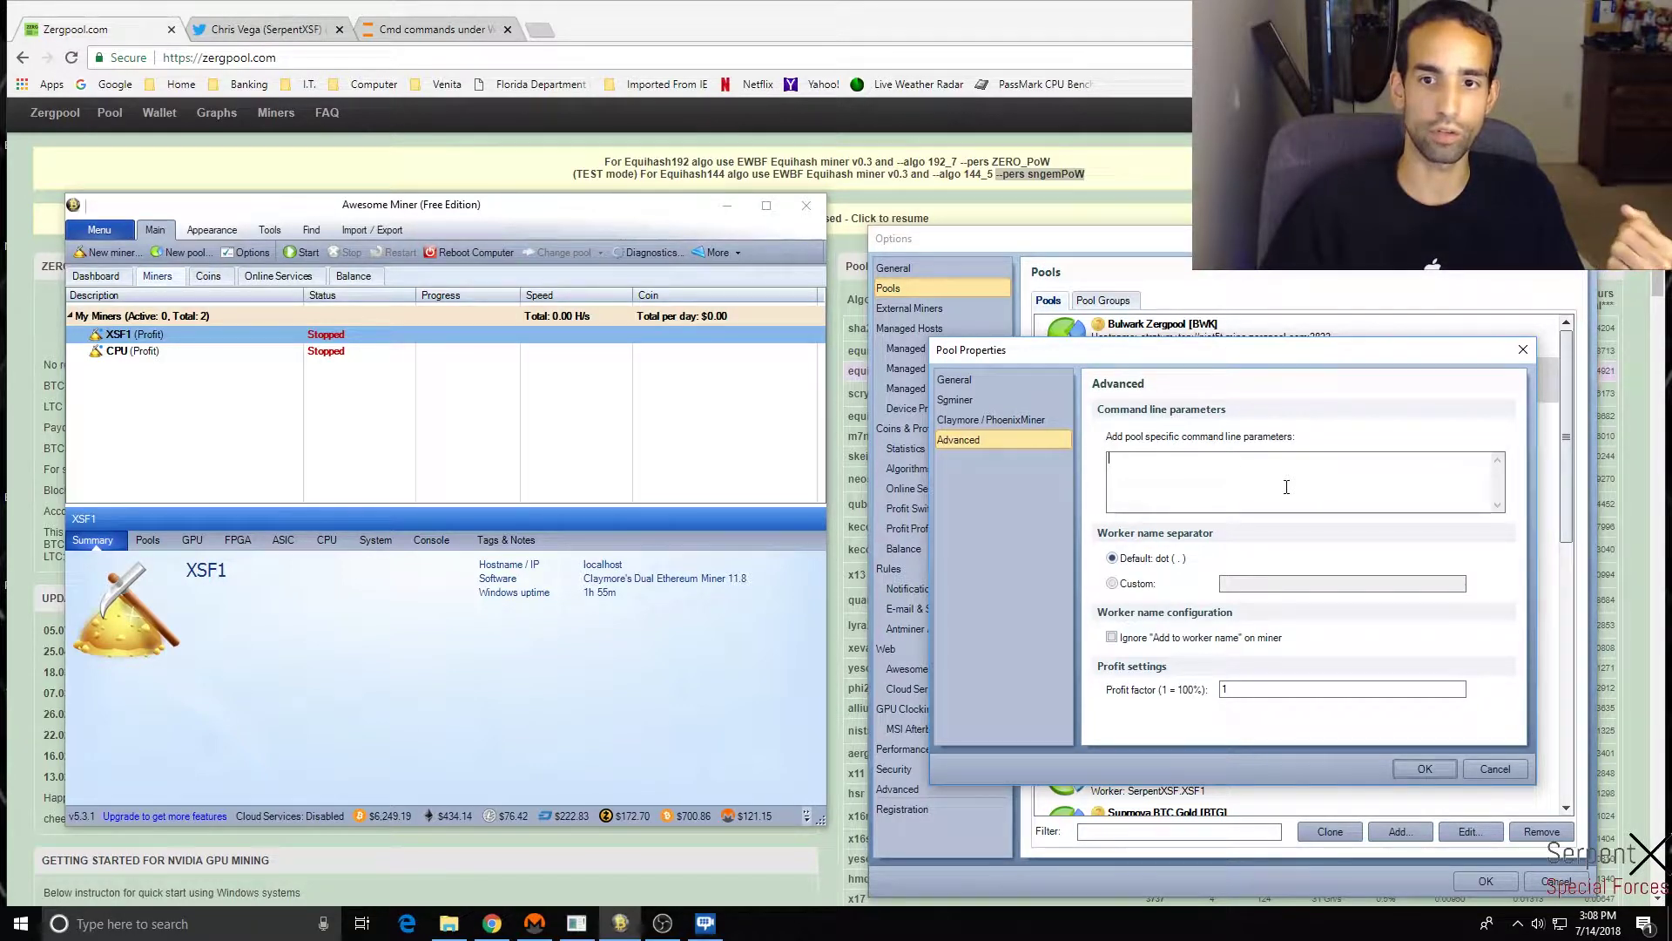
{"action": "left_click", "coordinate": [1023, 419]}
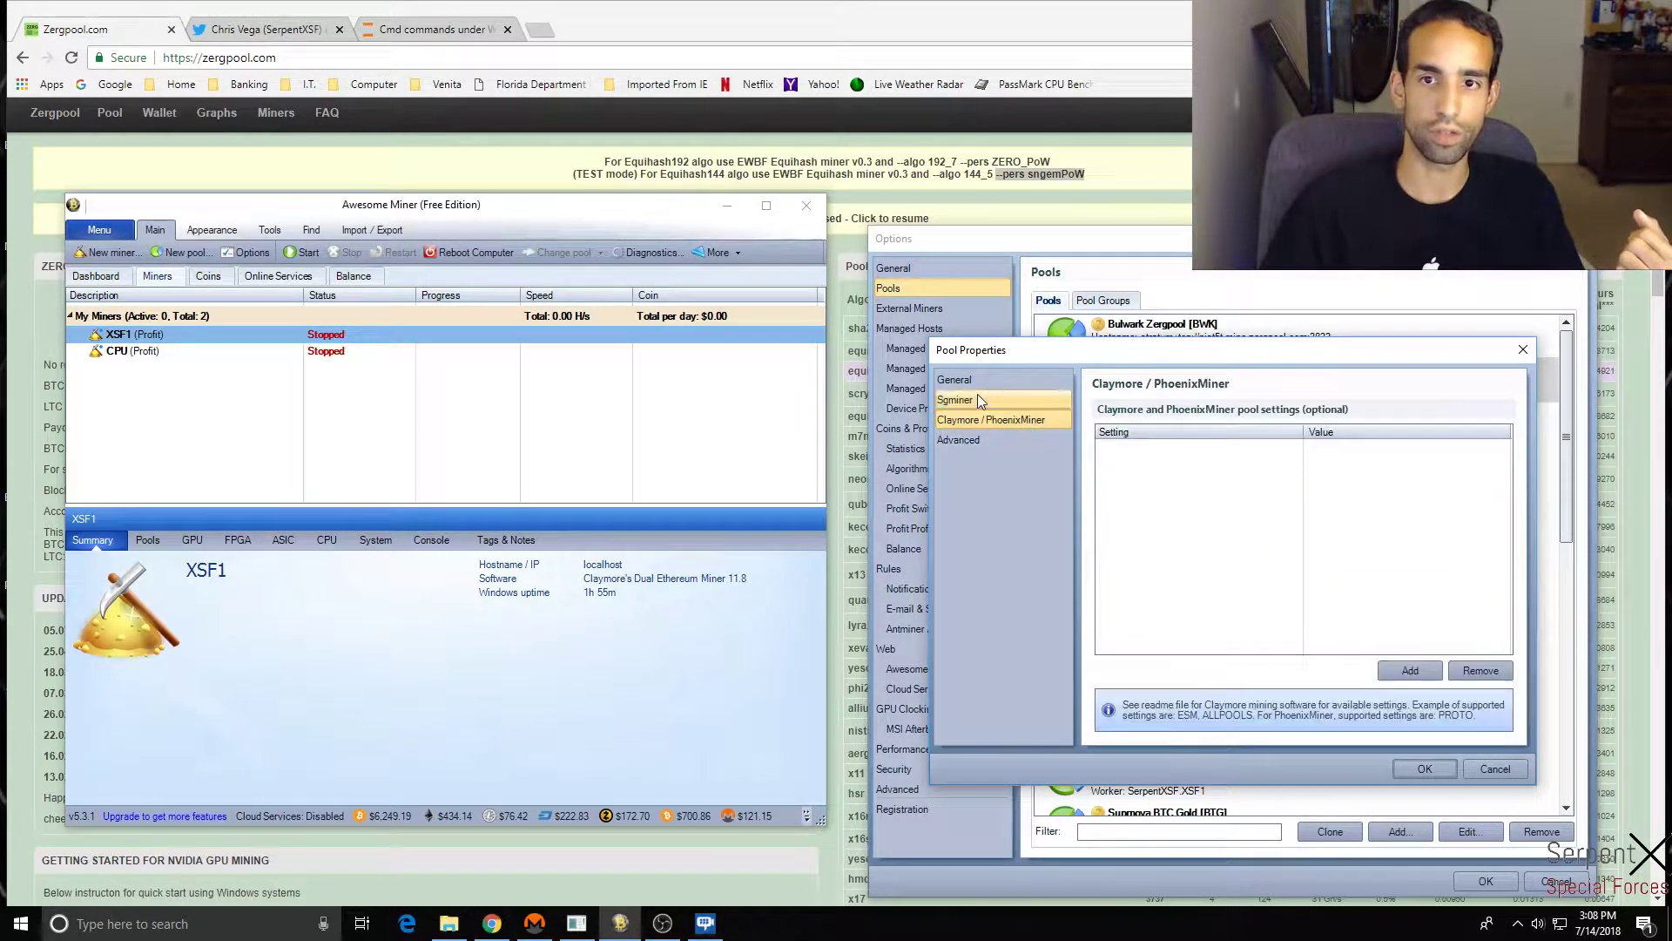
{"action": "left_click", "coordinate": [977, 397]}
{"action": "left_click", "coordinate": [979, 378]}
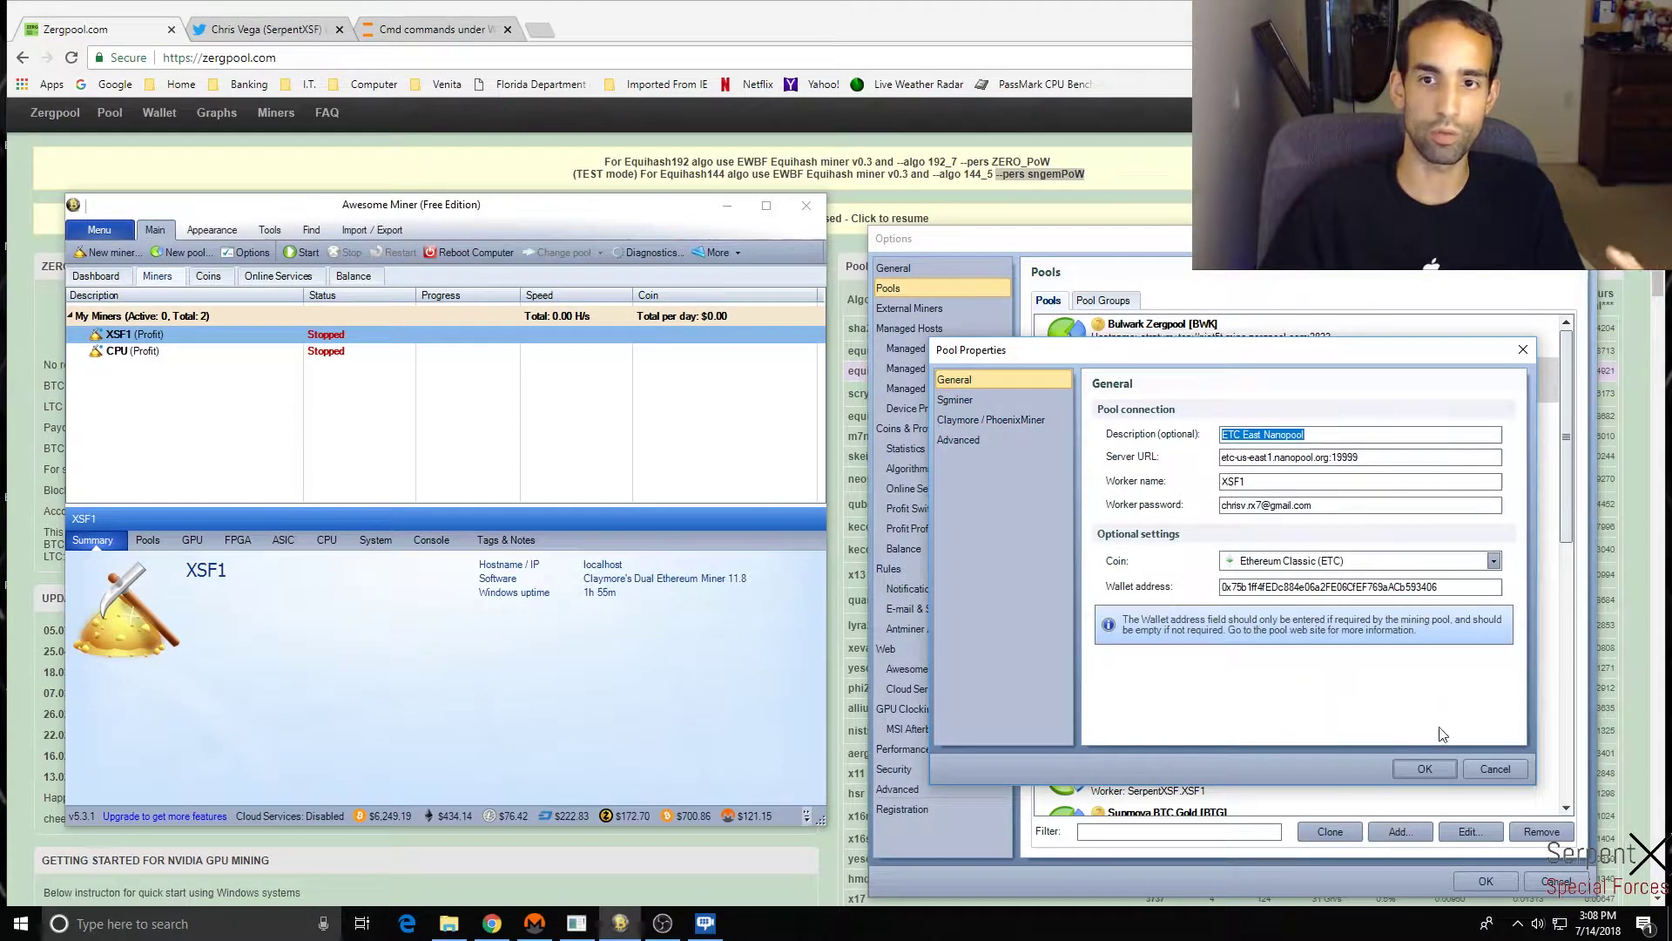
- Confirm the pool and Options dialogs, then minimize Awesome Miner to reveal the Zergpool page
{"action": "left_click", "coordinate": [1443, 763]}
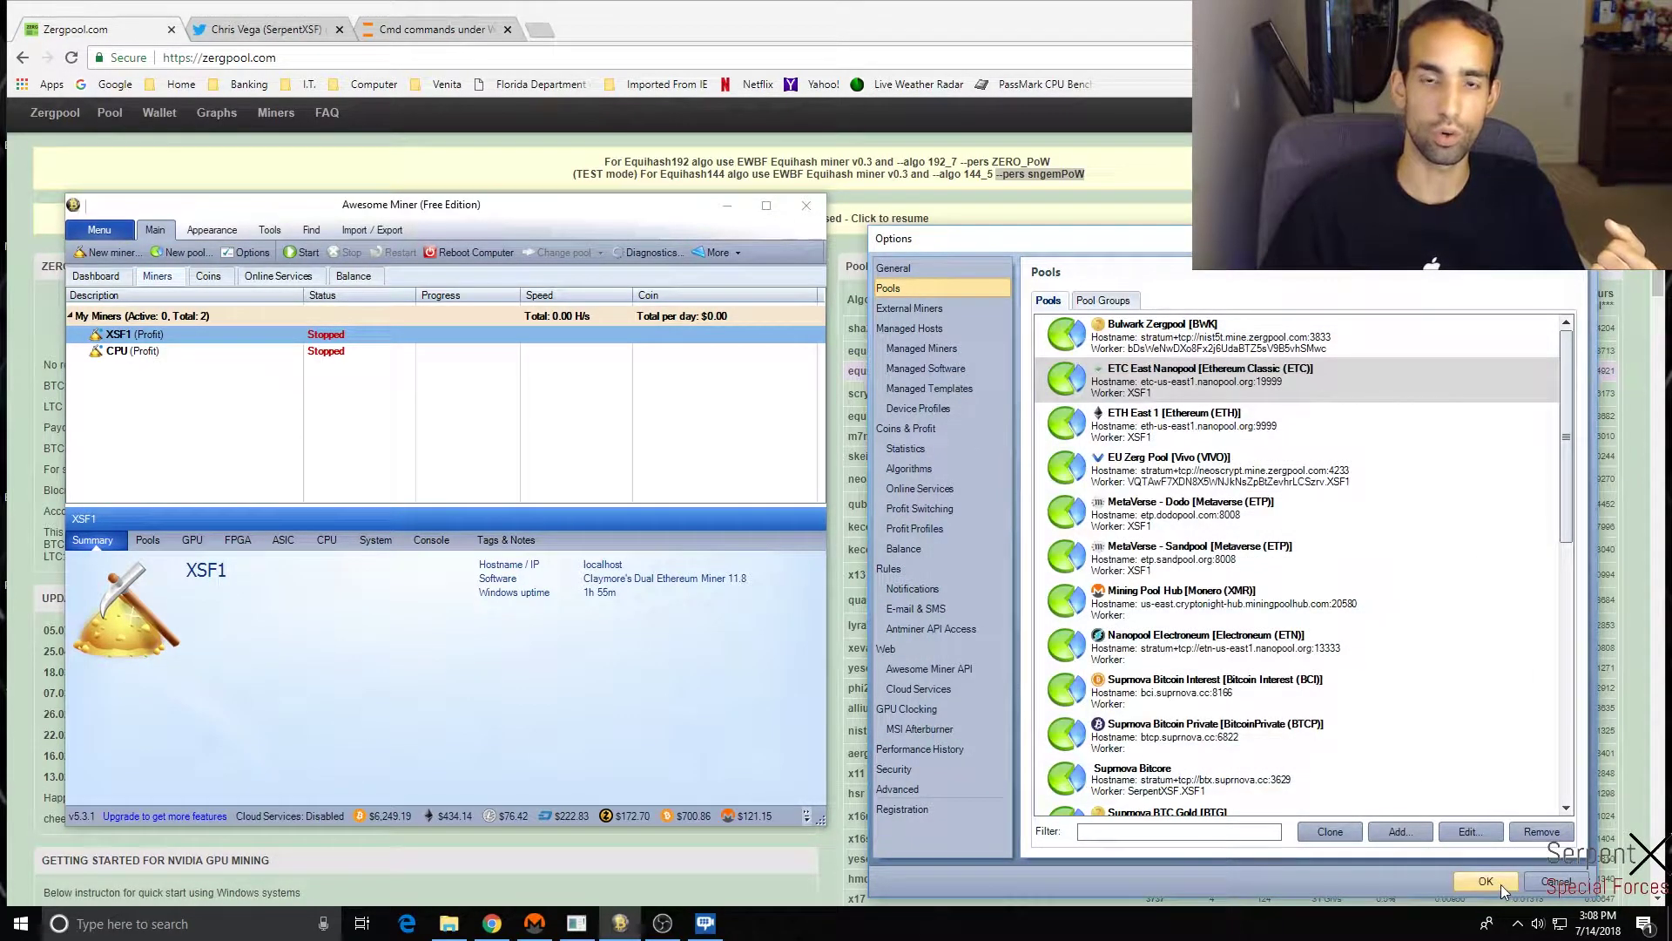
{"action": "left_click", "coordinate": [1500, 884]}
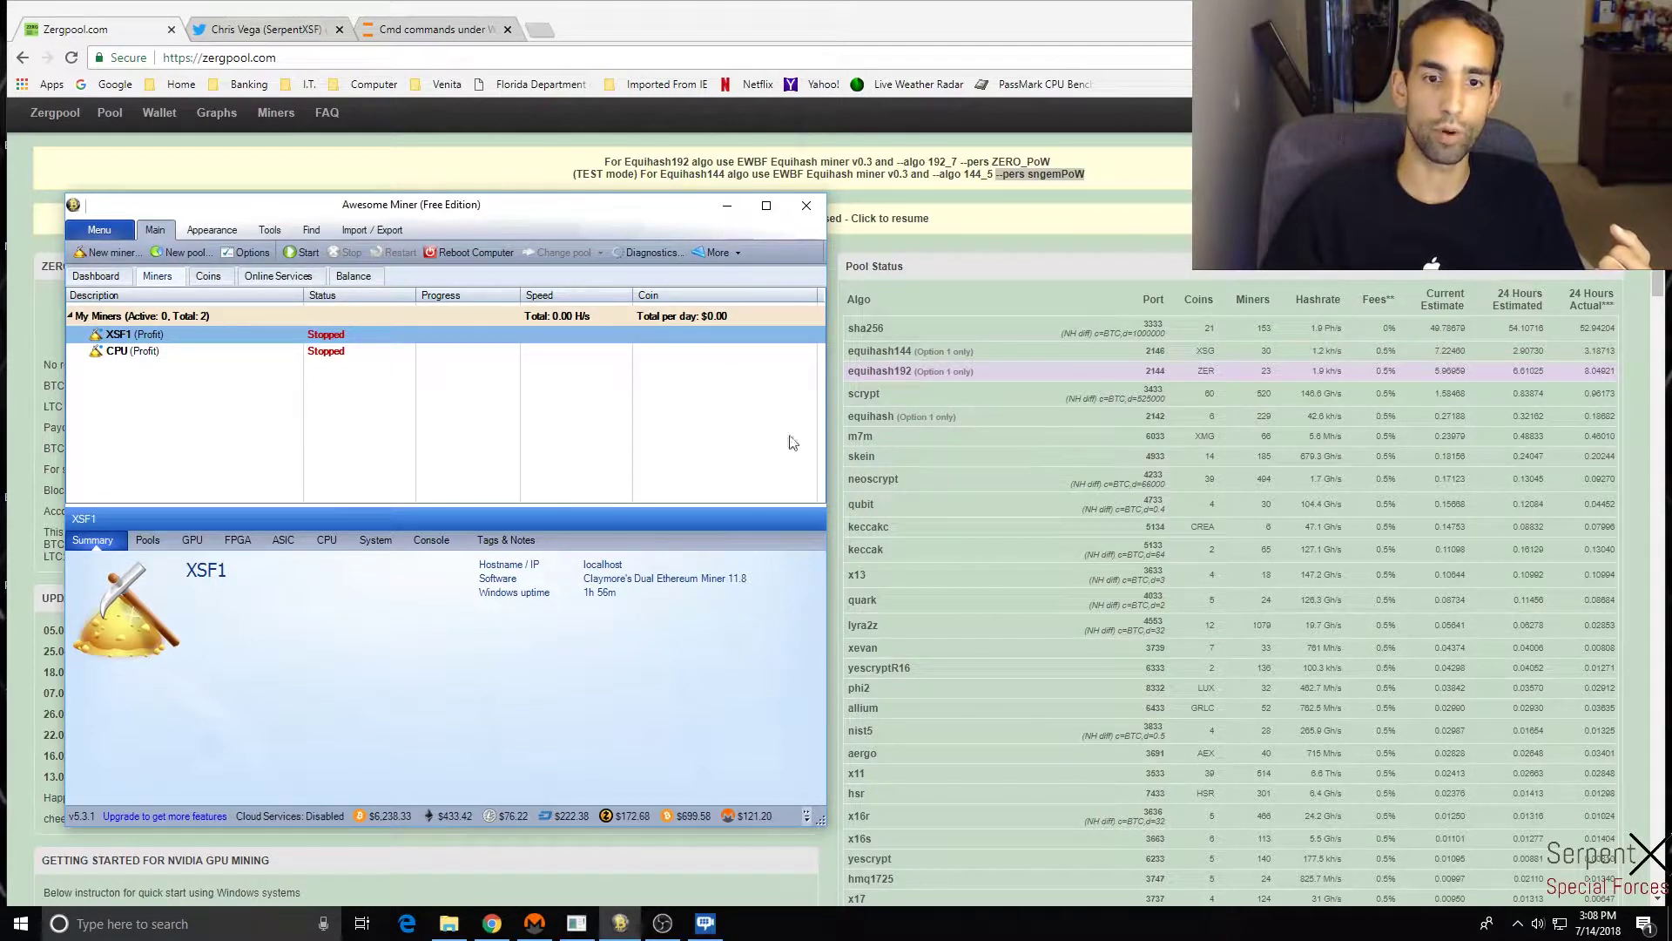
{"action": "left_click", "coordinate": [730, 203]}
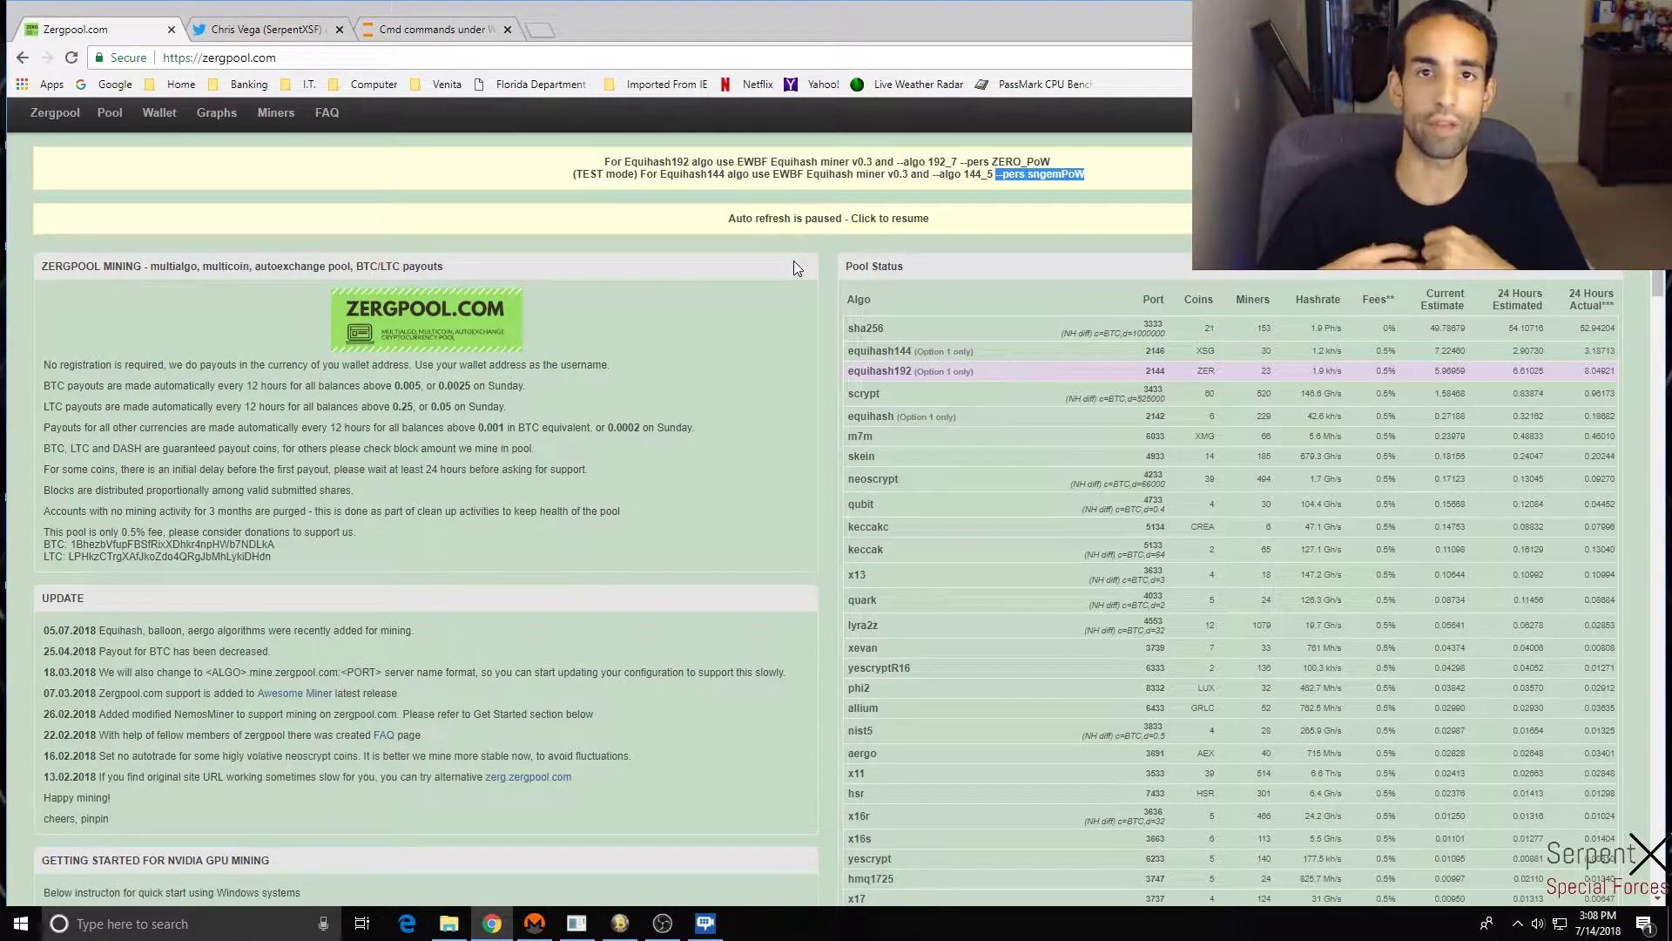
- On the Twitter profile, open the first Photos and videos thumbnail showing the AwesomeMiner Notepad log
{"action": "left_click", "coordinate": [266, 32]}
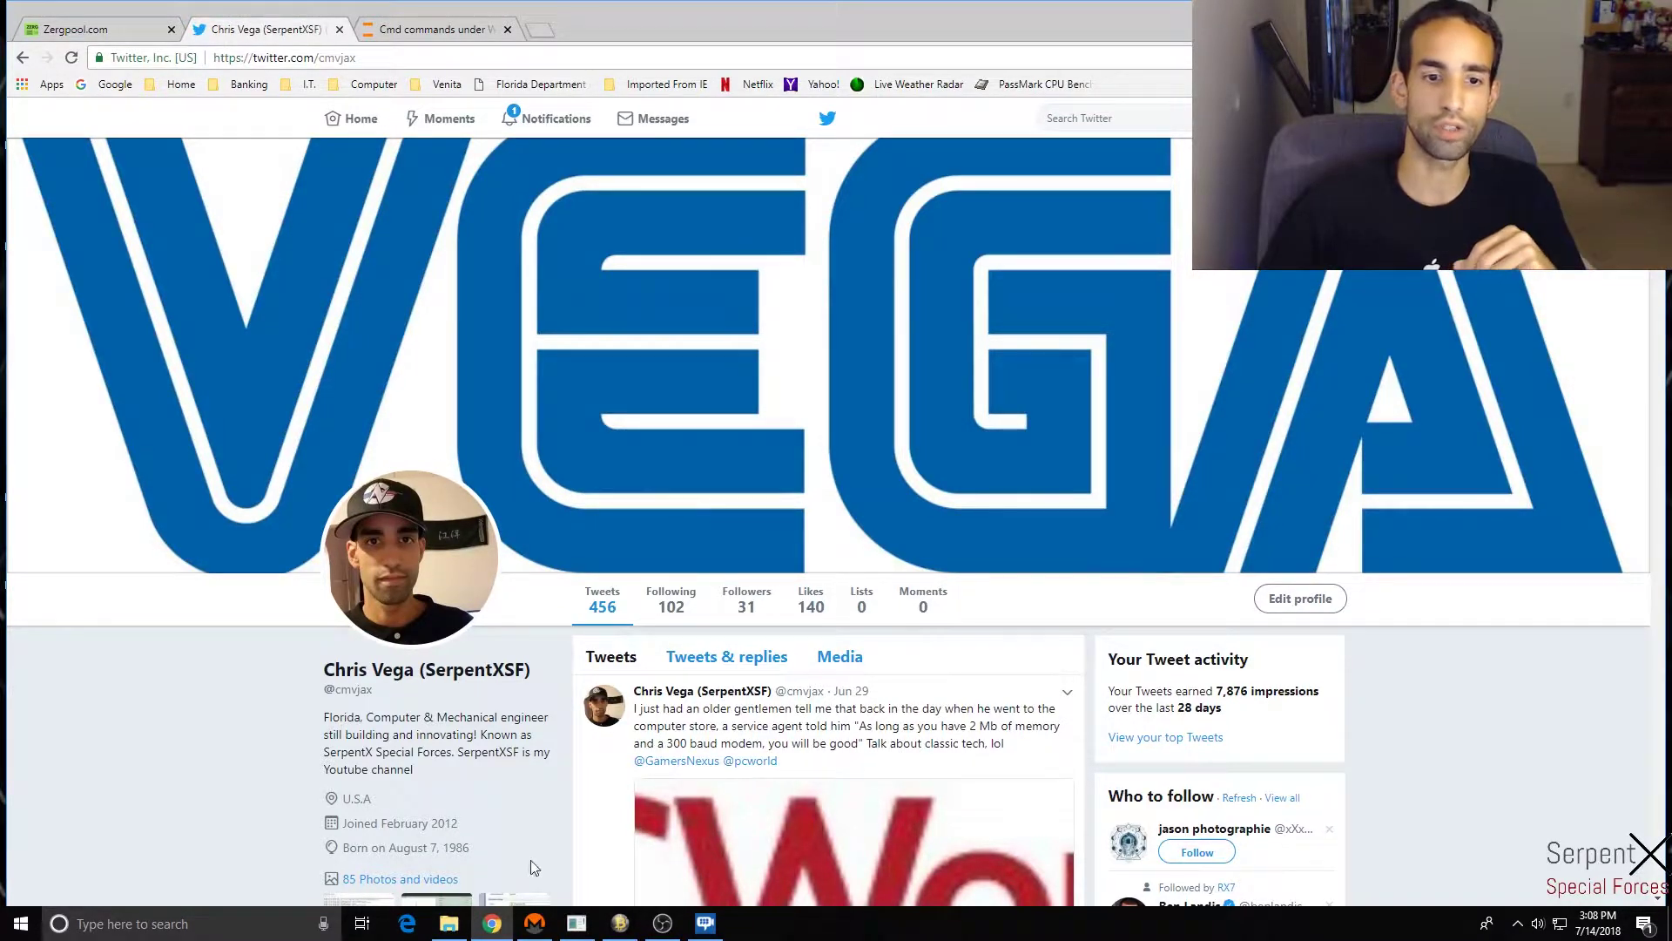
{"action": "scroll", "coordinate": [446, 836], "scroll_direction": "down", "scroll_amount": 1}
{"action": "left_click", "coordinate": [334, 845]}
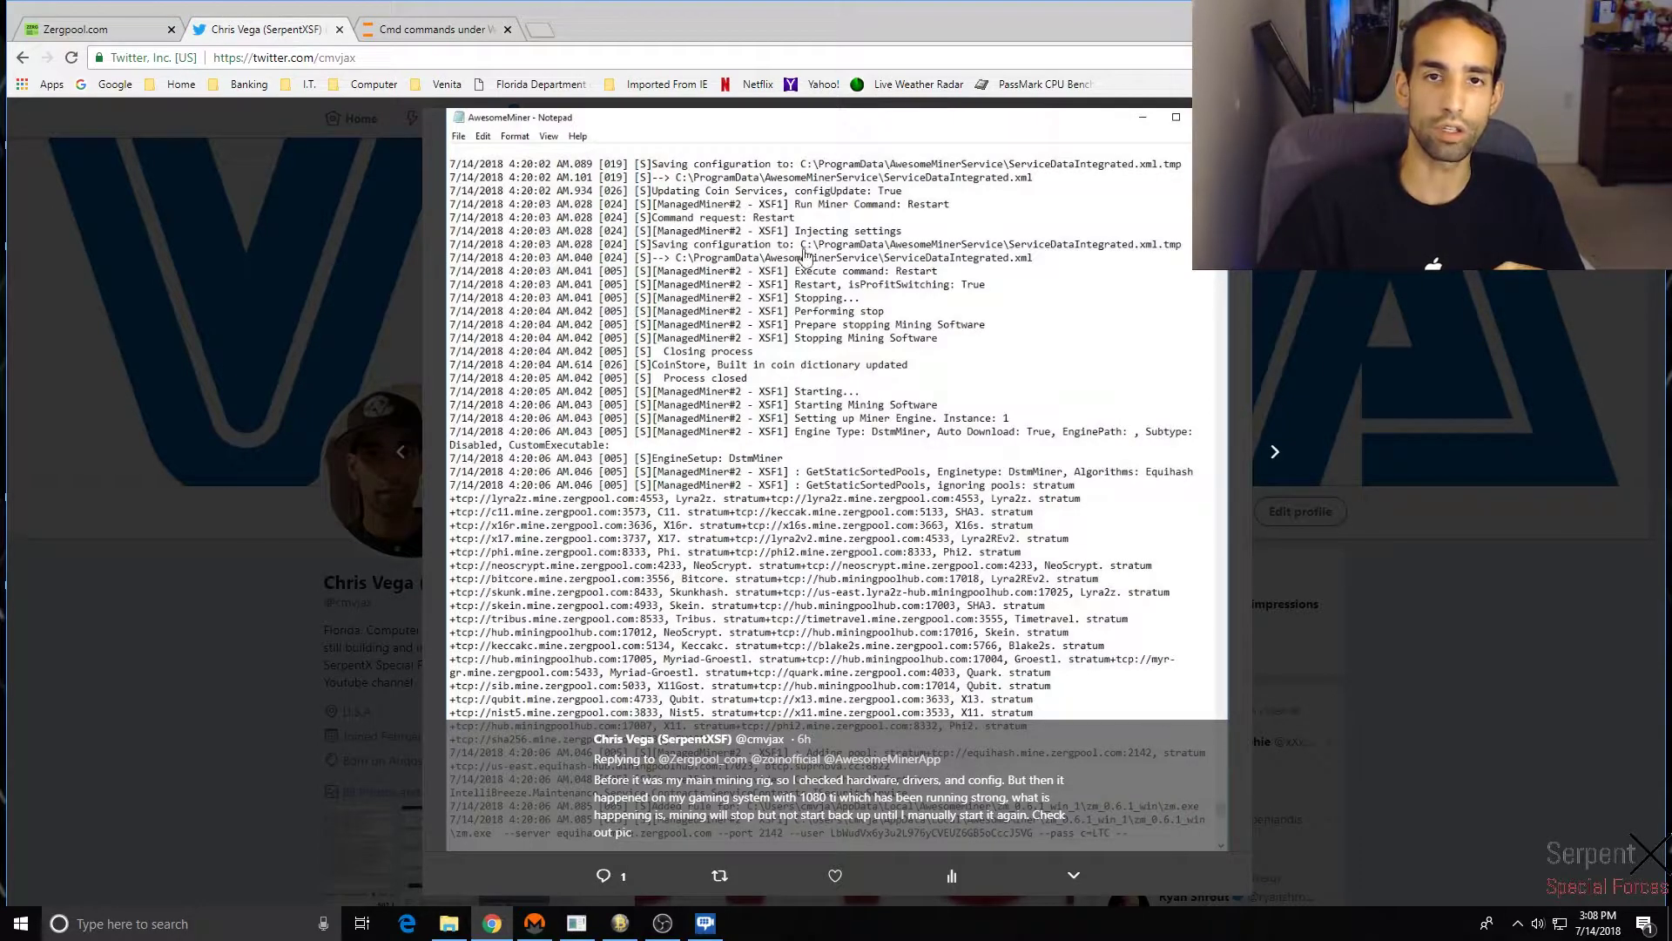
- Open the AwesomeMiner log from Tools > Log file in Notepad, then close Notepad and its folder
{"action": "left_click", "coordinate": [620, 923]}
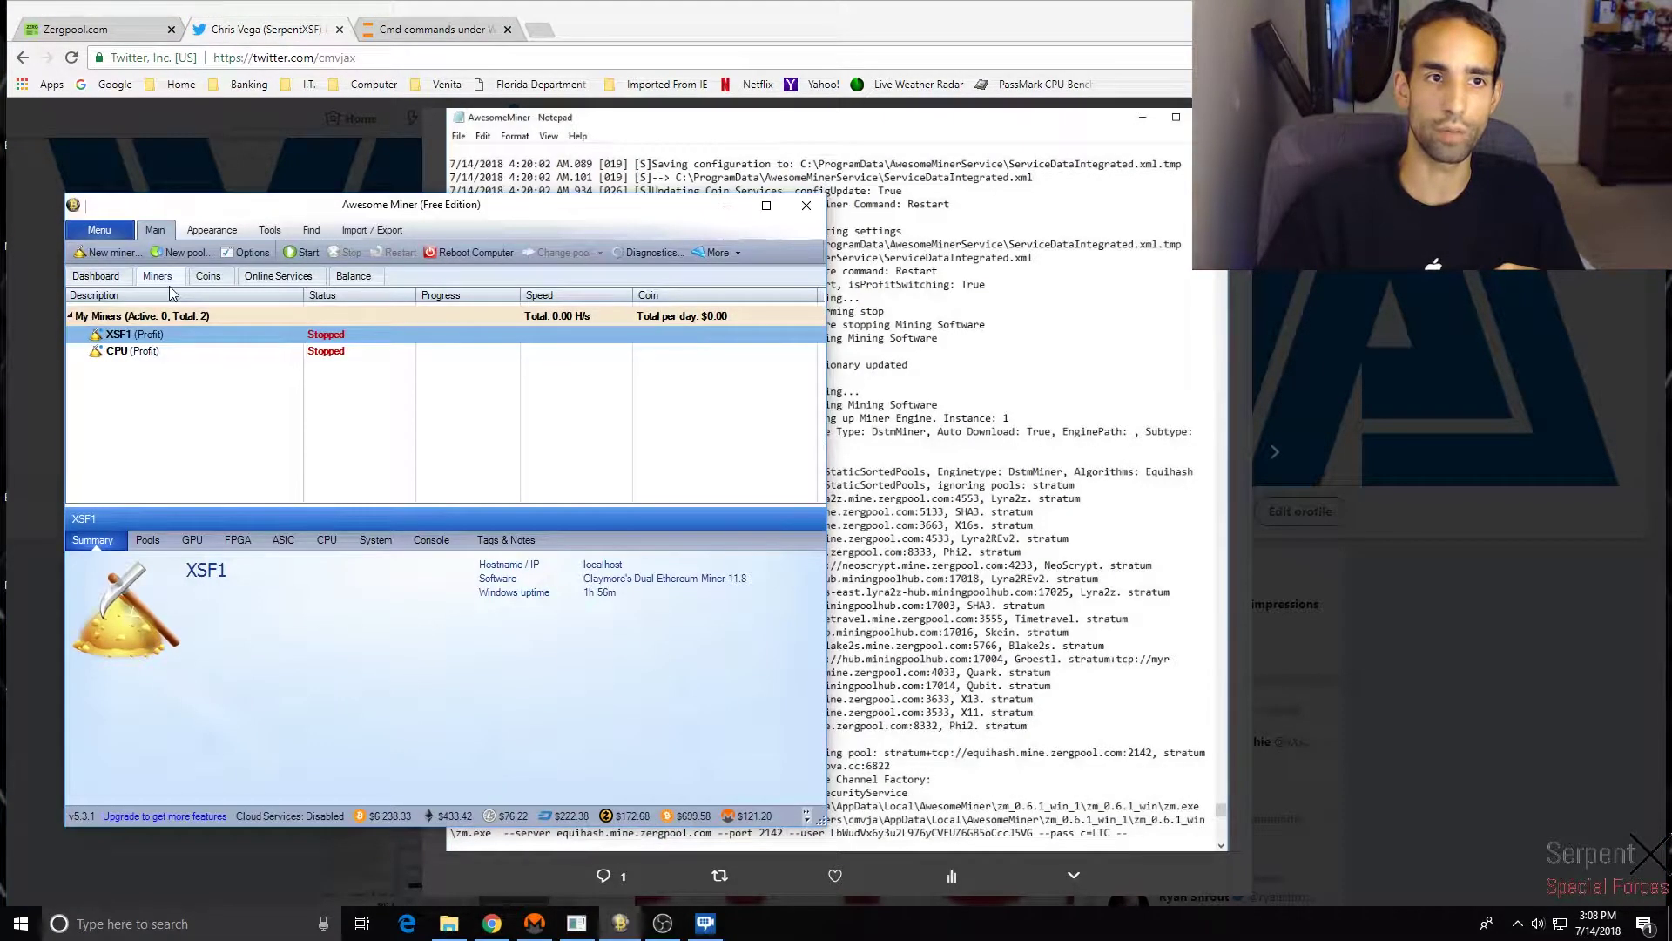
{"action": "left_click", "coordinate": [272, 231]}
{"action": "left_click", "coordinate": [96, 253]}
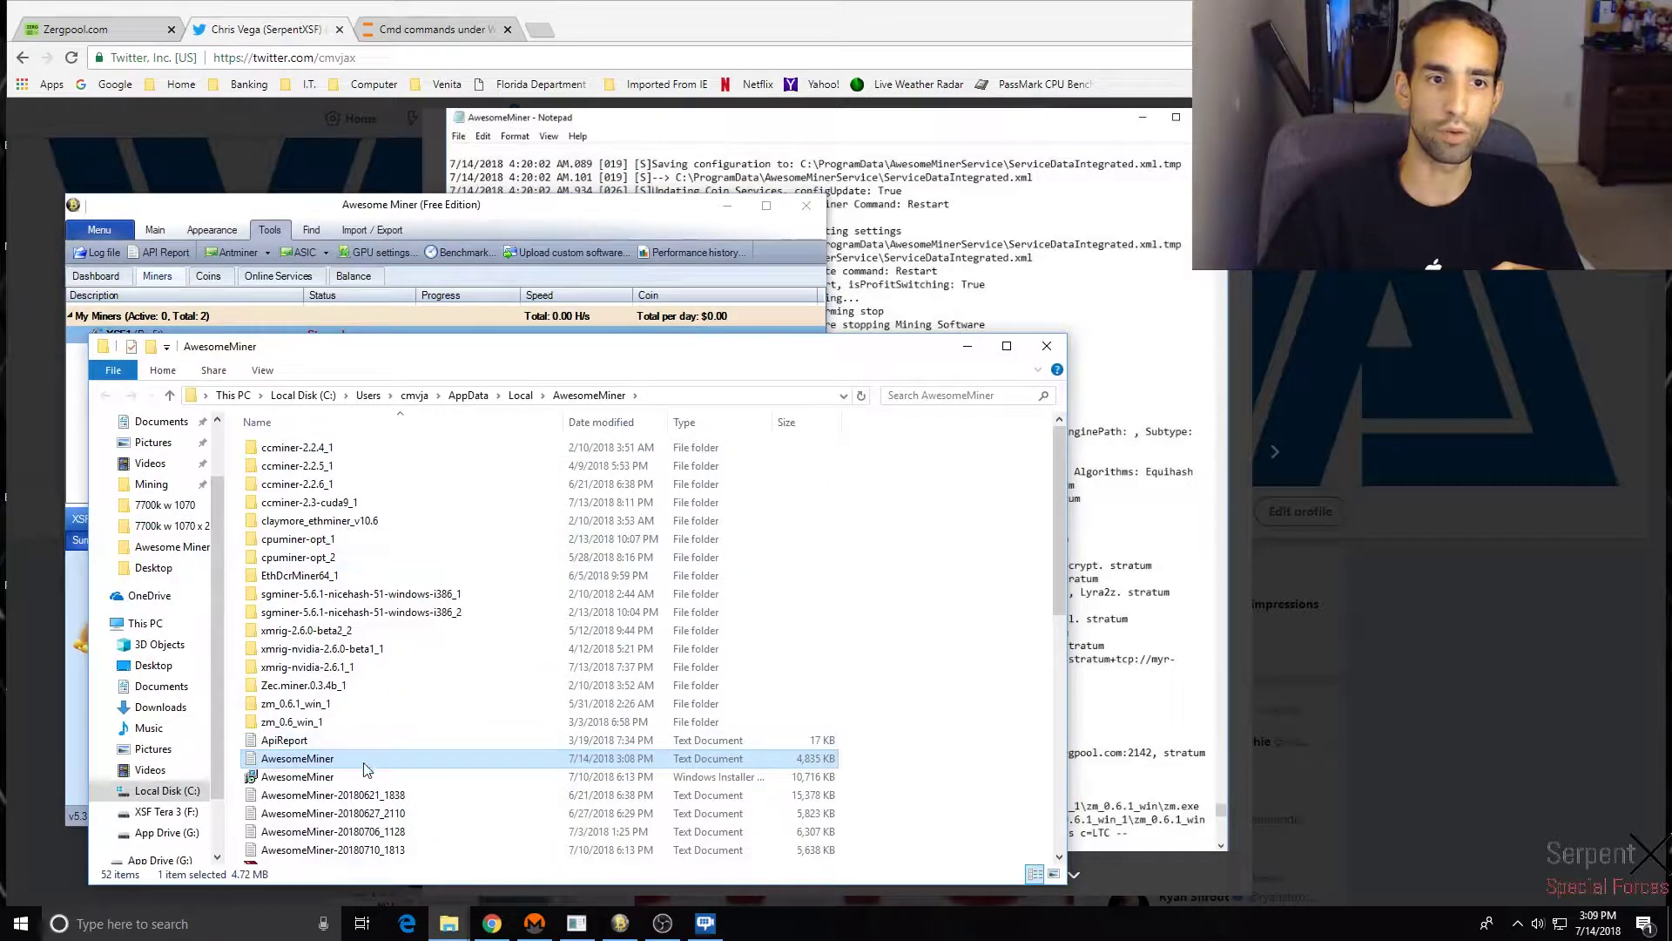
{"action": "double_click", "coordinate": [359, 759]}
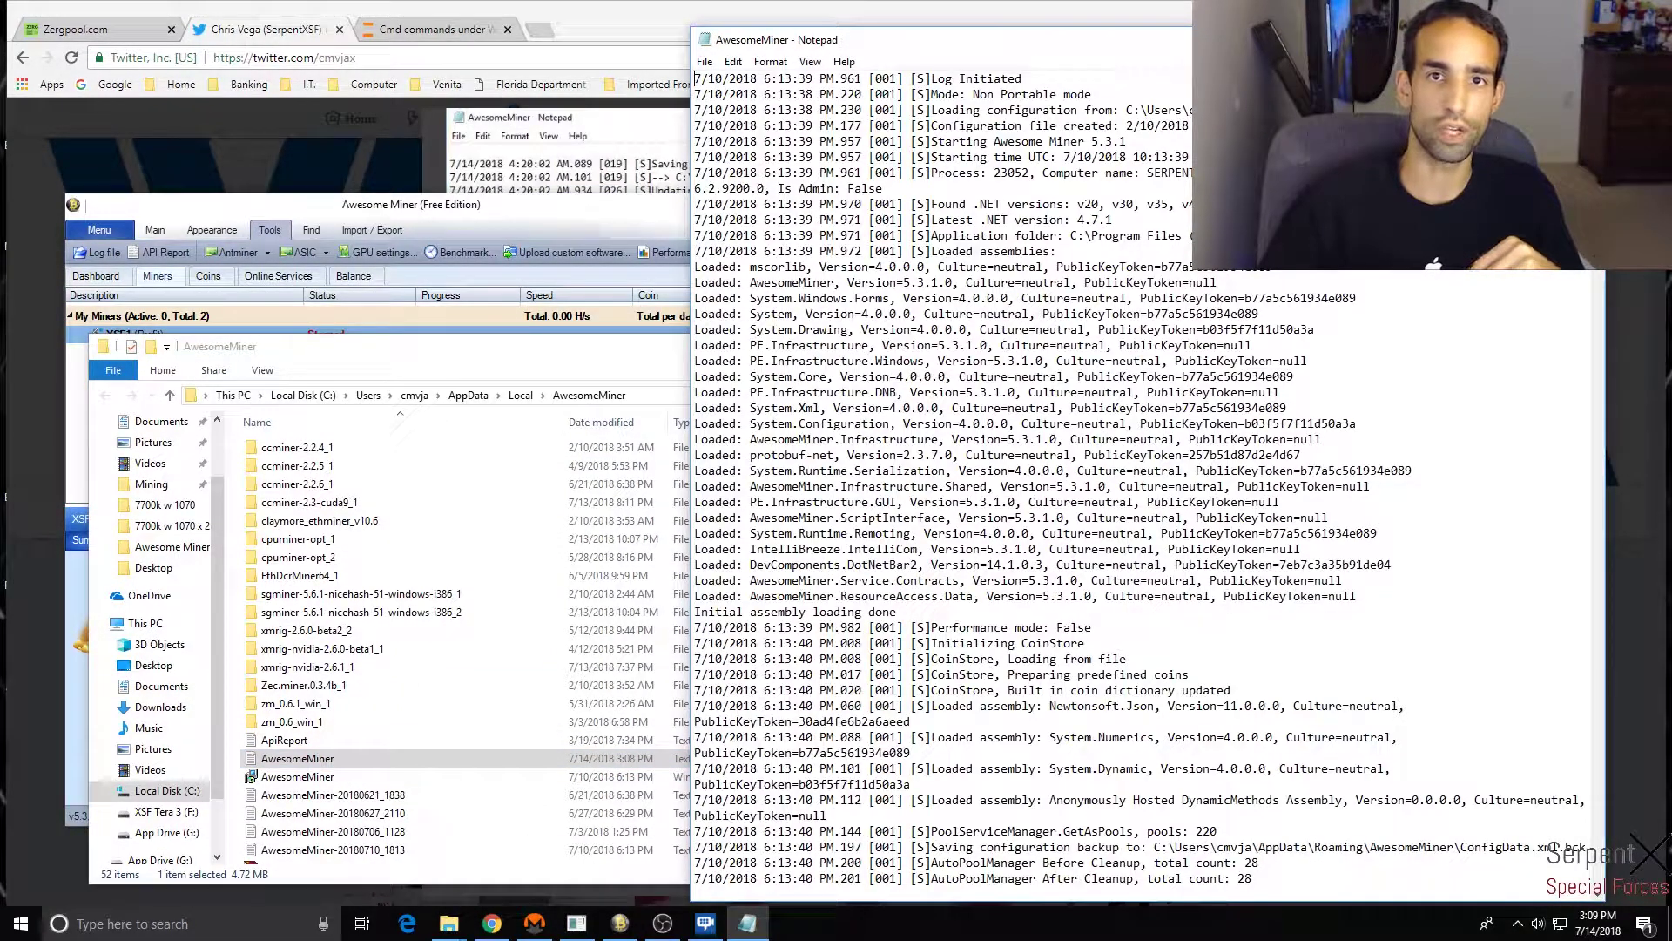
{"action": "key", "text": "alt+F4"}
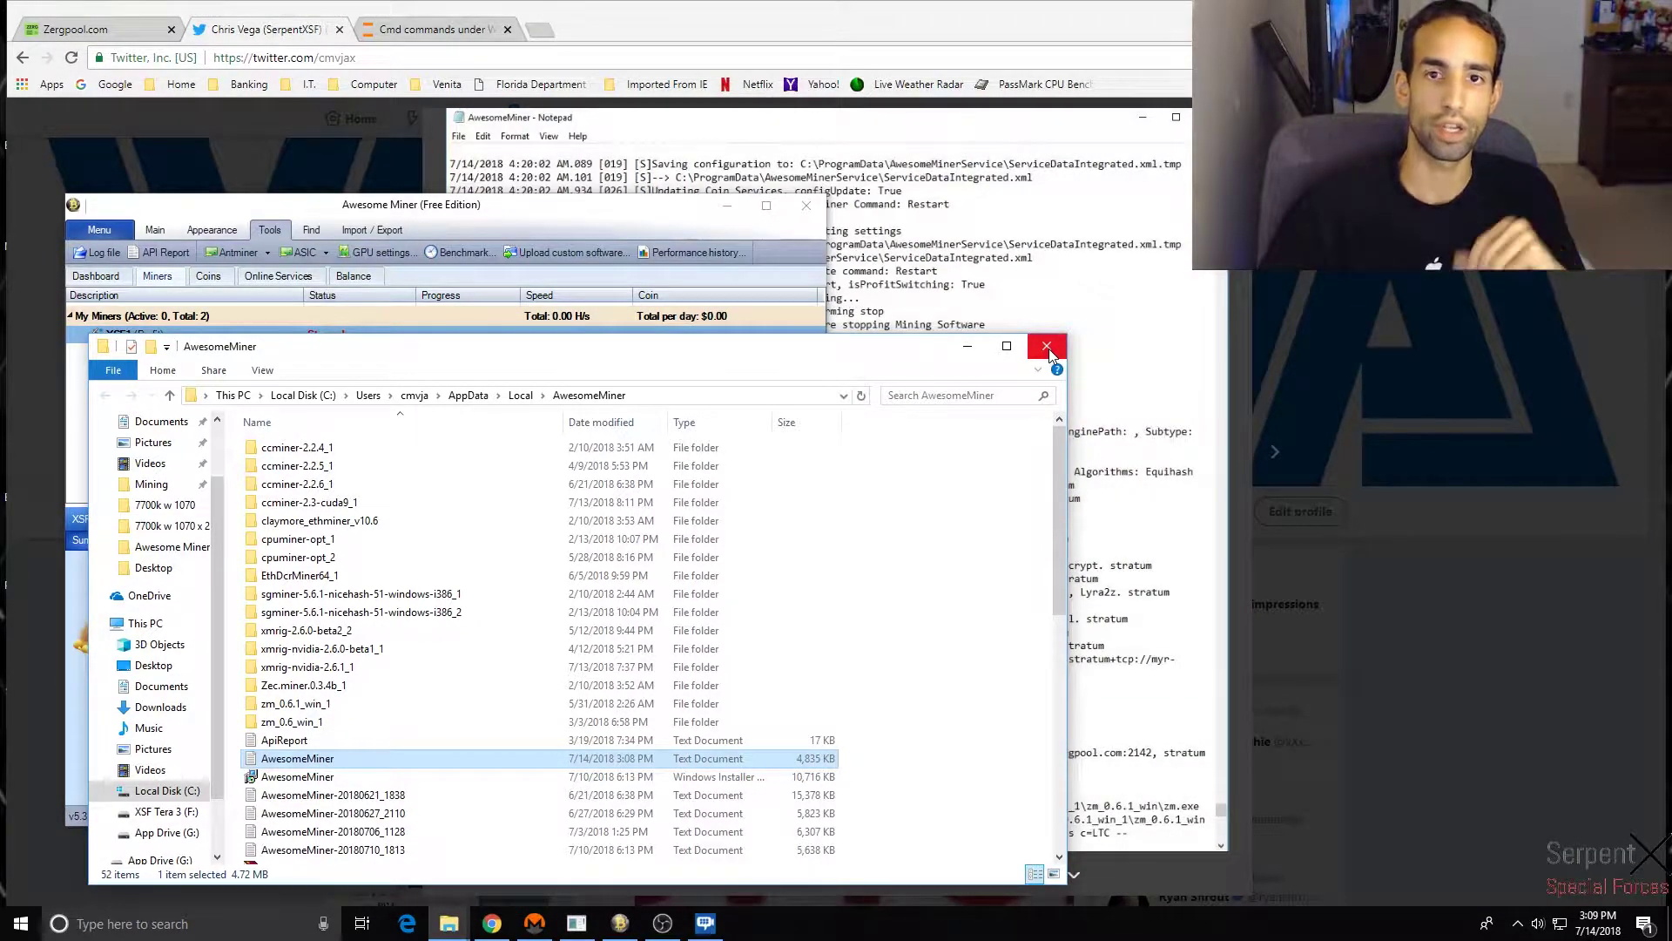
{"action": "left_click", "coordinate": [1048, 348]}
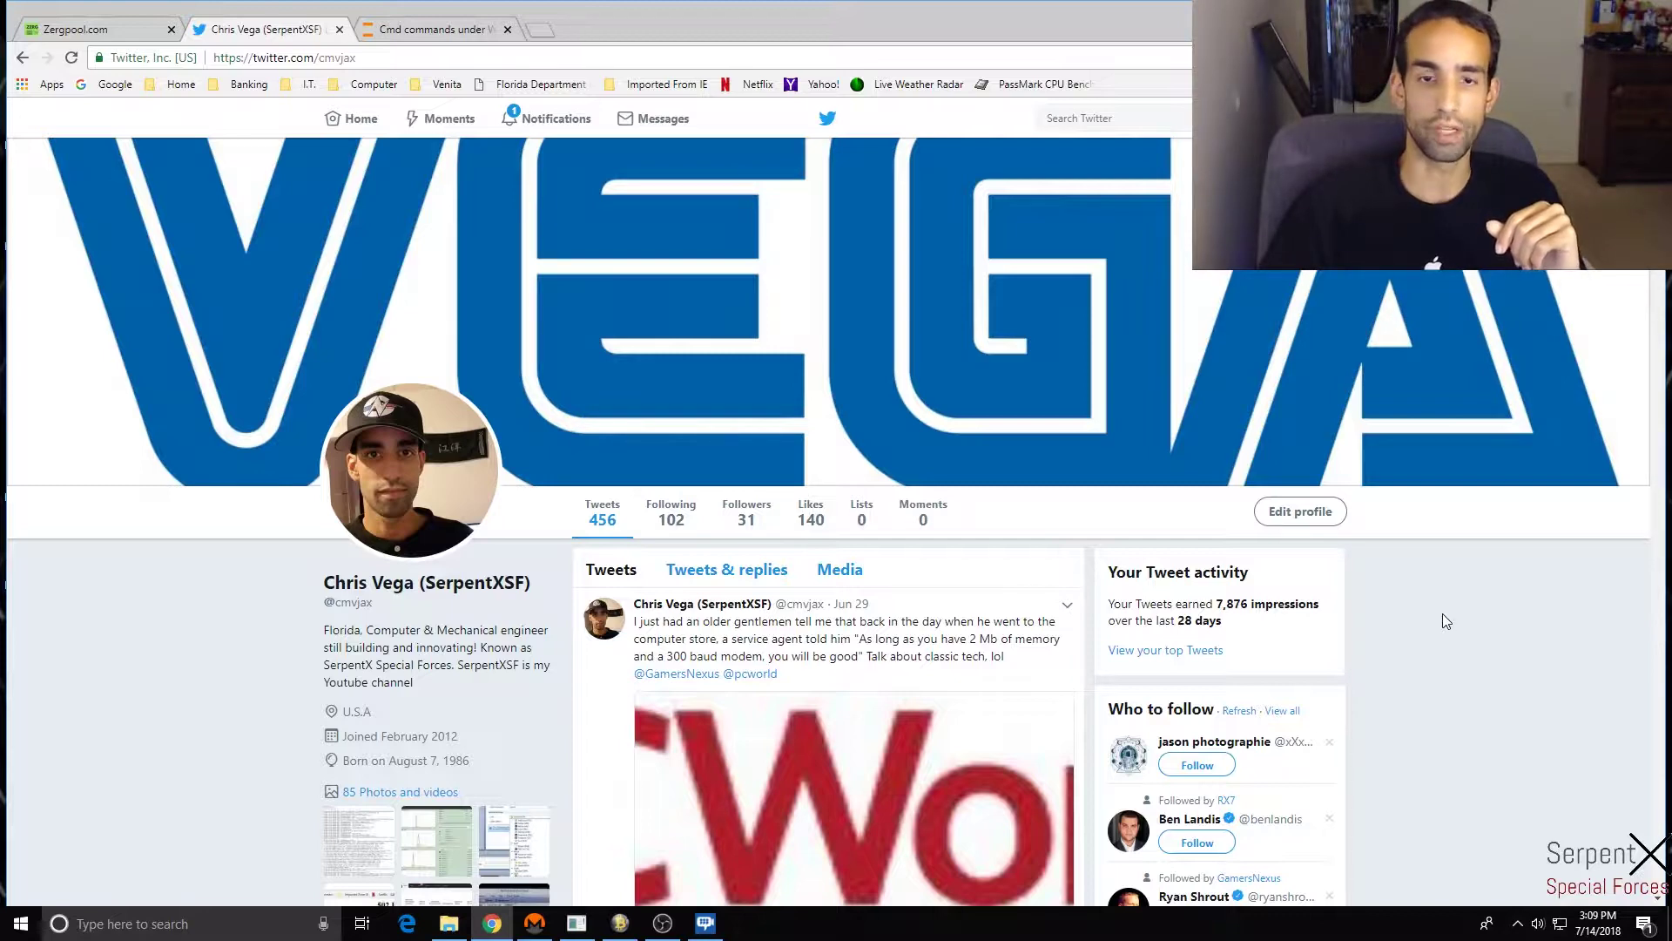
- Briefly show the OhGodAnETHlargementPill-master folder, minimize it, and scroll up the Twitter profile
{"action": "left_click", "coordinate": [451, 924]}
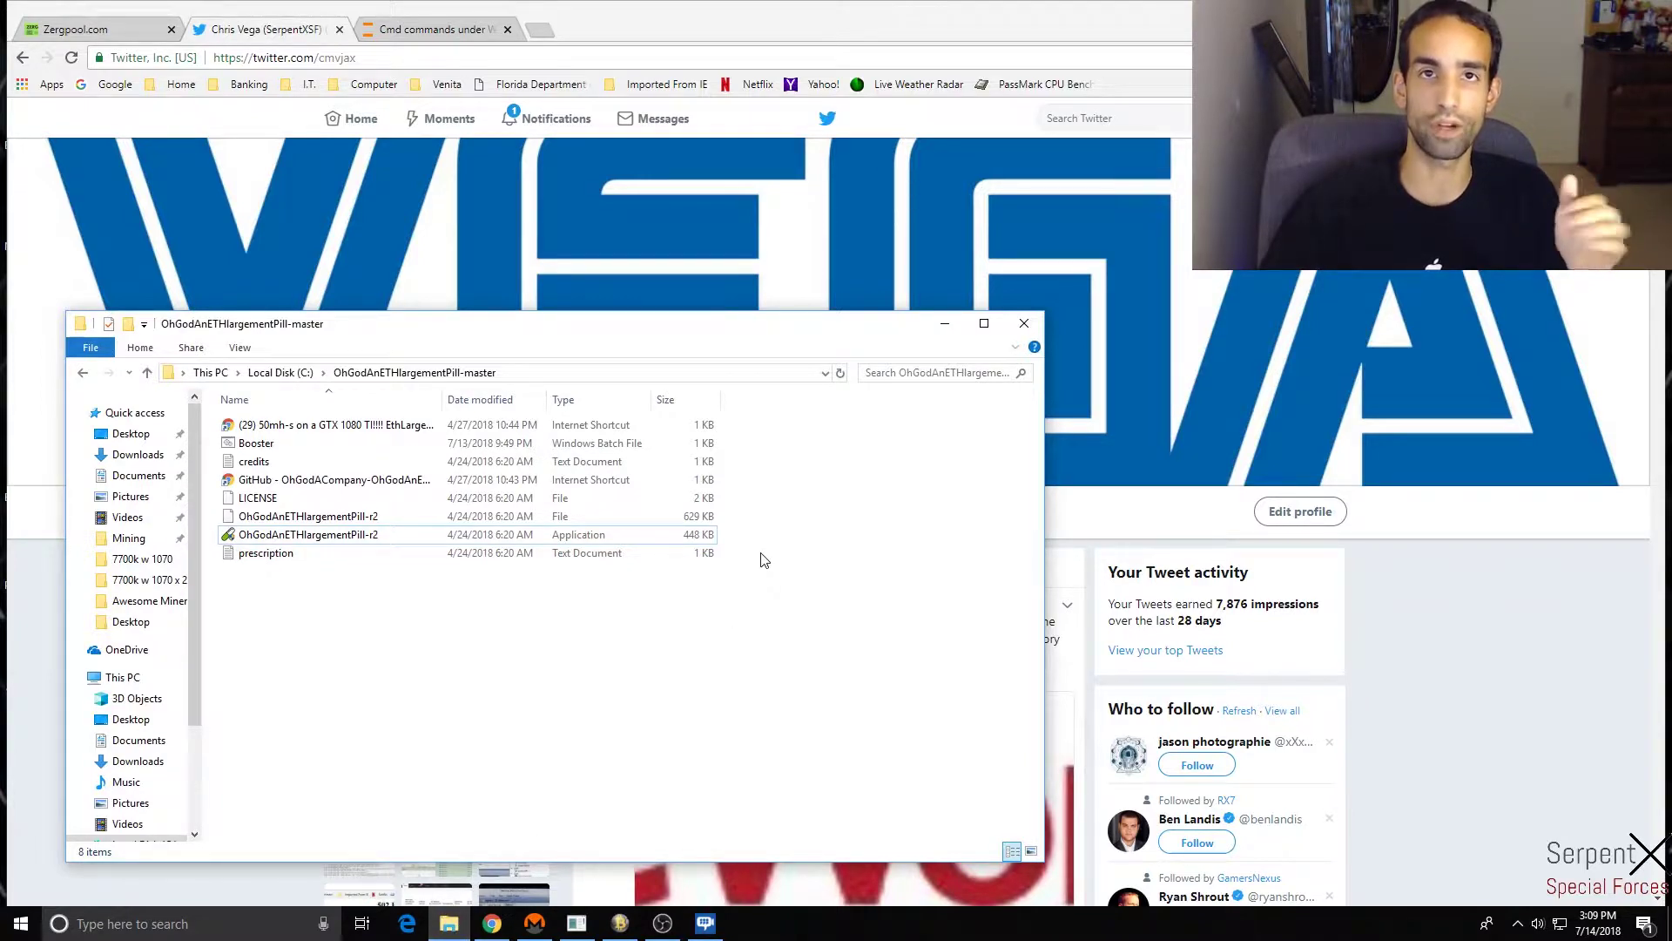
{"action": "left_click", "coordinate": [944, 323]}
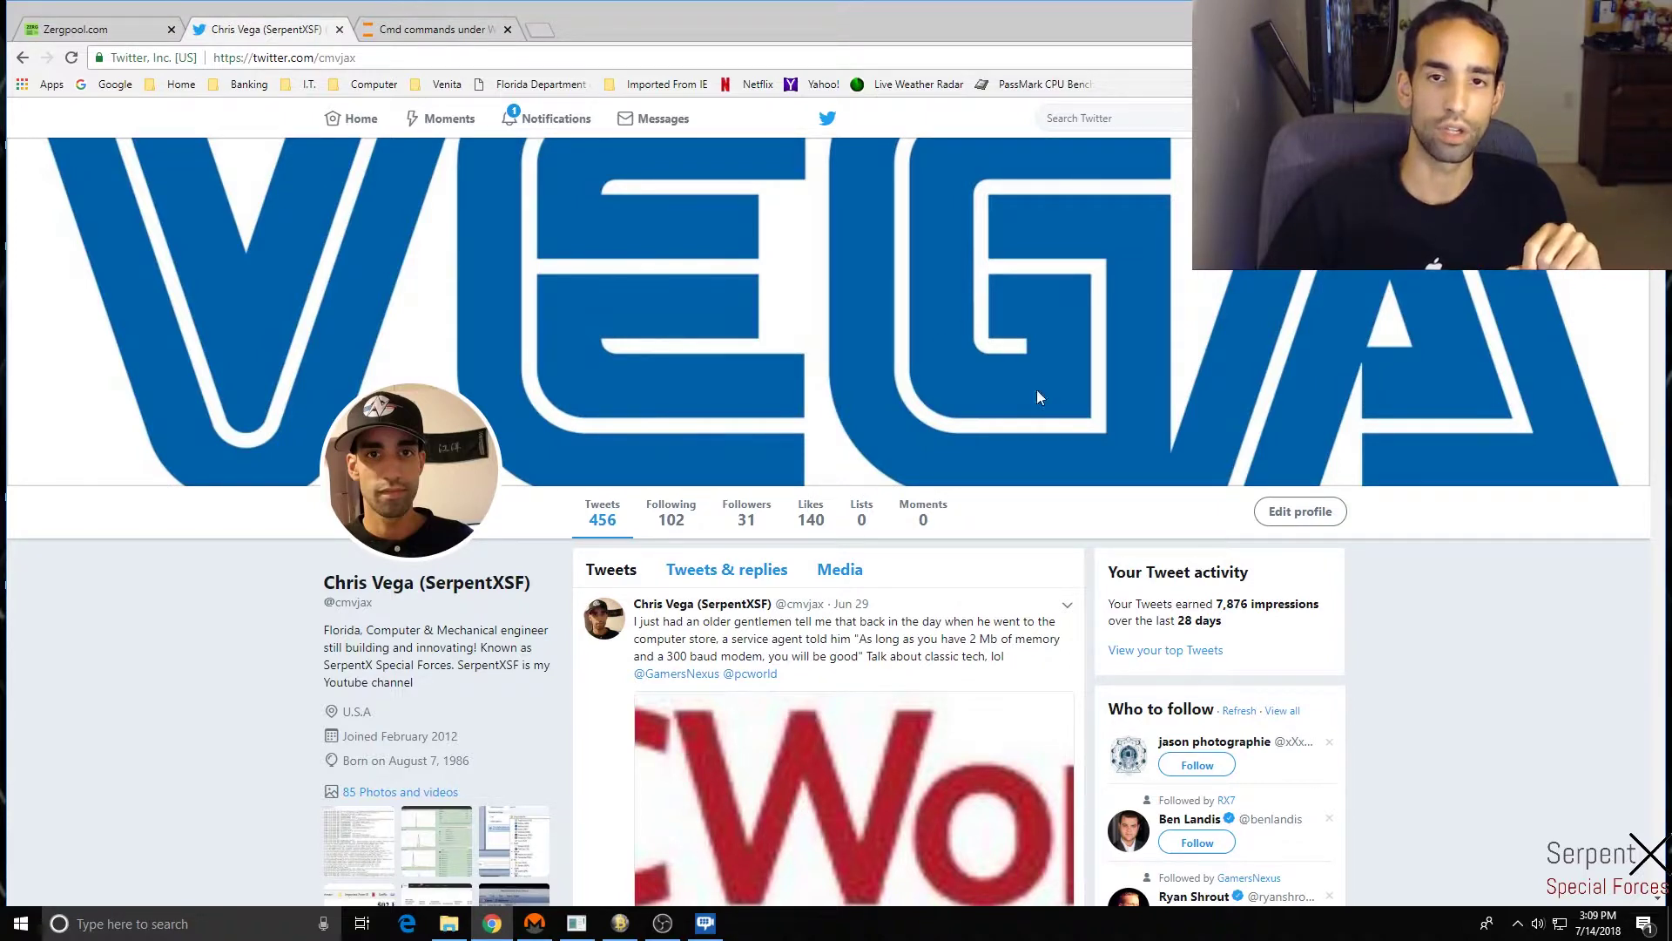
{"action": "scroll", "coordinate": [1036, 389], "scroll_direction": "up", "scroll_amount": 1}
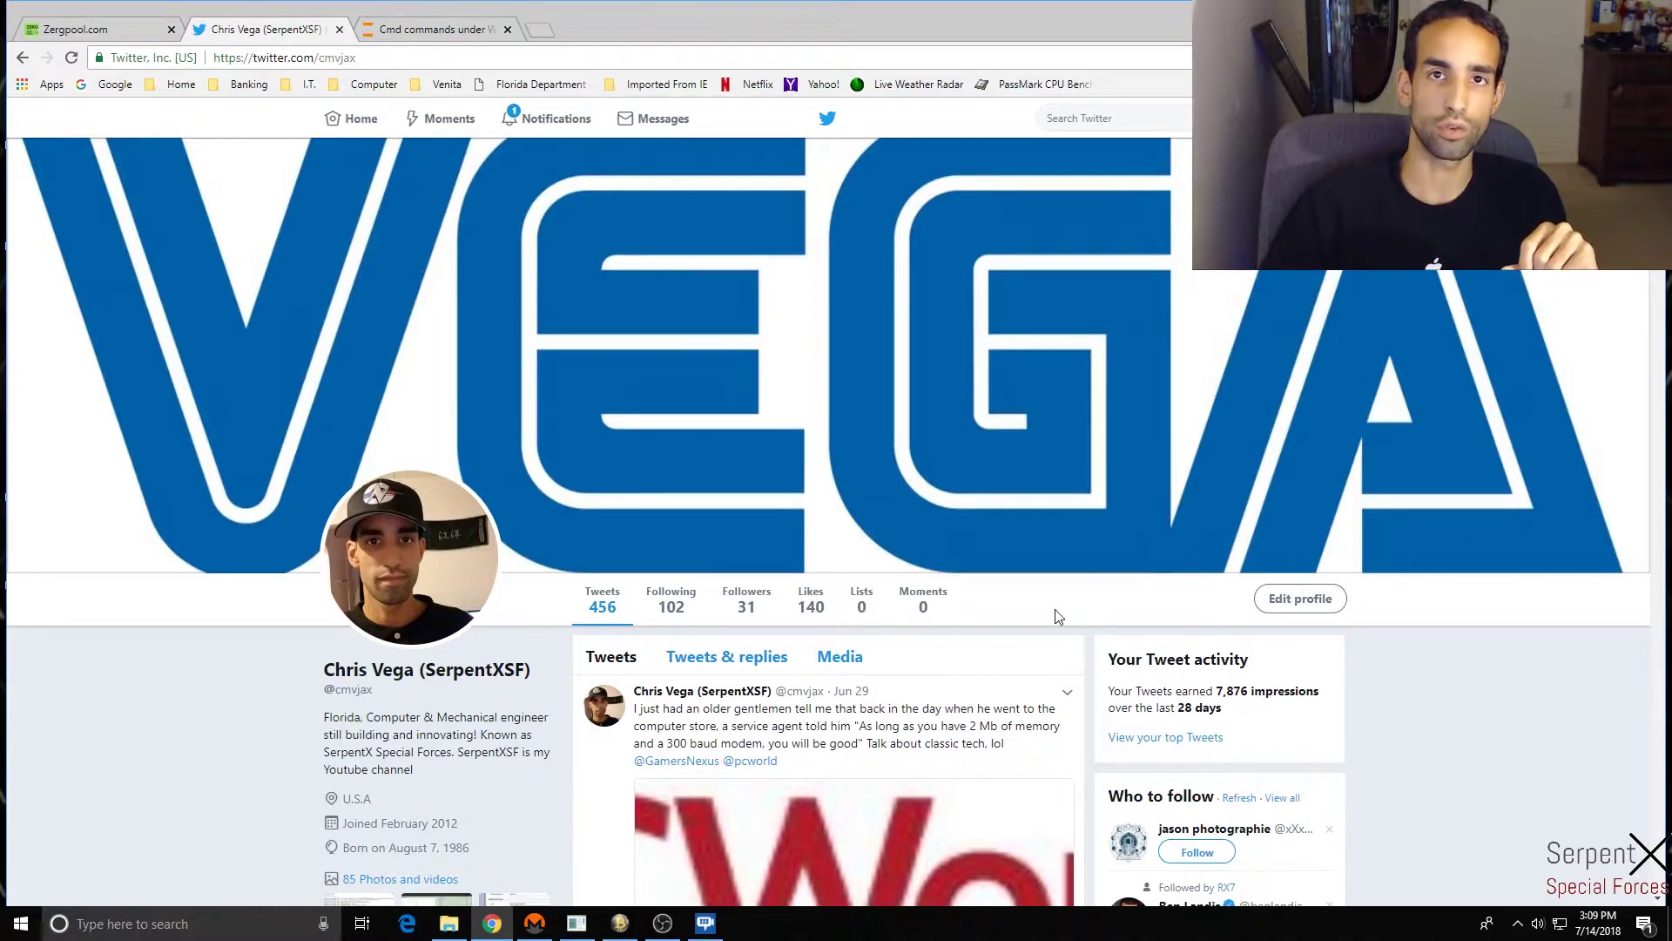